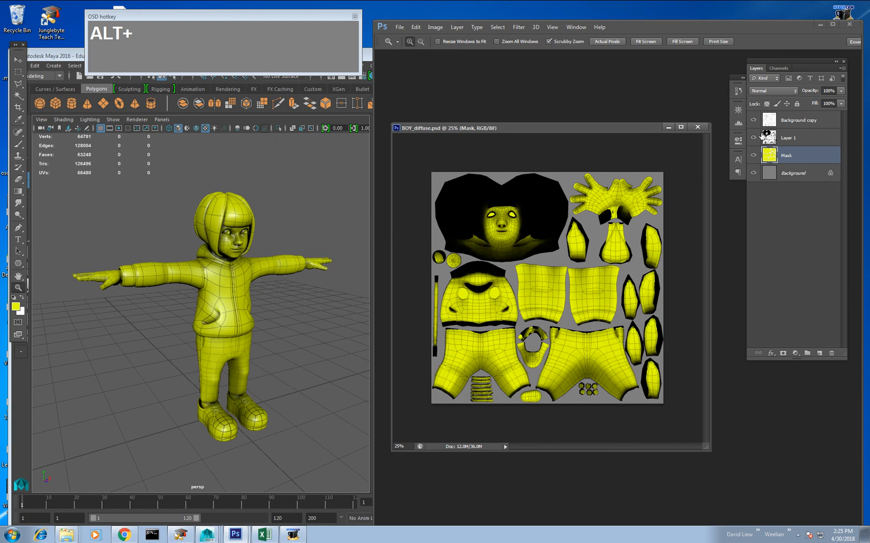
Toggle the visibility of the Background copy, Layer 1 and Mask layers to examine what each one contributes.
click(754, 137)
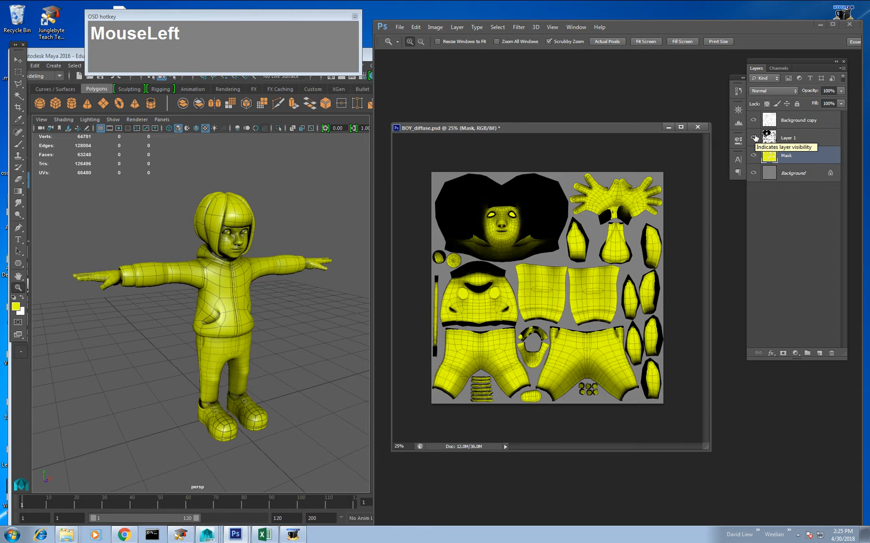
click(754, 137)
click(753, 156)
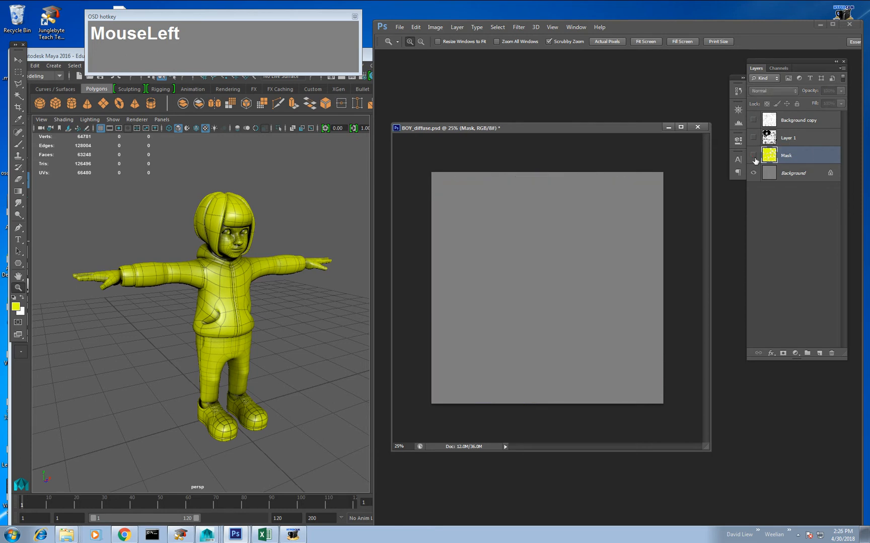
click(753, 156)
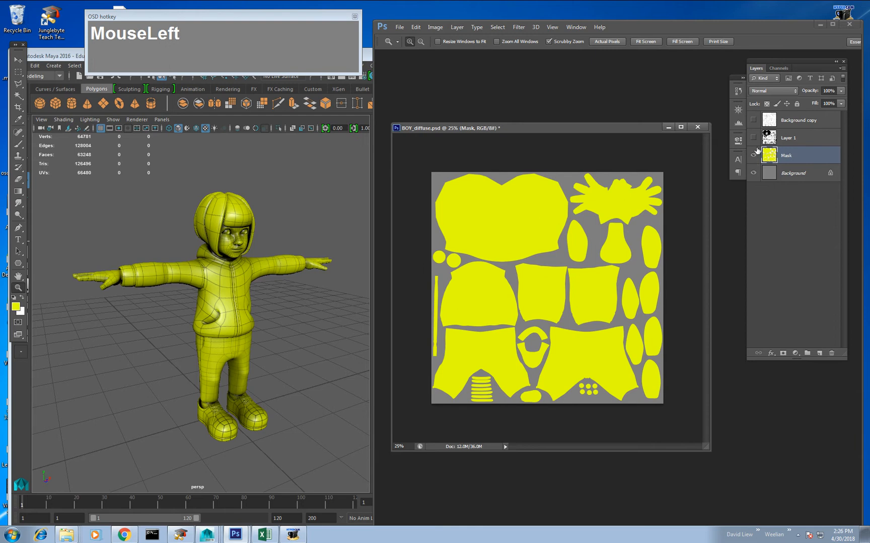
click(753, 155)
click(753, 155)
click(753, 137)
click(754, 120)
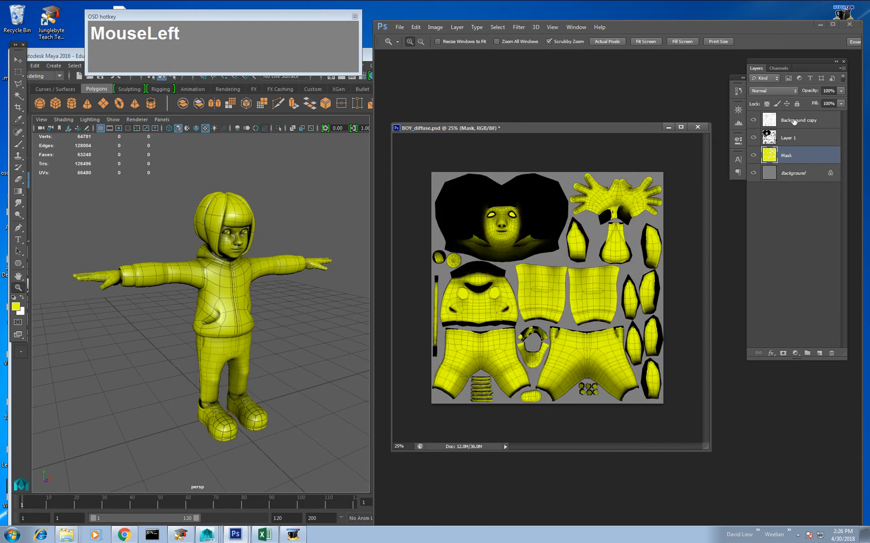
Rename the Background copy layer as UVSnap.
double_click(795, 120)
text(UV)
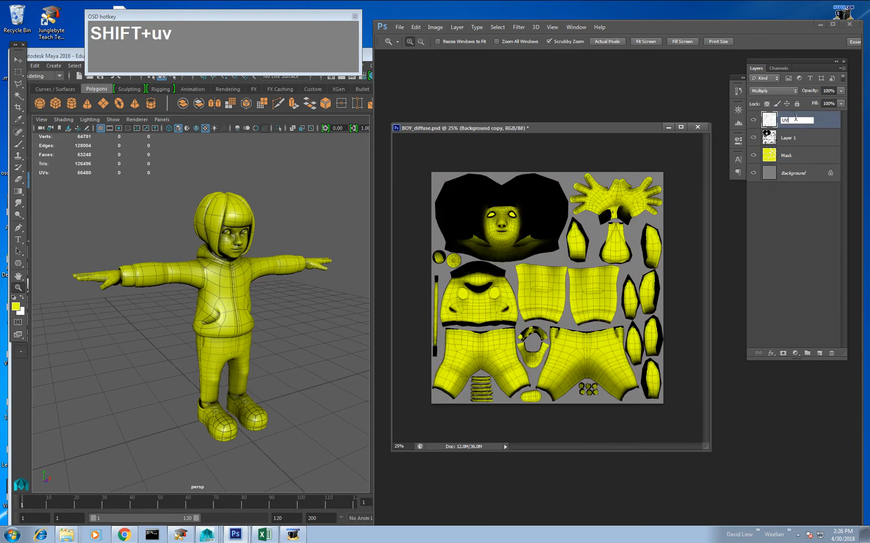
text(Snap)
click(814, 153)
Rename Layer 1 as AO and save the texture file.
double_click(784, 139)
text(AO)
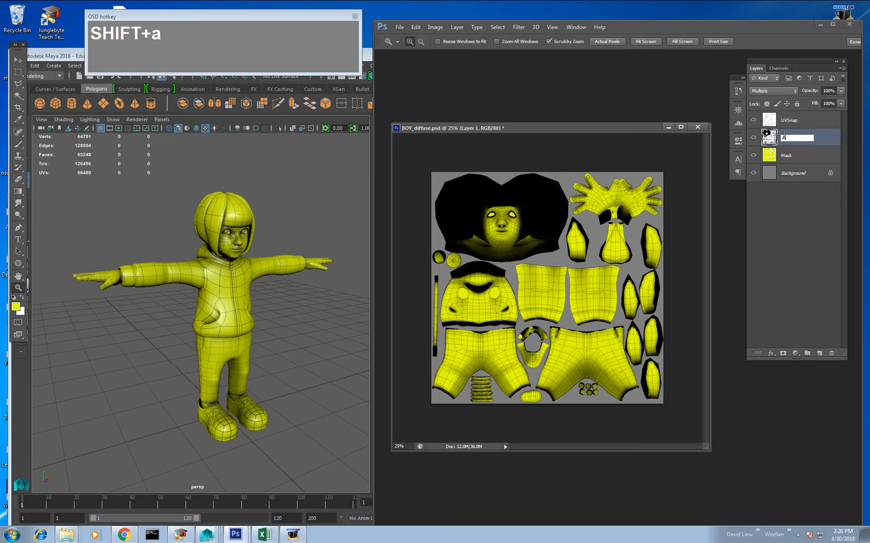
key(Return)
key(ctrl+s)
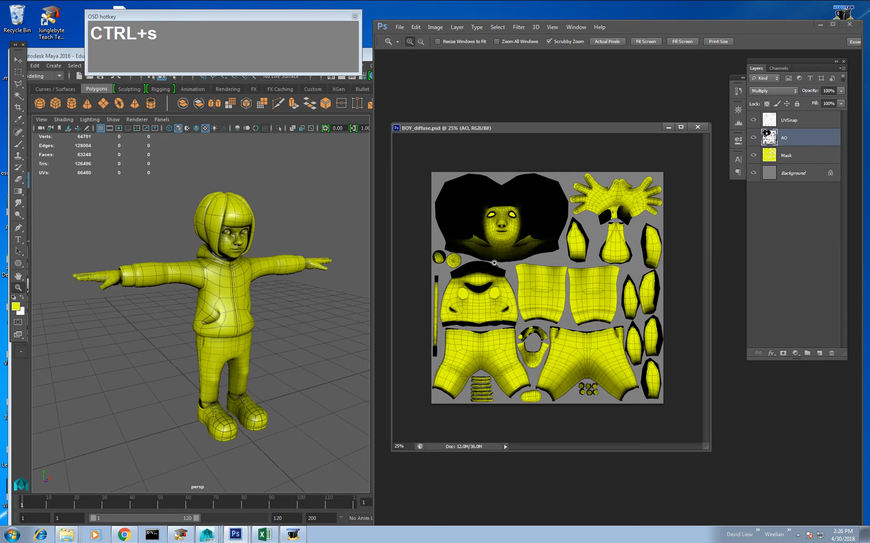
Switch to Maya to examine the character model from the front, and return to Photoshop with nothing selected in the scene.
click(286, 263)
alt+drag(287, 263, 281, 222)
alt+middle_drag(272, 211, 221, 282)
alt+right_drag(221, 282, 176, 291)
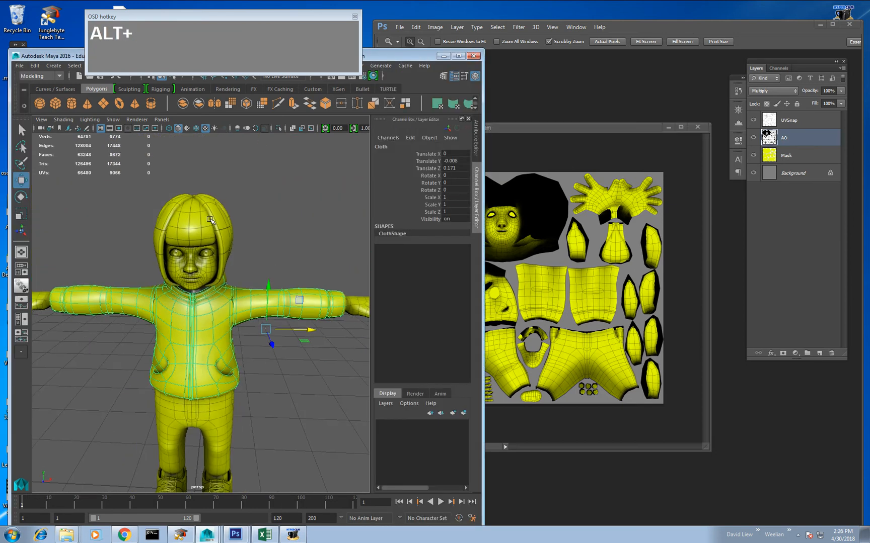
alt+drag(227, 297, 186, 332)
alt+middle_drag(186, 332, 211, 304)
alt+drag(211, 303, 281, 280)
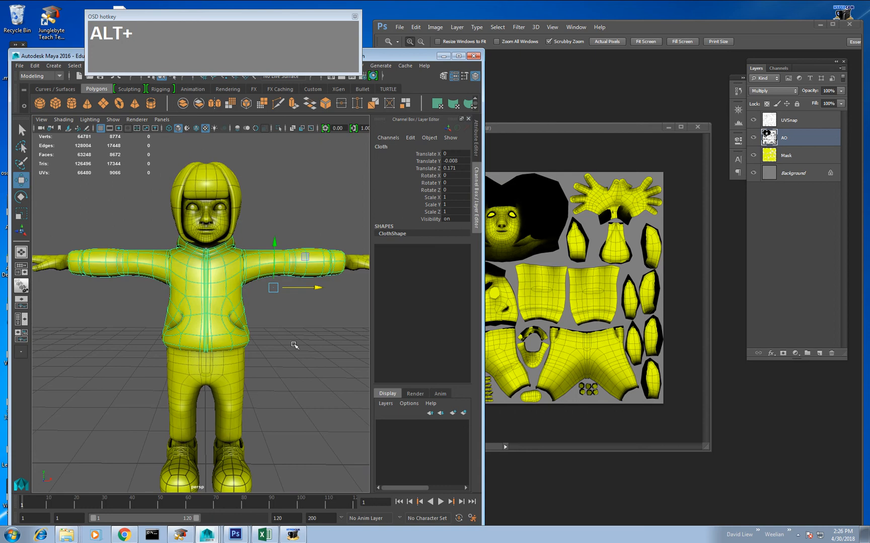
click(295, 345)
middle_click(562, 256)
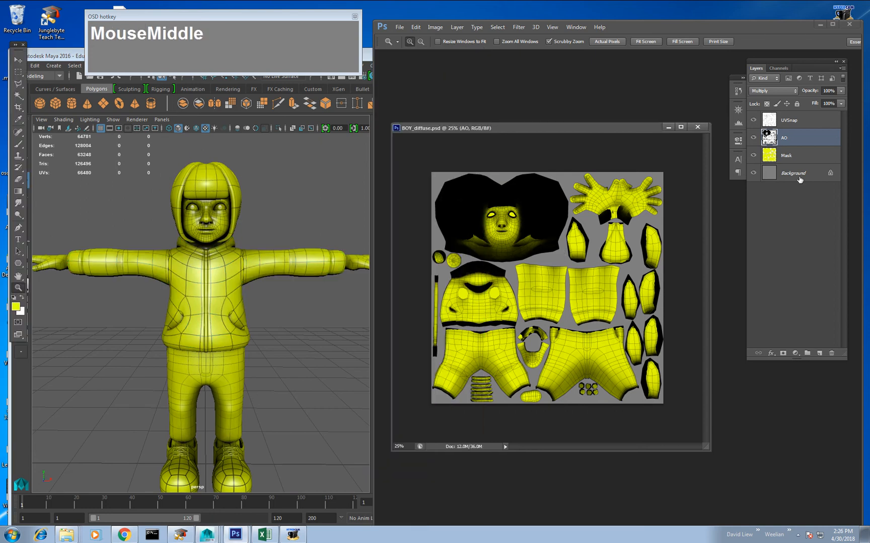
Hide the AO layer so the flat UV islands can be coloured without shading.
click(756, 141)
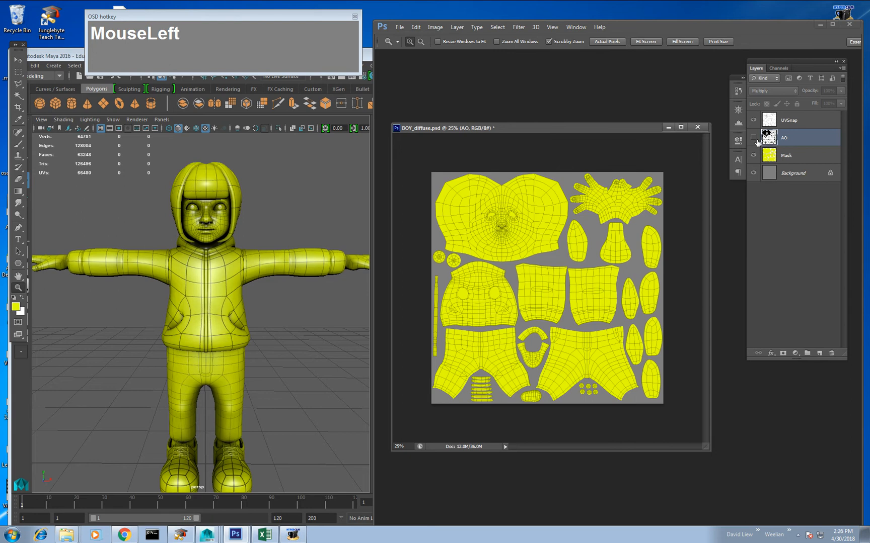
click(757, 140)
click(757, 140)
click(757, 141)
click(753, 138)
Add a new empty layer directly above the Mask layer.
click(773, 162)
click(774, 174)
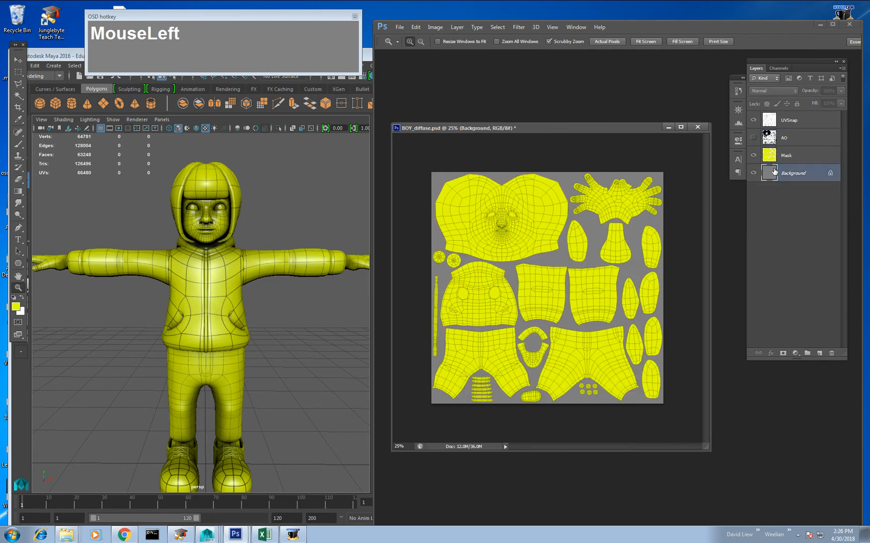
click(770, 162)
click(820, 353)
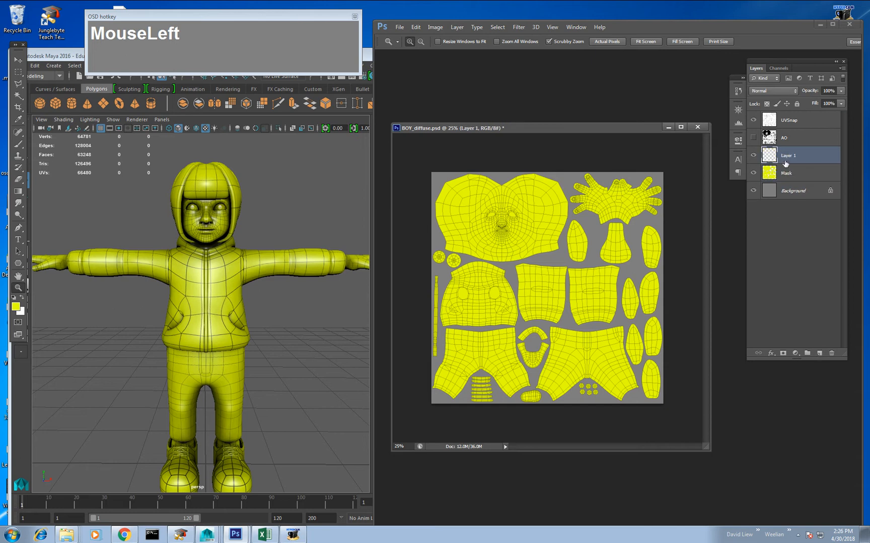
Choose a light orange skin tone as the foreground colour and fill the new layer with it.
click(16, 308)
click(428, 379)
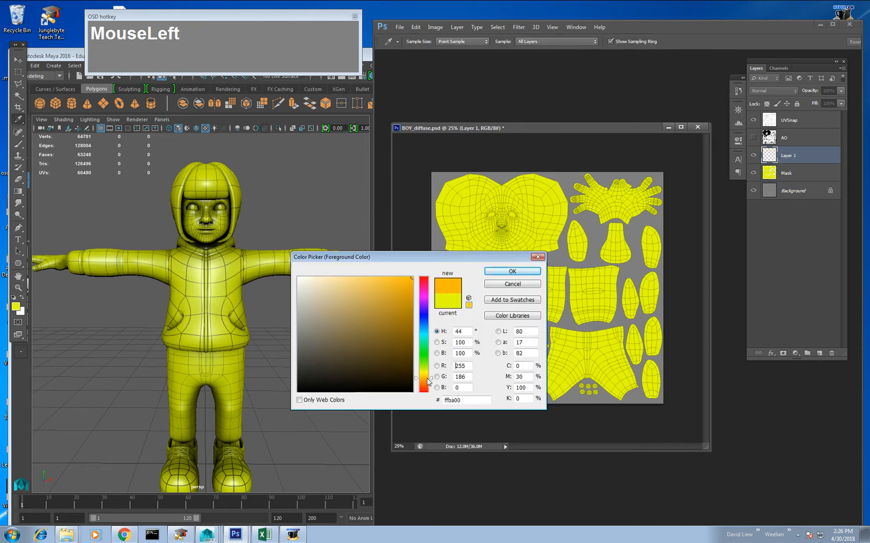
click(371, 277)
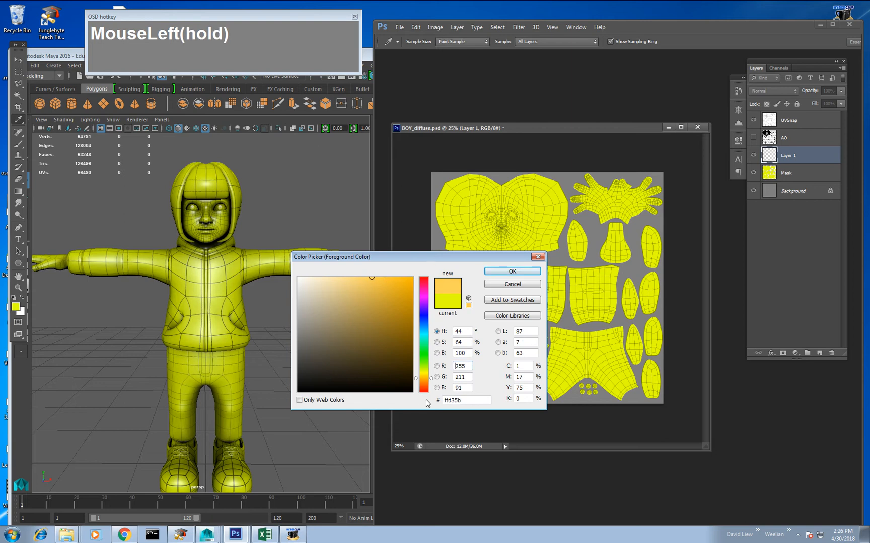
click(512, 271)
key(z)
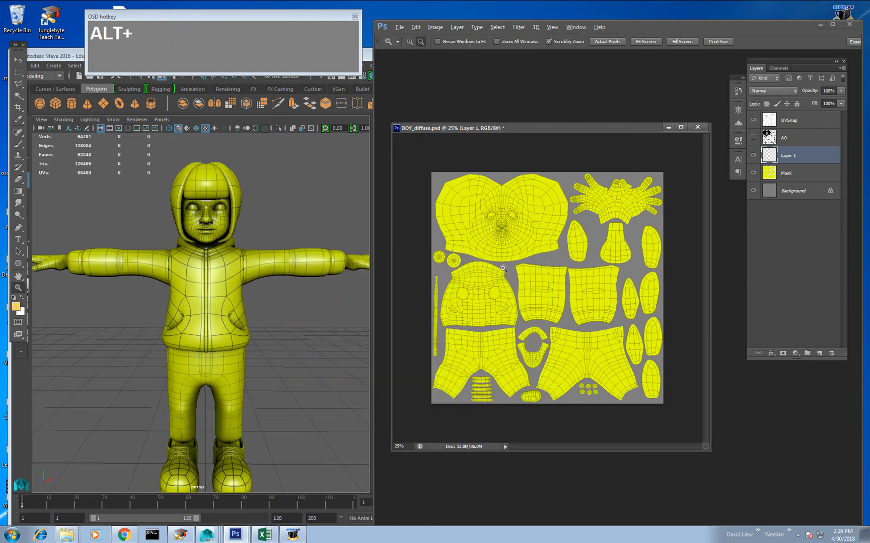
key(alt+Delete)
key(z)
click(510, 242)
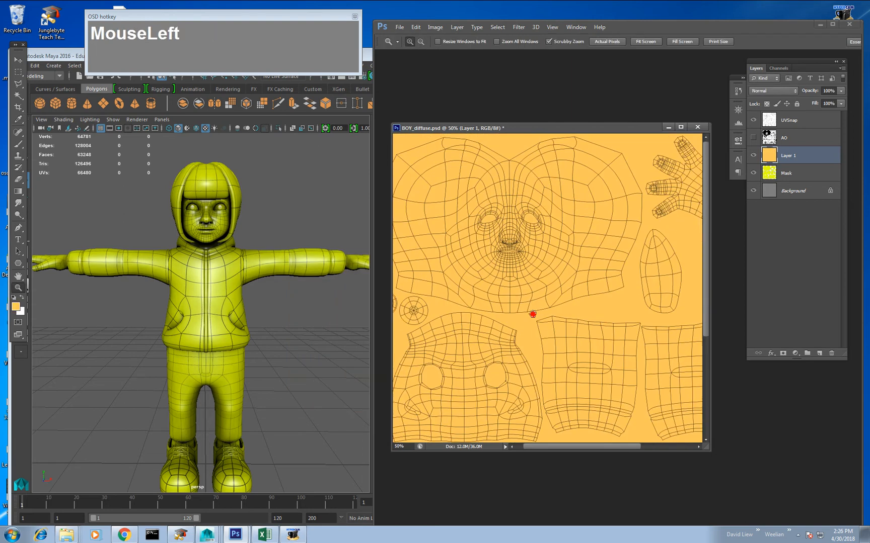
drag(533, 315, 528, 314)
key(ctrl+u)
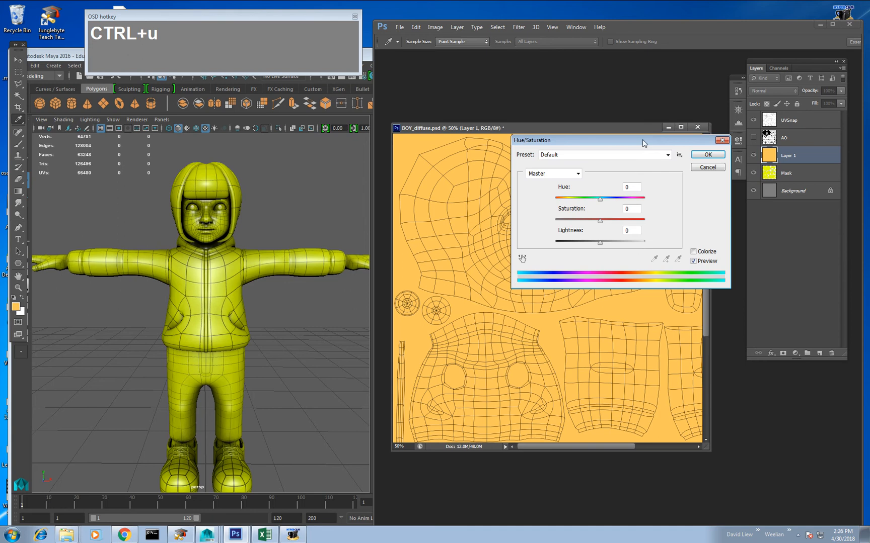
drag(642, 139, 582, 325)
click(635, 353)
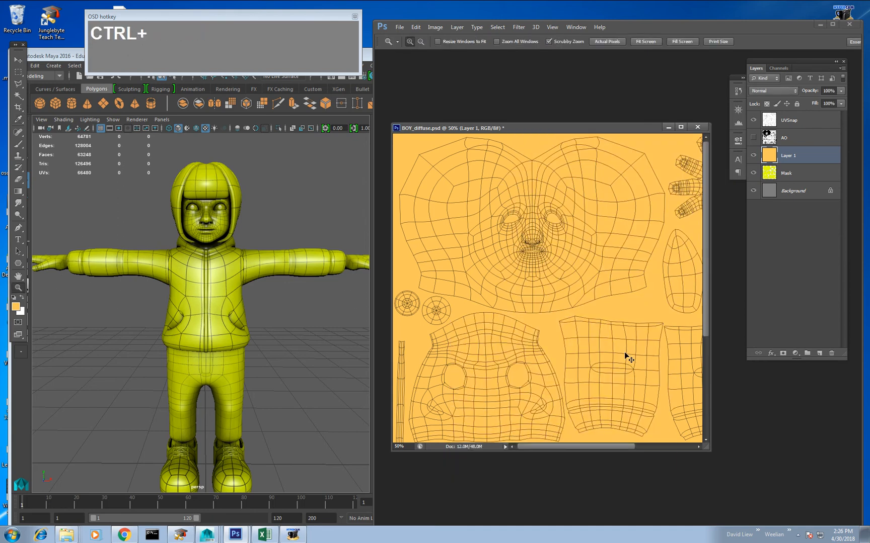
Apply a midtone Color Balance of +35, -60, 0 to the orange layer.
key(ctrl+b)
drag(455, 142, 336, 93)
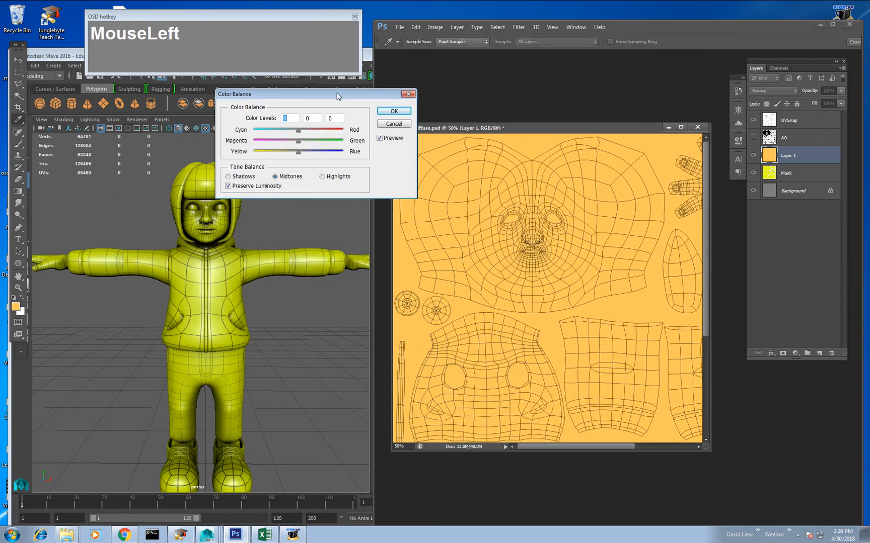
drag(301, 136, 271, 145)
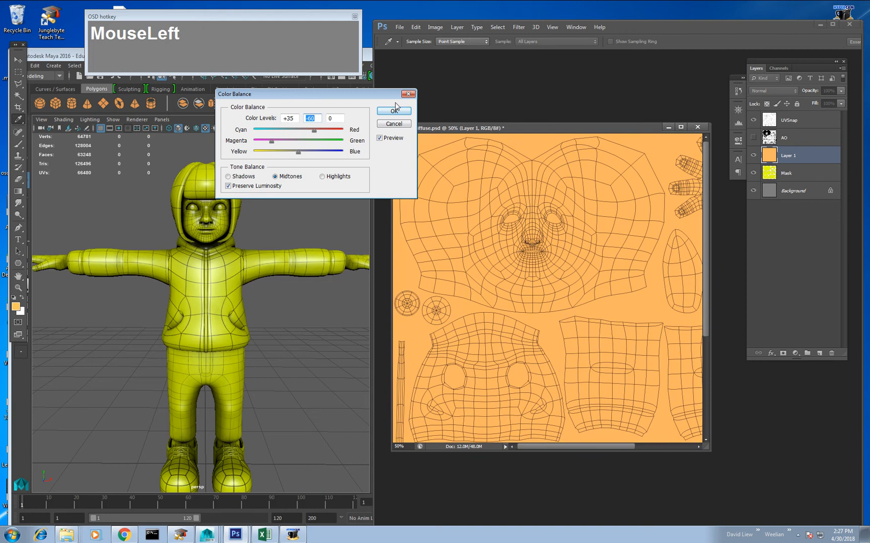
click(394, 111)
key(z)
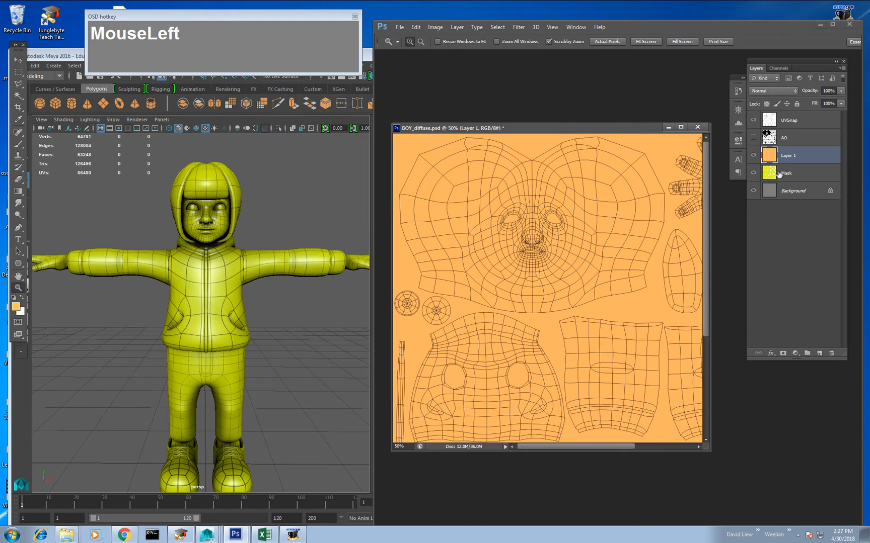
Select the head and hands UV islands on the Mask layer with the Magic Wand.
click(779, 173)
key(w)
click(612, 215)
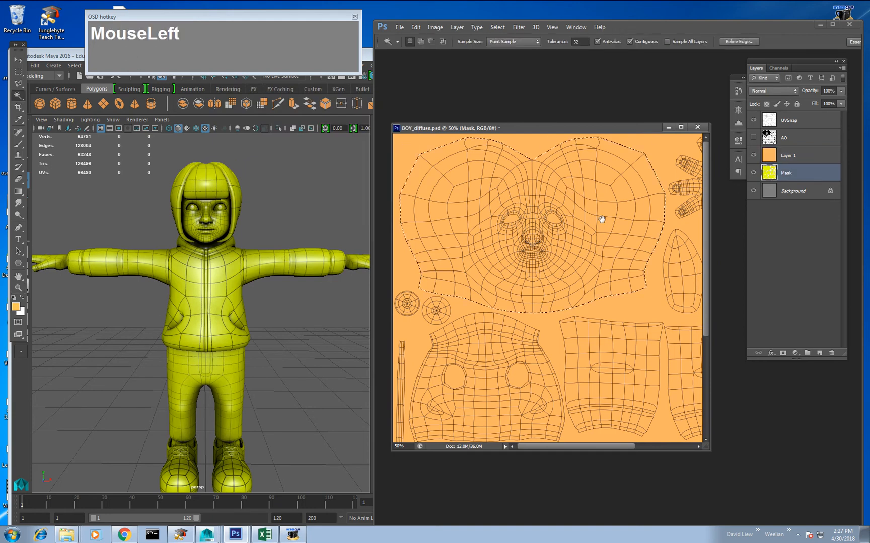
drag(604, 220, 496, 274)
shift+click(613, 211)
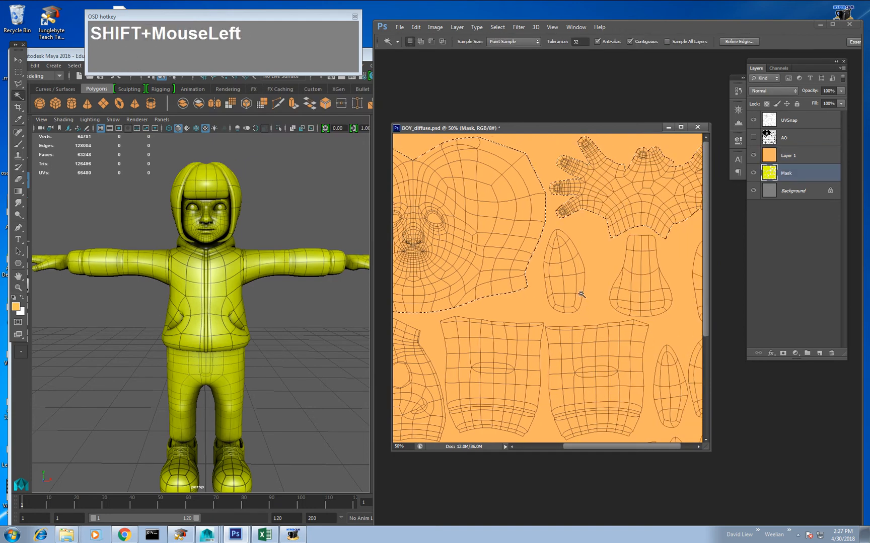
Mask the orange layer with the head and hands selection, and rename the layer as Skin Color.
click(800, 156)
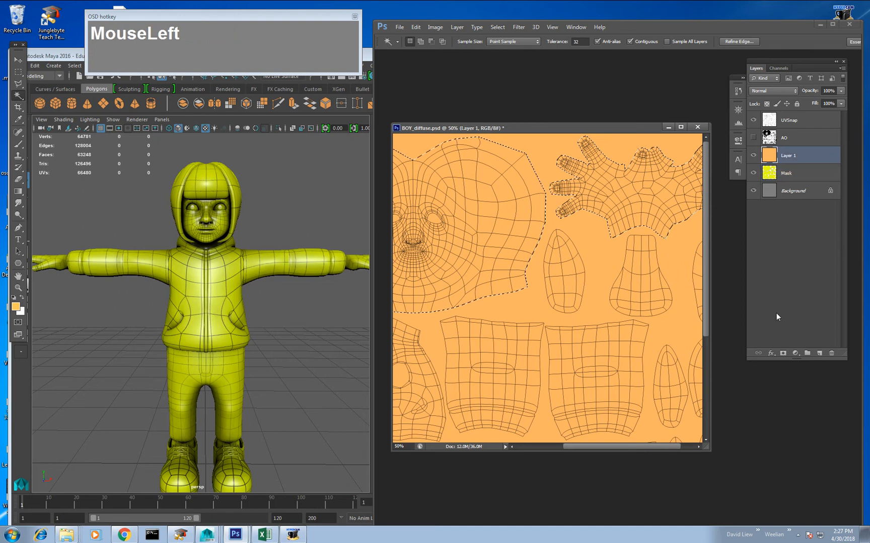
click(783, 353)
click(768, 155)
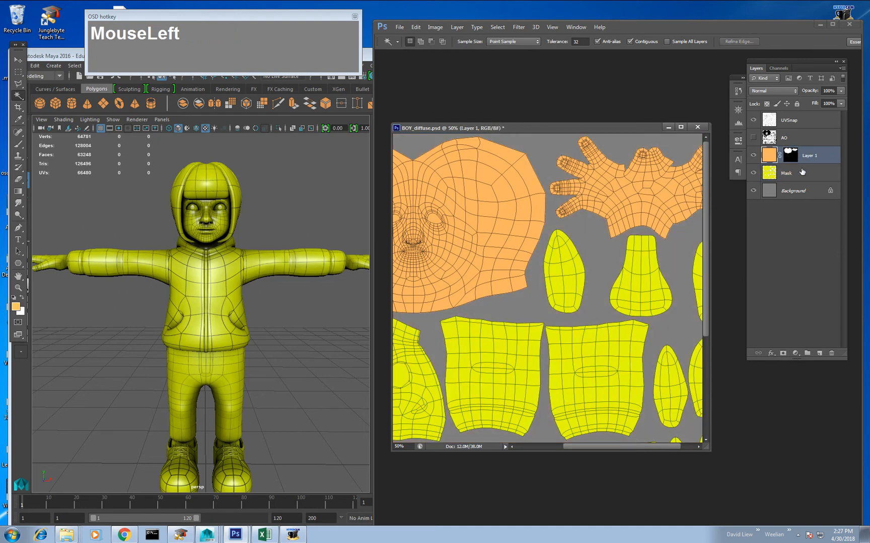
double_click(810, 155)
text(Skin Color)
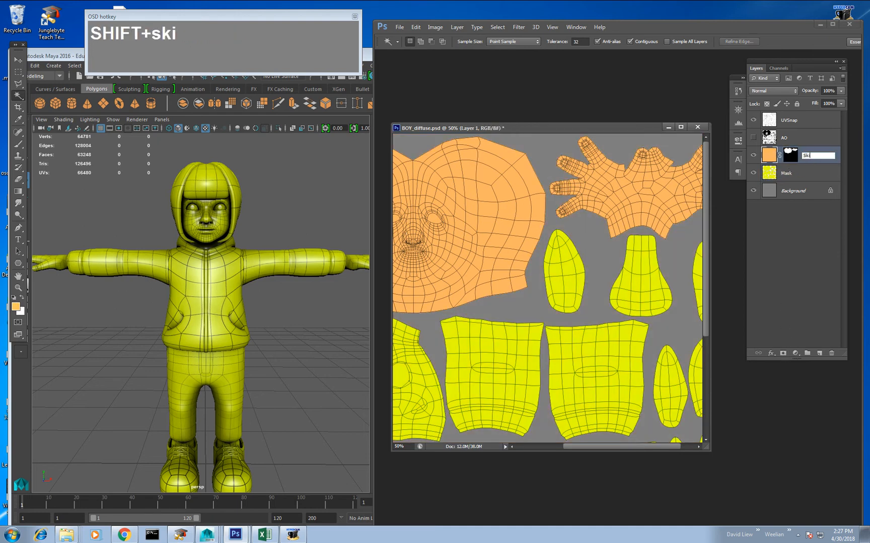
key(Return)
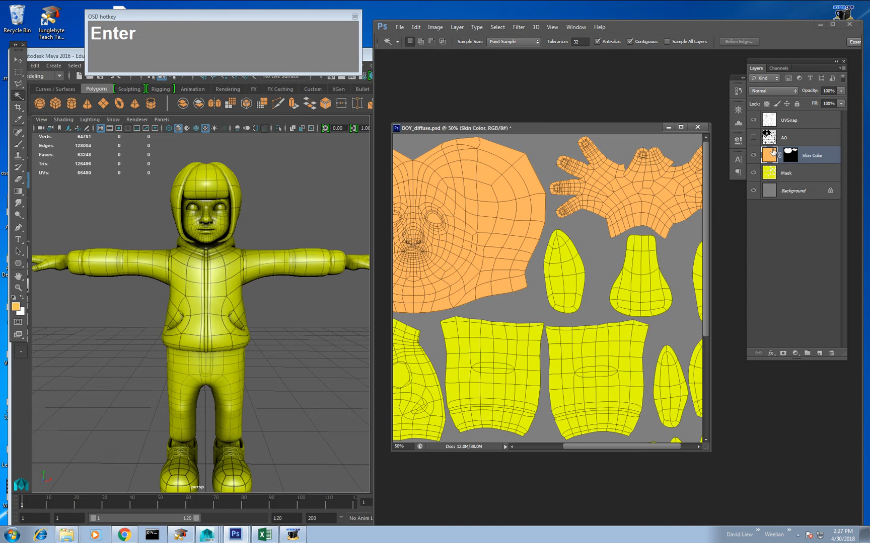
Add another new layer between the Skin Color and Mask layers.
drag(607, 337, 611, 328)
key(z)
alt+click(611, 332)
alt+click(602, 342)
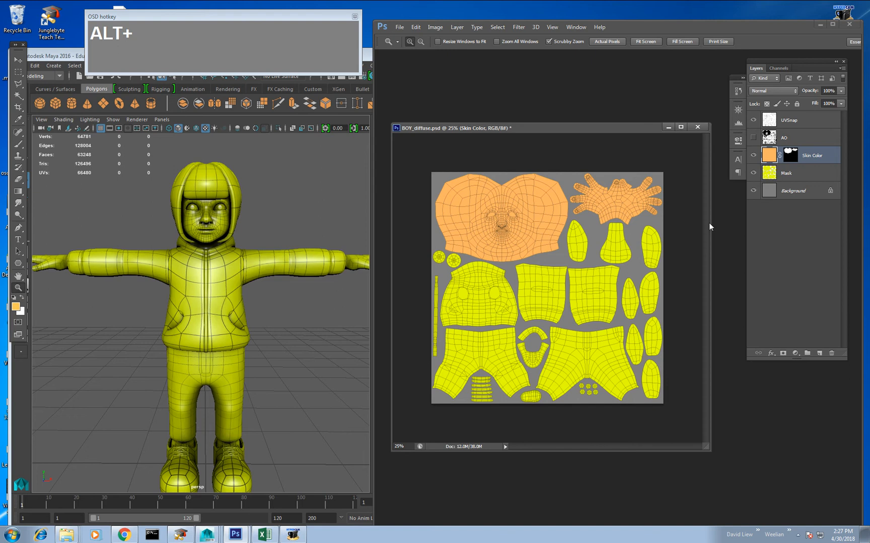
click(769, 175)
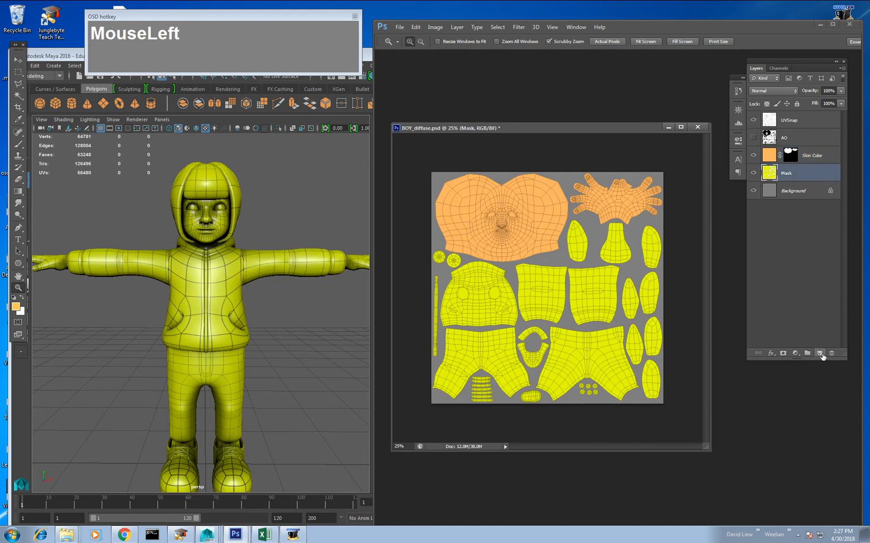
click(820, 353)
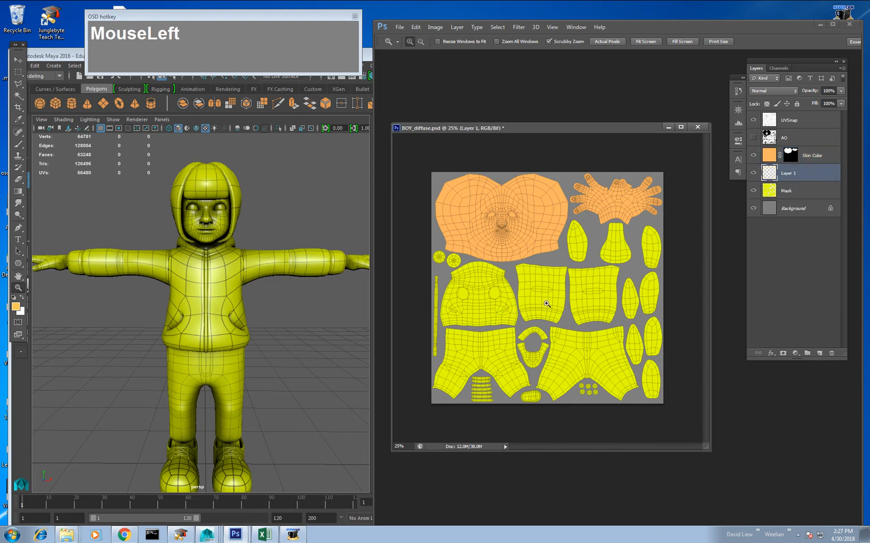
Choose a strong red as the foreground colour and fill the new layer with it.
click(16, 306)
click(424, 282)
click(404, 305)
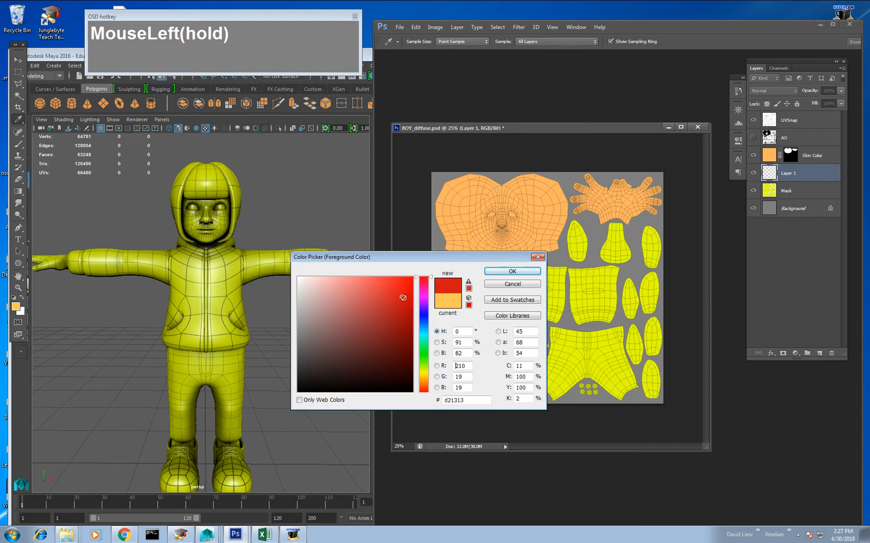
click(511, 271)
key(alt+Delete)
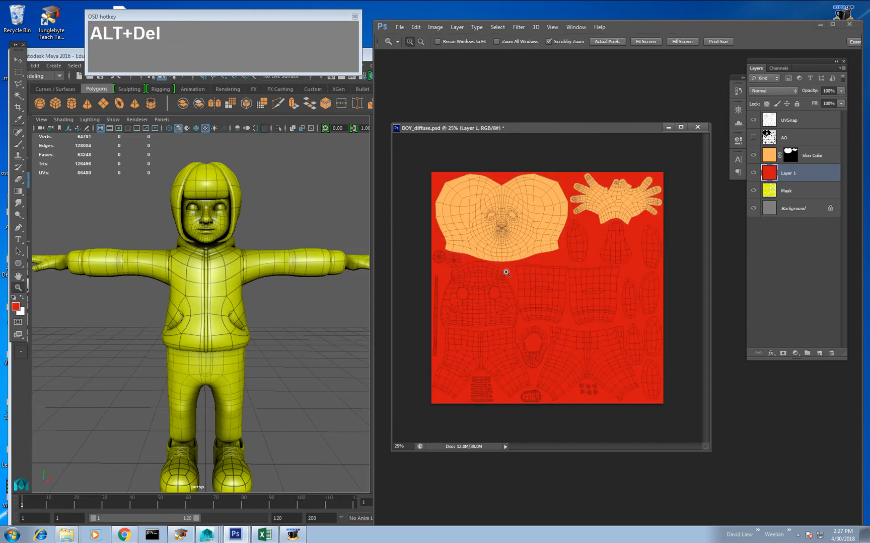
Select the jacket body, both sleeve and narrow zip-strip UV islands on the Mask layer with the Magic Wand.
click(787, 197)
key(w)
click(478, 308)
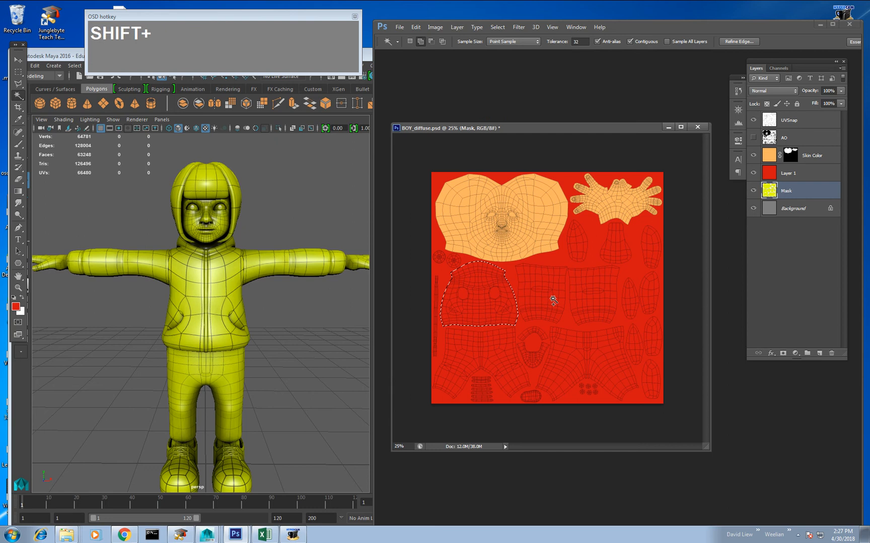
shift+click(553, 297)
shift+click(590, 305)
shift+click(436, 297)
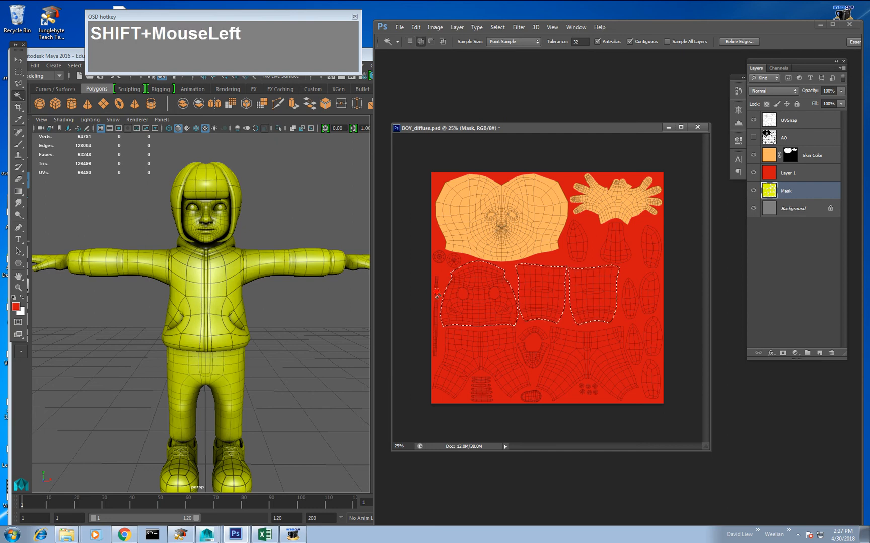
Mask the red layer with the jacket selection and rename the layer as Jacket Color.
click(788, 173)
click(782, 354)
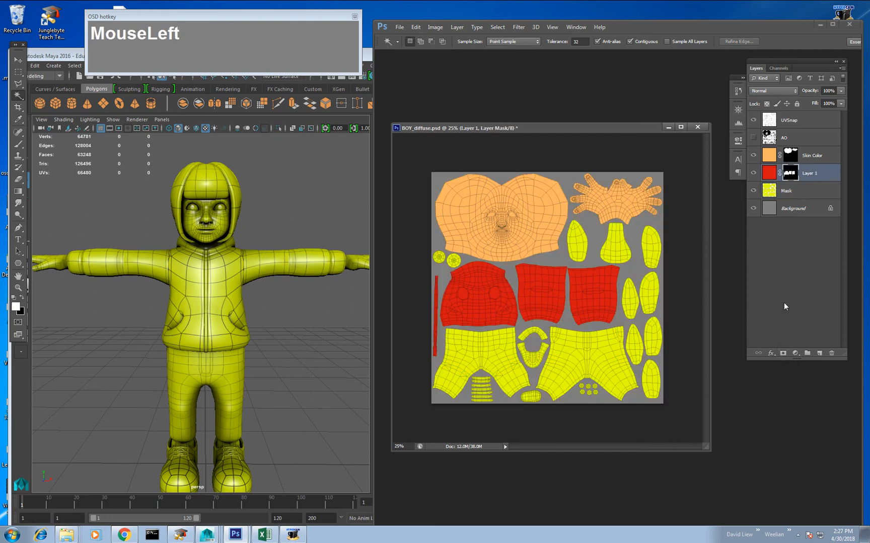
double_click(804, 173)
text(J)
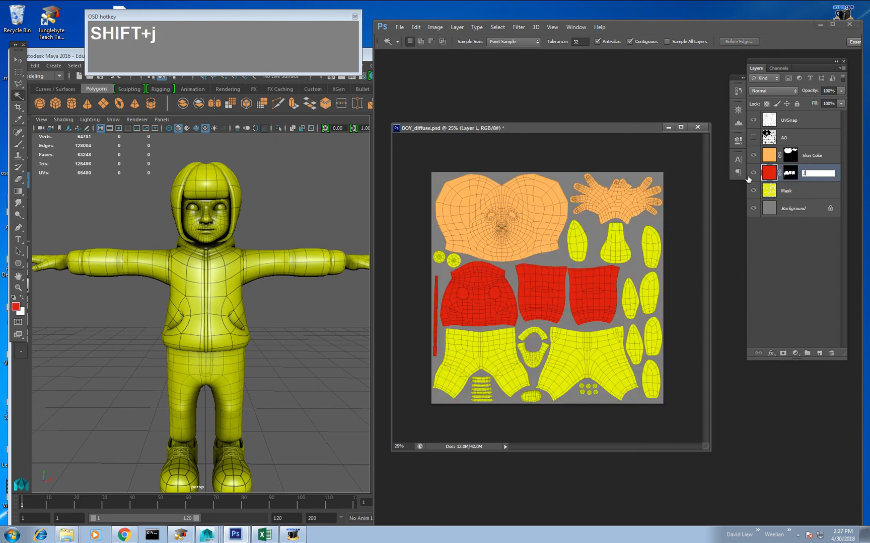
text(acket Color)
key(Return)
Add a new layer directly above the Mask layer and fill it with a strong blue.
click(778, 197)
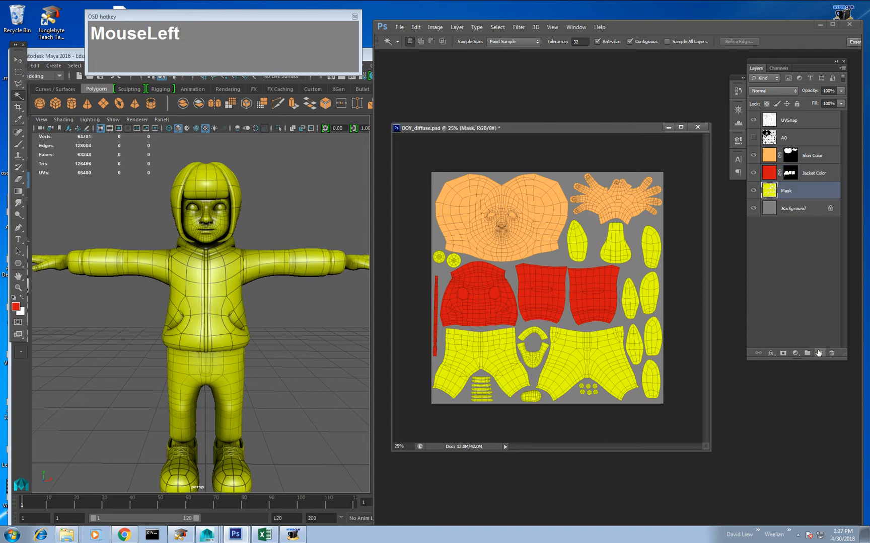
key(shift+ctrl+n)
key(Return)
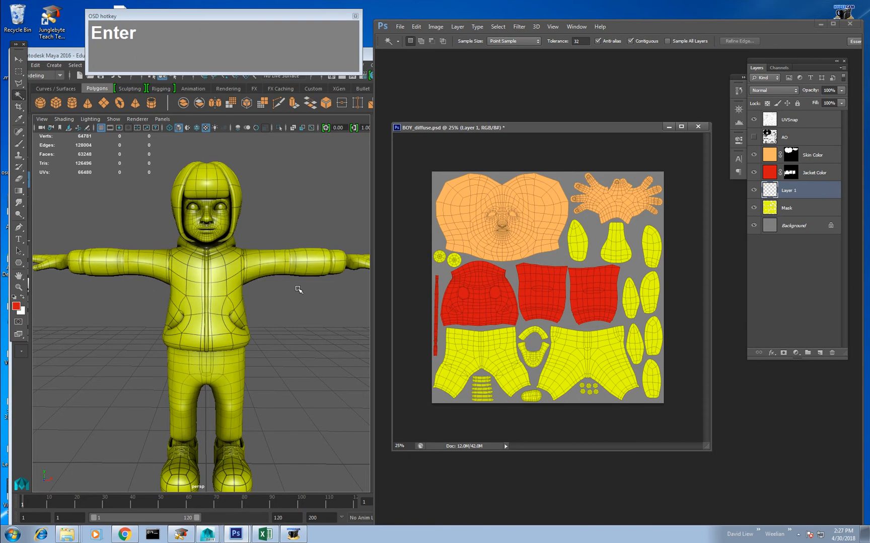
click(17, 306)
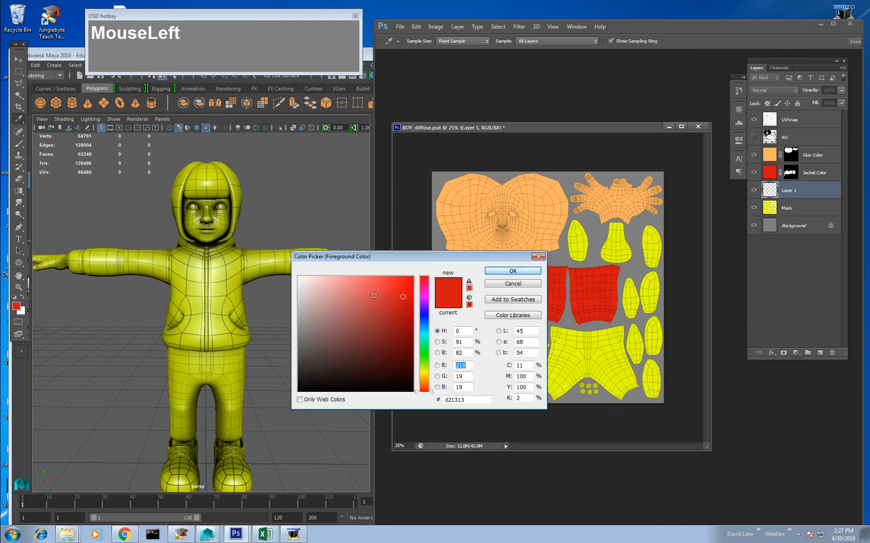
click(424, 313)
click(512, 271)
key(alt+Delete)
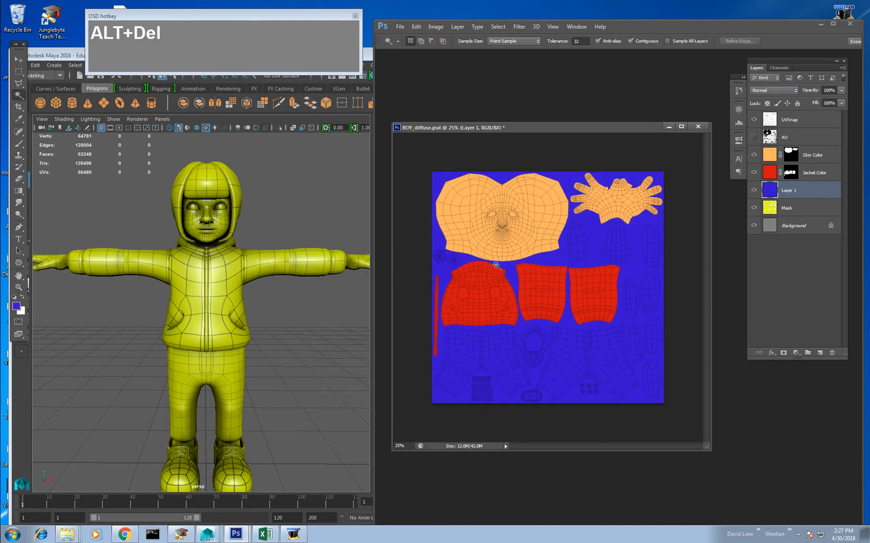
Select the two trouser UV islands on the Mask layer with the Magic Wand.
click(774, 208)
key(w)
click(493, 352)
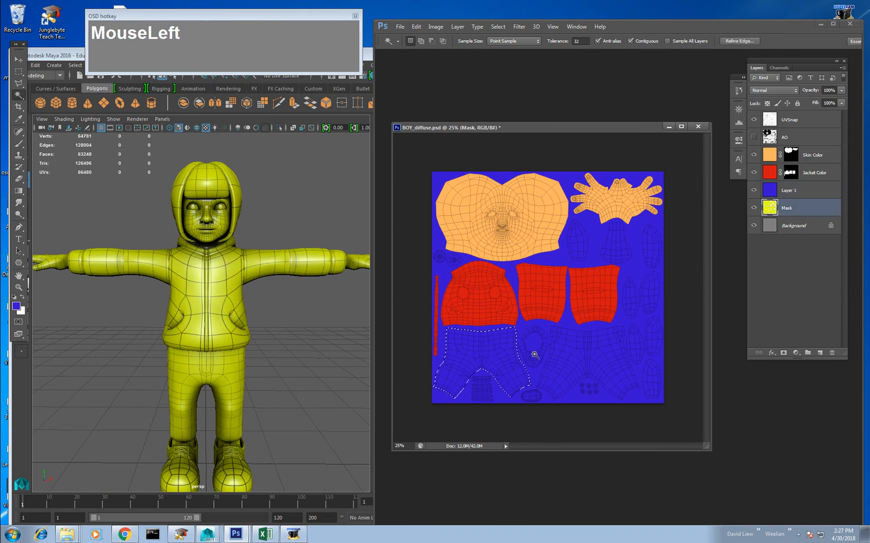
shift+click(579, 362)
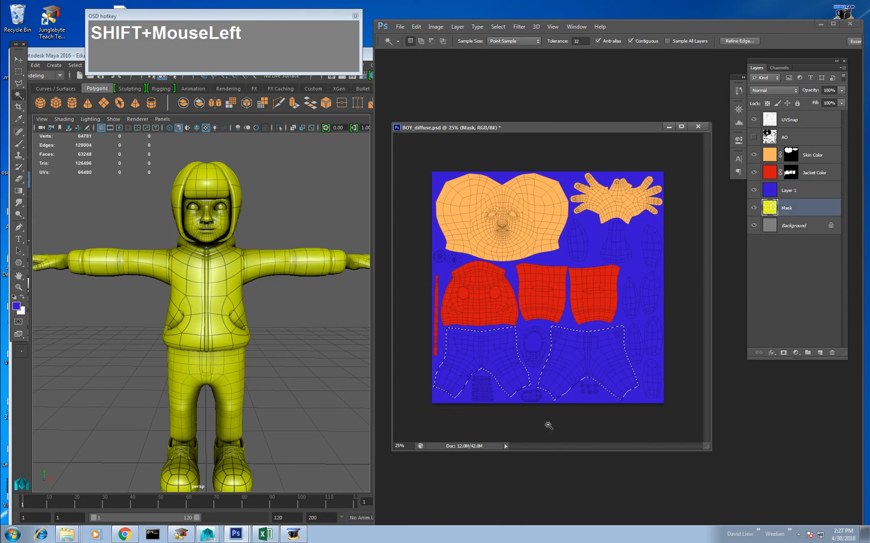
Mask the blue layer with the trouser selection and rename the layer as Jeans Color.
click(764, 193)
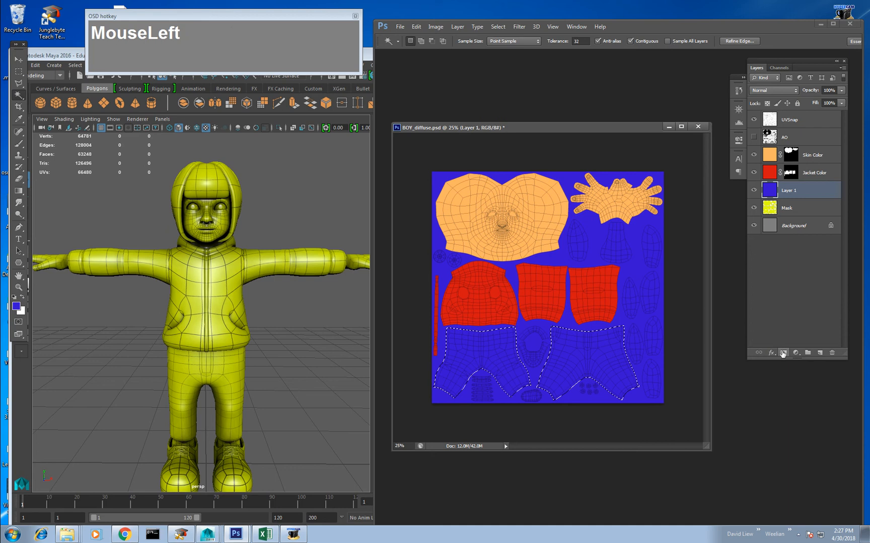
click(783, 353)
double_click(807, 191)
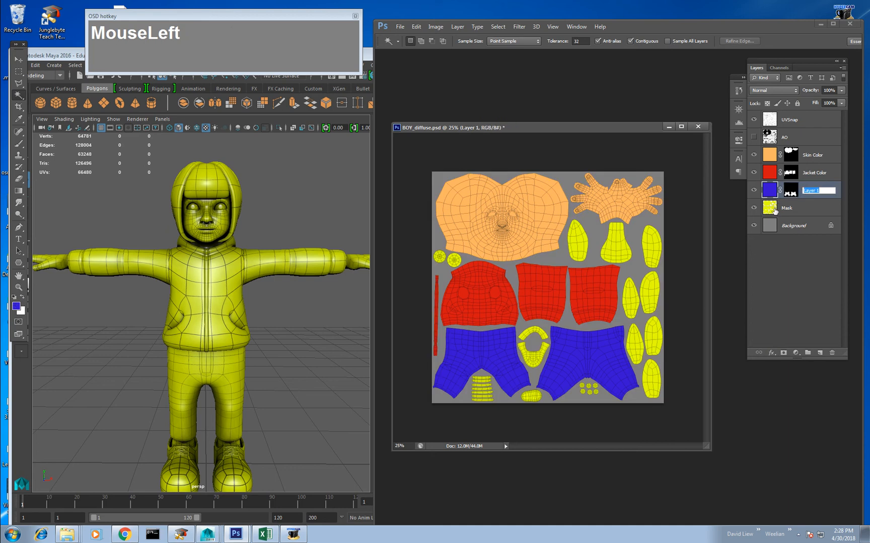
text(Jeans Color)
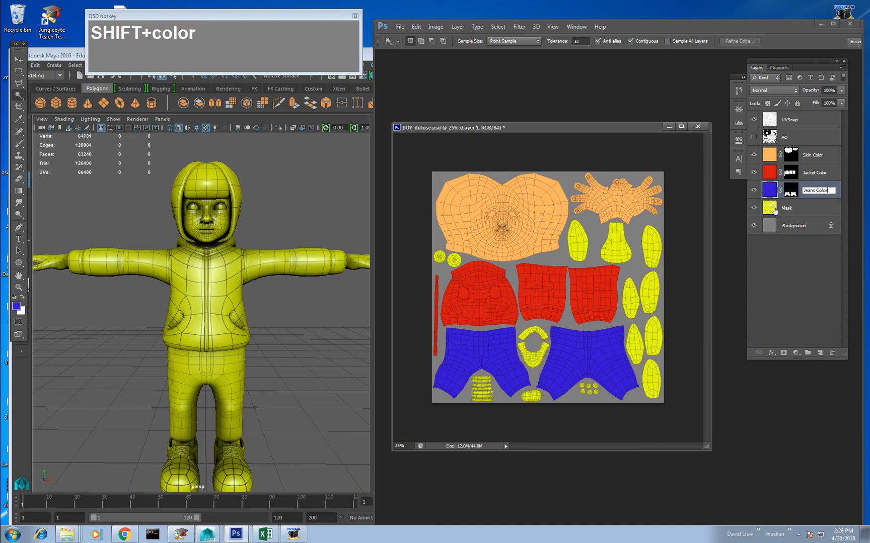
key(Return)
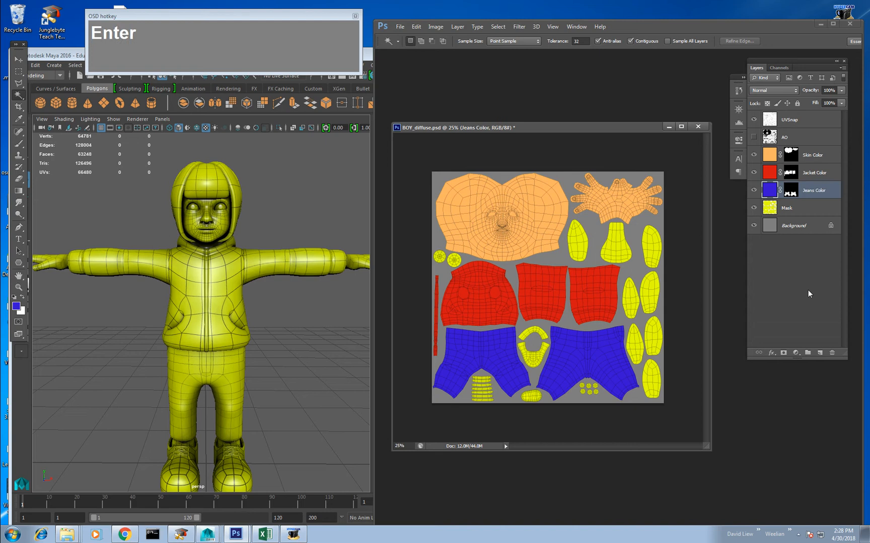
Add a new layer directly above Jeans Color and fill it with a dark brown.
key(ctrl+shift+n)
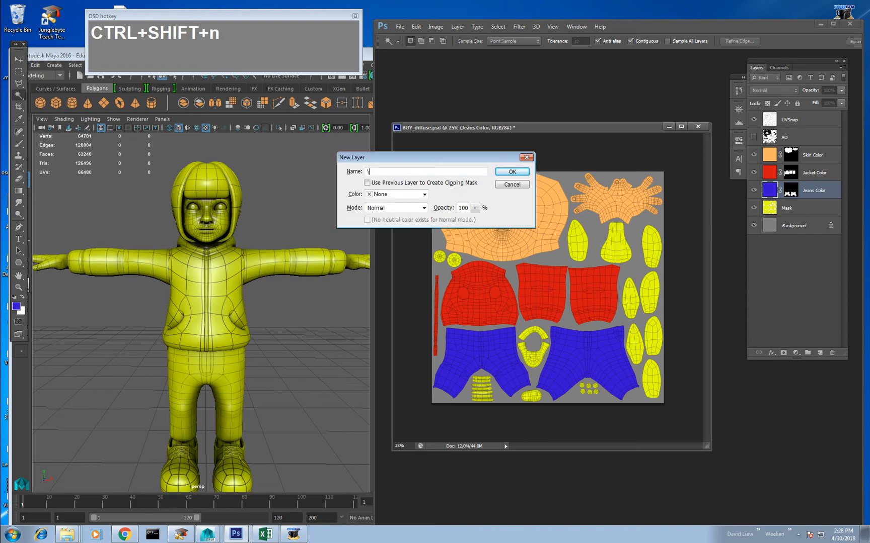
key(Return)
click(16, 306)
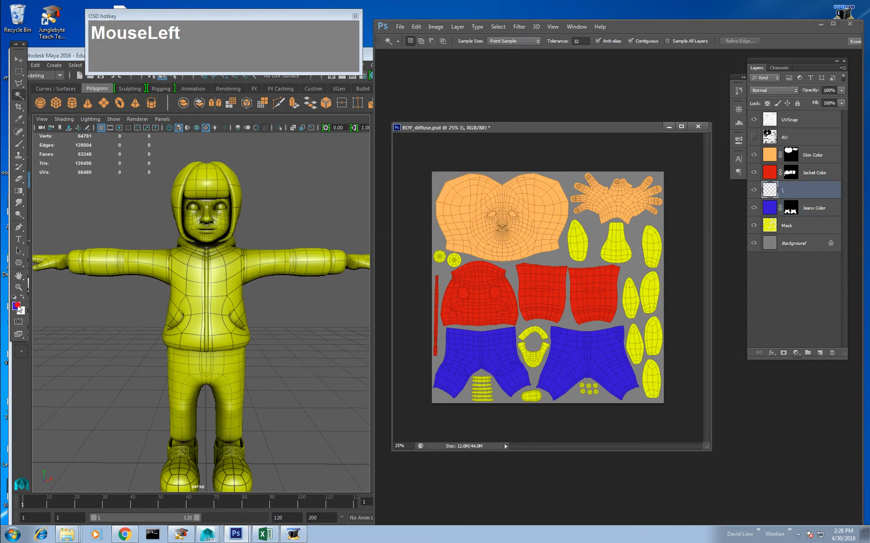
mouse_move(428, 368)
mouse_down()
mouse_move(427, 375)
mouse_move(408, 365)
mouse_up()
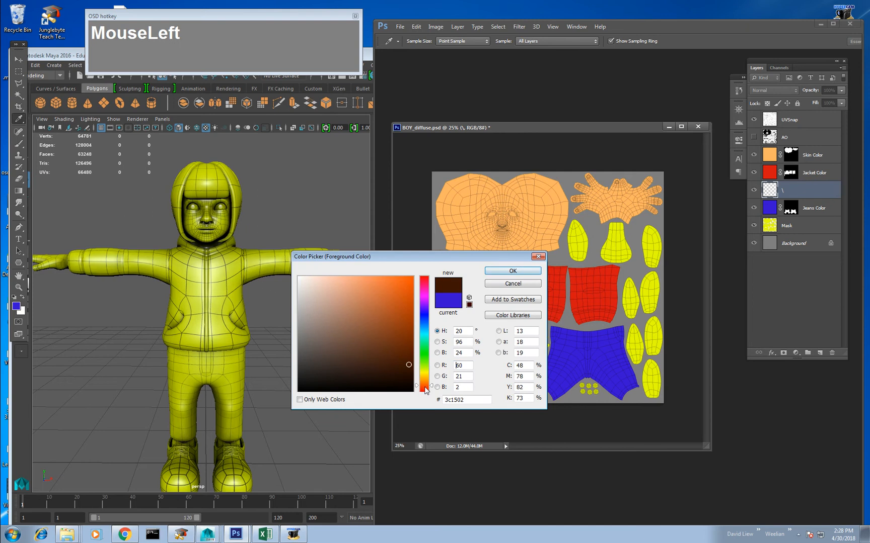
click(496, 270)
key(w)
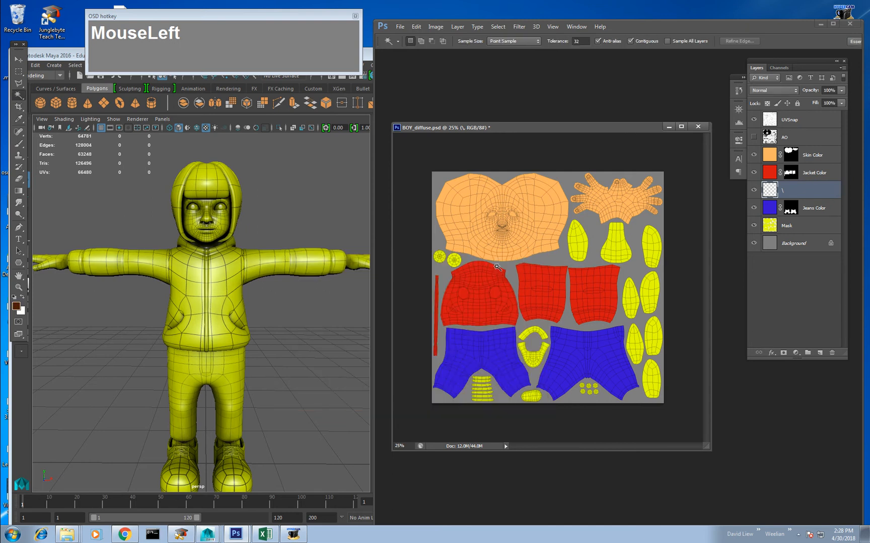
key(alt+Delete)
Select the eight hair UV islands on the Mask layer with the Magic Wand.
click(786, 226)
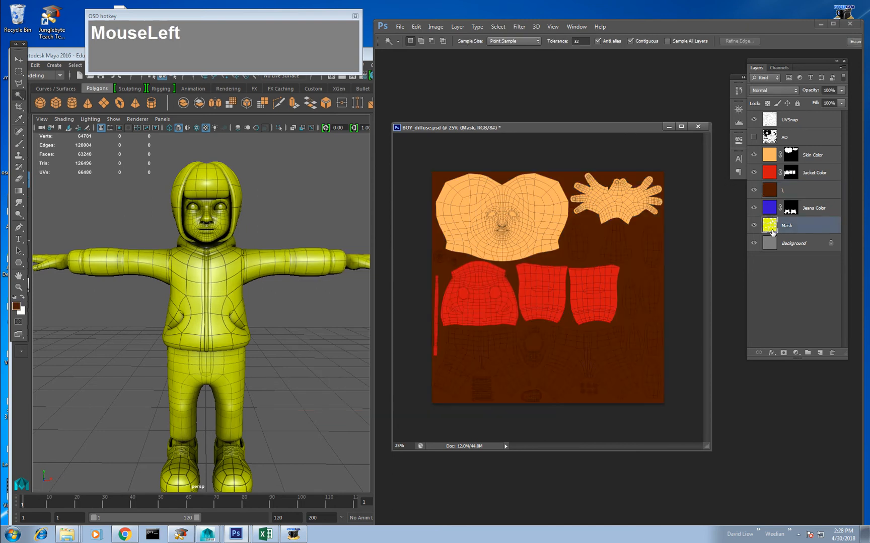
key(w)
click(587, 250)
shift+click(615, 244)
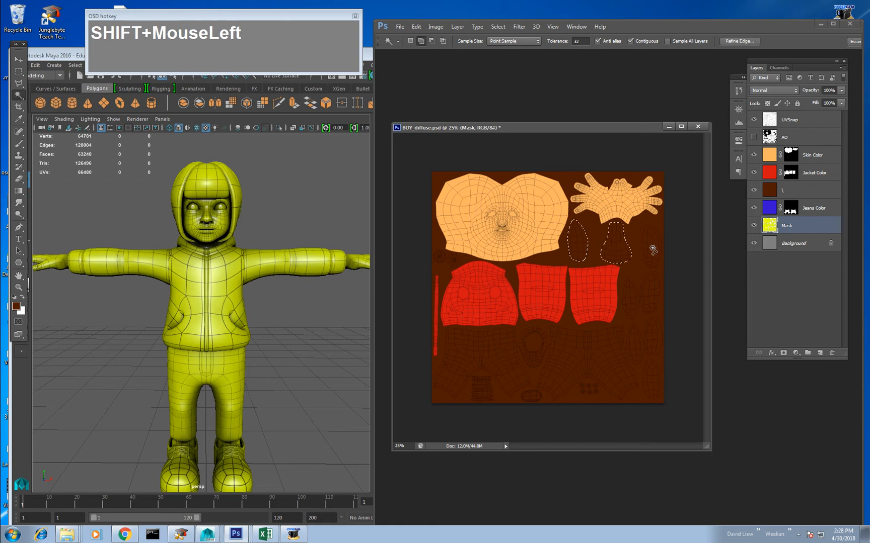
shift+click(652, 249)
shift+click(648, 294)
shift+click(632, 302)
shift+click(635, 344)
shift+click(650, 340)
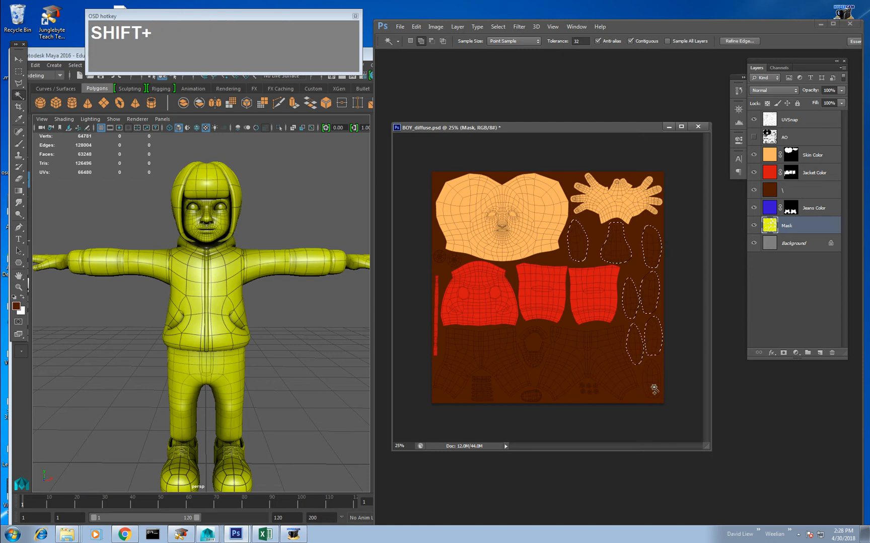
shift+click(653, 380)
Mask the dark brown layer with the hair selection and rename the layer as Hair Color.
click(771, 195)
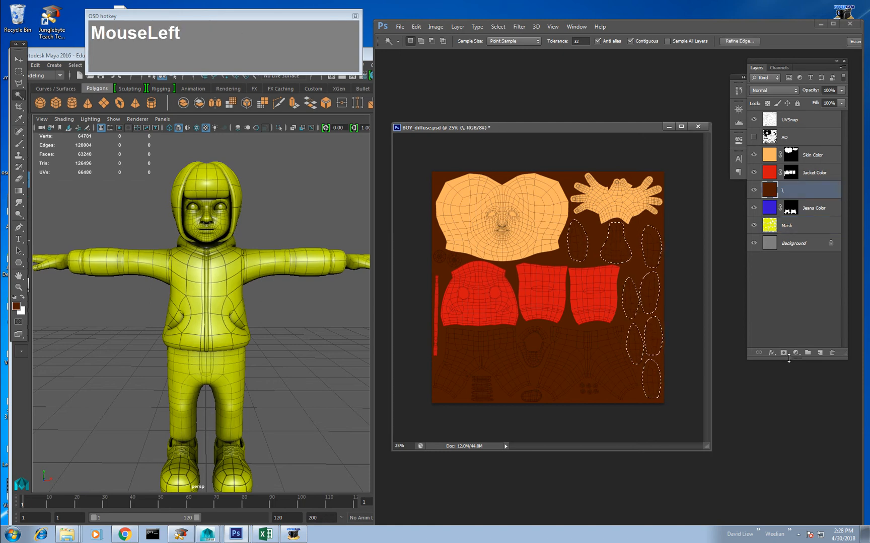
click(783, 353)
double_click(804, 191)
text(Hair)
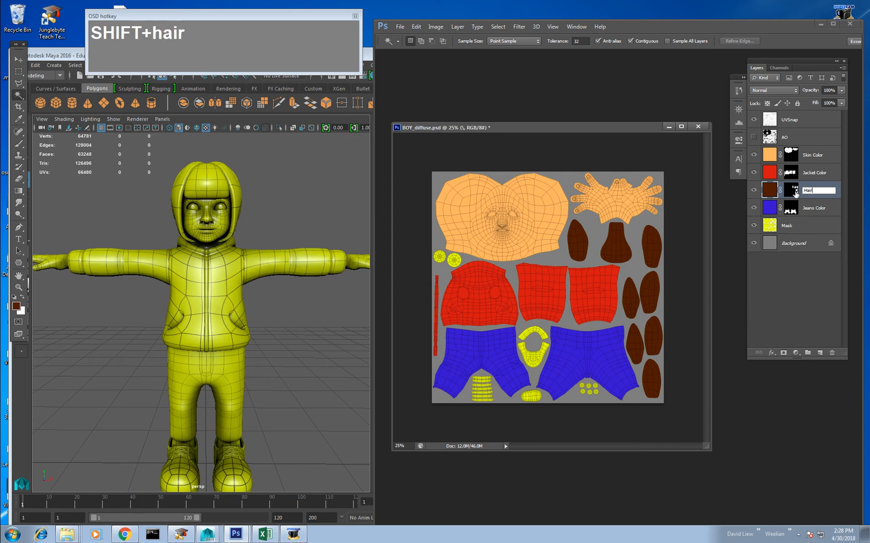
key(Return)
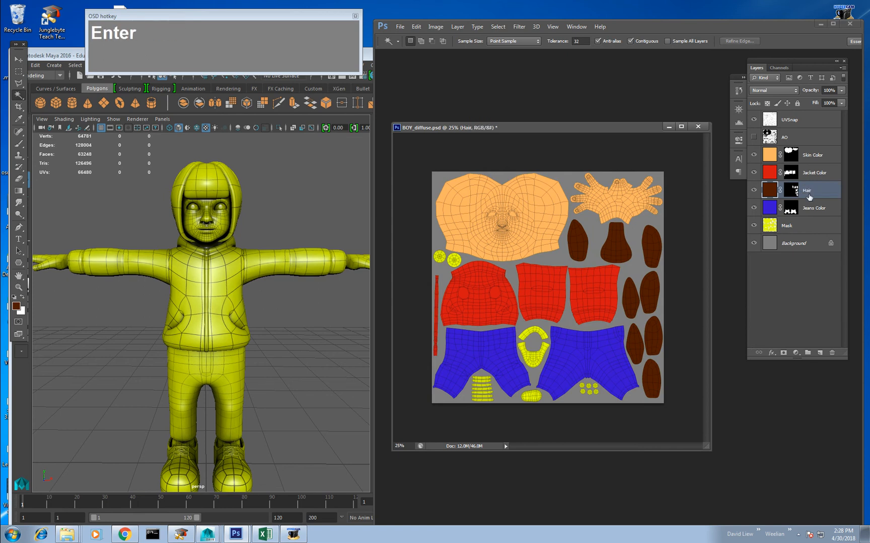
double_click(816, 192)
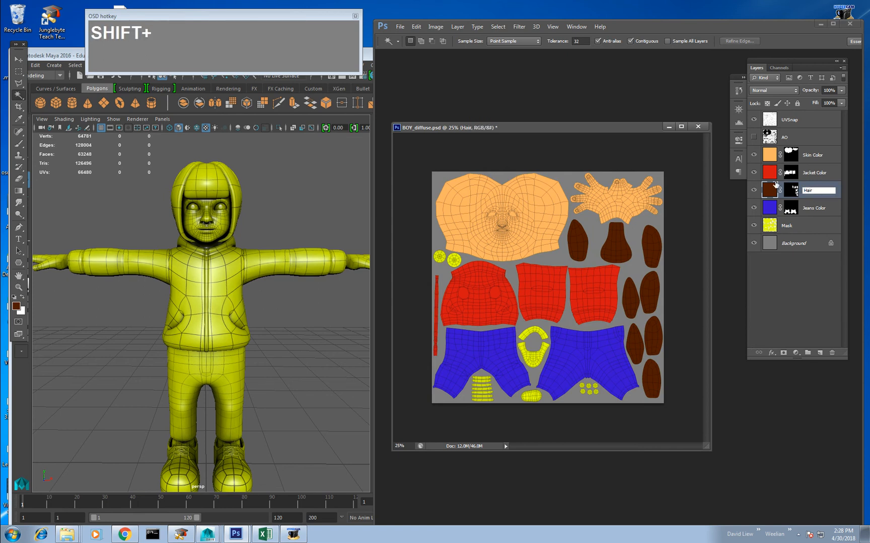
text(Color)
key(Return)
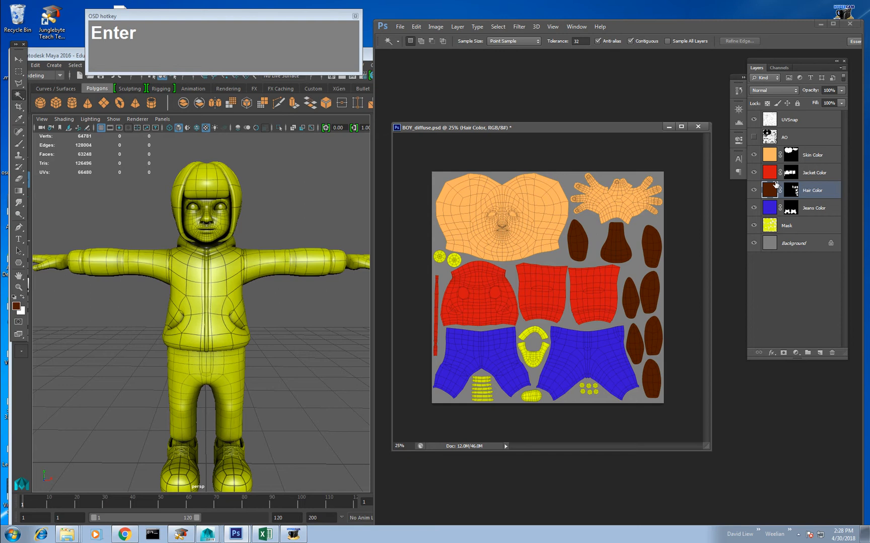
Add a new empty layer between the Jeans Color and Mask layers.
click(771, 225)
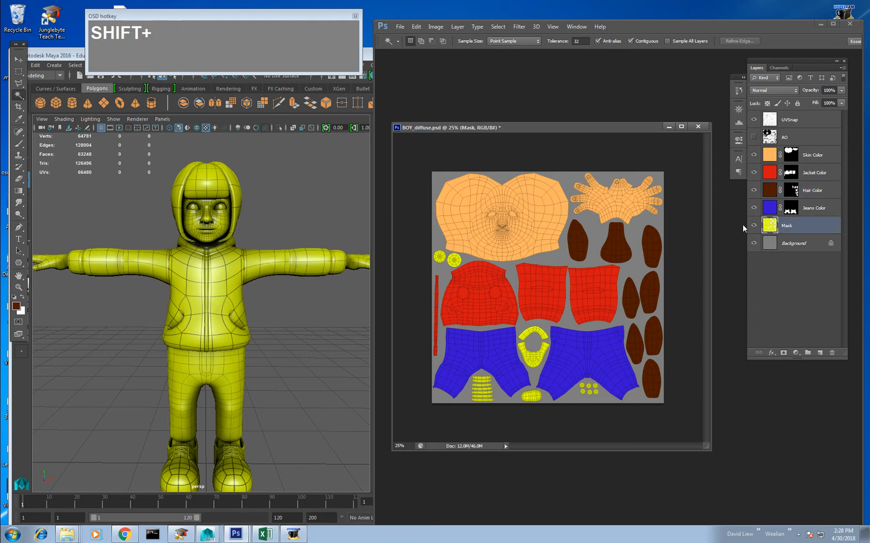
key(ctrl+shift+n)
key(Return)
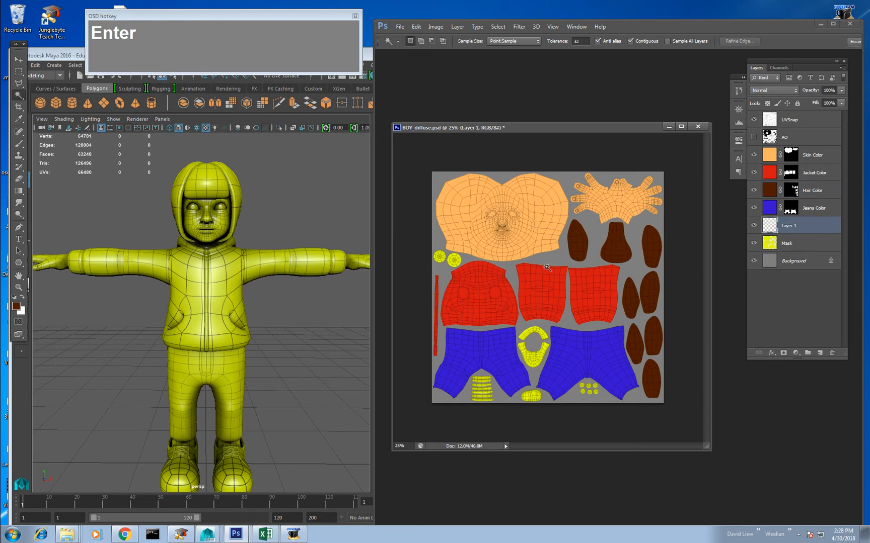
Select the stacked shoelace strip UV islands on the Mask layer with the Magic Wand, leaving the background out.
key(w)
key(z)
click(533, 395)
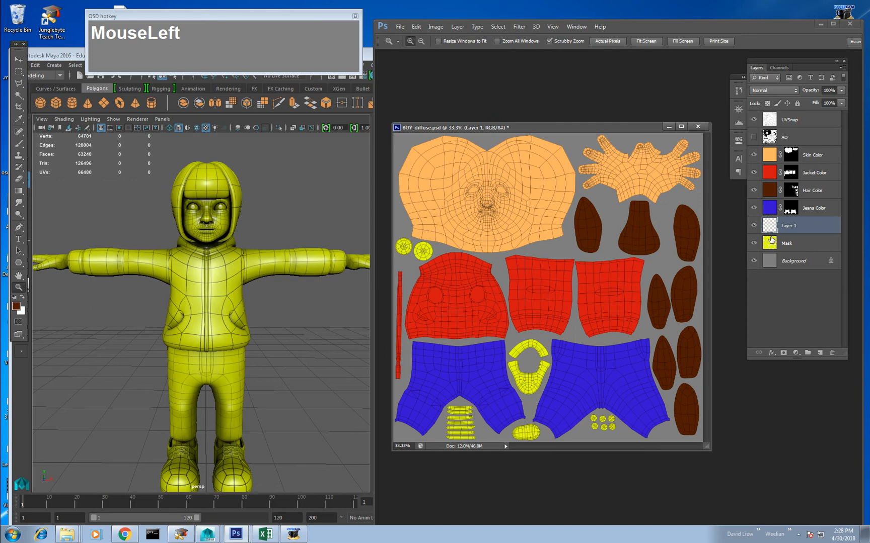
click(772, 240)
key(w)
click(463, 410)
shift+click(465, 419)
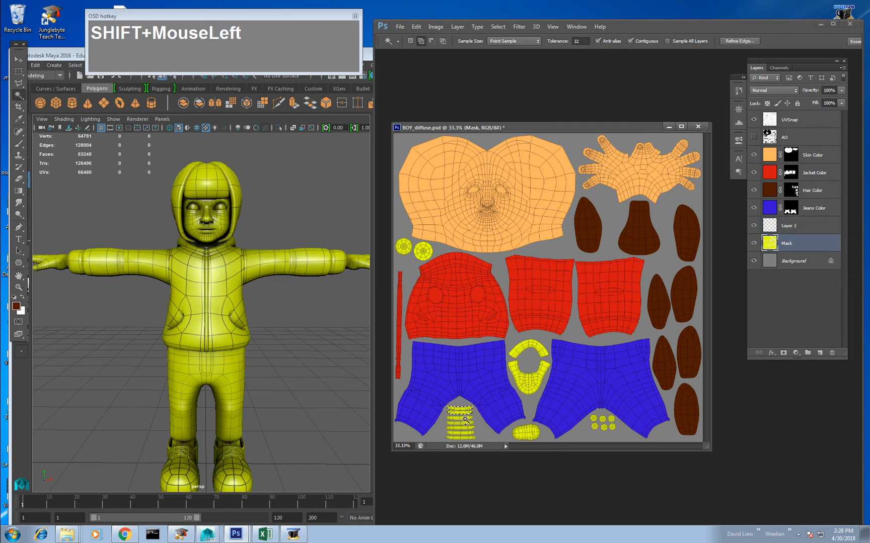
shift+click(466, 425)
key(ctrl+z)
shift+click(466, 425)
shift+click(466, 429)
shift+click(467, 433)
shift+click(469, 440)
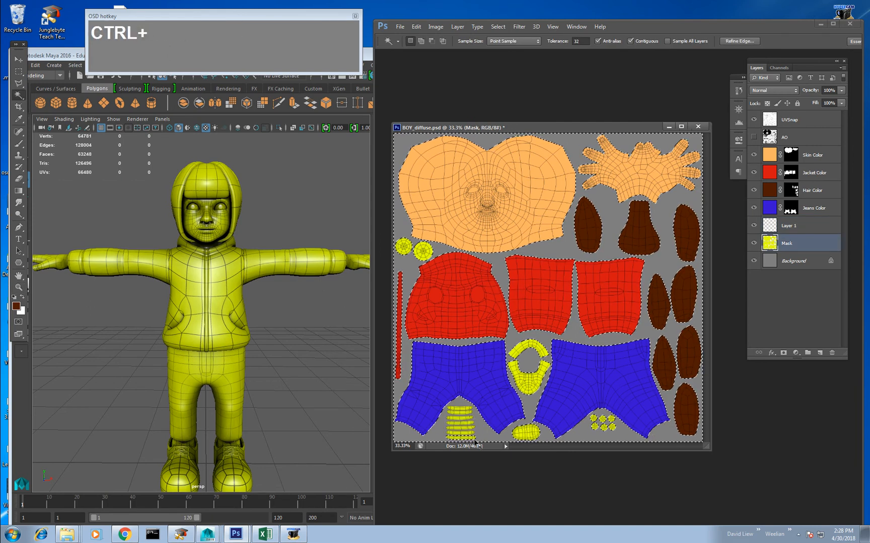
key(ctrl+z)
Add the sole, shoe upper and small eyelet islands to the selection, and mask the new empty layer with it.
shift+click(526, 432)
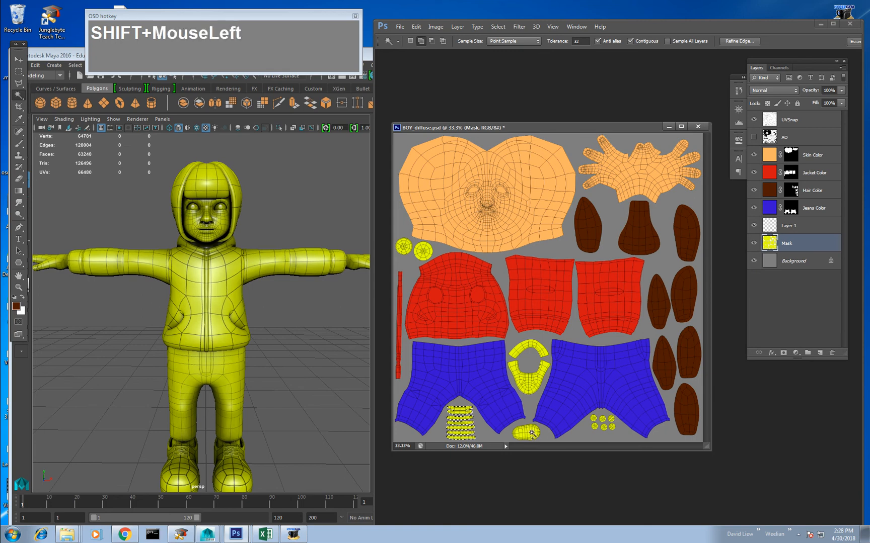
shift+click(530, 376)
shift+click(595, 428)
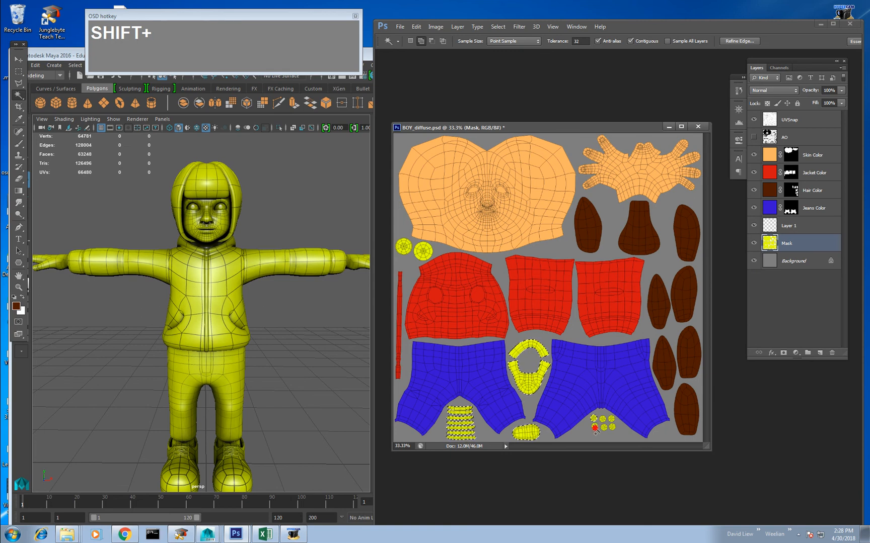
shift+click(603, 427)
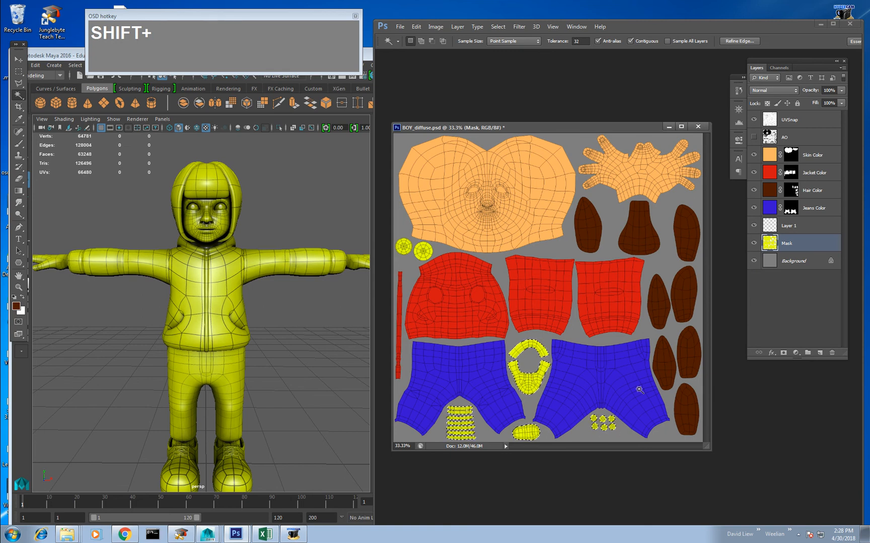
click(785, 226)
click(783, 353)
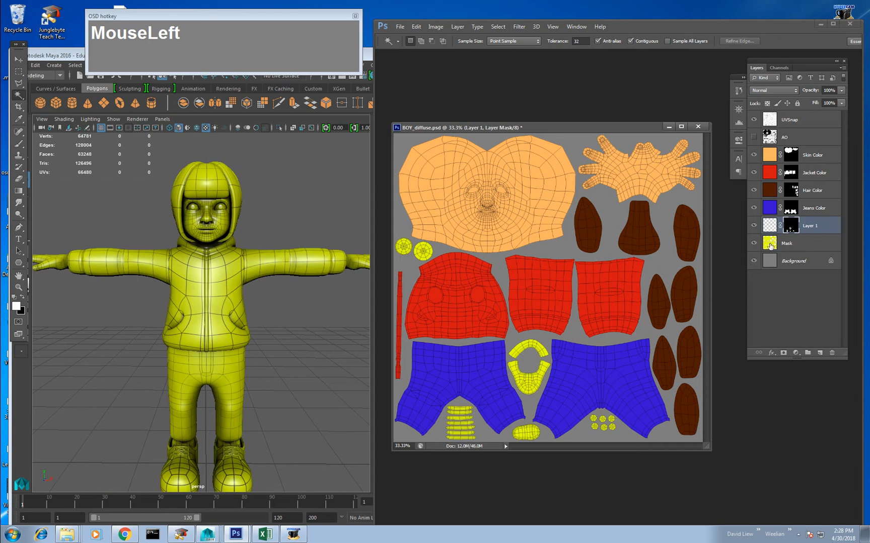
Set the foreground colour to bright red, fill the masked shoe layer with it, and clear any selection.
click(768, 226)
click(17, 305)
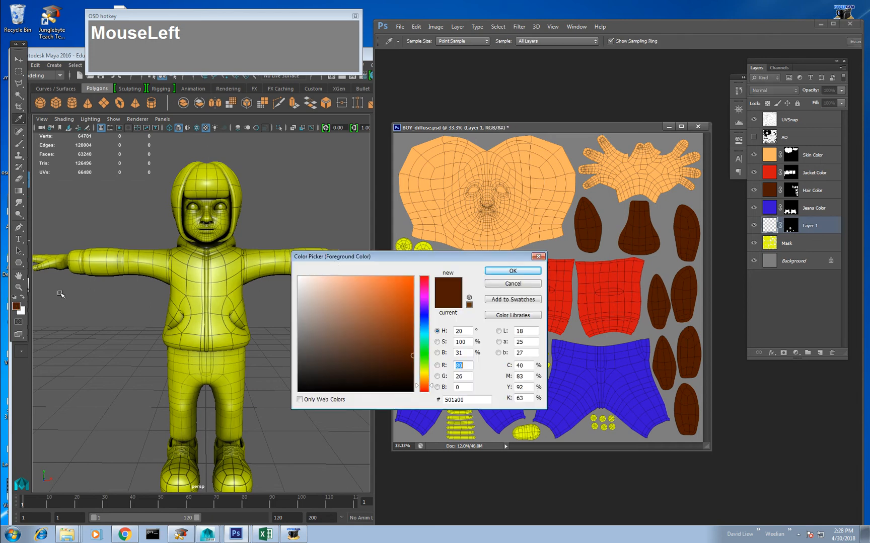
drag(413, 355, 412, 341)
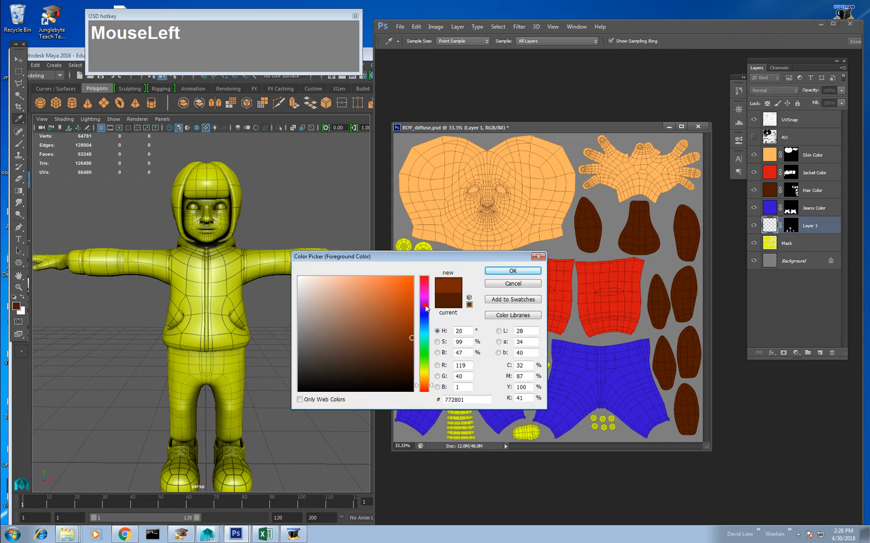
drag(425, 308, 428, 285)
click(427, 373)
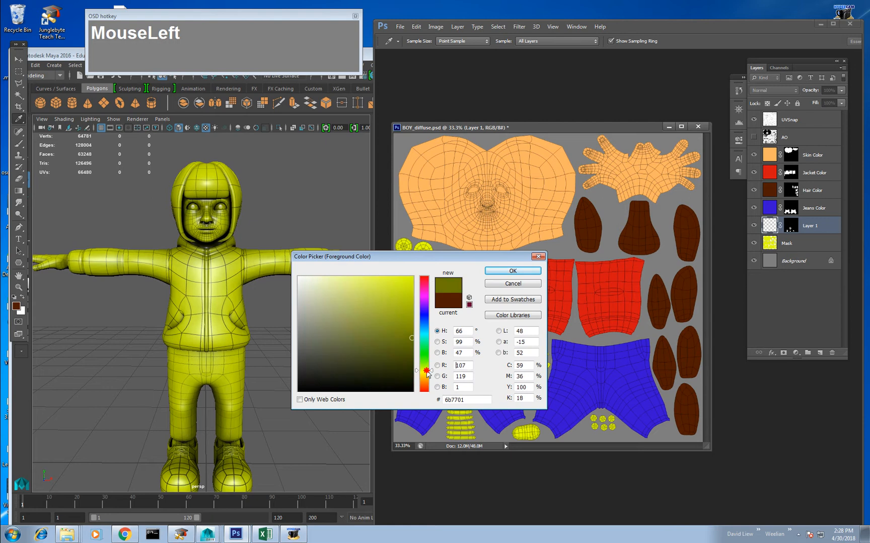
mouse_move(426, 371)
mouse_down()
mouse_move(427, 278)
mouse_move(413, 283)
mouse_up()
click(486, 271)
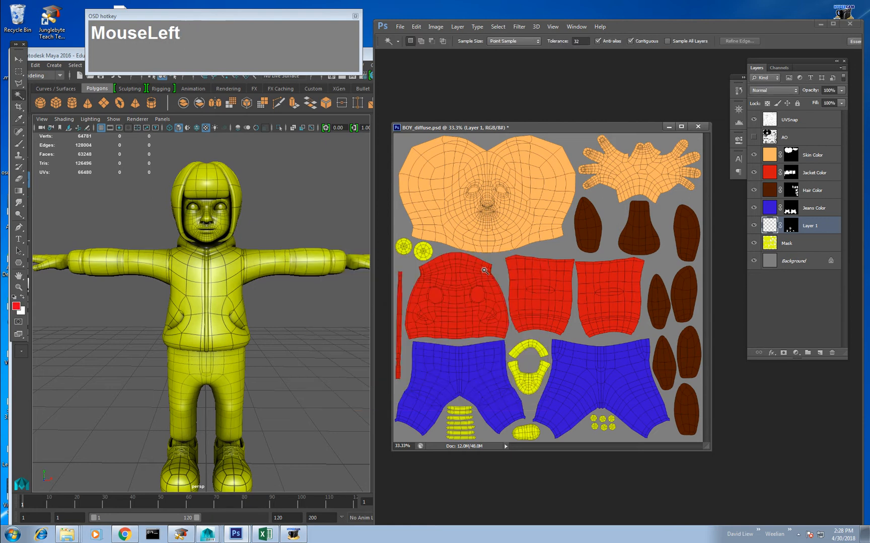
key(alt+Delete)
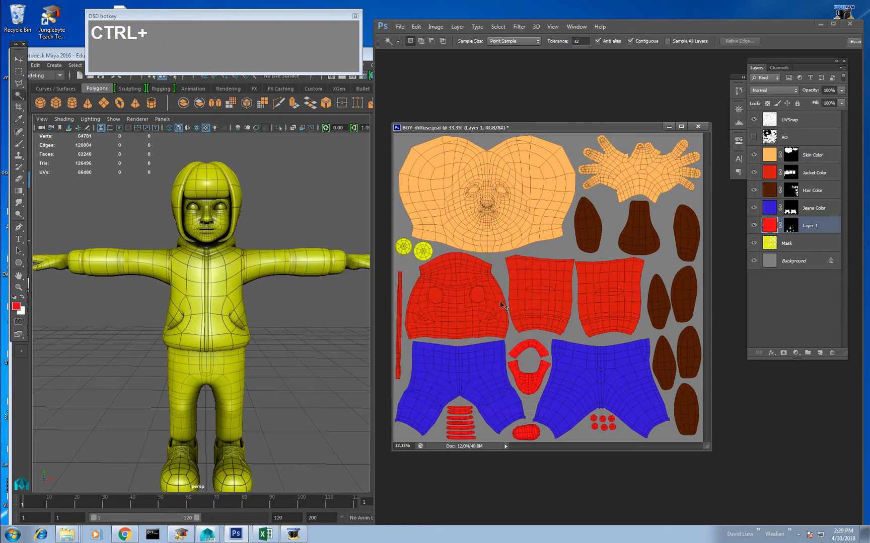
key(ctrl+d)
click(554, 333)
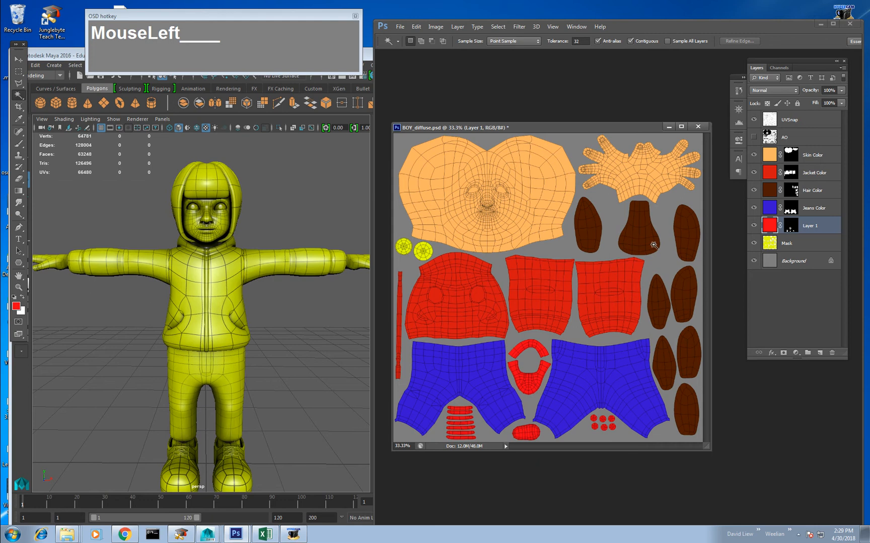
Add a new empty layer directly above the Mask layer.
click(777, 249)
key(ctrl+shift+n)
key(Return)
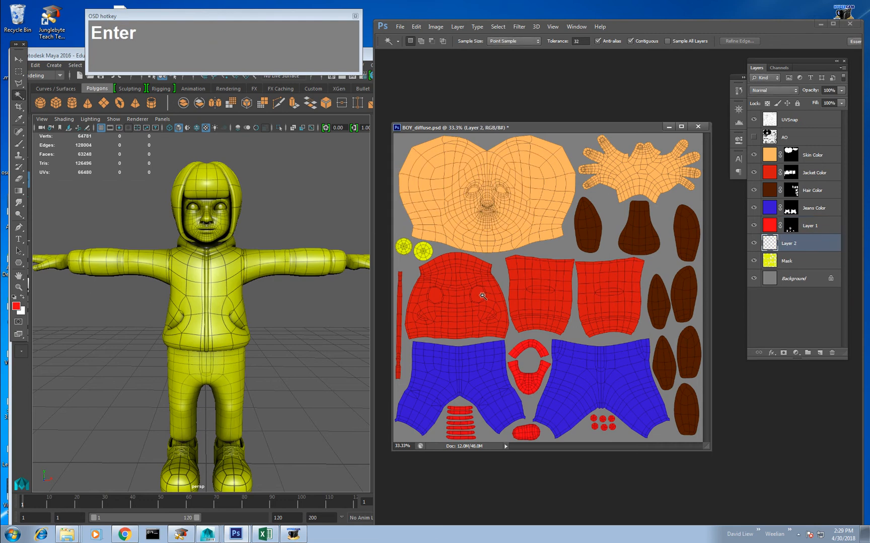
Draw a rectangular marquee around the outer eyeball UV disc and fill it with white on the new layer.
key(z)
drag(427, 244, 435, 269)
drag(454, 248, 396, 333)
alt+drag(451, 246, 472, 358)
key(ctrl+Delete)
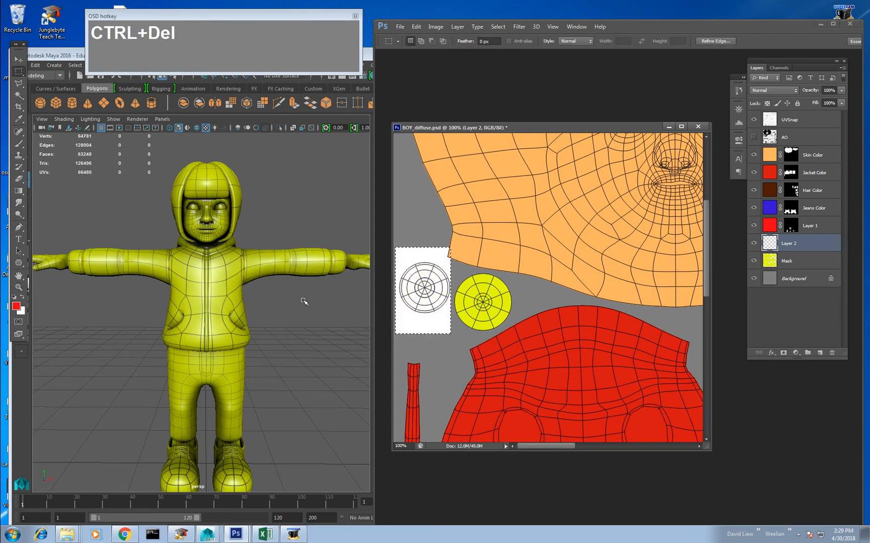
Marquee the second eye UV disc and set the foreground colour to bright blue #0087ef.
click(805, 261)
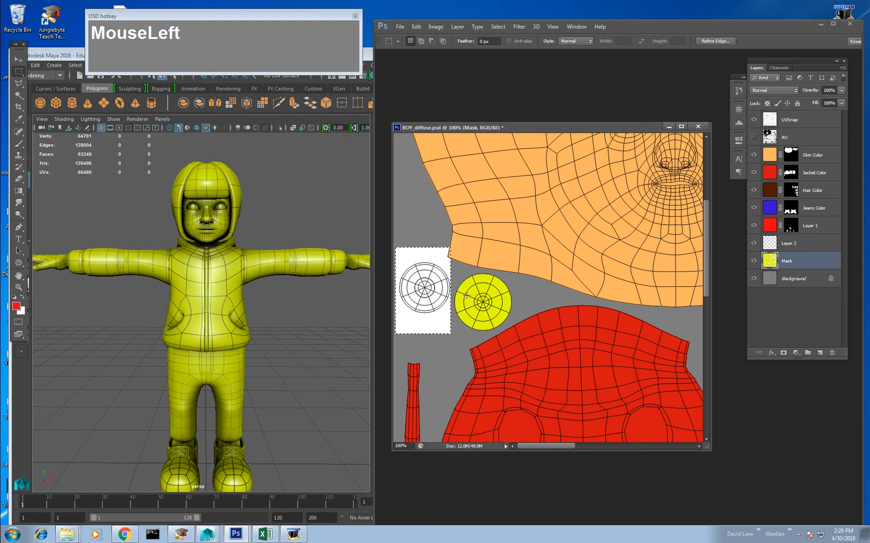
drag(513, 333, 510, 336)
click(16, 306)
click(424, 347)
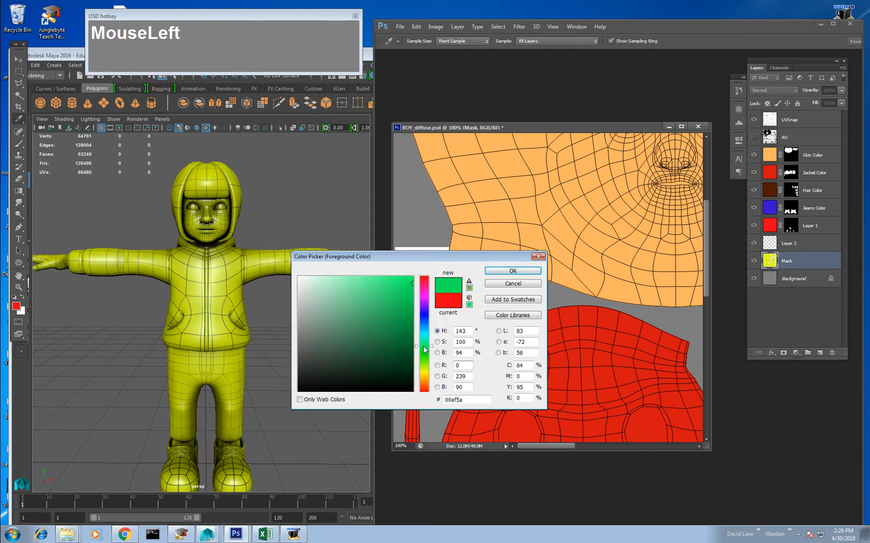
click(426, 325)
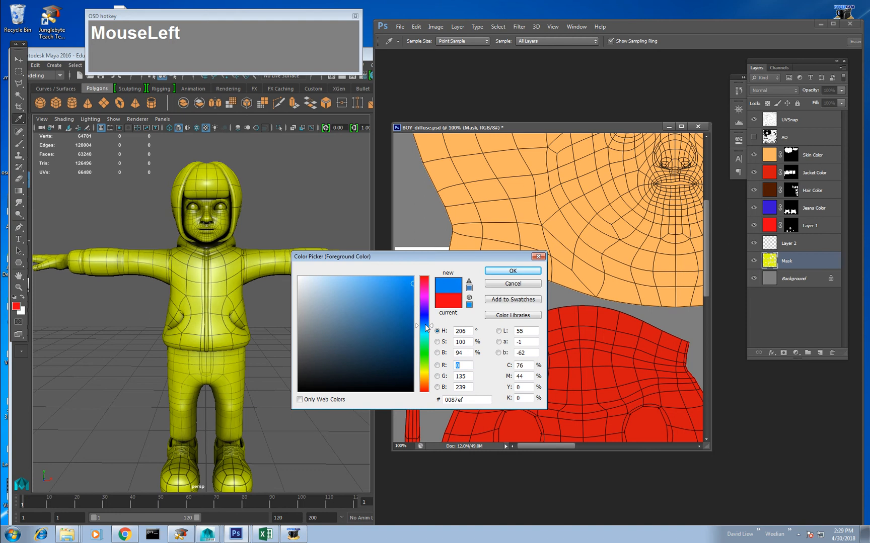
click(512, 270)
Try to fill the area around the second eye disc with blue on the Mask layer.
key(alt+Delete)
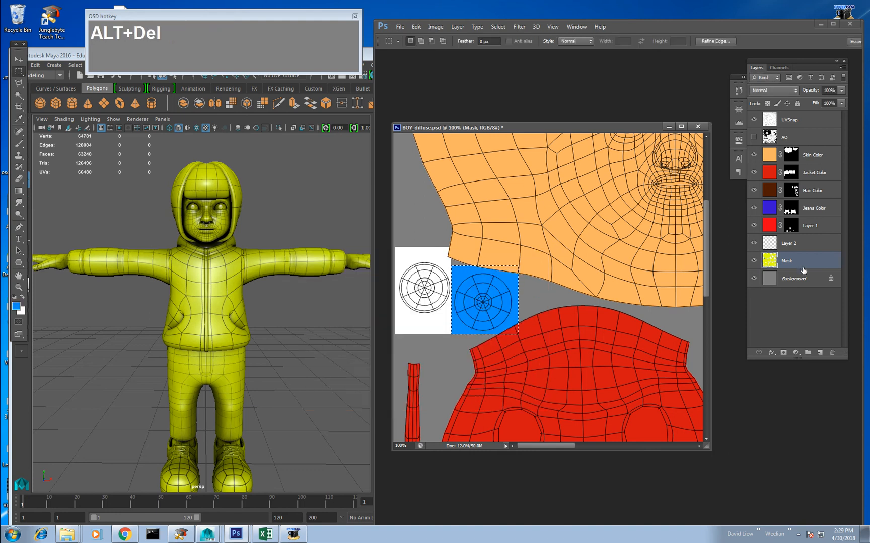
key(ctrl+alt+z)
key(ctrl+alt+z)
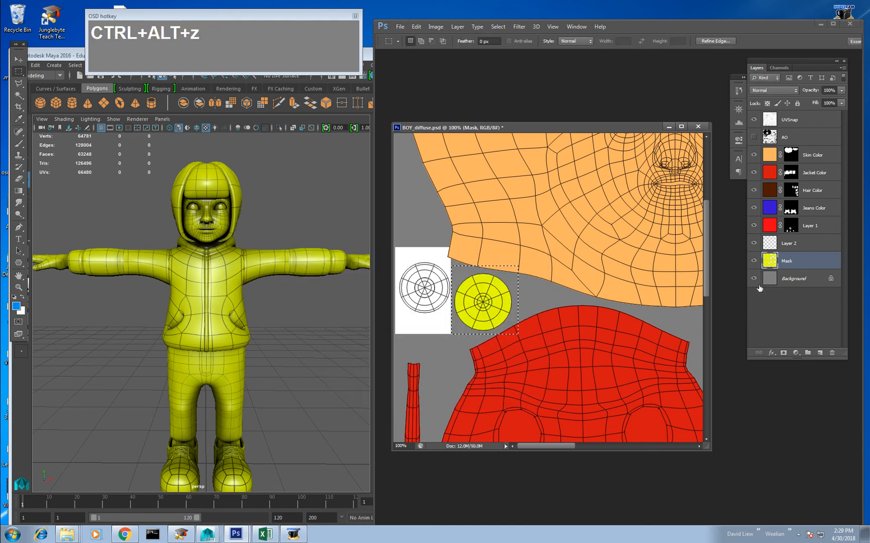
Marquee the second eye disc on Layer 2, fill the rectangle with the blue foreground colour, and deselect.
click(769, 263)
click(772, 243)
click(754, 245)
click(754, 245)
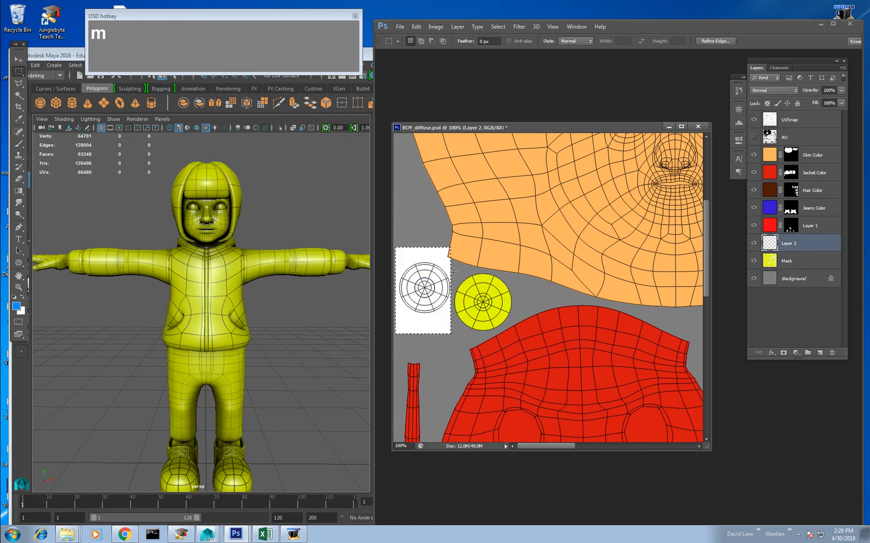
drag(451, 255, 514, 340)
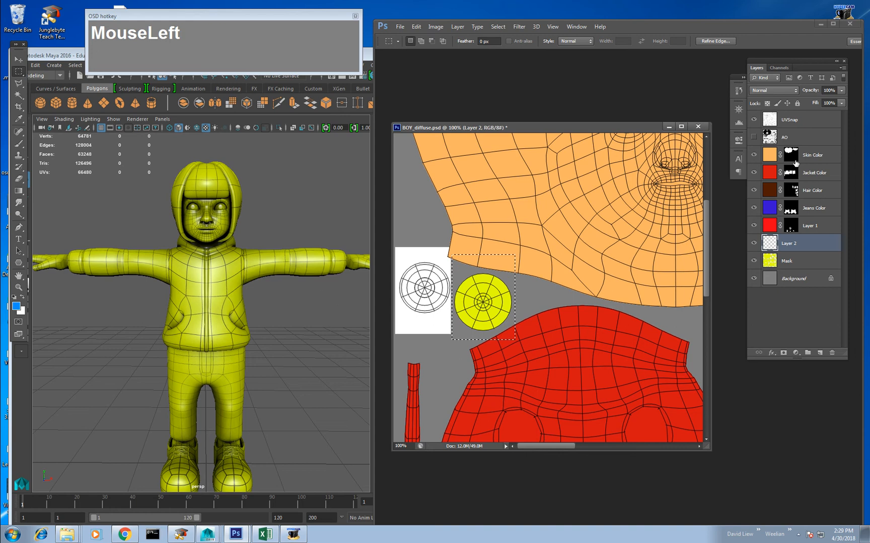
key(alt+Delete)
key(ctrl+d)
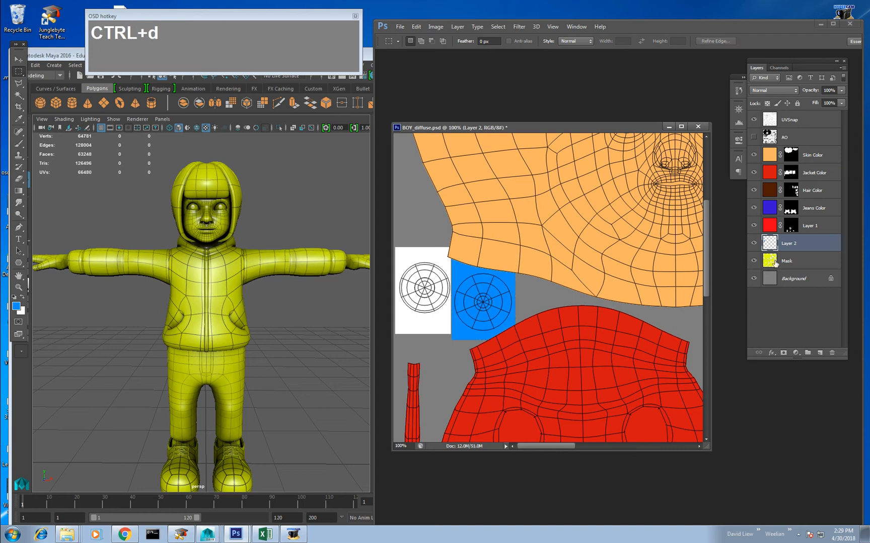
Select both eye disc islands from the Mask layer with the Magic Wand and mask the white-and-blue Layer 2 with them.
click(775, 261)
key(w)
shift+click(482, 302)
click(788, 243)
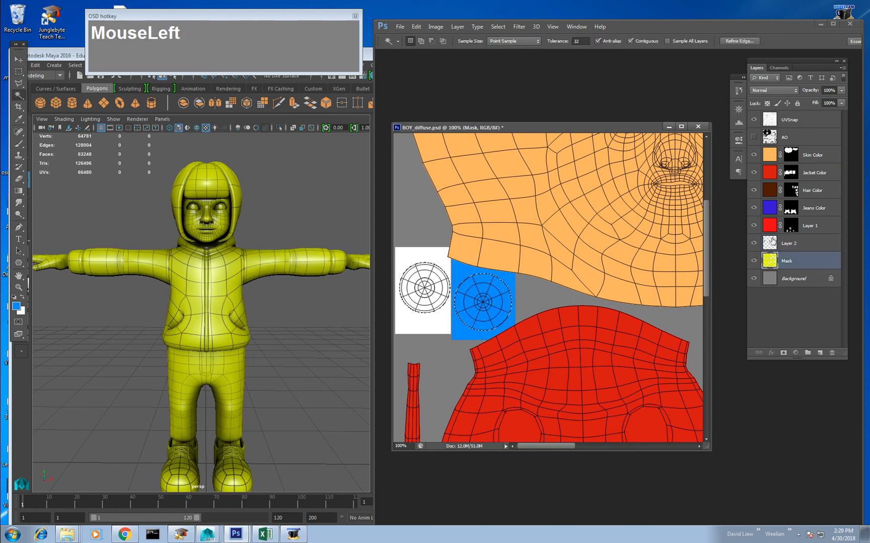
click(782, 354)
drag(568, 298, 539, 304)
alt+click(574, 290)
alt+click(575, 291)
alt+click(572, 299)
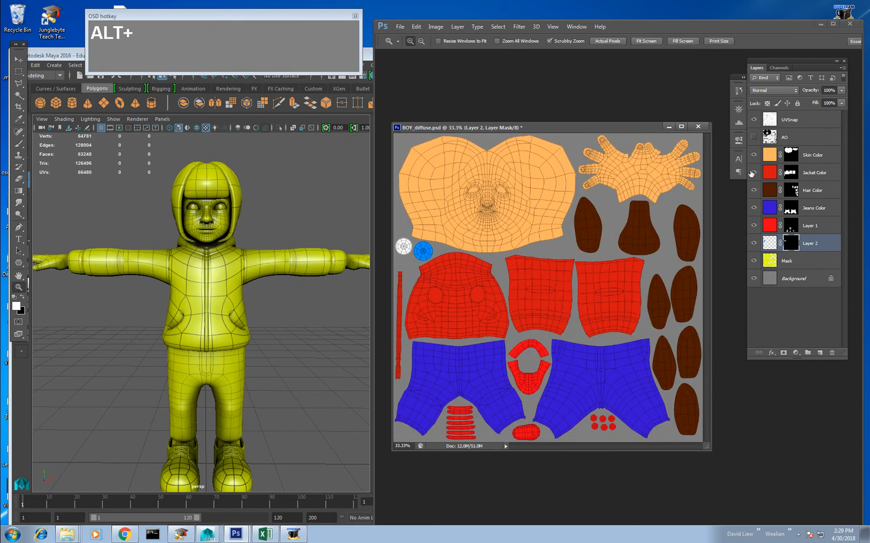
Hide the UVSnap layer, show the AO layer, and set the AO layer's opacity to 30%.
click(754, 119)
click(754, 137)
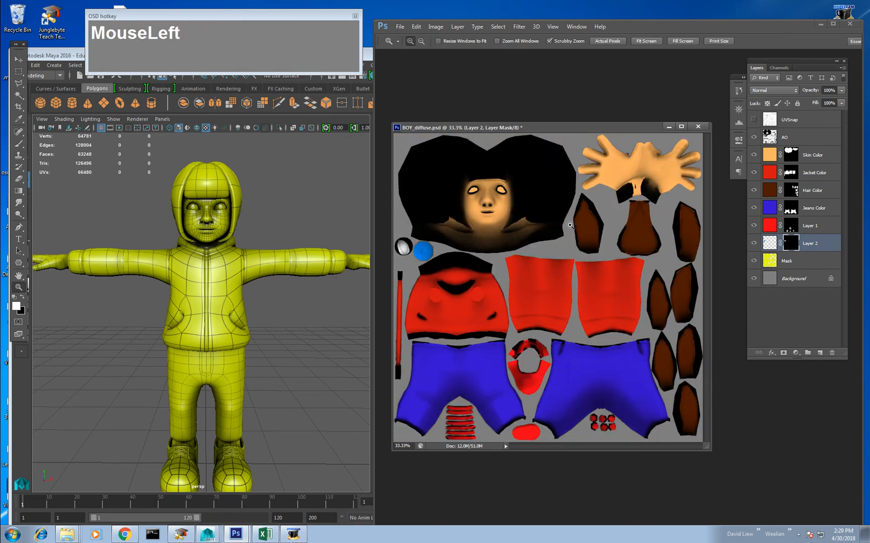
click(784, 137)
click(829, 90)
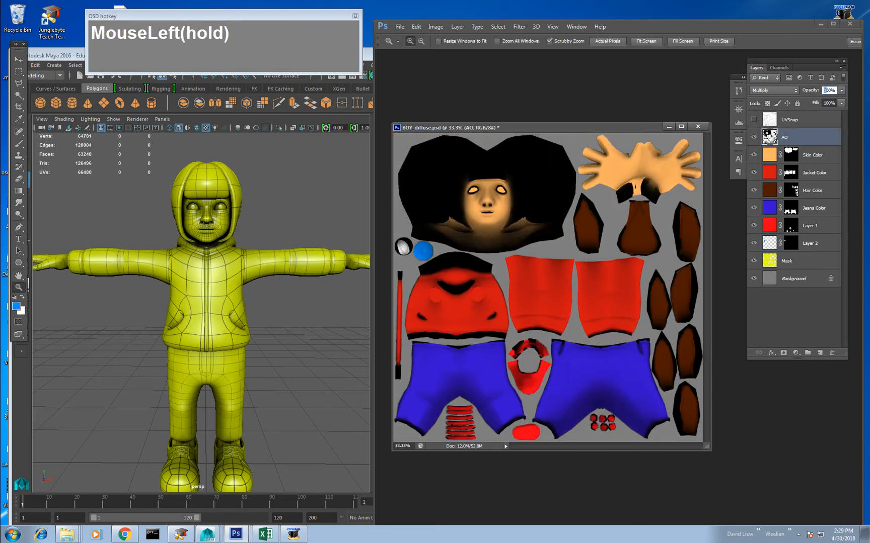
text(30)
key(Return)
click(612, 278)
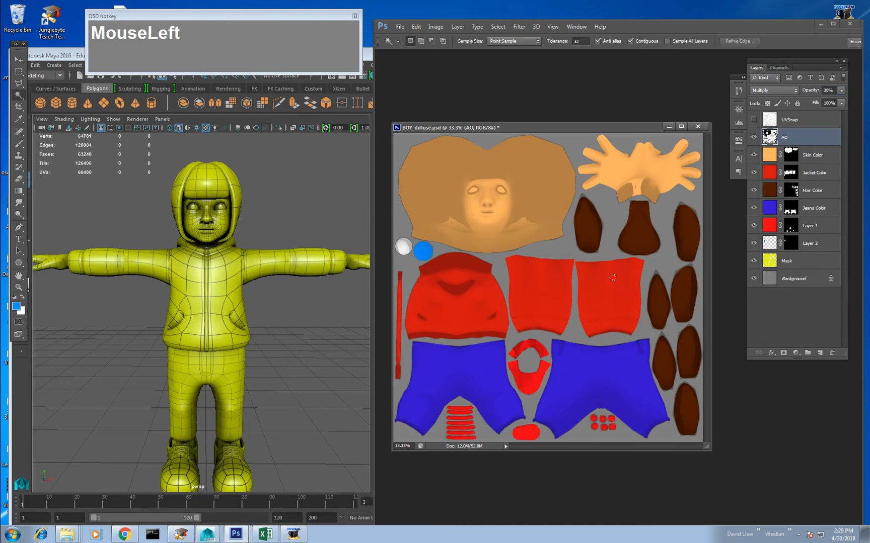
Save the texture as a JPEG over the existing BOY_diffuse.jpg in sourceimages, and save the PSD as well.
key(ctrl+shift+s)
key(Tab)
key(j)
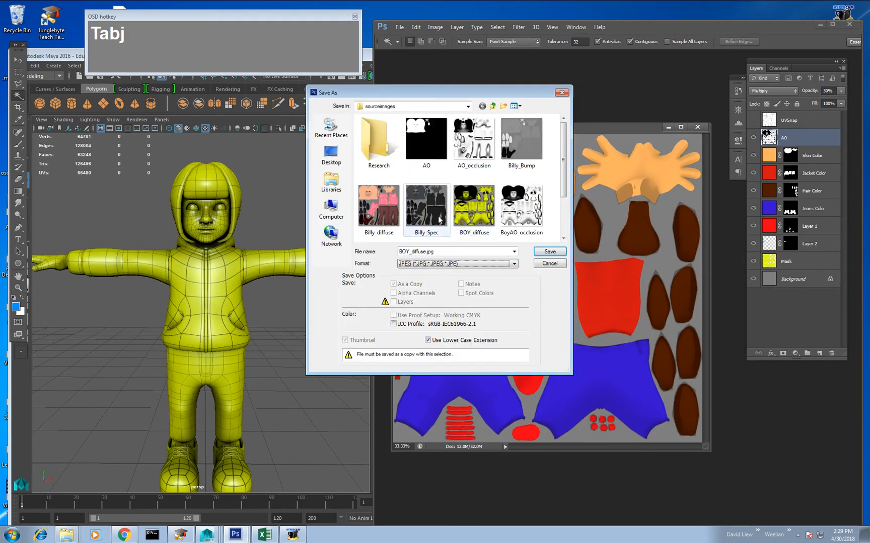
click(473, 209)
click(547, 252)
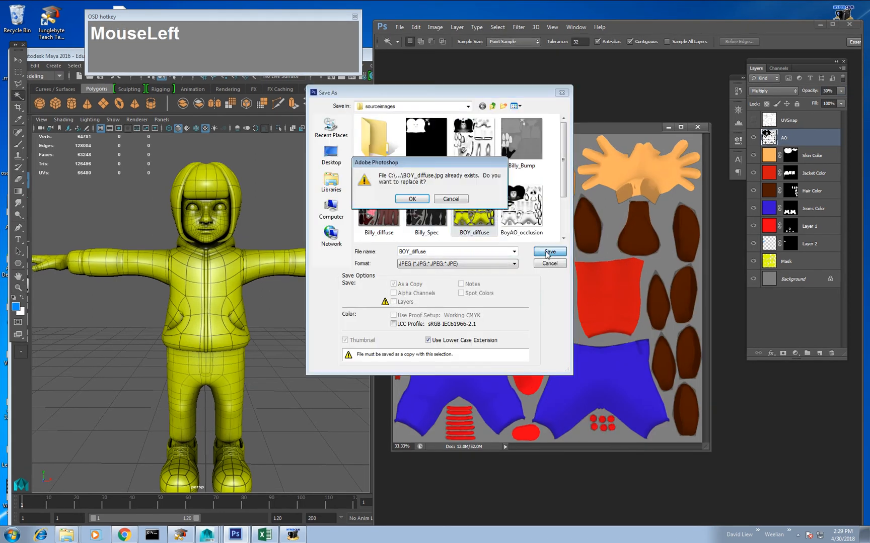
key(Return)
key(Return)
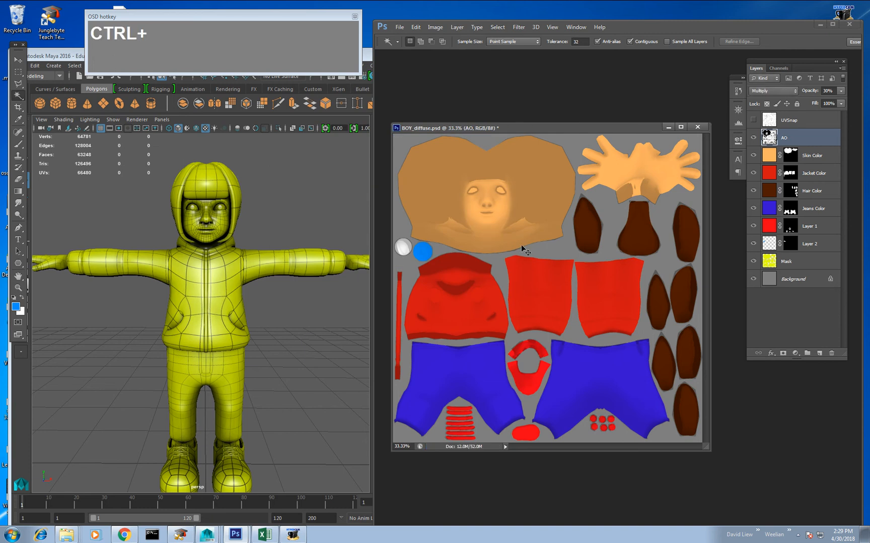
key(ctrl+s)
Switch to Maya, select the jacket mesh, and reload the BOY_diffuse.jpg image in its file texture node.
click(243, 261)
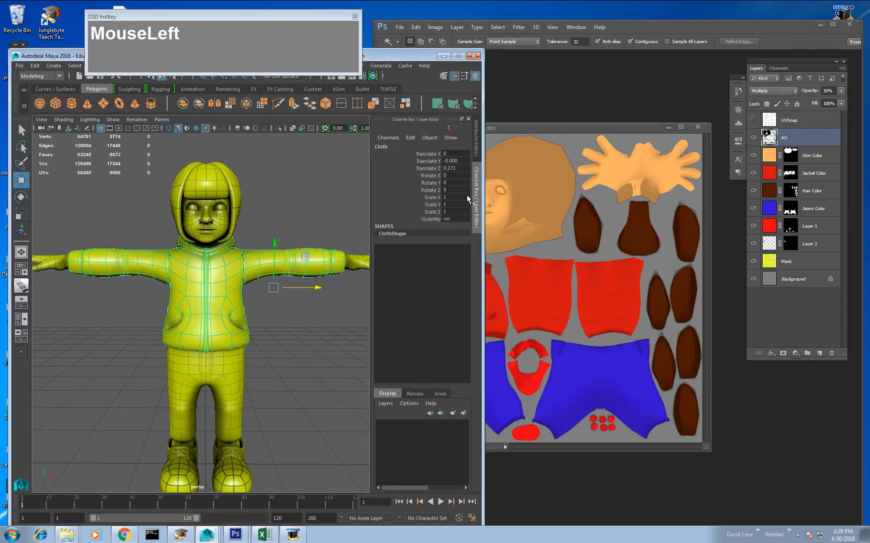
key(ctrl+a)
click(413, 272)
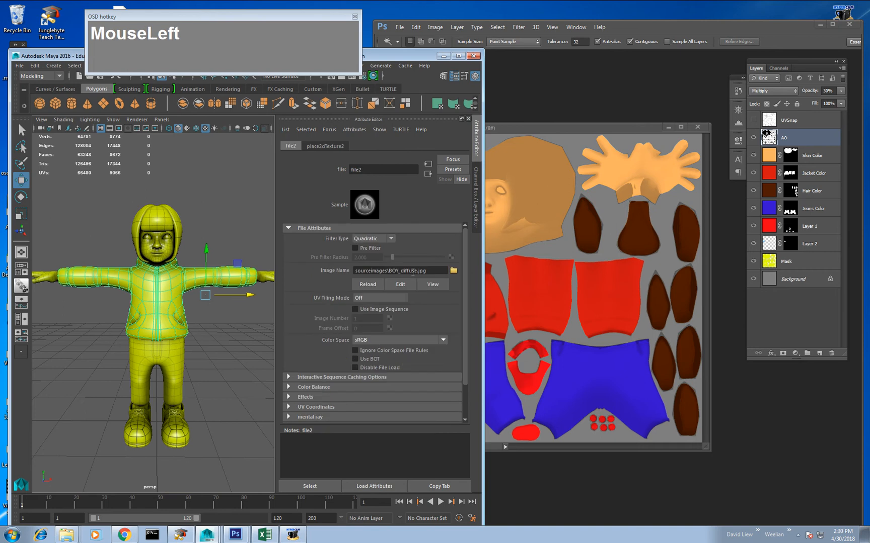
click(367, 284)
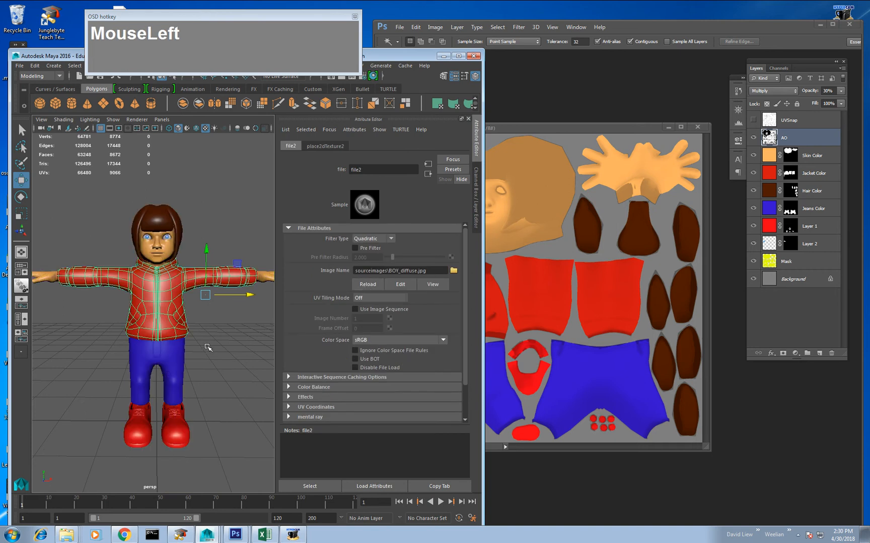
Expand the viewport to full screen and examine the textured character from the front and side.
key(ctrl+space)
alt+drag(207, 347, 301, 342)
click(370, 368)
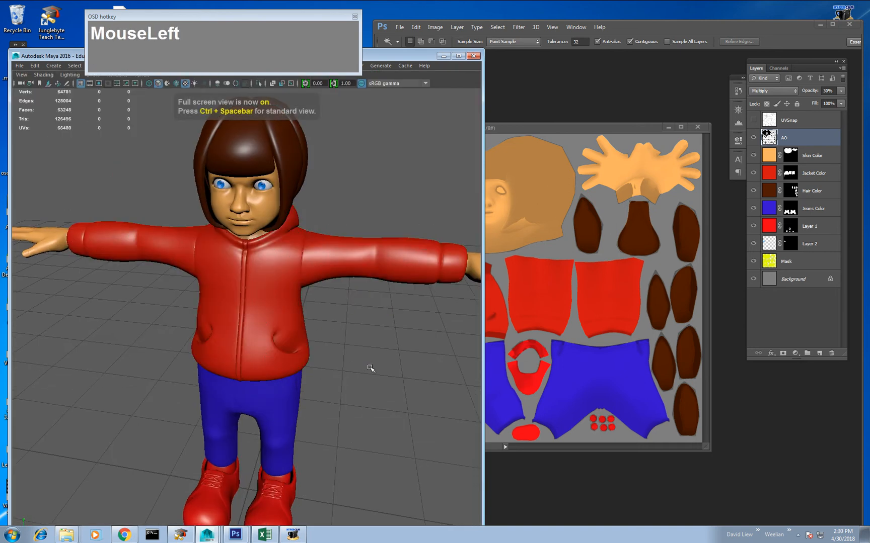
alt+middle_drag(367, 386, 289, 357)
alt+right_drag(289, 358, 244, 358)
alt+drag(288, 357, 295, 330)
alt+right_drag(295, 330, 241, 224)
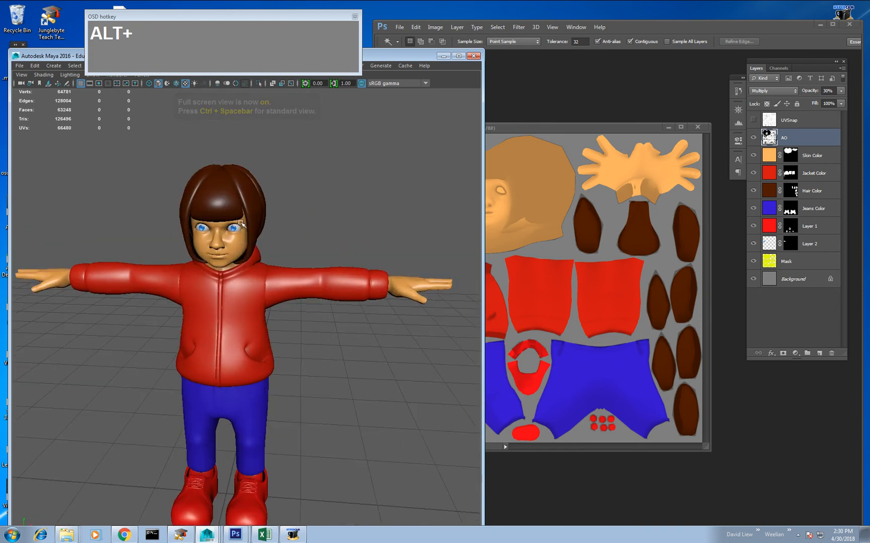
Hide the hair mesh and inspect the ambient occlusion shading on the bare head.
click(256, 208)
key(ctrl+h)
alt+right_drag(270, 186, 297, 192)
alt+drag(297, 193, 258, 203)
alt+middle_drag(258, 204, 301, 322)
mouse_move(302, 322)
alt+mouse_down()
mouse_move(287, 295)
mouse_move(302, 287)
mouse_move(317, 281)
mouse_move(353, 299)
mouse_move(301, 291)
mouse_move(290, 306)
mouse_move(301, 306)
alt+mouse_up()
Switch to Photoshop, set the AO layer's opacity to 100%, and add a white layer mask to it.
middle_click(556, 259)
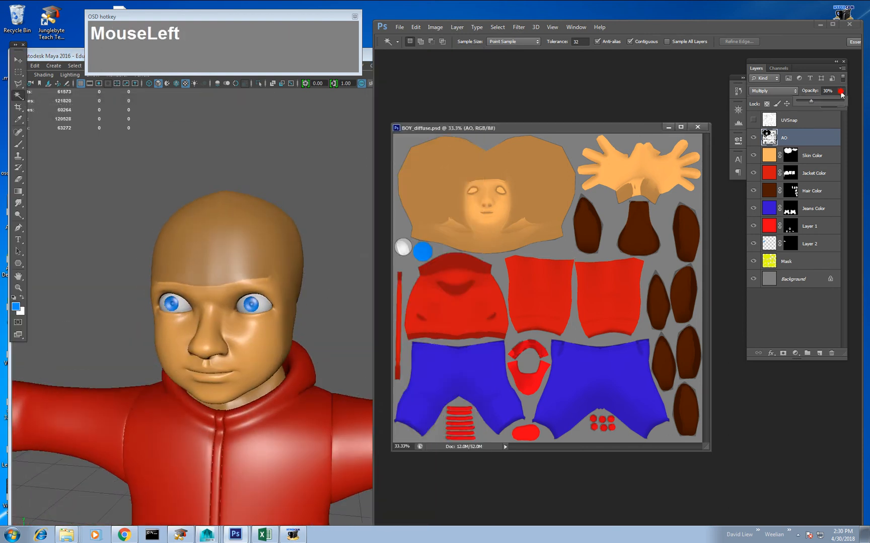
drag(841, 95, 845, 102)
key(z)
drag(463, 213, 557, 297)
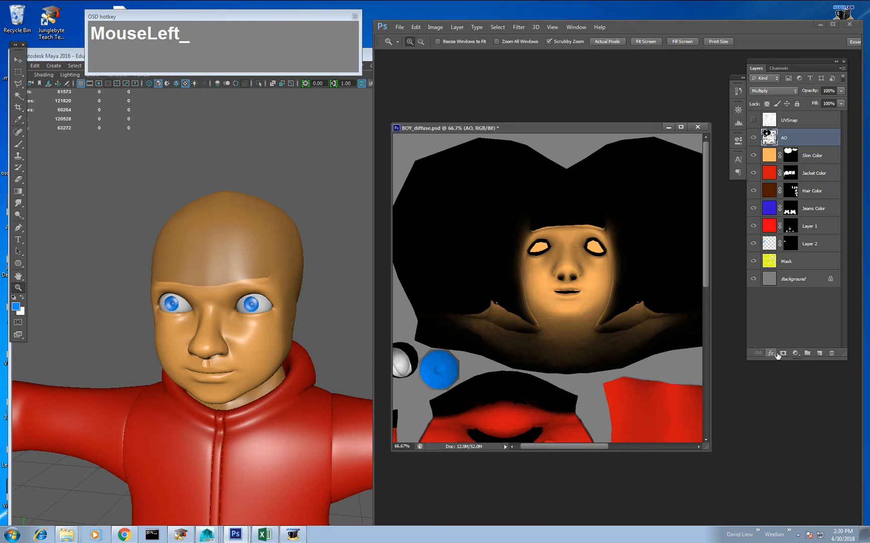
click(783, 353)
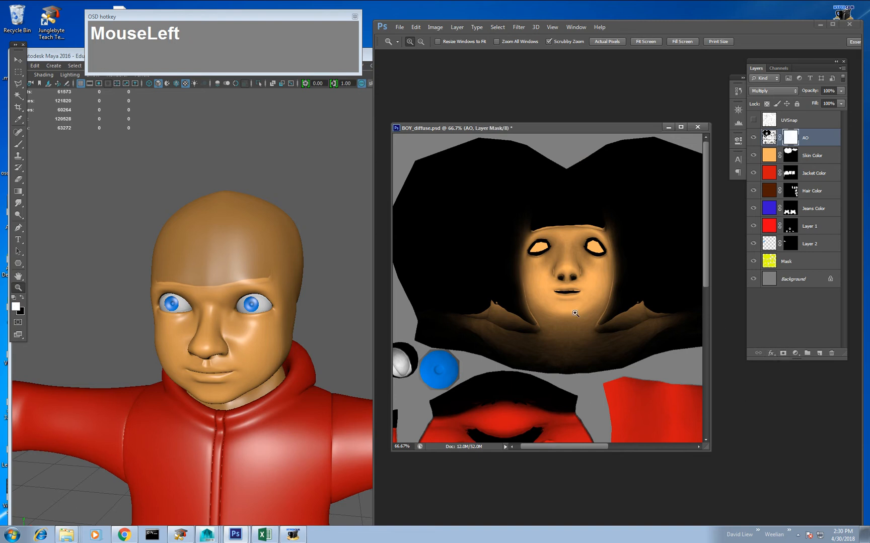
Try to paint black across the face on the AO layer mask with the hard 32 px brush.
key(b)
drag(588, 312, 569, 318)
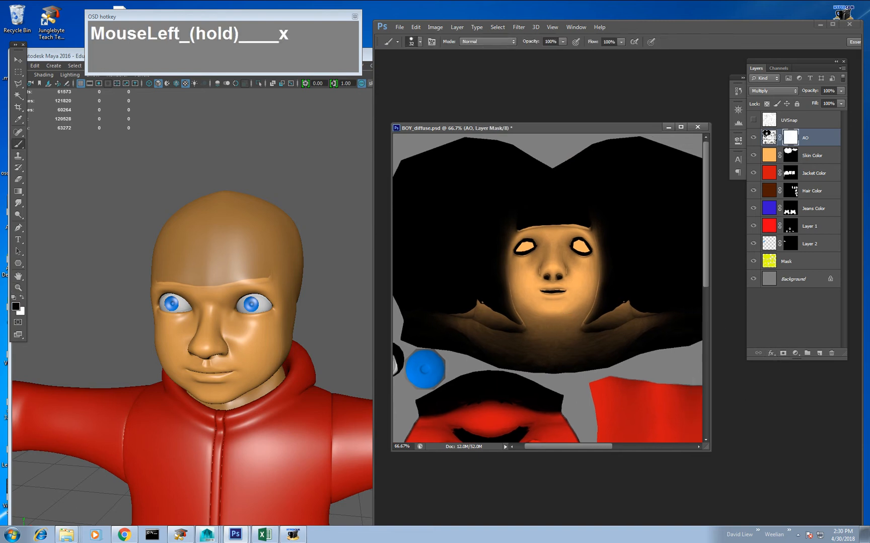
mouse_move(526, 238)
mouse_down()
mouse_move(491, 279)
mouse_move(559, 294)
mouse_move(594, 335)
mouse_up()
key(ctrl+z)
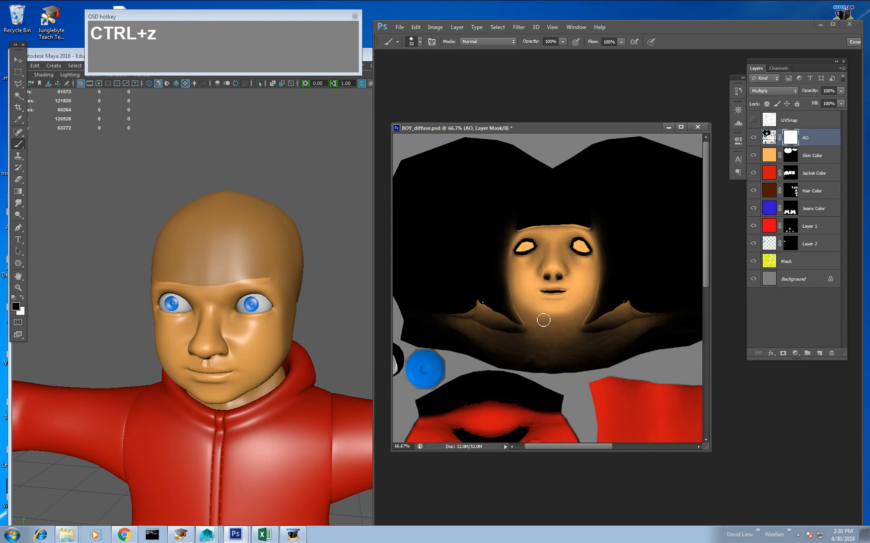
Choose a soft round brush at 99 px and try a black stroke across the face on the AO mask.
right_click(507, 245)
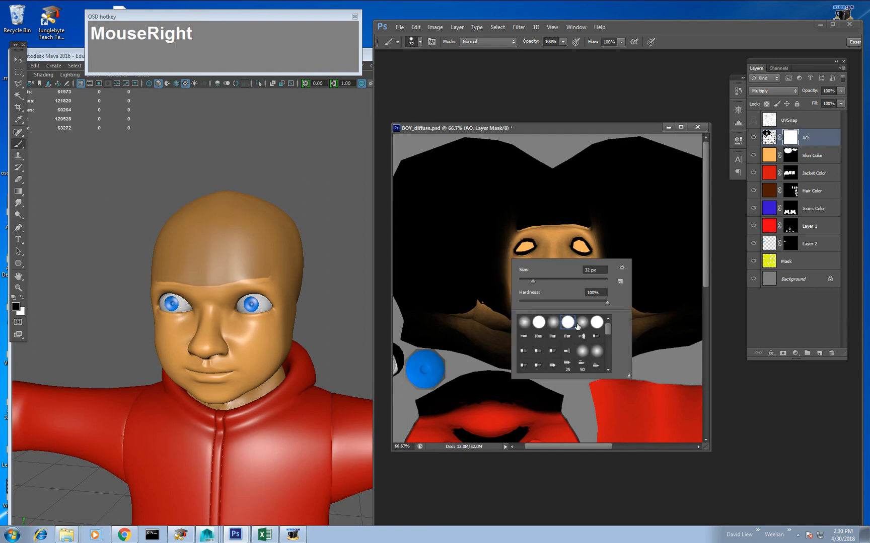
click(582, 323)
drag(537, 281, 562, 282)
mouse_move(516, 225)
mouse_down()
mouse_move(503, 248)
mouse_move(508, 292)
mouse_move(567, 214)
mouse_move(600, 336)
mouse_up()
key(ctrl+z)
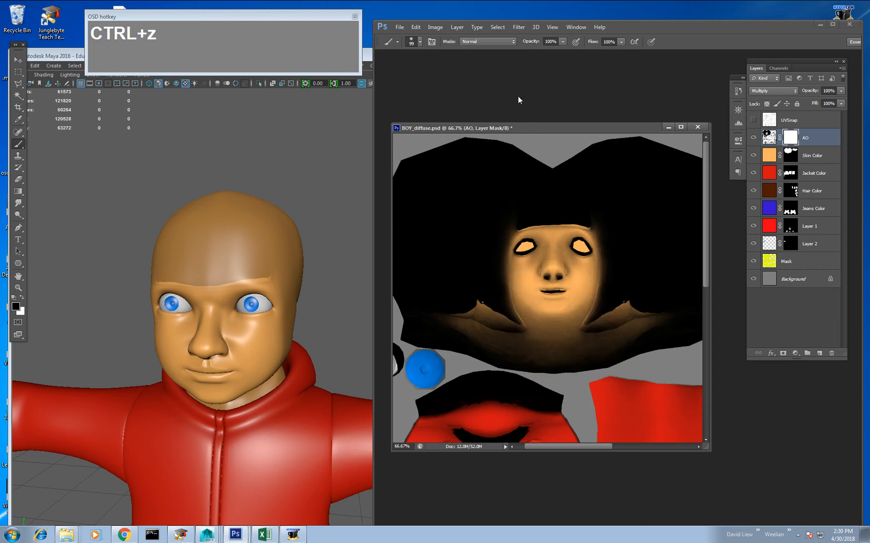
Set the brush opacity to 27% and softly paint black on the AO mask around the face and neck.
click(562, 41)
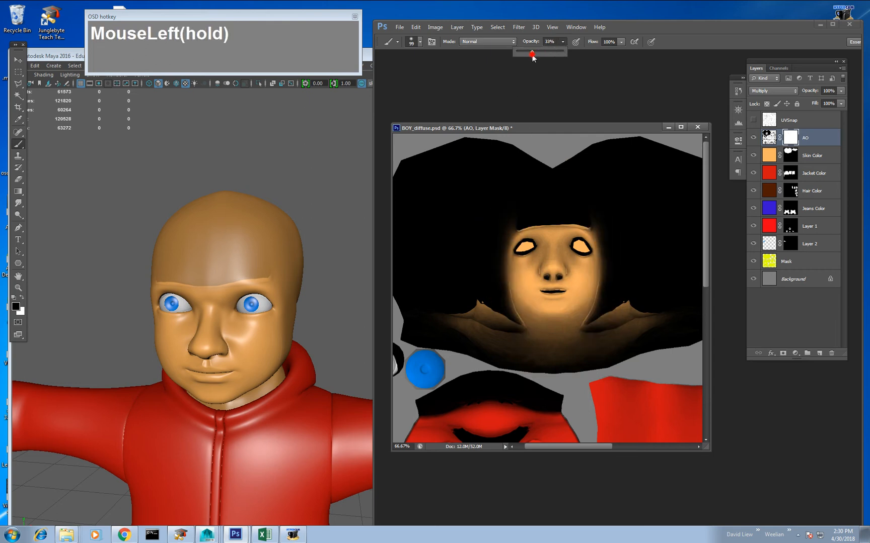
drag(528, 275, 524, 276)
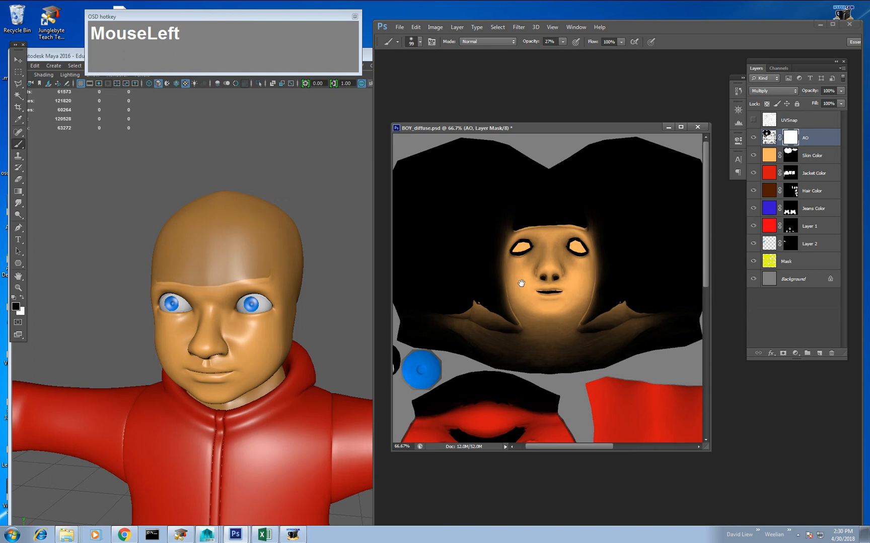
mouse_move(516, 220)
mouse_down()
mouse_move(487, 271)
mouse_move(517, 209)
mouse_move(538, 222)
mouse_move(584, 222)
mouse_move(597, 283)
mouse_move(584, 328)
mouse_move(612, 301)
mouse_move(526, 350)
mouse_move(463, 311)
mouse_up()
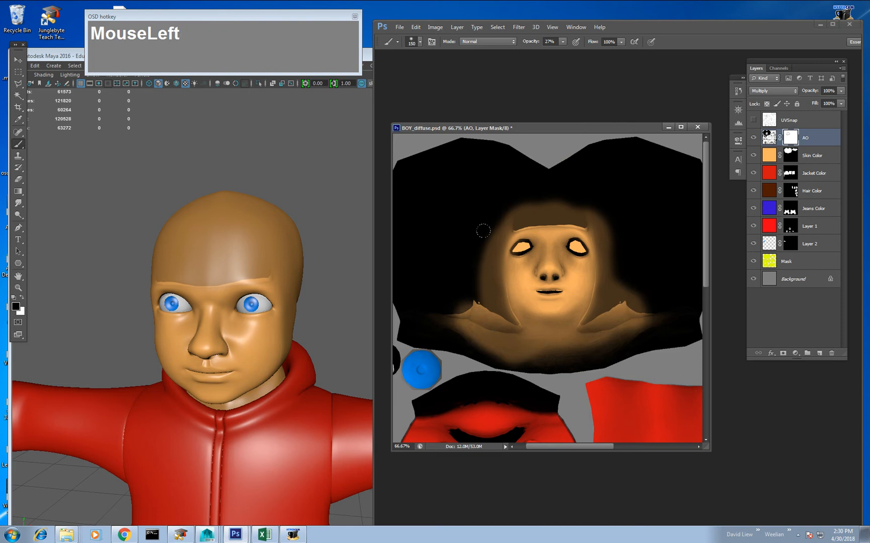
mouse_move(473, 215)
mouse_down()
mouse_move(457, 274)
mouse_move(486, 313)
mouse_move(479, 293)
mouse_move(420, 300)
mouse_move(503, 352)
mouse_move(479, 334)
mouse_move(509, 307)
mouse_up()
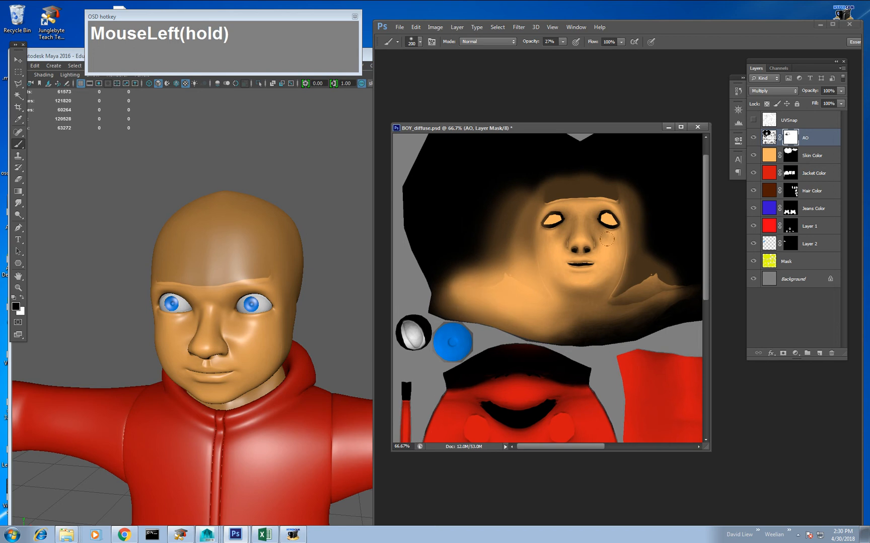
Load the Skin Color mask as a selection and fade the AO across the lower neck with the soft 200 px brush.
ctrl+click(789, 155)
mouse_move(433, 300)
mouse_down()
mouse_move(493, 307)
mouse_move(454, 298)
mouse_up()
mouse_move(454, 298)
mouse_down()
mouse_move(497, 292)
mouse_move(589, 322)
mouse_up()
mouse_move(508, 329)
mouse_down()
mouse_move(641, 319)
mouse_move(513, 334)
mouse_up()
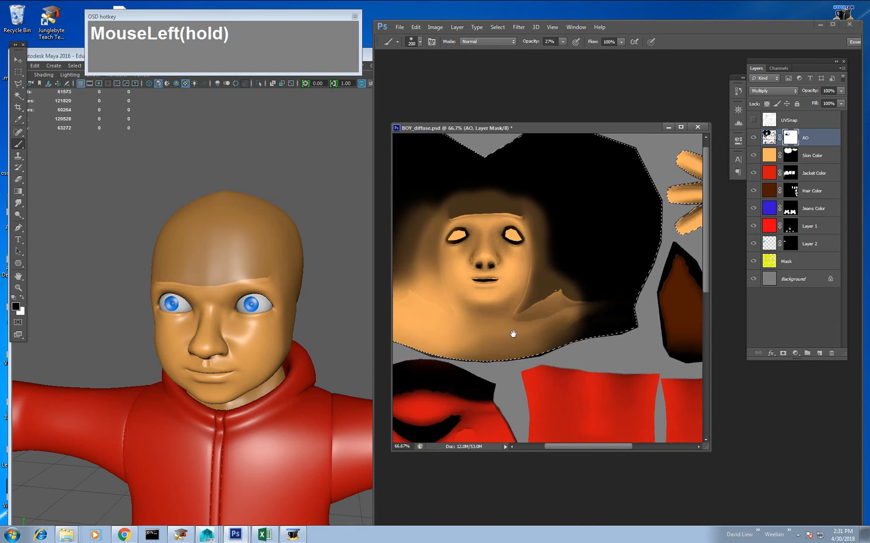
mouse_move(464, 354)
mouse_down()
mouse_move(594, 329)
mouse_move(572, 294)
mouse_move(508, 329)
mouse_up()
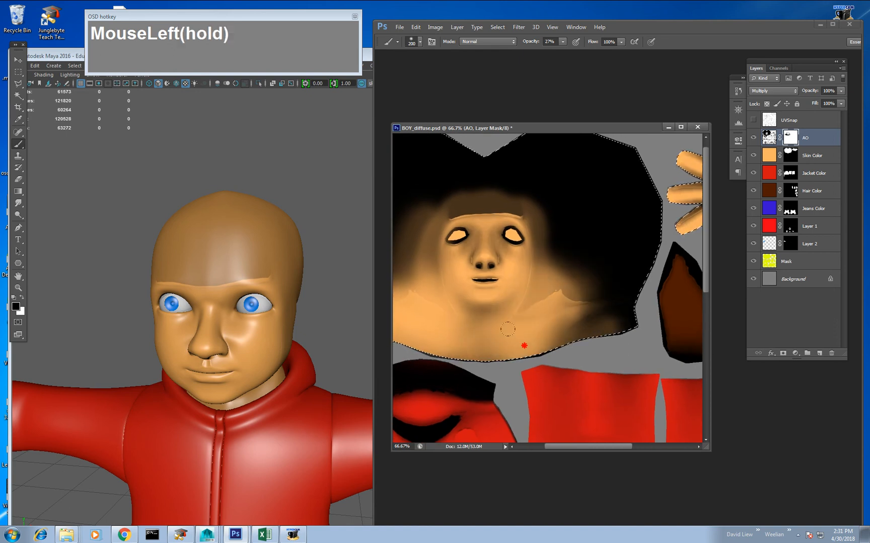
Fade the AO beside the face and across the forehead with the soft 200 px brush at 27% opacity.
mouse_move(545, 285)
mouse_down()
mouse_move(525, 296)
mouse_move(614, 297)
mouse_up()
mouse_move(542, 249)
mouse_down()
mouse_move(535, 234)
mouse_move(585, 252)
mouse_move(595, 228)
mouse_move(617, 257)
mouse_up()
mouse_move(599, 192)
mouse_down()
mouse_move(577, 184)
mouse_move(627, 198)
mouse_up()
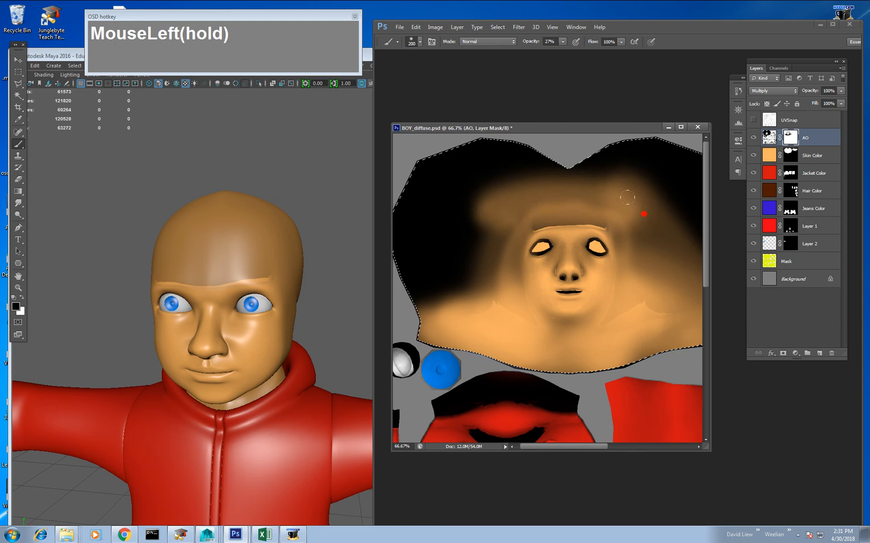
mouse_move(512, 183)
mouse_down()
mouse_move(608, 187)
mouse_move(594, 185)
mouse_up()
Reduce the soft brush to 100 px and lighten the AO along the hairline above the eyes.
key(bracketleft)
key(bracketleft)
key(bracketleft)
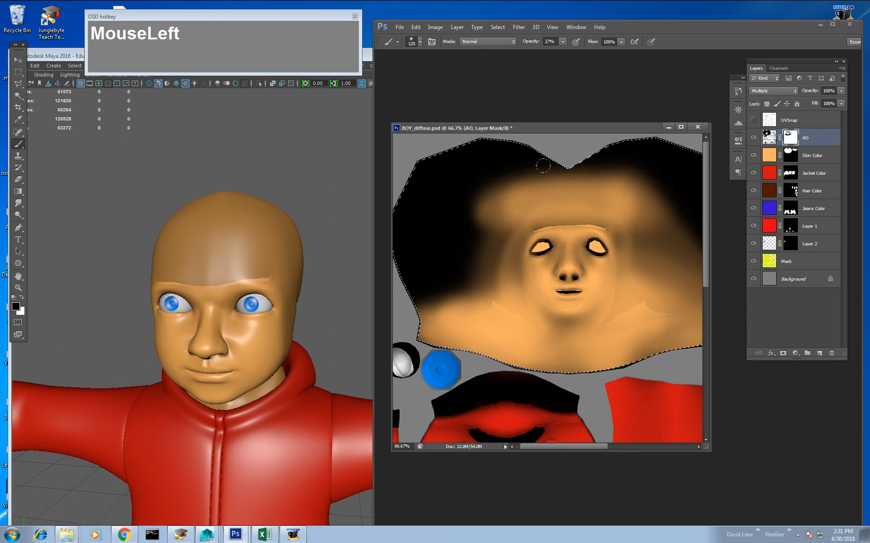
key(bracketleft)
drag(534, 217, 600, 219)
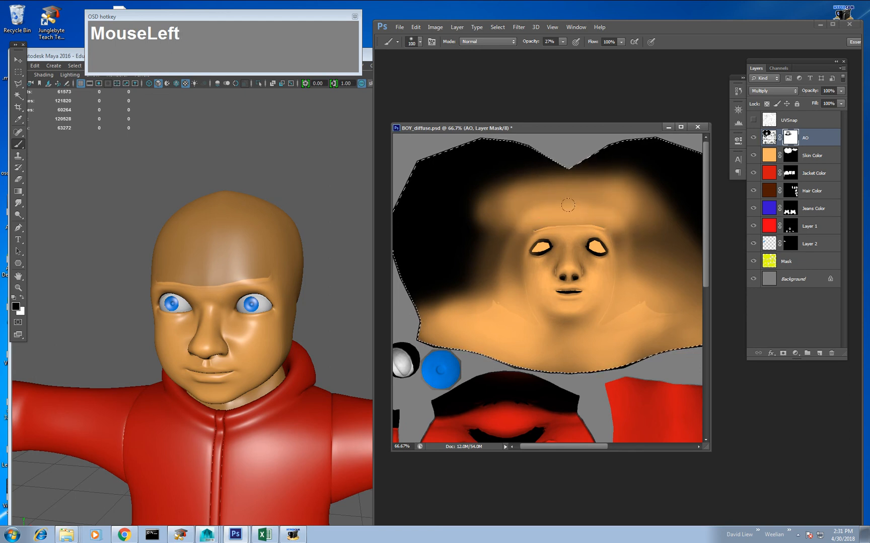
Set the brush opacity to 100% and paint out the AO along the forehead and one side of the face.
click(562, 42)
drag(562, 51, 607, 56)
mouse_move(533, 223)
mouse_down()
mouse_move(614, 214)
mouse_move(530, 209)
mouse_move(551, 212)
mouse_move(510, 238)
mouse_up()
drag(542, 202, 504, 266)
drag(527, 221, 505, 299)
mouse_move(507, 246)
mouse_down()
mouse_move(508, 254)
mouse_move(513, 244)
mouse_up()
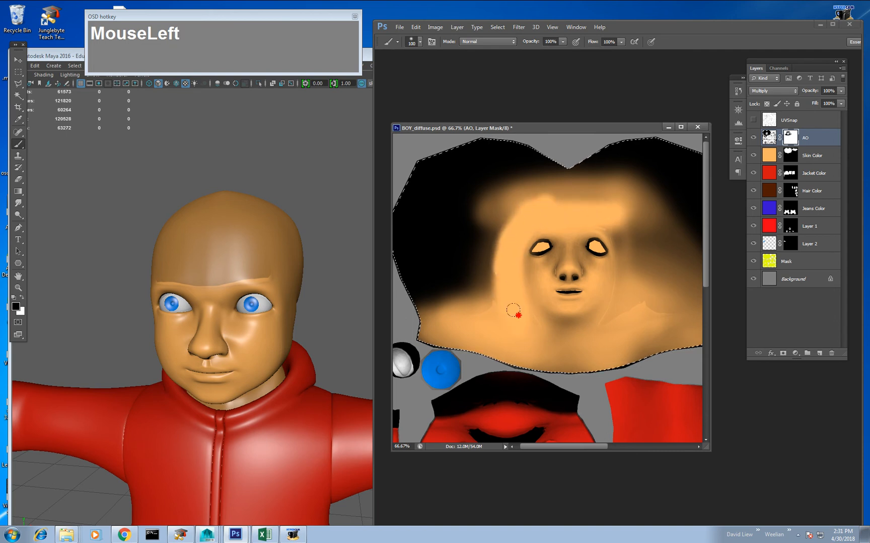
mouse_move(512, 311)
mouse_down()
mouse_move(518, 318)
mouse_move(487, 281)
mouse_up()
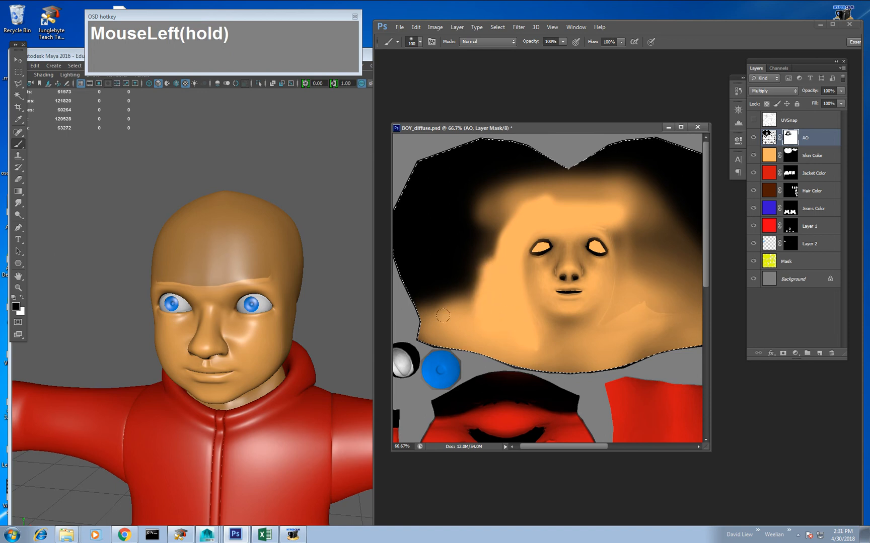
Paint out the remaining AO across the neck and scalp on the mask, enlarging the soft brush to 300 px.
mouse_move(443, 315)
mouse_down()
mouse_move(434, 335)
mouse_move(463, 317)
mouse_move(491, 378)
mouse_move(570, 355)
mouse_move(604, 363)
mouse_move(582, 356)
mouse_move(678, 338)
mouse_up()
ctrl+scroll(594, 363, down, 2)
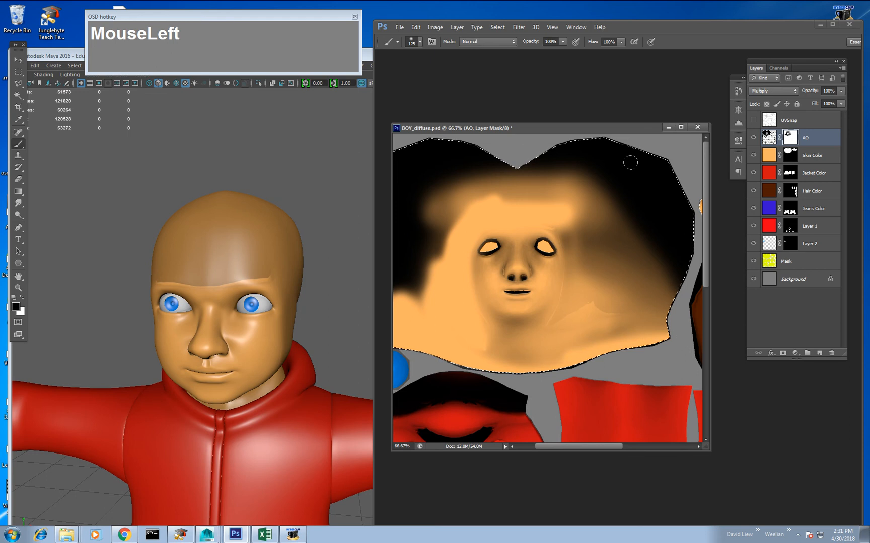
key(])
mouse_move(674, 221)
mouse_down()
mouse_move(679, 205)
mouse_move(693, 220)
mouse_move(688, 214)
mouse_up()
key(])
mouse_move(604, 234)
mouse_down()
mouse_move(577, 200)
mouse_move(621, 291)
mouse_move(597, 310)
mouse_move(610, 263)
mouse_move(678, 297)
mouse_up()
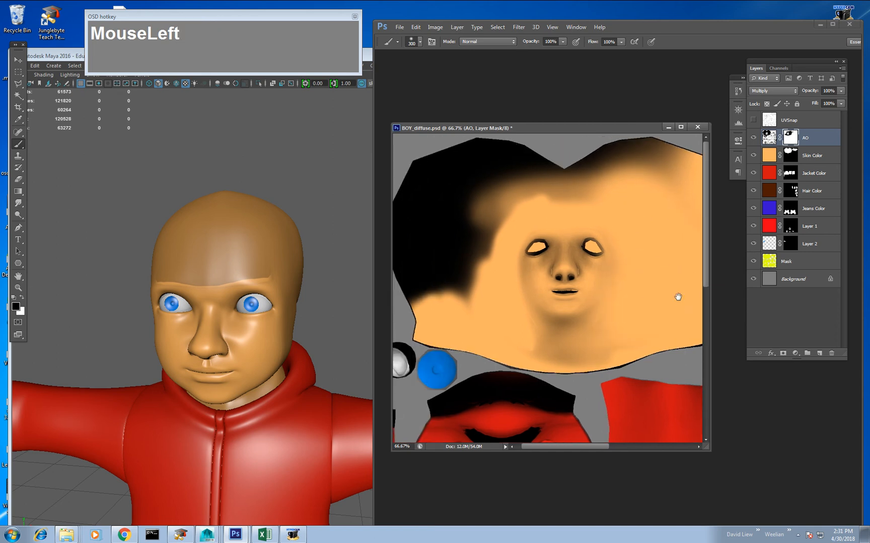
mouse_move(647, 154)
mouse_down()
mouse_move(609, 148)
mouse_move(483, 176)
mouse_up()
mouse_move(570, 171)
mouse_down()
mouse_move(509, 162)
mouse_move(417, 238)
mouse_move(424, 303)
mouse_move(498, 184)
mouse_up()
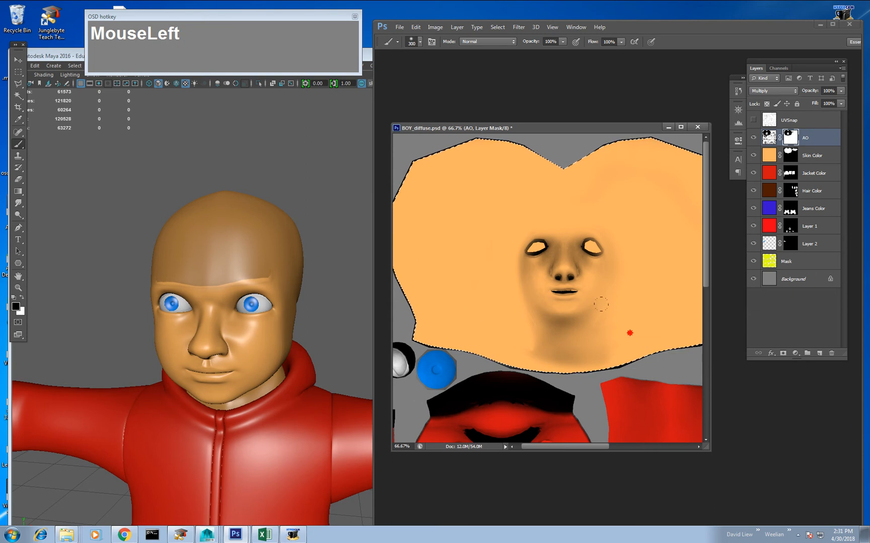
Paint out the dark AO patches at the base of the hand UV pieces, then clear the selection.
drag(667, 228, 508, 227)
drag(591, 268, 457, 273)
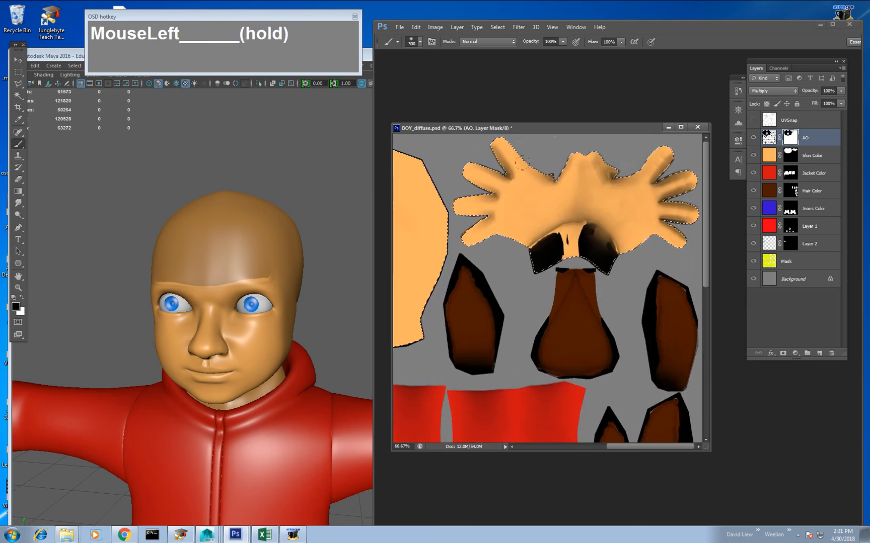
mouse_move(546, 252)
mouse_down()
mouse_move(596, 247)
mouse_move(507, 243)
mouse_up()
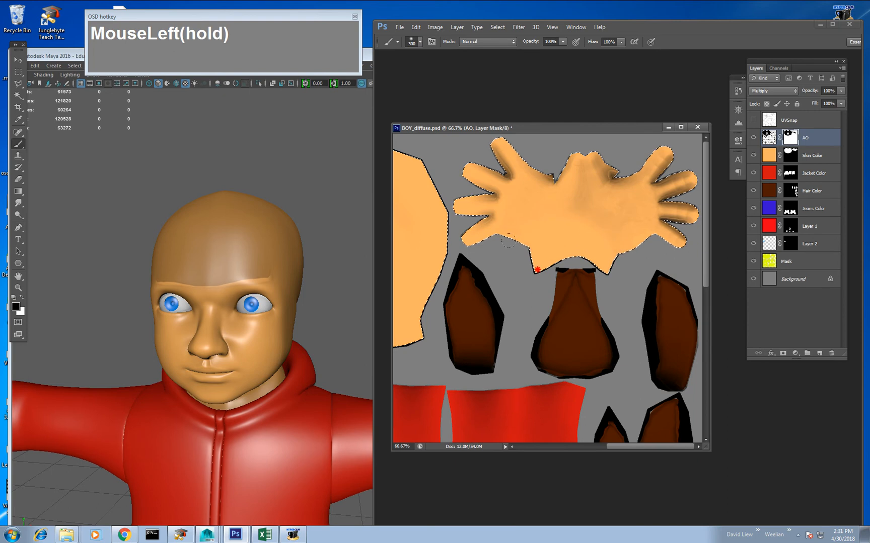
click(561, 233)
key(ctrl+d)
drag(569, 333, 647, 312)
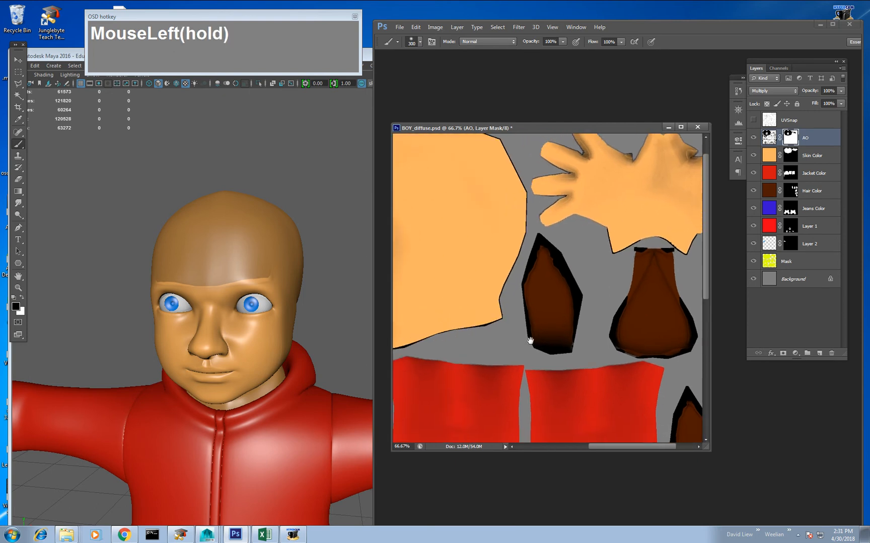
drag(530, 341, 572, 414)
drag(599, 284, 590, 381)
drag(615, 330, 478, 332)
drag(579, 337, 644, 354)
key(ctrl+d)
drag(513, 348, 615, 350)
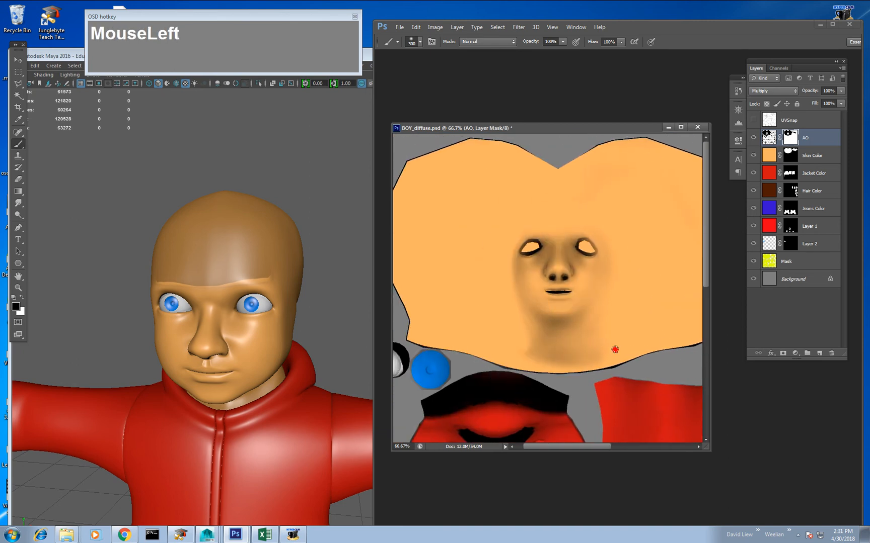
Save a JPEG copy of the texture as BOY_diffuse.jpg in sourceimages, replacing the existing file.
key(ctrl+shift+s)
key(Tab)
key(j)
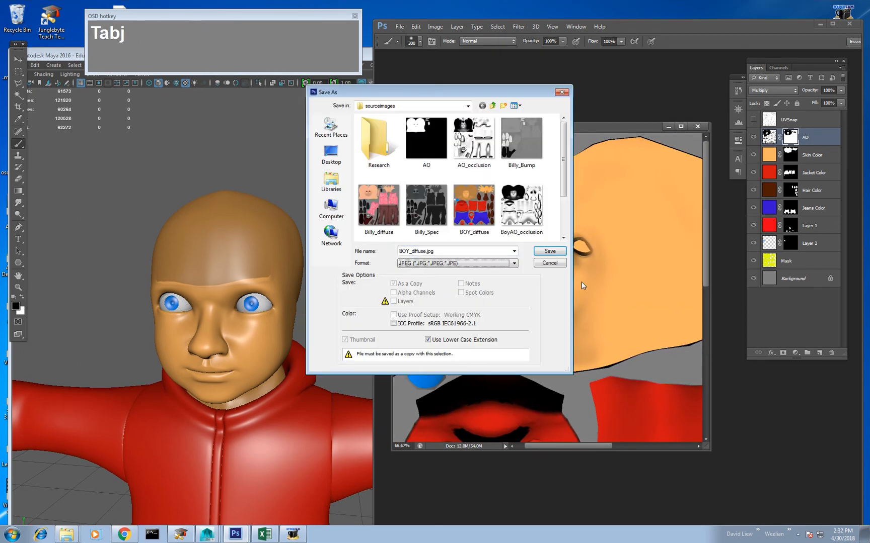
click(542, 254)
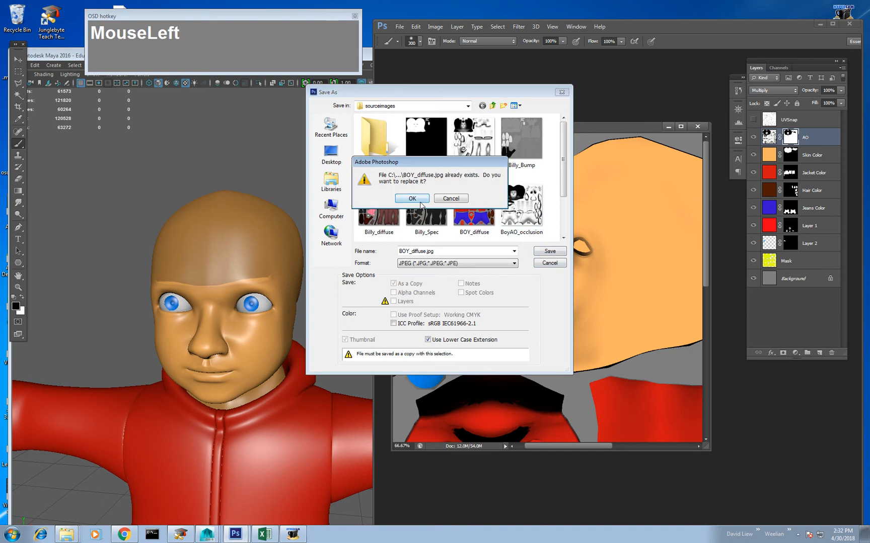
click(419, 201)
click(499, 144)
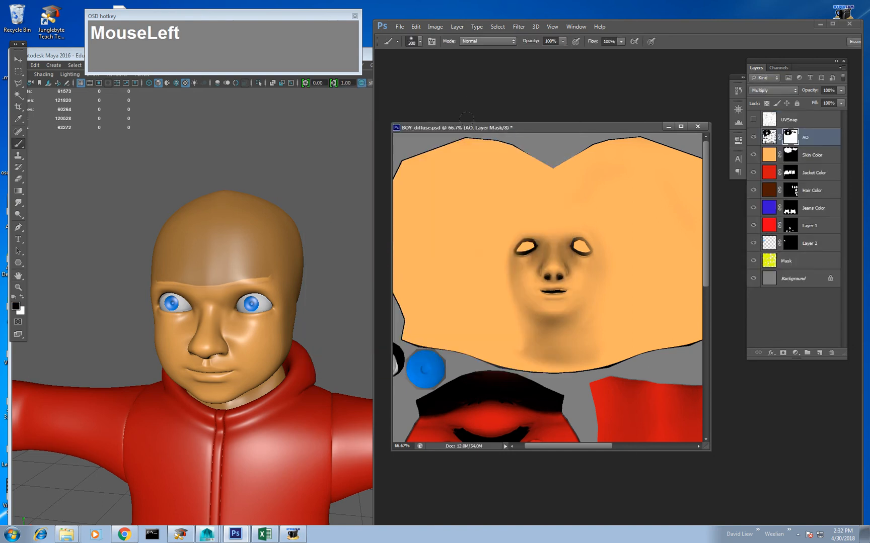
Switch to Maya, select the head mesh, and show its Character material in a floating Attribute Editor.
click(259, 245)
key(ctrl+space)
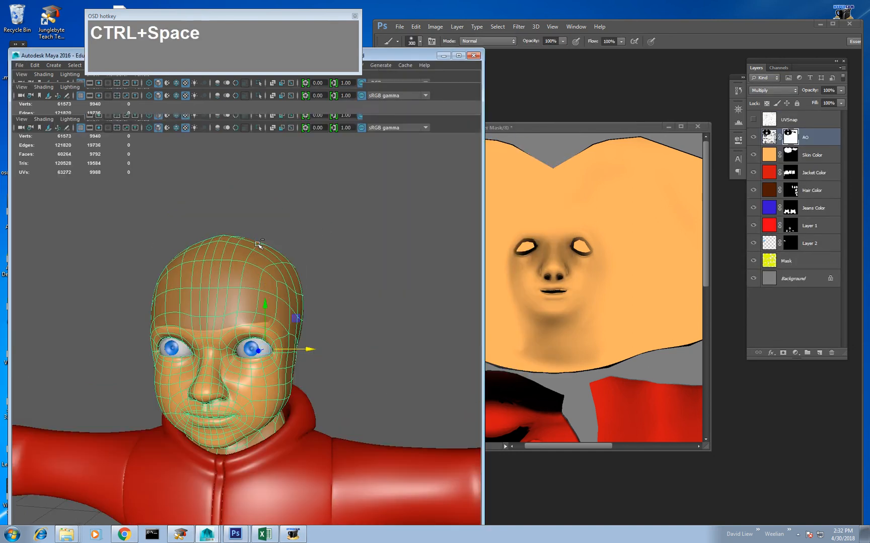
click(478, 150)
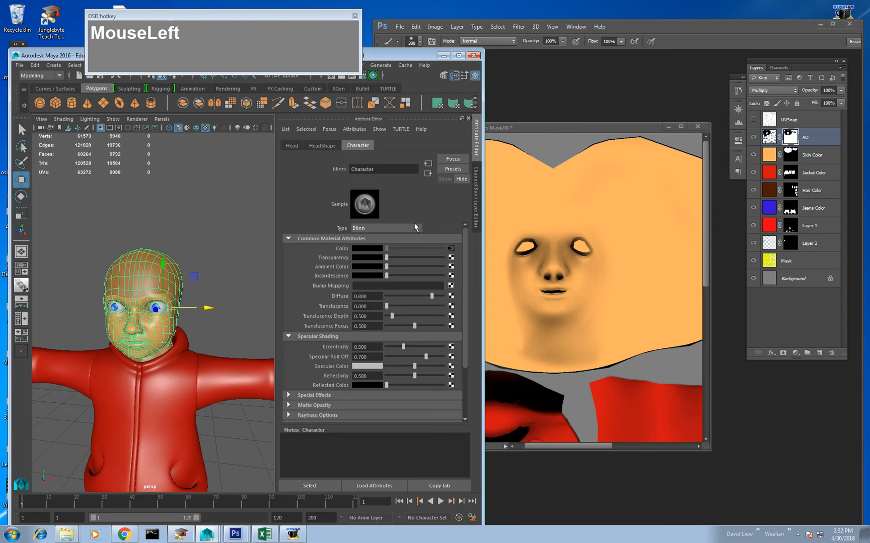
drag(379, 121, 431, 138)
drag(368, 120, 443, 144)
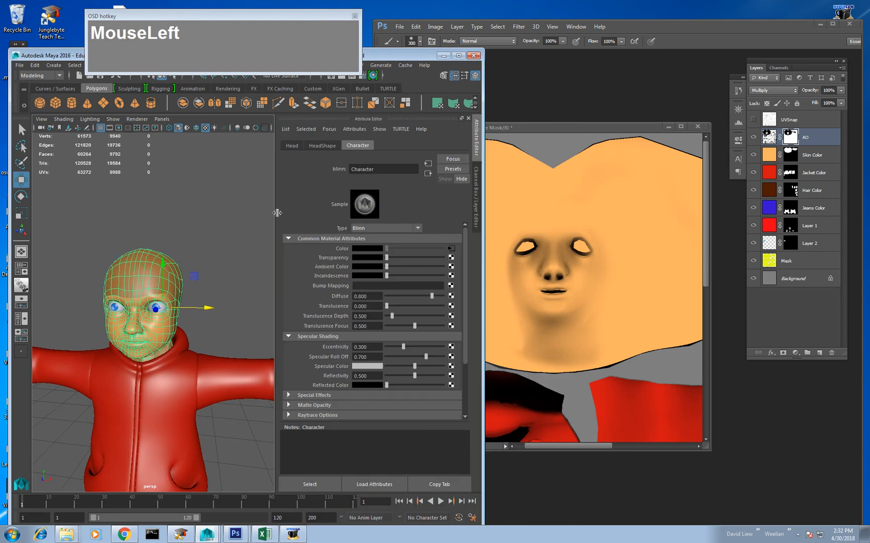
drag(370, 120, 603, 141)
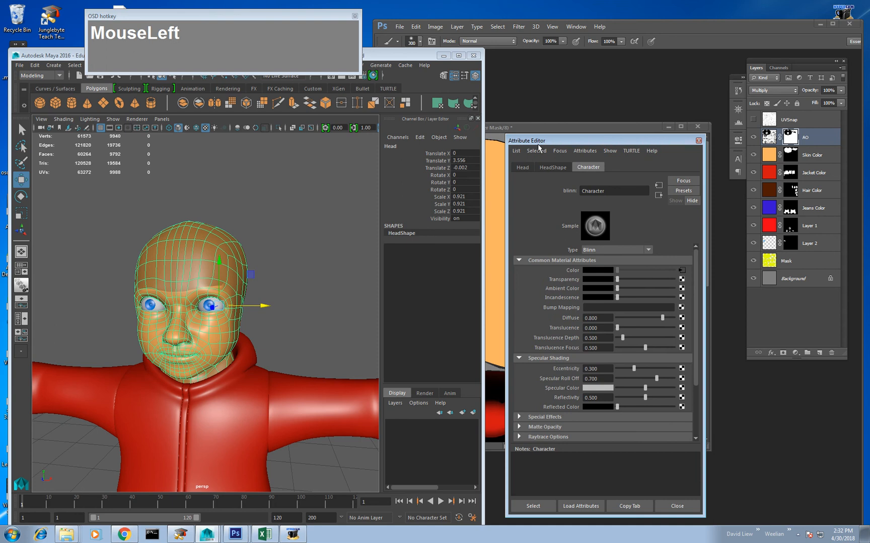
Open the file texture connected to the material's Color, reload BOY_diffuse.jpg, and dock the Attribute Editor again.
middle_click(297, 233)
key(ctrl+space)
key(ctrl+space)
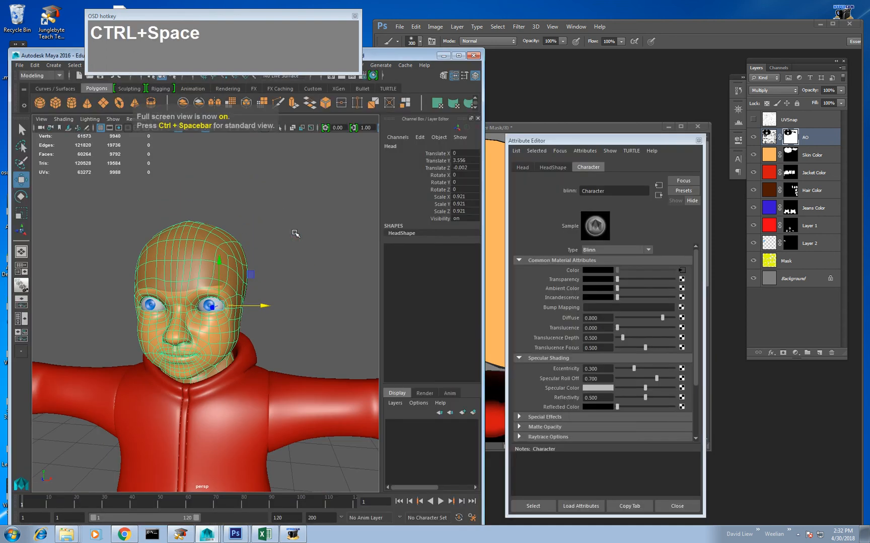
click(681, 270)
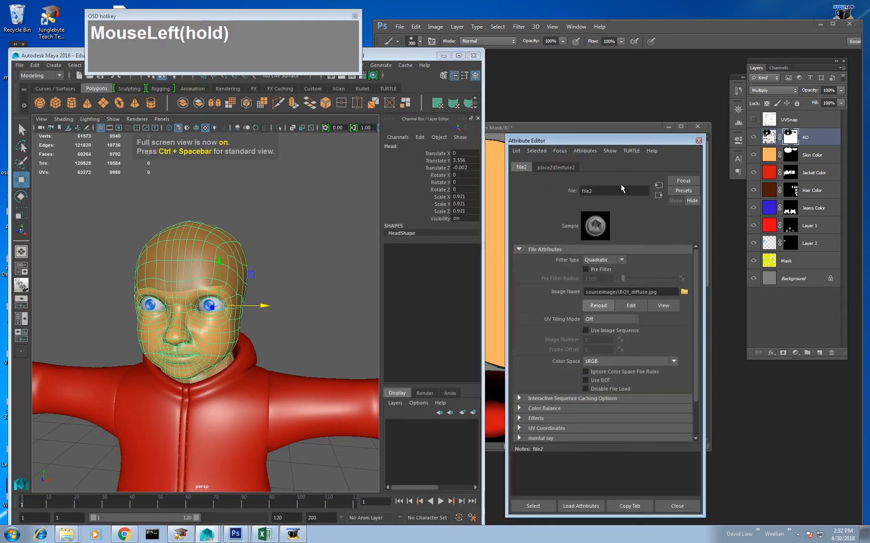
drag(614, 141, 405, 153)
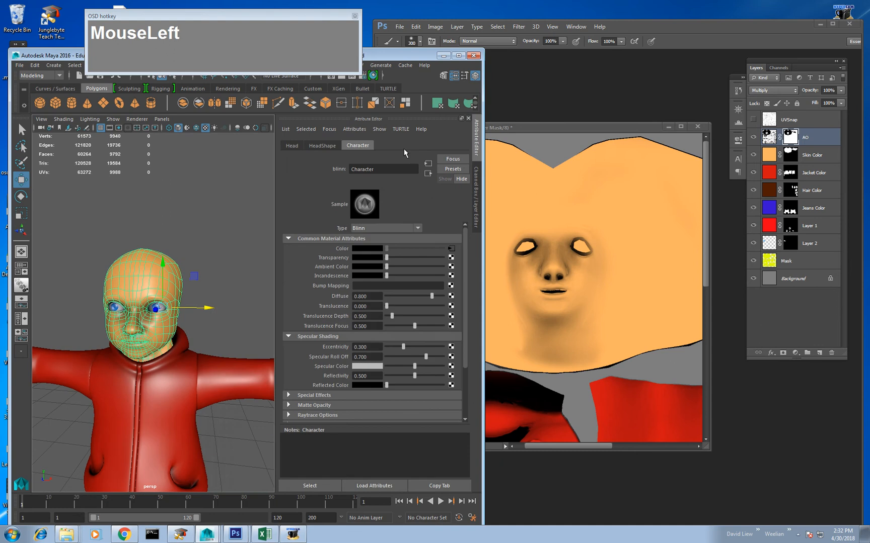
Deselect the head, examine the updated skin and jacket shading from several angles, and return to Photoshop.
alt+right_drag(149, 306, 214, 322)
alt+drag(214, 322, 254, 308)
alt+right_drag(254, 308, 219, 322)
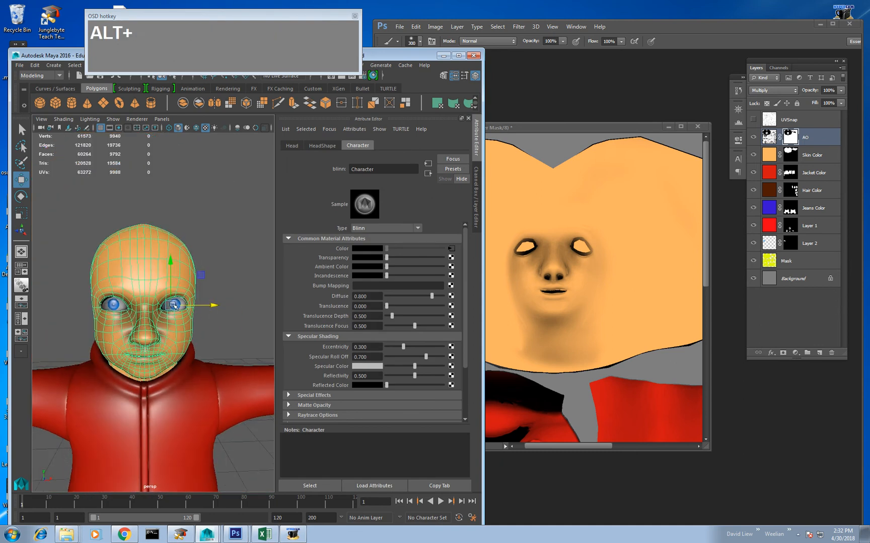
click(226, 325)
mouse_move(226, 326)
alt+mouse_down()
mouse_move(245, 324)
mouse_move(225, 328)
alt+mouse_up()
alt+right_drag(225, 328, 214, 305)
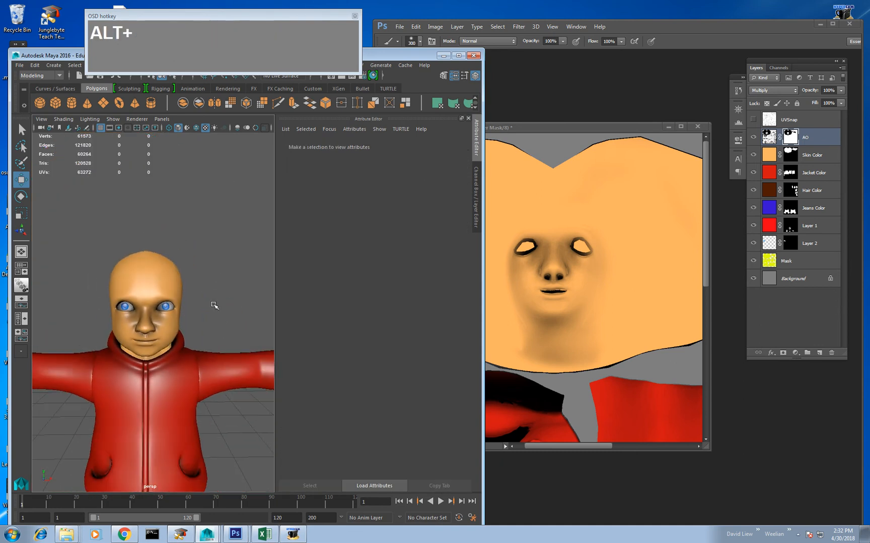
alt+middle_drag(214, 305, 232, 283)
mouse_move(232, 284)
alt+mouse_down()
mouse_move(211, 287)
mouse_move(267, 287)
mouse_move(211, 289)
mouse_move(176, 274)
mouse_move(236, 277)
alt+mouse_up()
alt+drag(256, 291, 250, 297)
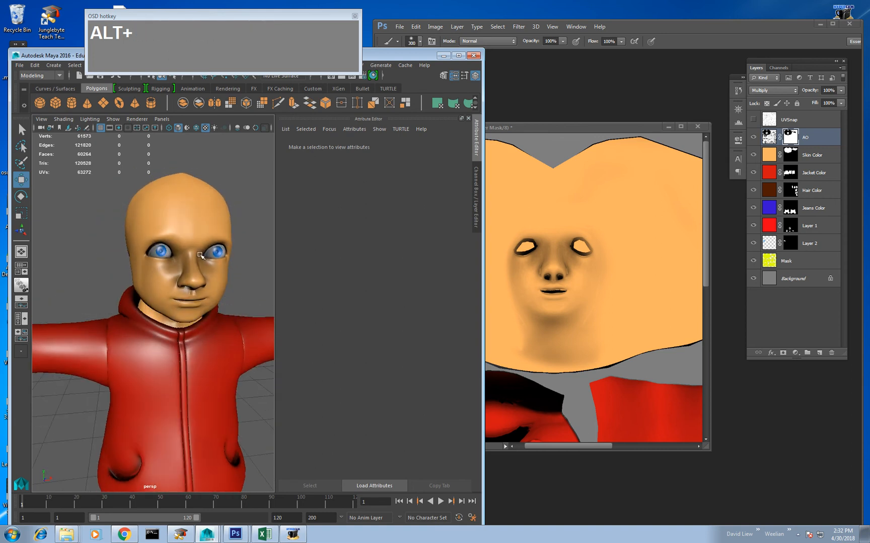
alt+right_drag(205, 258, 231, 264)
alt+drag(231, 264, 210, 314)
alt+right_drag(210, 314, 213, 291)
alt+drag(182, 297, 162, 258)
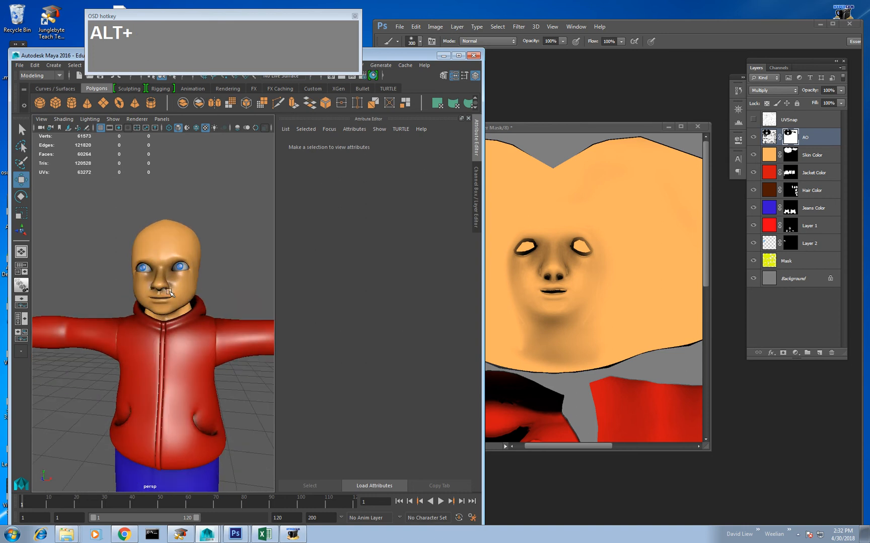
middle_click(600, 317)
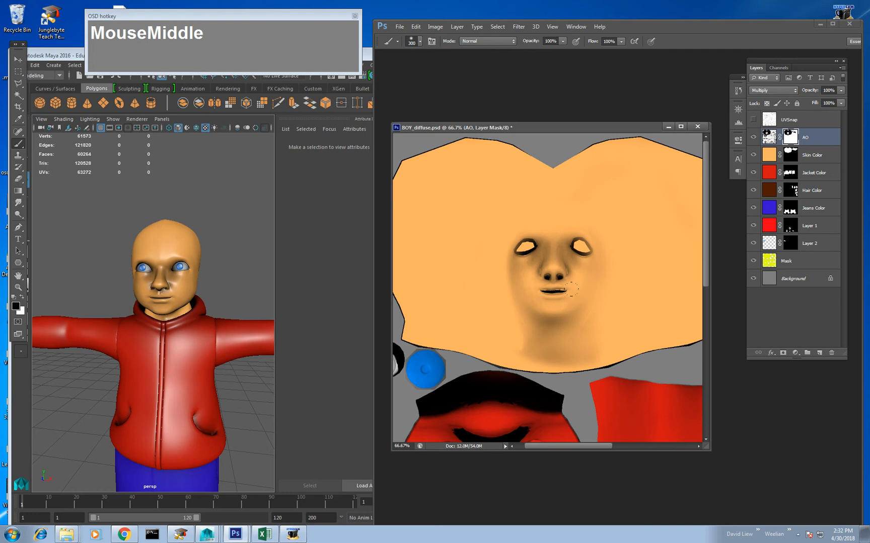
Load the Skin Color layer's mask as a selection and make the AO layer's image the editing target.
click(766, 139)
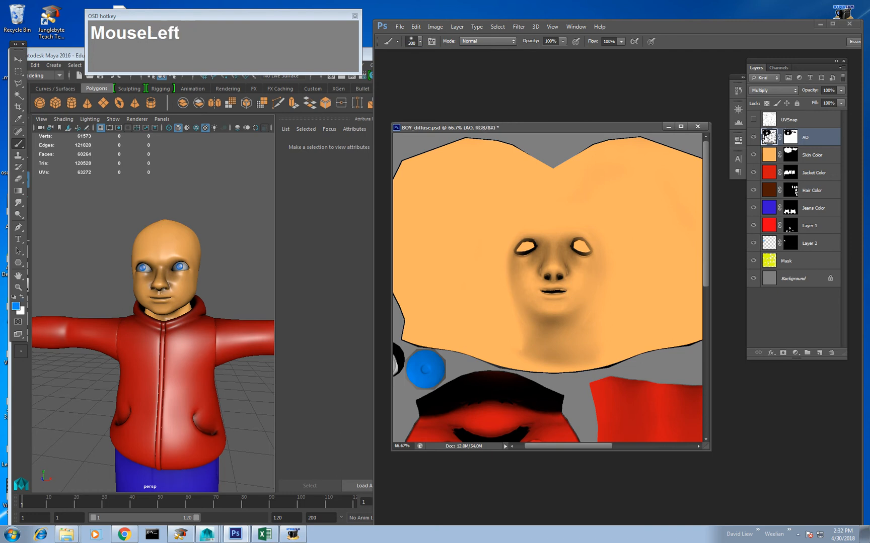
click(773, 159)
key(w)
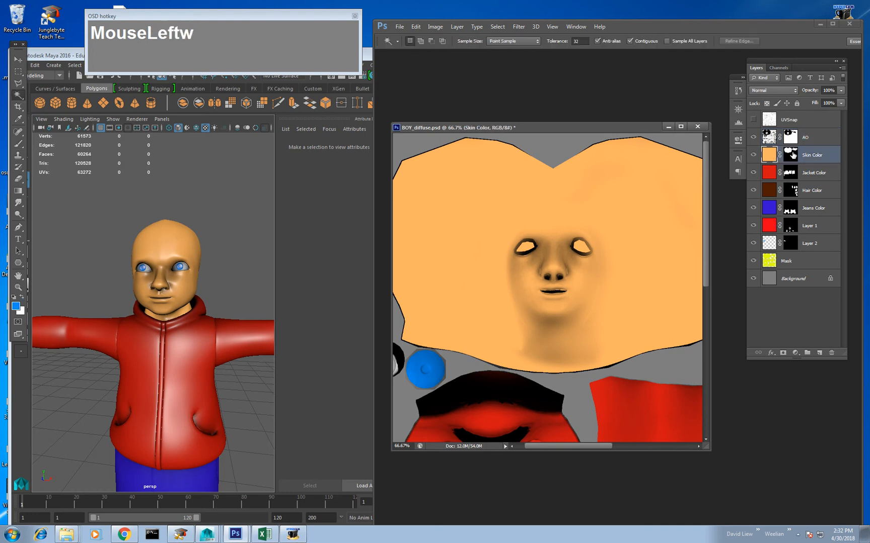
click(790, 155)
ctrl+click(793, 156)
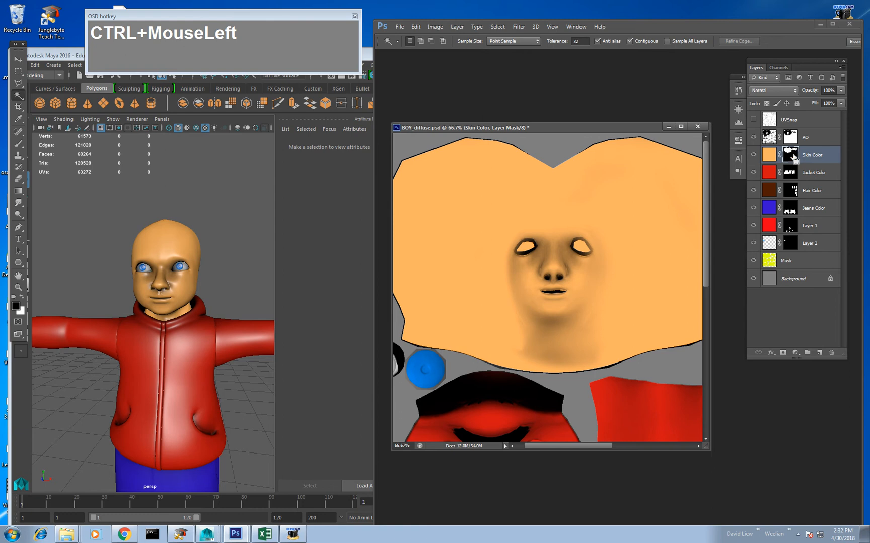
drag(639, 239, 676, 220)
ctrl+click(790, 155)
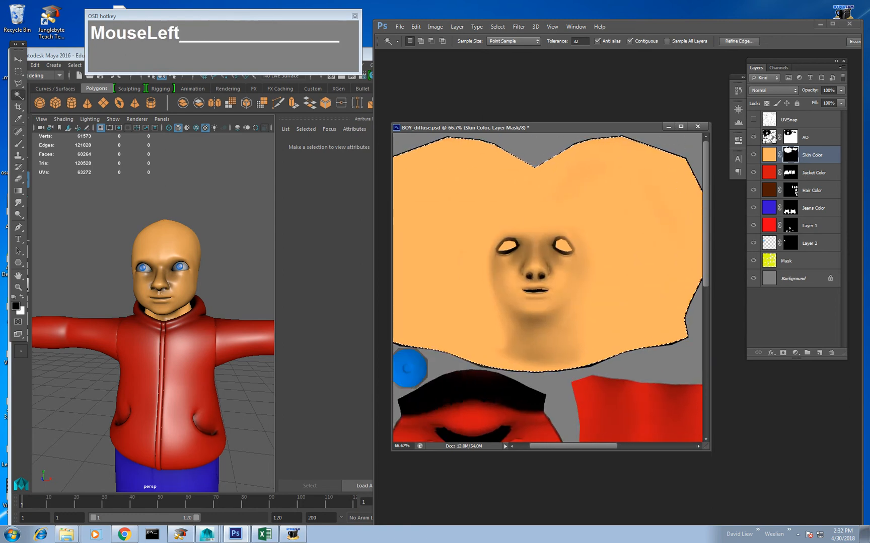
click(771, 137)
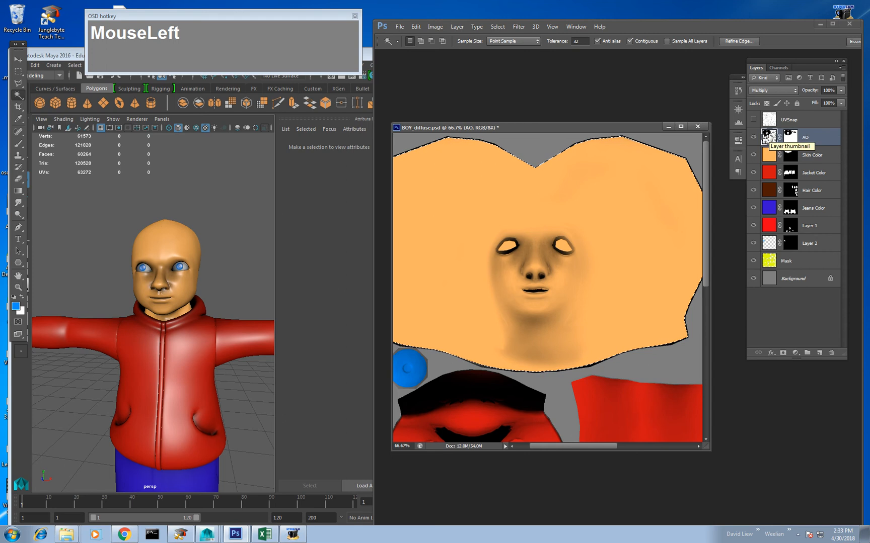
Colorize the selected skin area of the AO layer with Hue/Saturation at hue 0, saturation 36 and lightness +33.
key(ctrl+u)
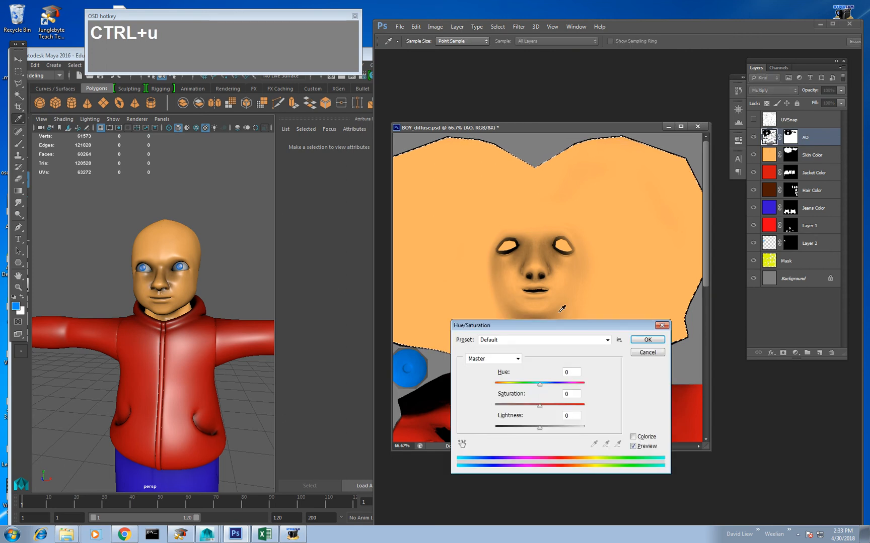
drag(555, 325, 299, 112)
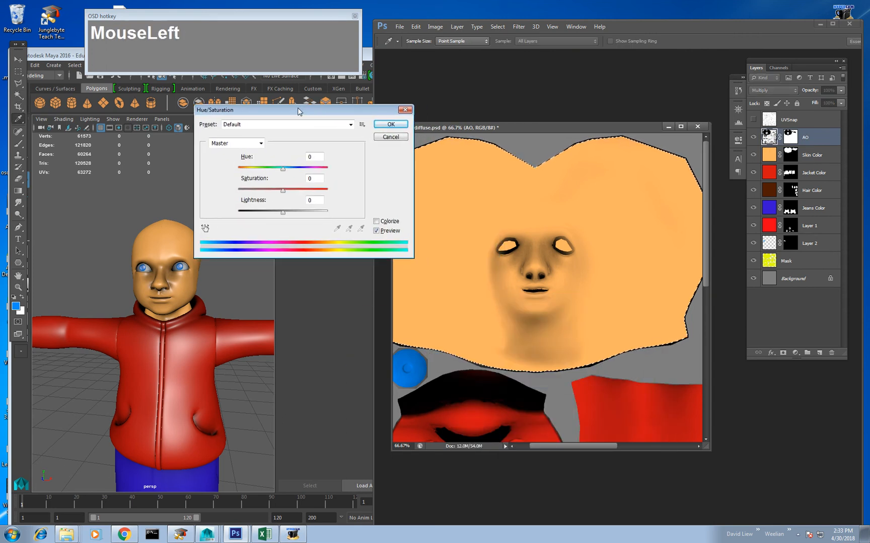
click(377, 222)
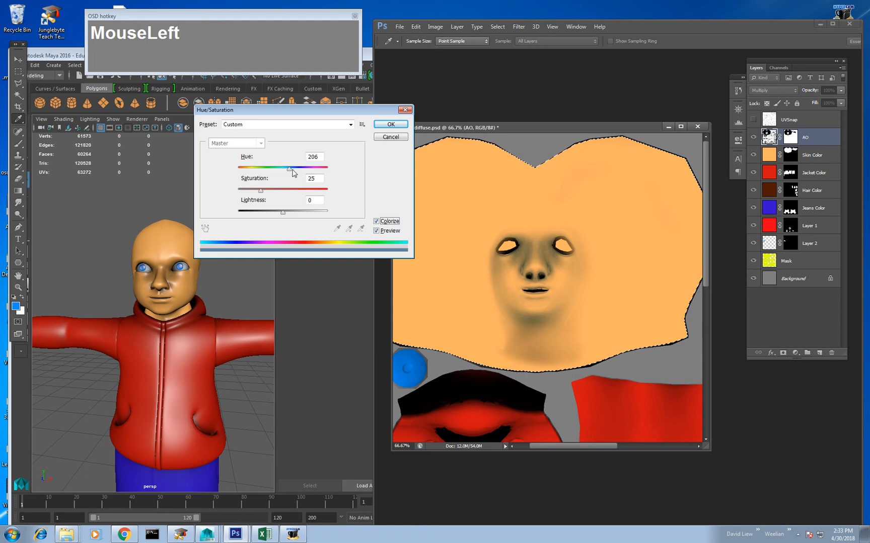
drag(289, 170, 230, 179)
click(289, 212)
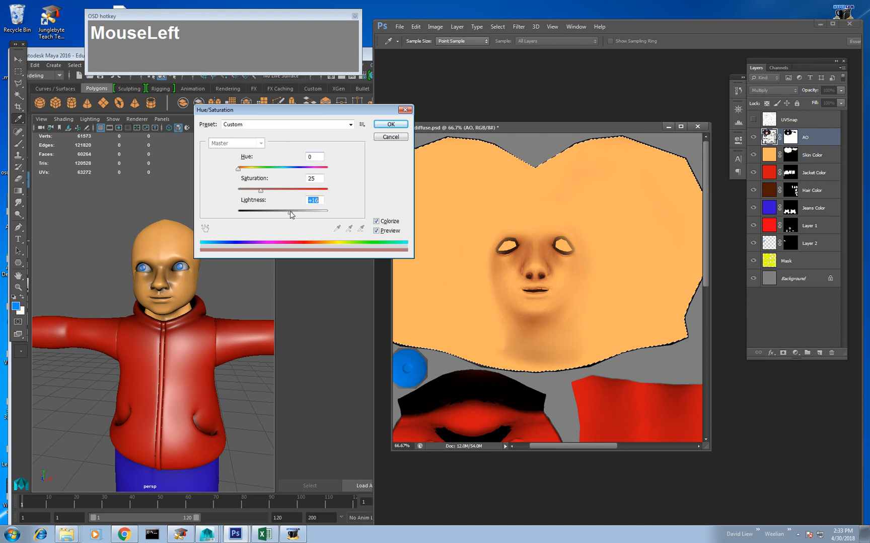
drag(261, 191, 299, 216)
click(296, 215)
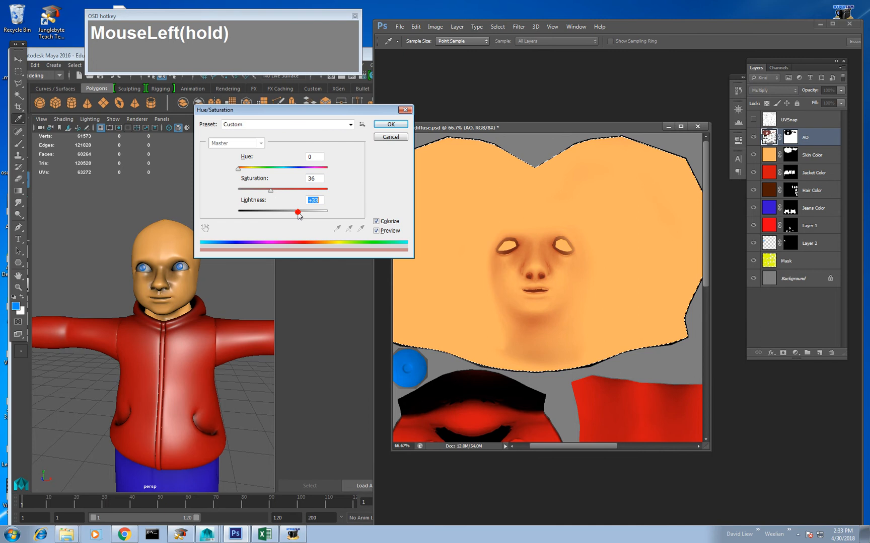
click(390, 123)
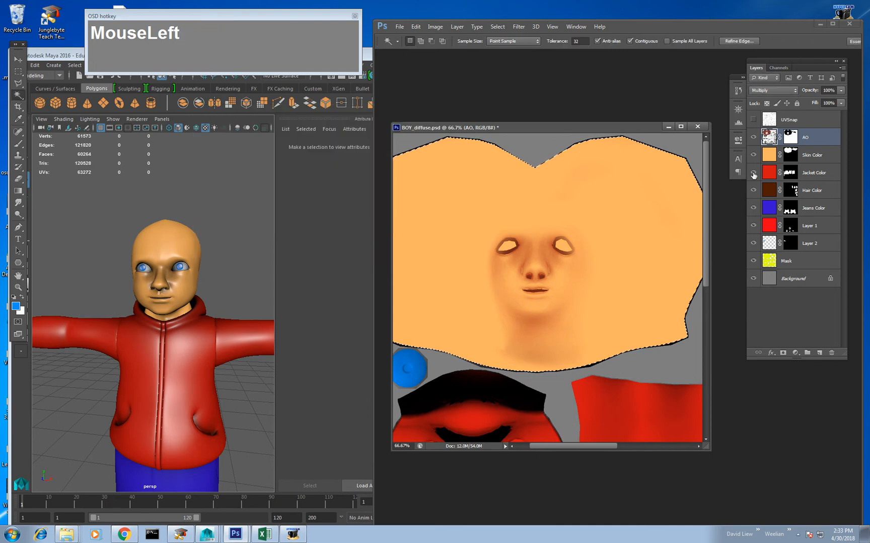
Lower the AO layer's opacity to 30% and clear the skin selection.
click(841, 92)
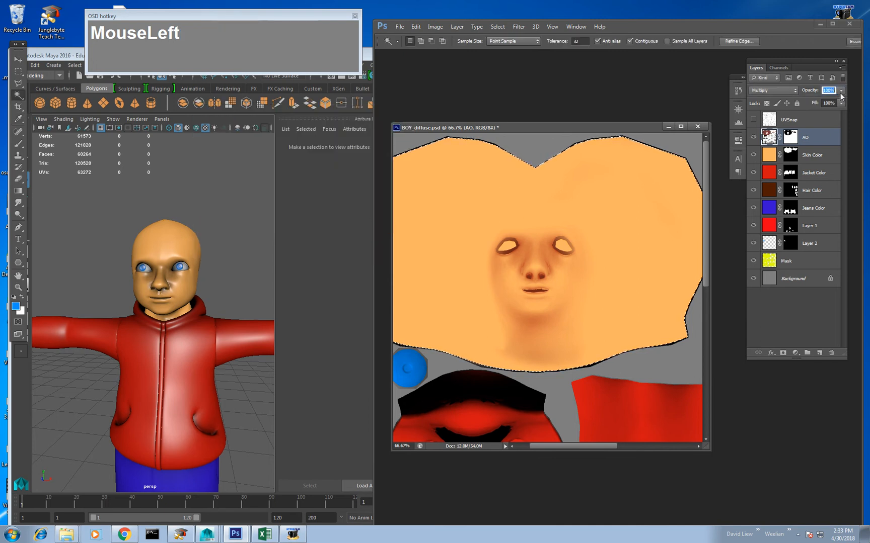
drag(841, 96, 808, 100)
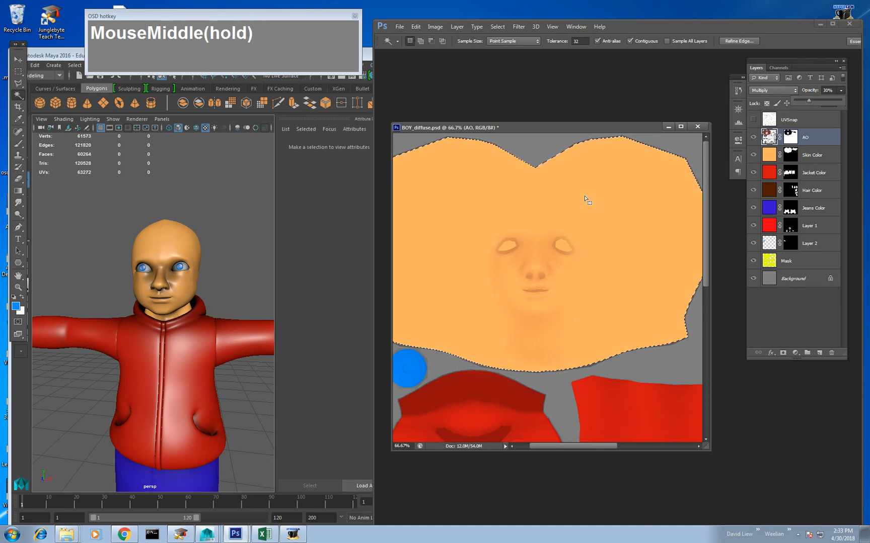
key(ctrl+d)
Save a JPEG copy of the texture over BOY_diffuse.jpg in sourceimages, and save the BOY_diffuse.psd document.
key(ctrl+shift+s)
key(Tab)
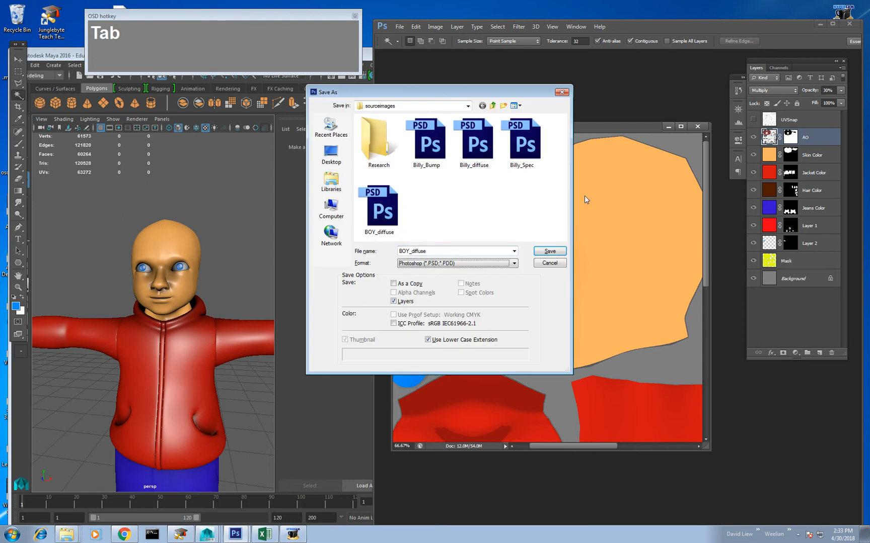
key(j)
key(Return)
key(Return)
key(Return)
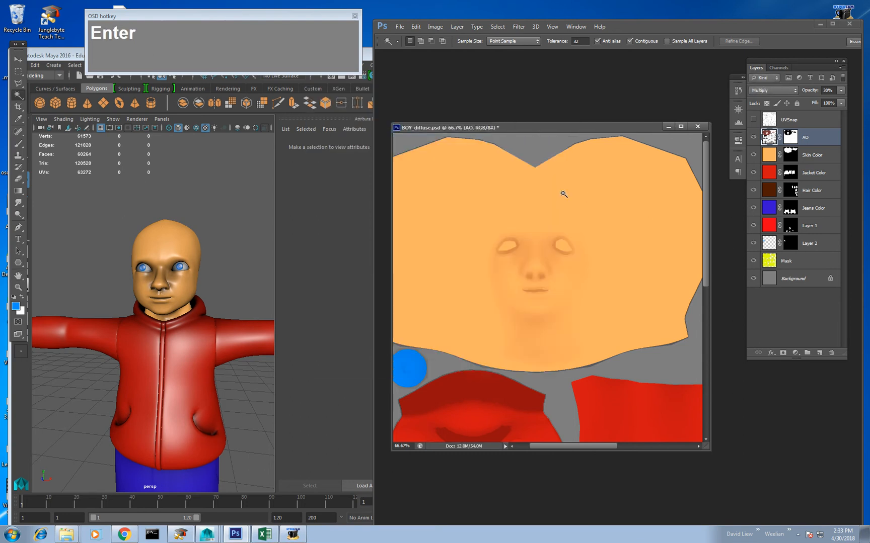
key(ctrl+s)
Switch to Maya, reload the file texture connected to the head material's Color, and deselect the head.
click(196, 241)
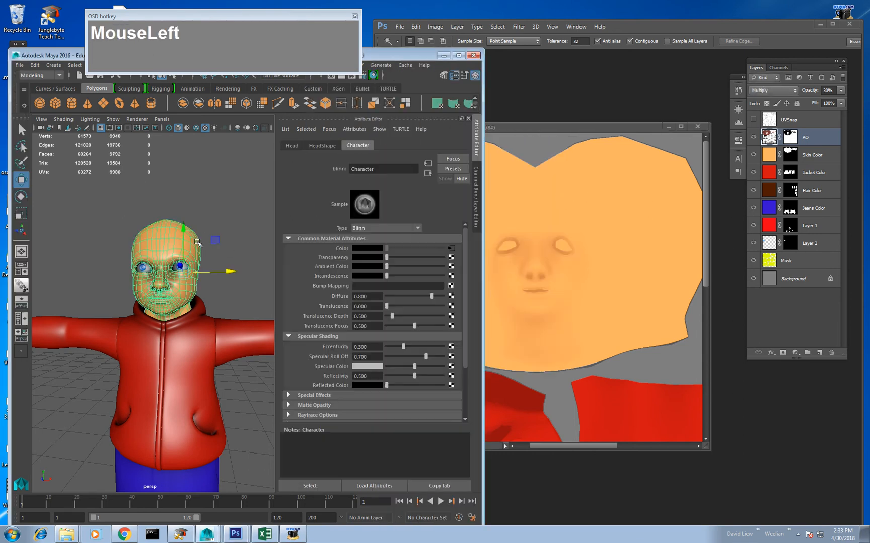
click(451, 248)
click(367, 282)
click(243, 272)
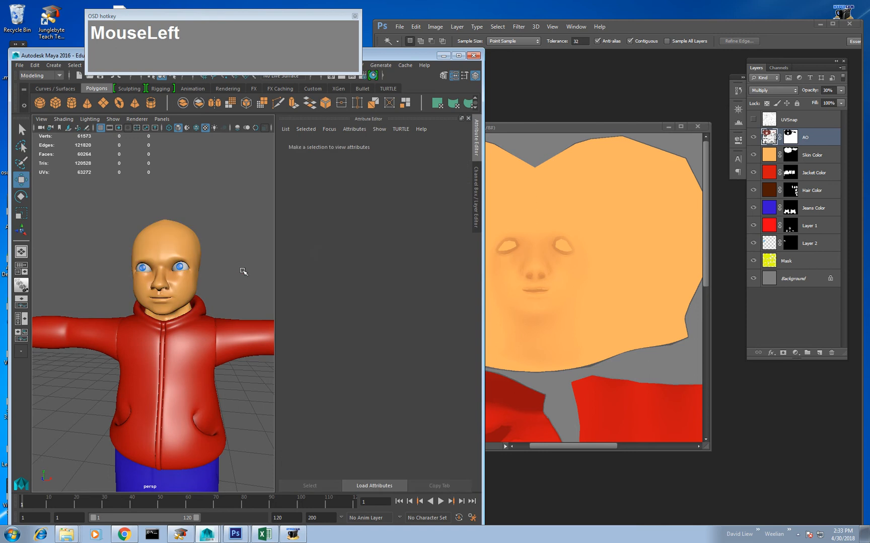
Examine the softened, tinted shading on the boy's face and jacket from several angles and distances, and return to Photoshop.
alt+drag(243, 272, 216, 286)
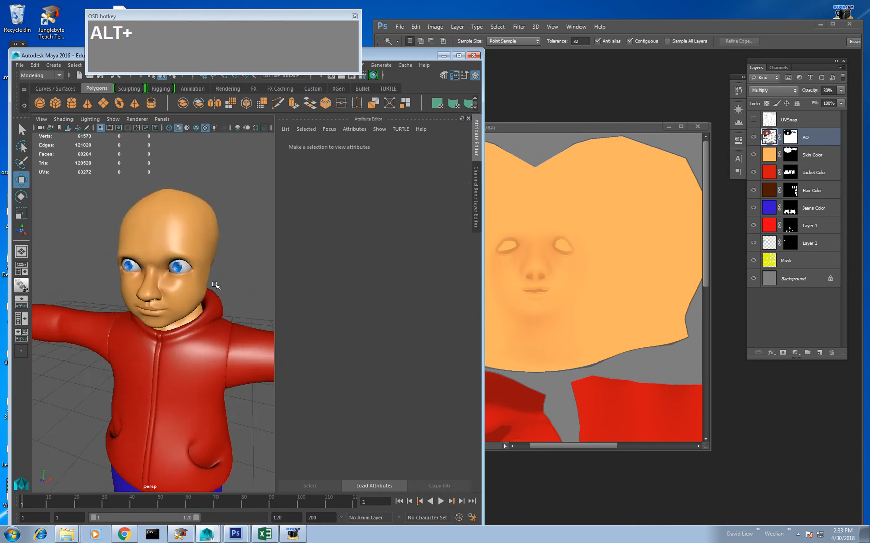
alt+right_drag(215, 285, 186, 277)
alt+middle_drag(217, 273, 197, 239)
alt+drag(227, 268, 243, 269)
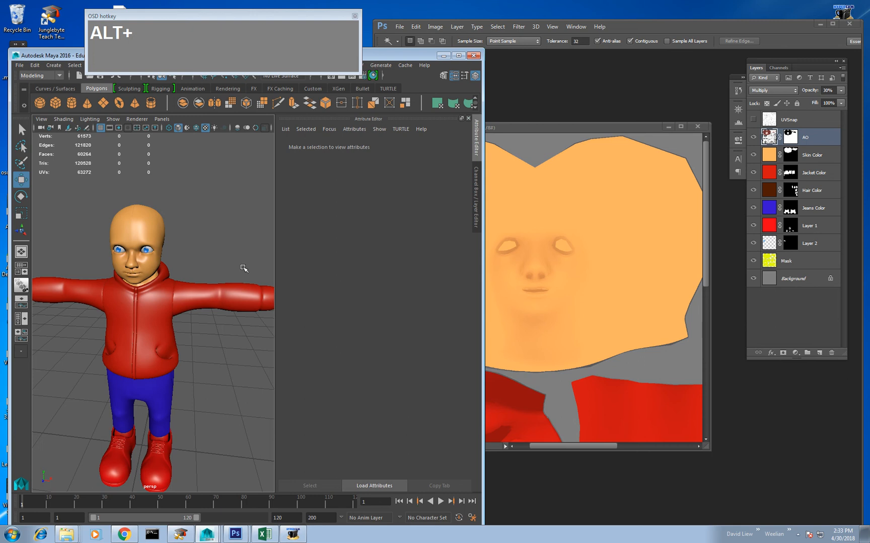
scroll(194, 242, up, 4)
alt+middle_drag(166, 217, 246, 304)
alt+scroll(249, 292, up, 1)
alt+drag(255, 282, 254, 270)
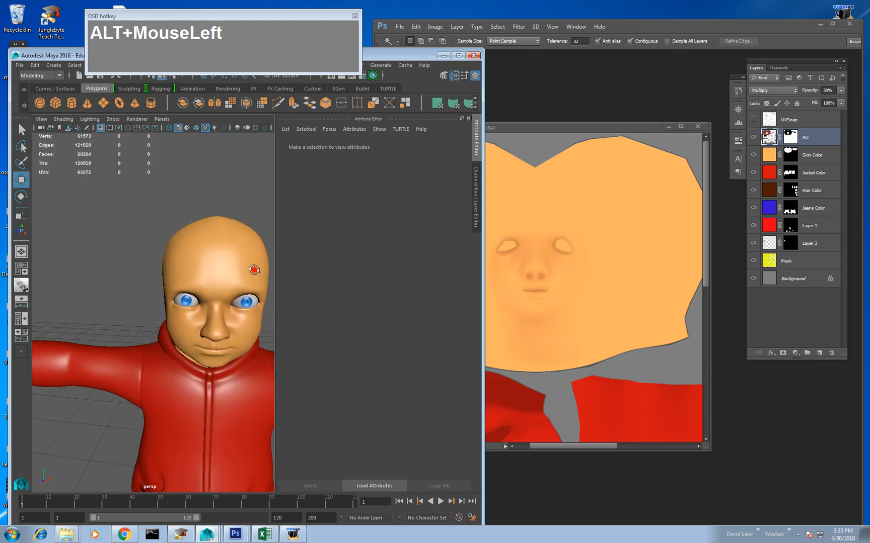
alt+middle_drag(254, 270, 213, 246)
alt+scroll(213, 249, up, 2)
alt+drag(213, 248, 234, 248)
alt+middle_drag(234, 248, 219, 256)
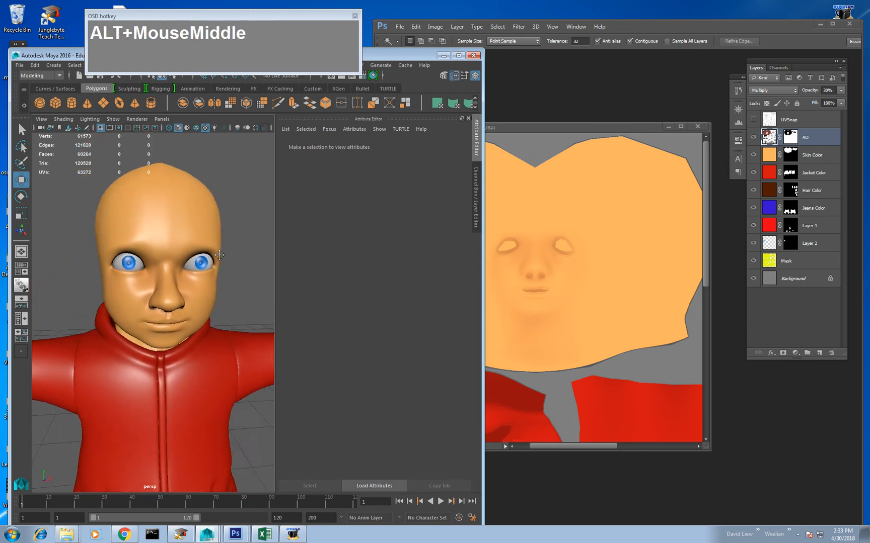
alt+right_drag(219, 256, 213, 266)
mouse_move(213, 266)
alt+mouse_down()
mouse_move(233, 278)
mouse_move(231, 248)
mouse_move(208, 276)
alt+mouse_up()
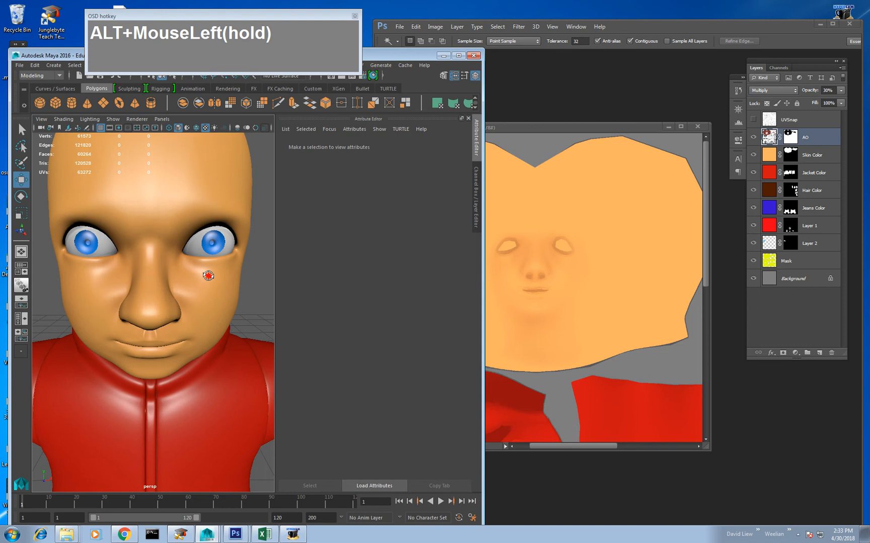
alt+right_drag(208, 276, 181, 237)
alt+drag(181, 237, 201, 271)
middle_click(560, 248)
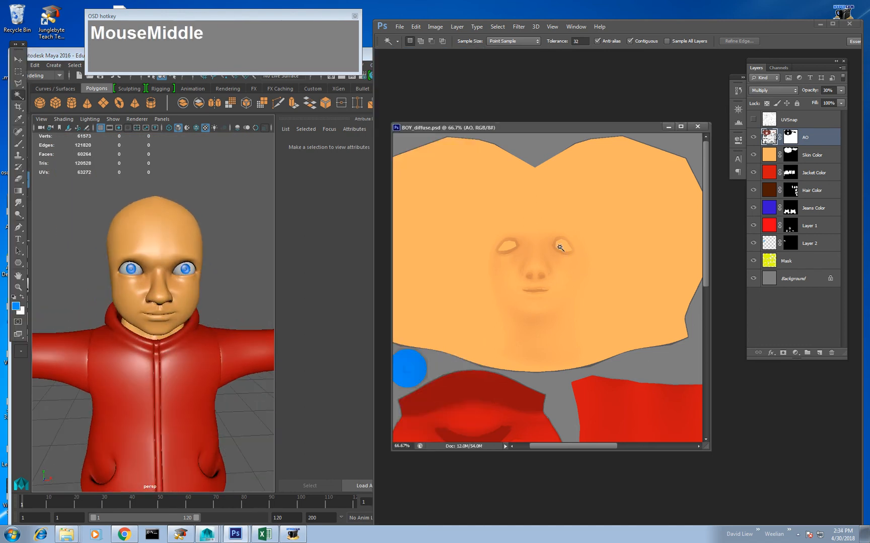
Show the UVSnap wireframe layer over the face area at 200% magnification.
key(z)
click(542, 277)
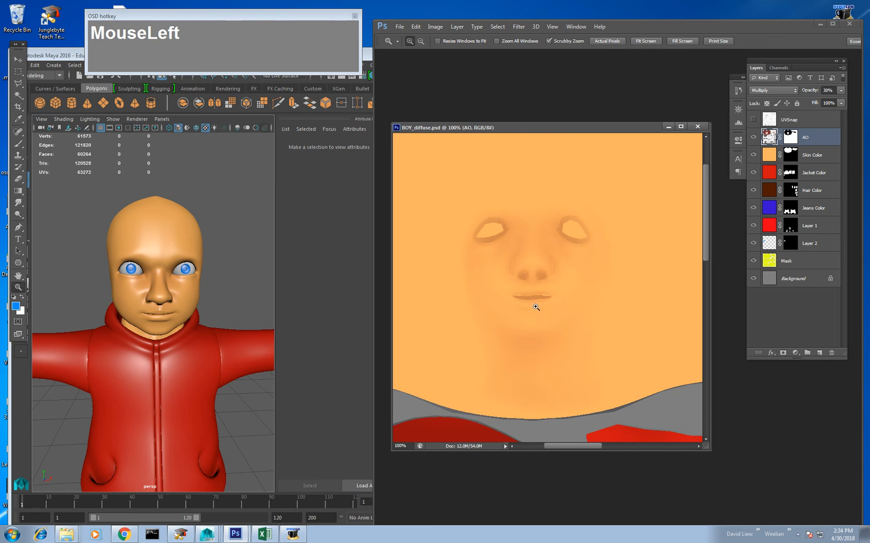
click(753, 120)
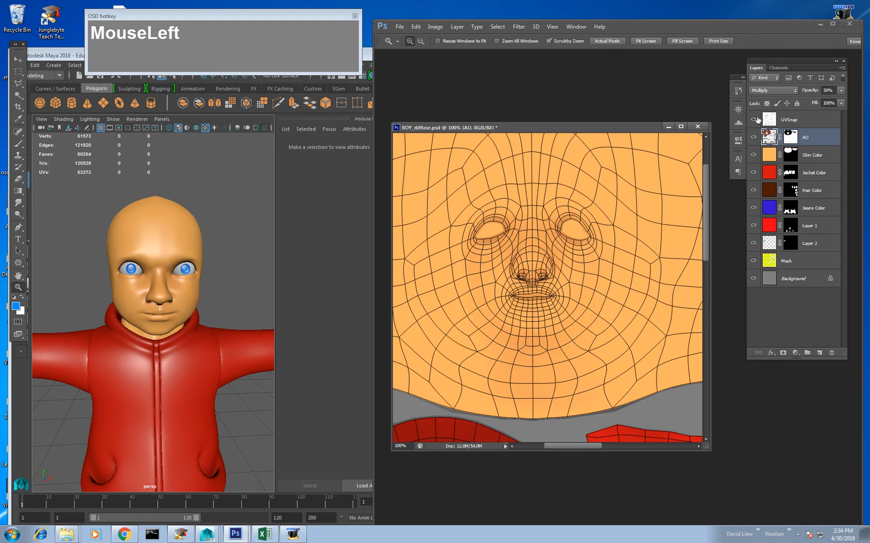
key(z)
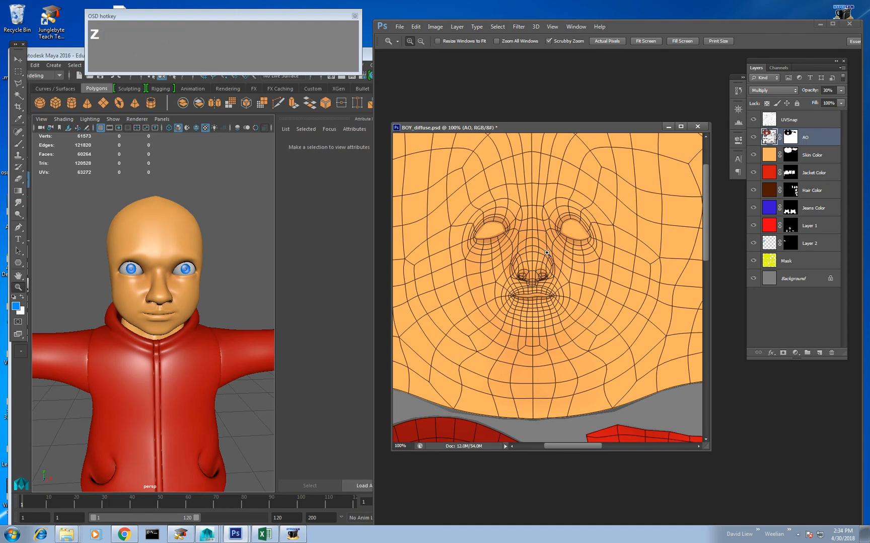
click(541, 269)
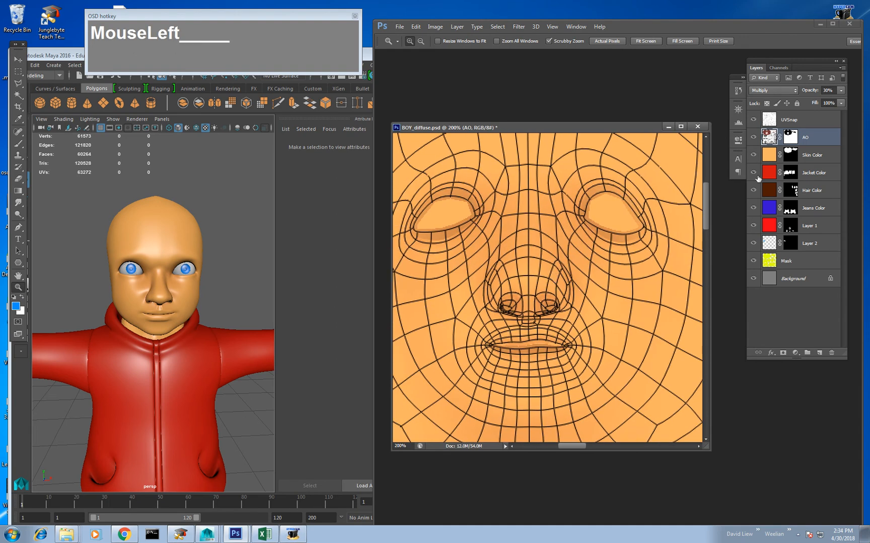
Create a new empty layer directly above the Skin Color layer.
click(771, 154)
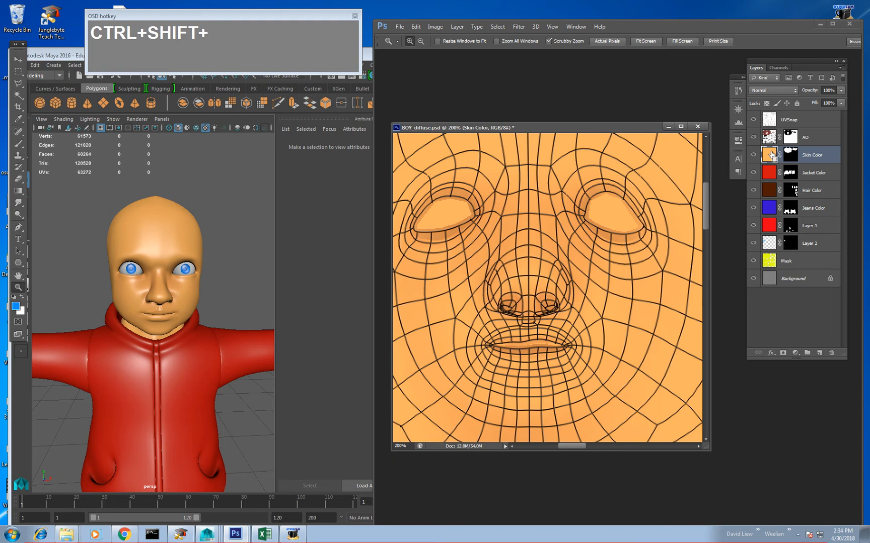
key(ctrl+shift+n)
key(Return)
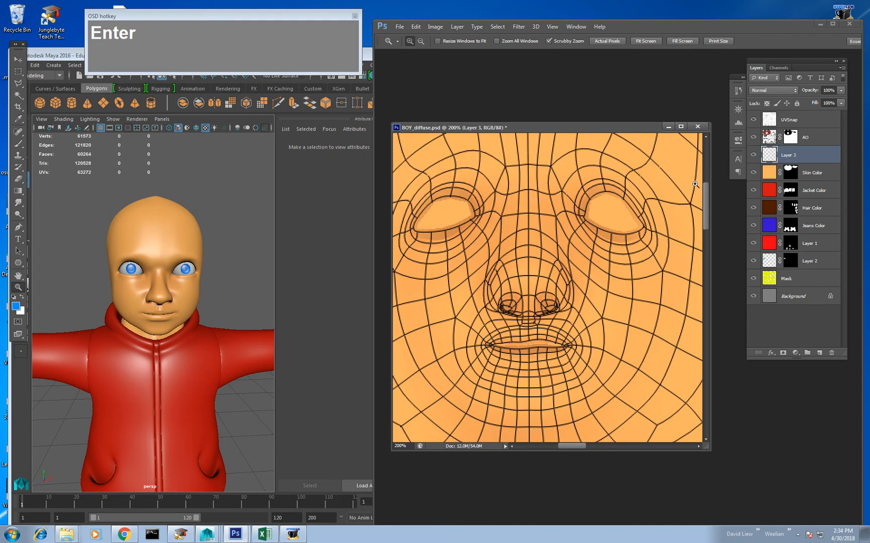
Lighten the Skin Color layer with Hue/Saturation at lightness +24.
click(768, 174)
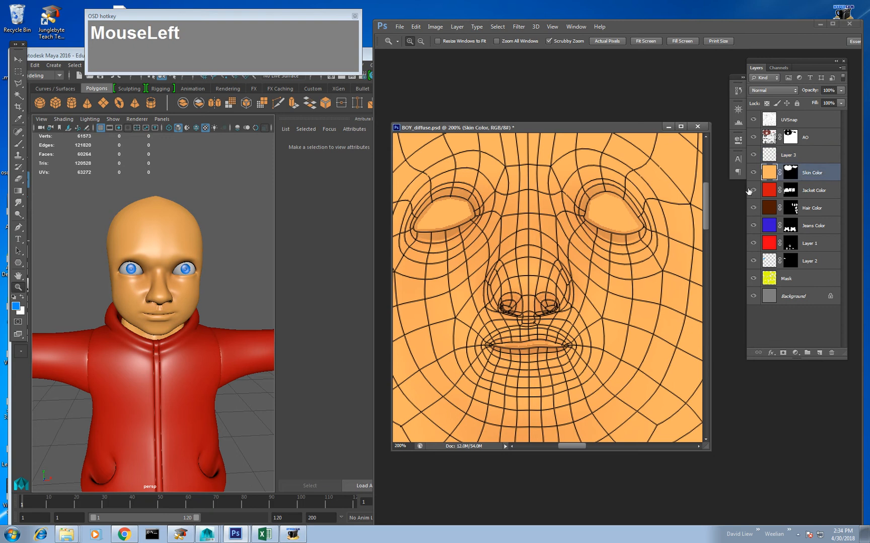
click(753, 138)
click(753, 138)
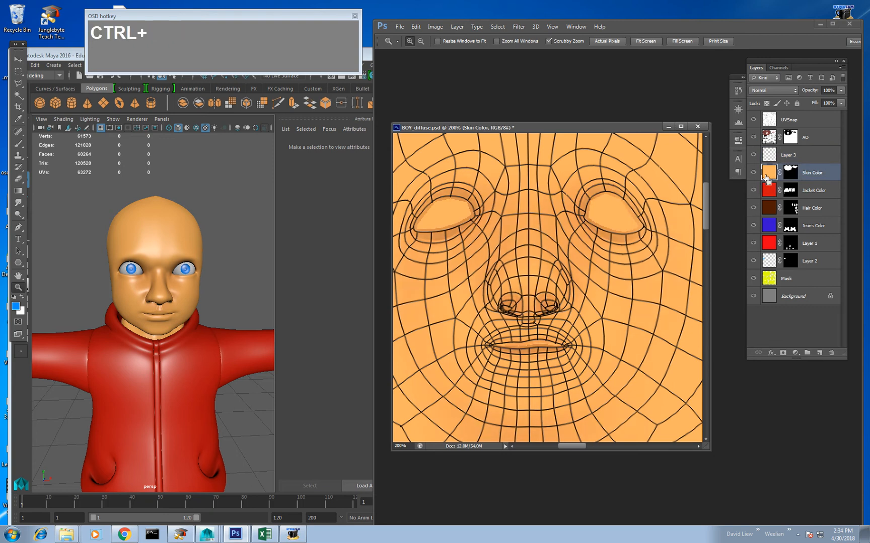
key(ctrl+u)
drag(283, 212, 294, 214)
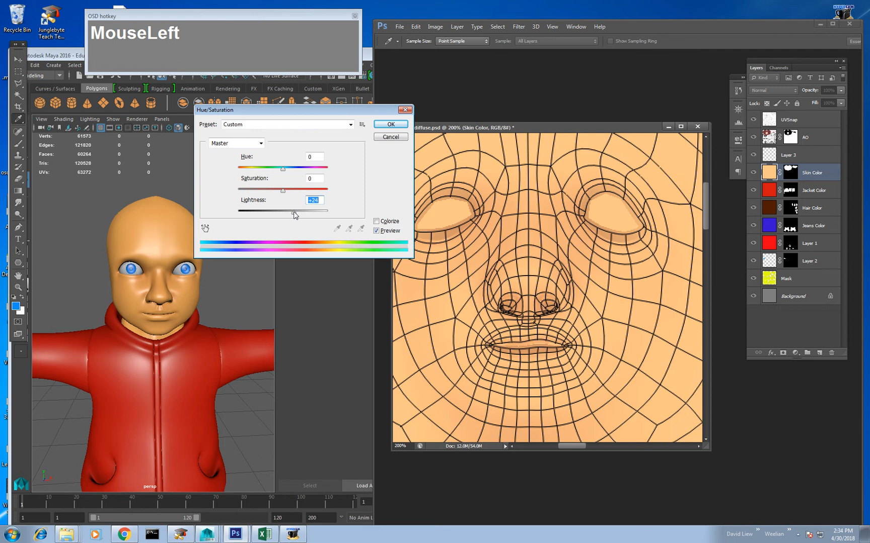
click(390, 125)
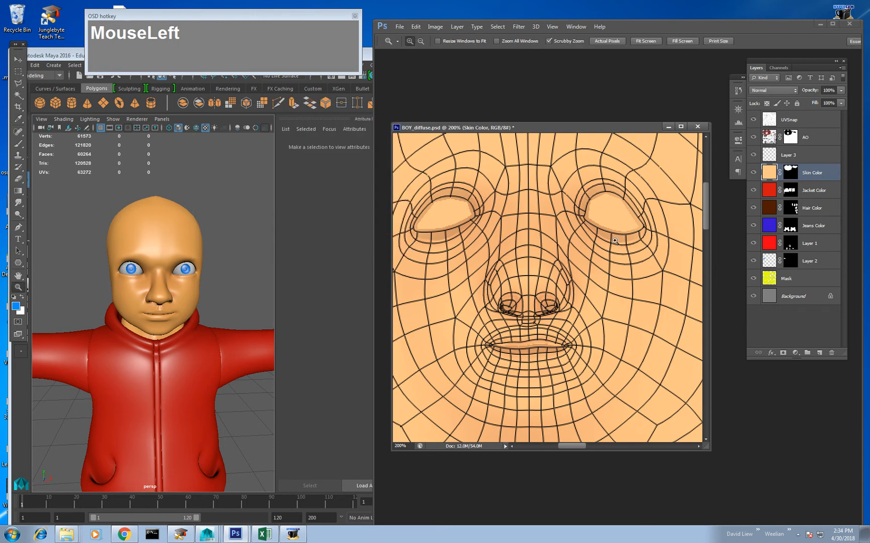
Set up the Brush on Layer 3 with a pinker foreground colour #ffb288 derived from the sampled skin tone.
click(768, 154)
key(b)
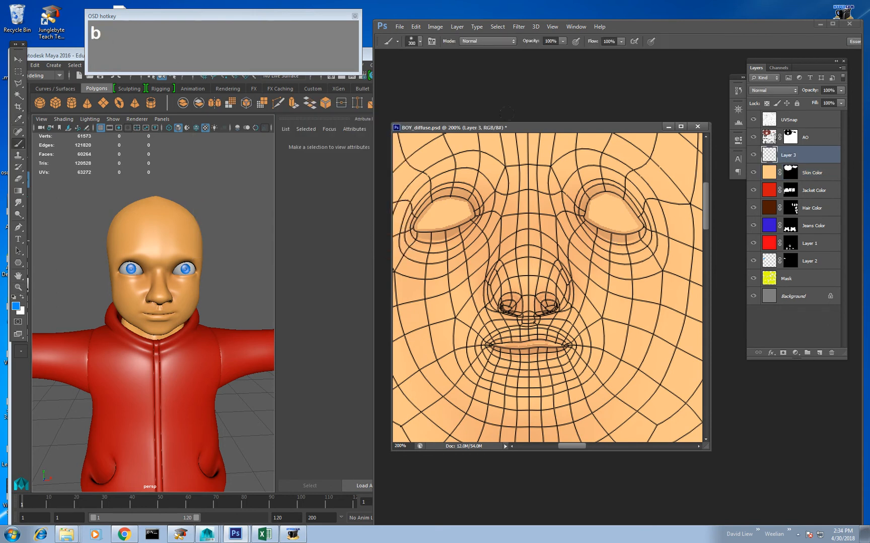
alt+click(619, 213)
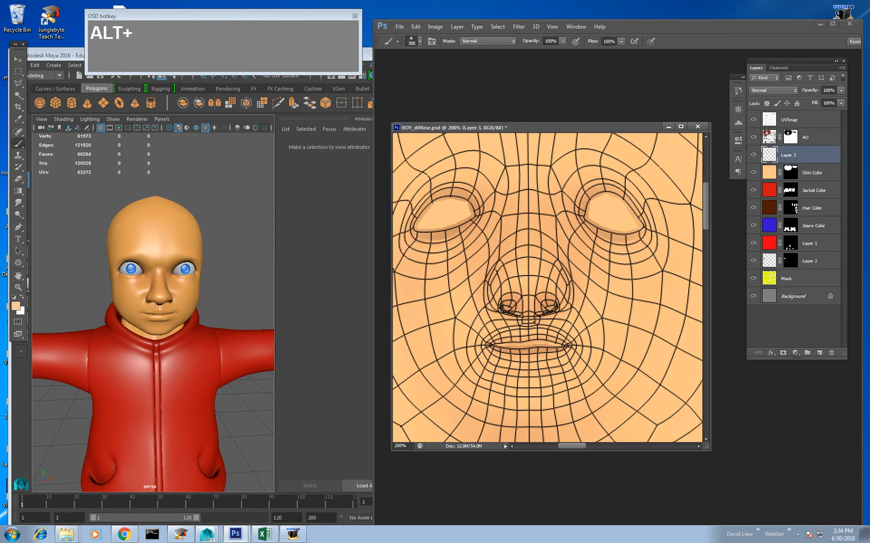
click(16, 308)
click(426, 281)
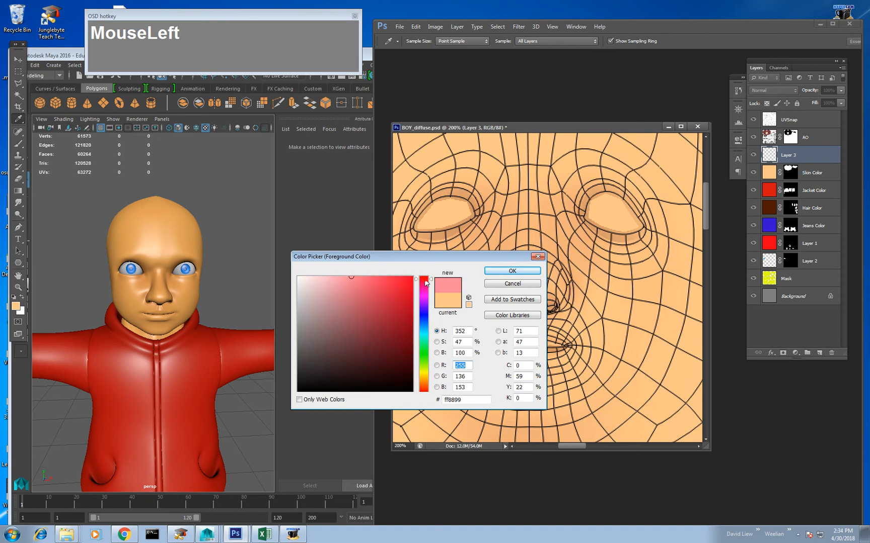
mouse_move(426, 283)
mouse_down()
mouse_move(424, 396)
mouse_move(427, 390)
mouse_up()
click(513, 271)
key(b)
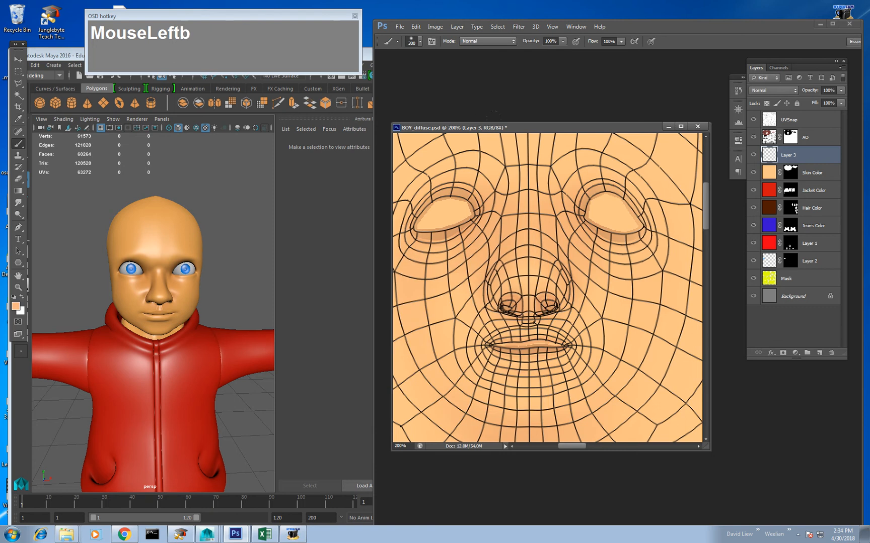
Paint soft blush on both cheeks below the eyes on Layer 3 with an 80 px brush.
drag(564, 173, 597, 219)
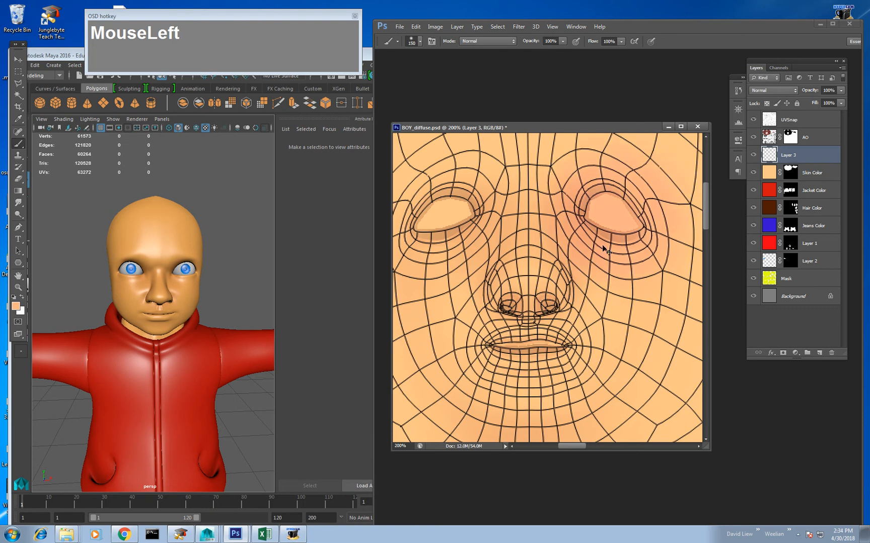
key(ctrl+z)
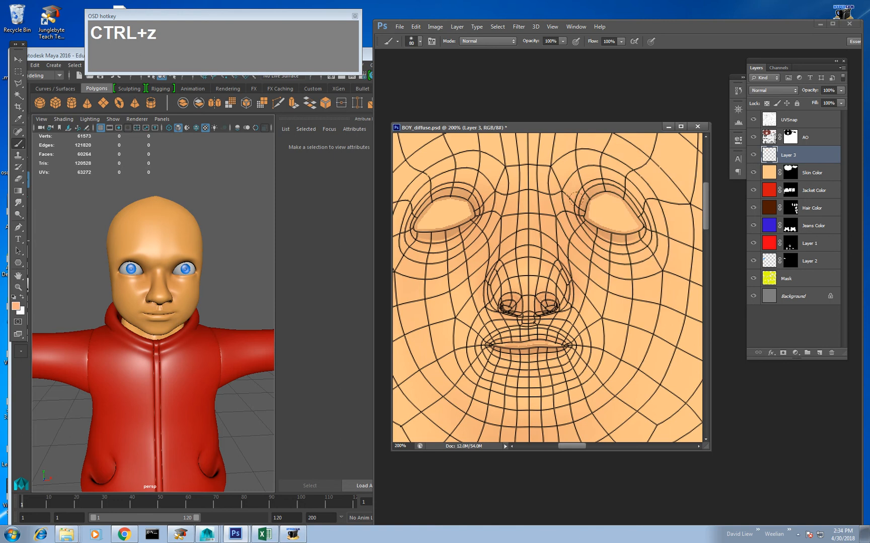
alt+click(604, 237)
key(b)
key(b)
mouse_move(497, 252)
mouse_down()
mouse_move(498, 259)
mouse_move(501, 252)
mouse_up()
mouse_move(608, 253)
mouse_down()
mouse_move(597, 242)
mouse_move(620, 247)
mouse_up()
drag(599, 243, 613, 246)
drag(525, 243, 521, 246)
Hide the UVSnap wireframe layer and add blush beside the nose and on the right-hand cheek.
click(753, 119)
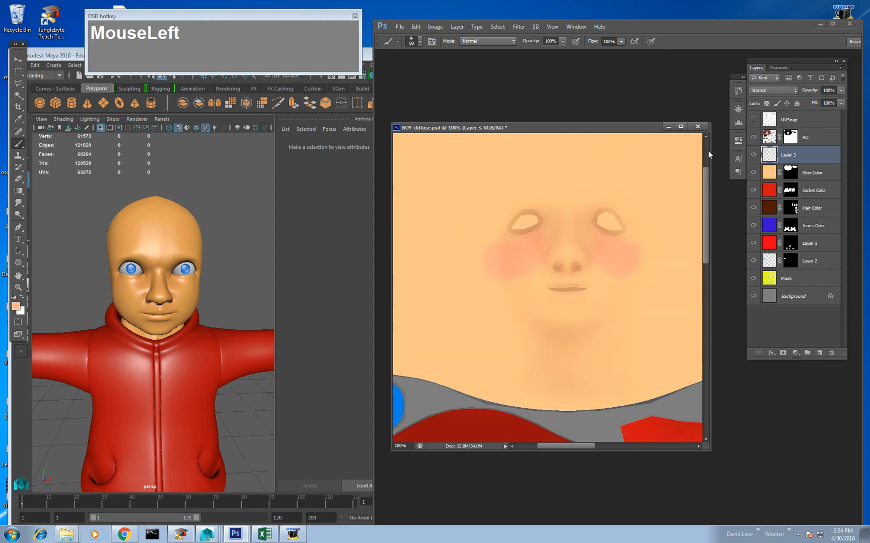
click(586, 237)
click(619, 251)
drag(620, 251, 623, 252)
Save the texture as the JPEG BOY_diffuse.jpg in the sourceimages folder, replacing the existing file.
key(ctrl+shift+s)
key(Tab)
key(j)
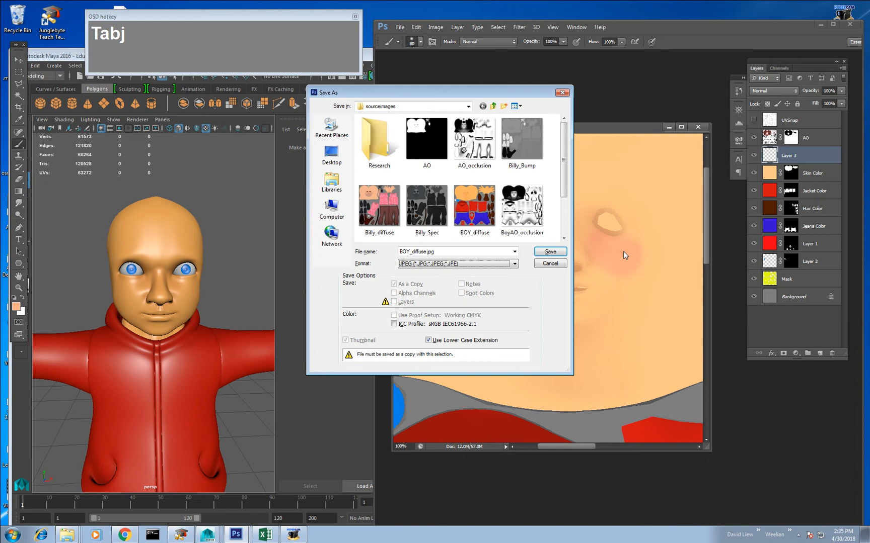
key(Return)
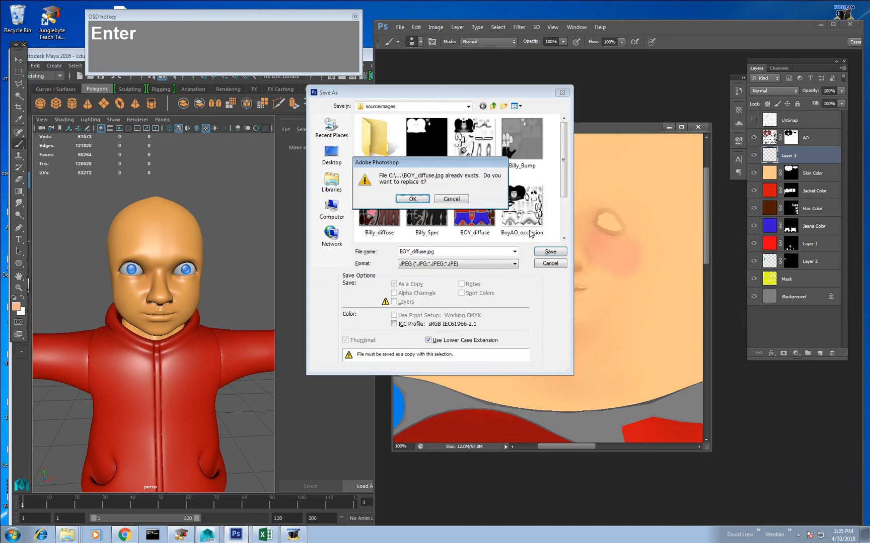
key(Return)
key(Return)
Switch to Maya, reload the BOY_diffuse.jpg file texture on the head and inspect the blush up close.
click(186, 298)
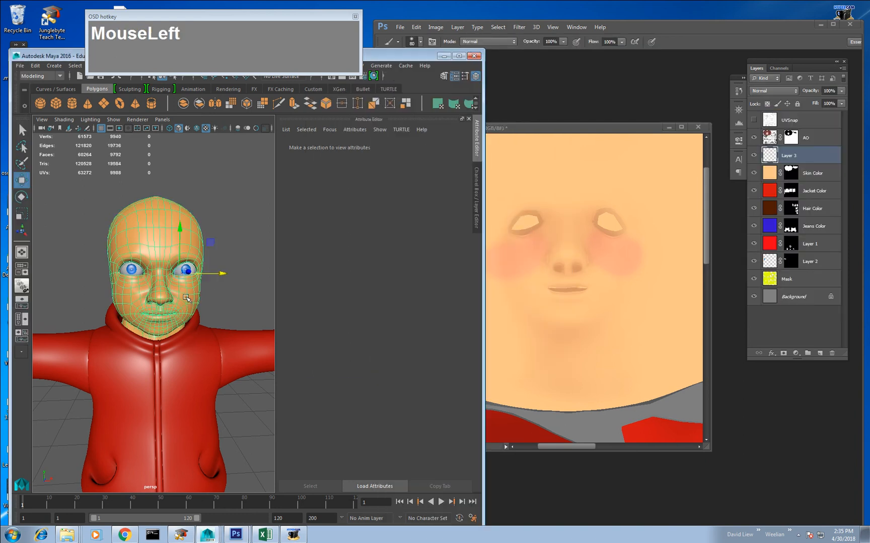
click(451, 250)
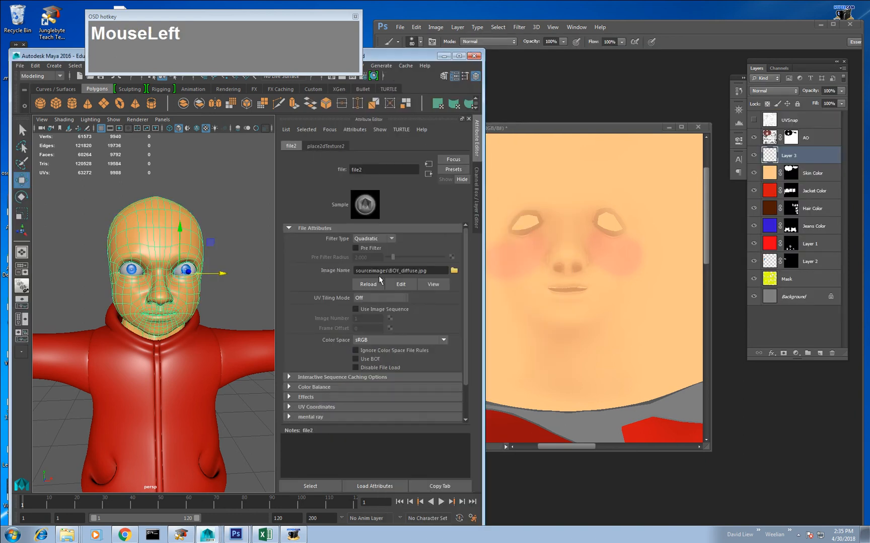
click(364, 285)
click(241, 279)
mouse_move(241, 295)
alt+mouse_down()
mouse_move(193, 291)
mouse_move(260, 294)
mouse_move(268, 304)
mouse_move(214, 289)
mouse_move(176, 294)
mouse_move(244, 308)
alt+mouse_up()
alt+scroll(196, 312, up, 4)
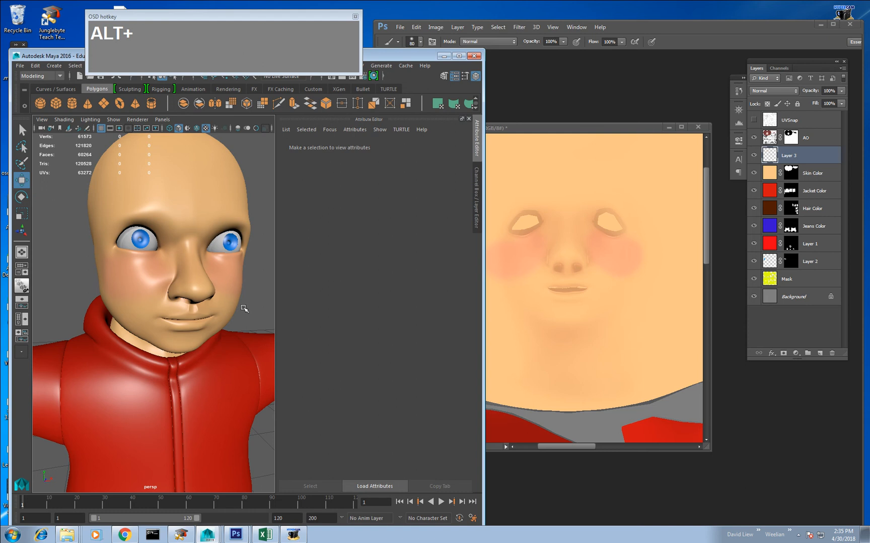
Return to Photoshop, add a layer mask to Layer 3 and fade the left-hand blush's outer edge with a 147 px soft black brush.
click(571, 215)
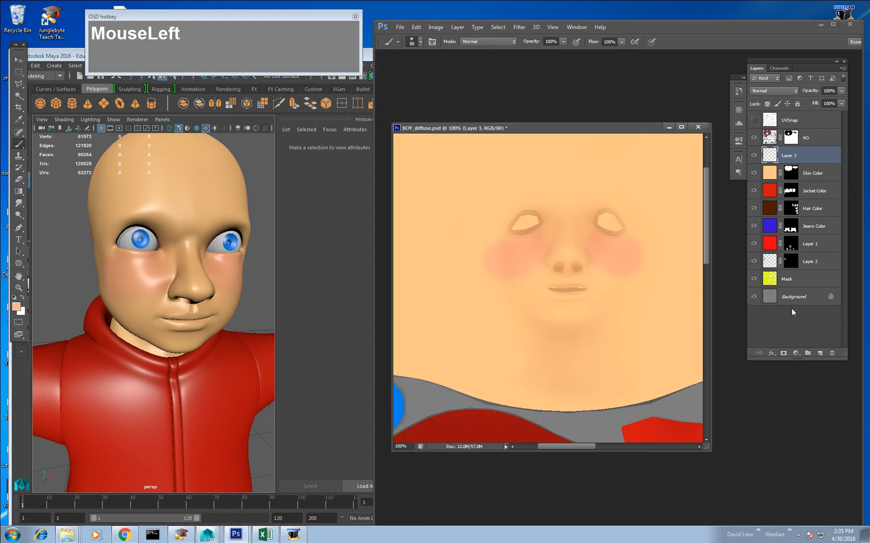
click(783, 352)
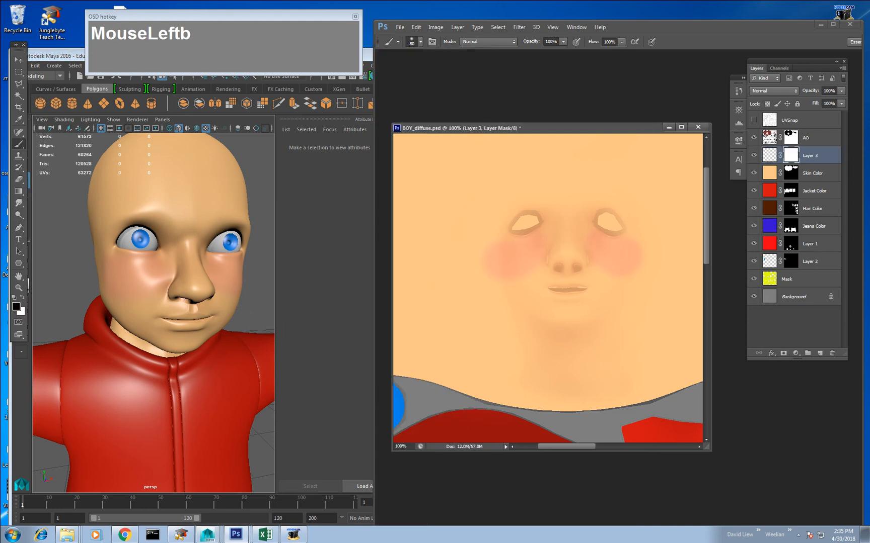
key(e)
key(b)
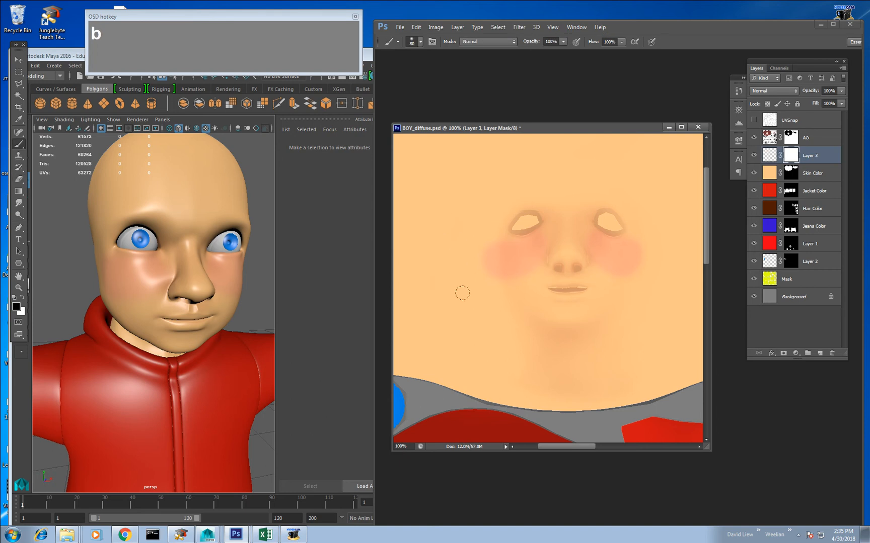
right_click(469, 158)
click(534, 181)
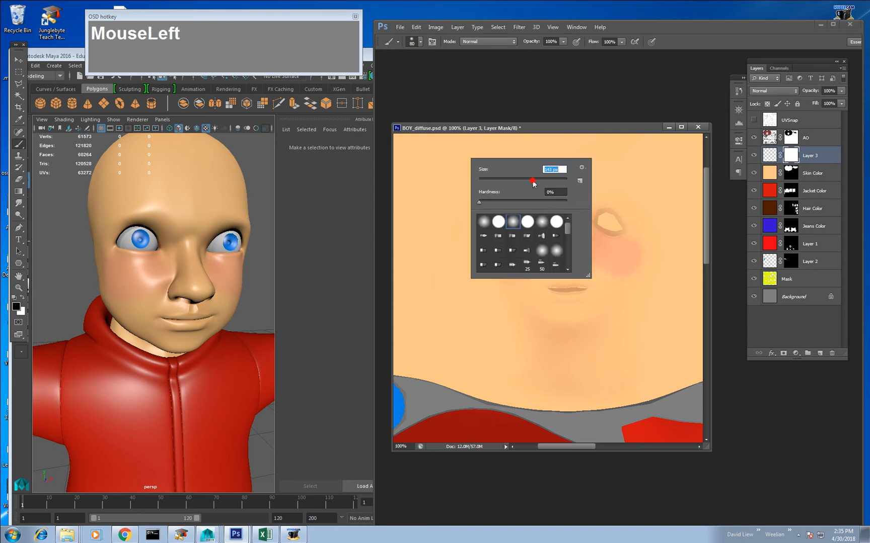
drag(455, 244, 461, 250)
drag(454, 268, 463, 264)
drag(480, 225, 478, 232)
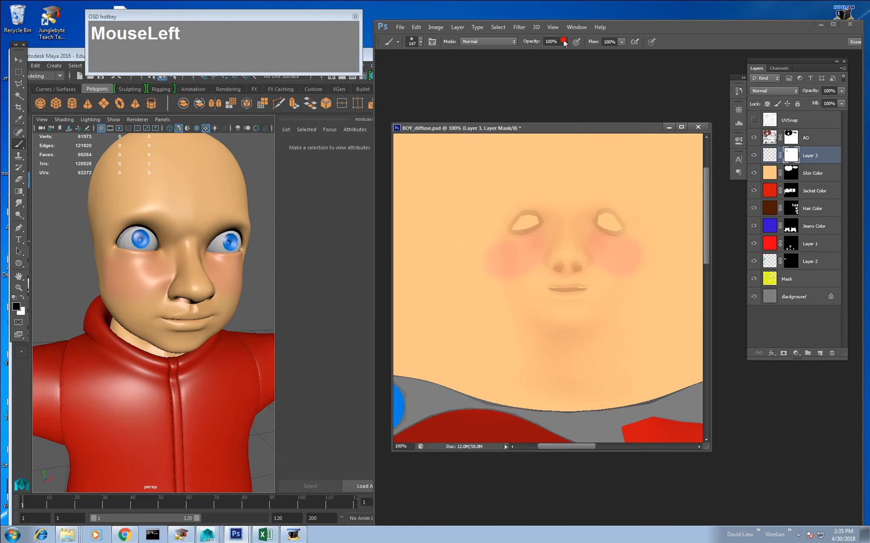
Soften the blush edges on both cheeks and around the inner eyes on Layer 3's mask at 54% brush opacity.
drag(563, 41, 542, 52)
click(483, 269)
click(500, 274)
click(544, 215)
drag(546, 222, 550, 235)
drag(644, 240, 606, 295)
drag(638, 254, 622, 282)
drag(543, 251, 549, 226)
drag(612, 215, 612, 213)
click(547, 216)
click(524, 271)
Overwrite BOY_diffuse.jpg with a JPEG copy of the texture containing the softened blush.
key(ctrl+shift+s)
key(Tab)
key(j)
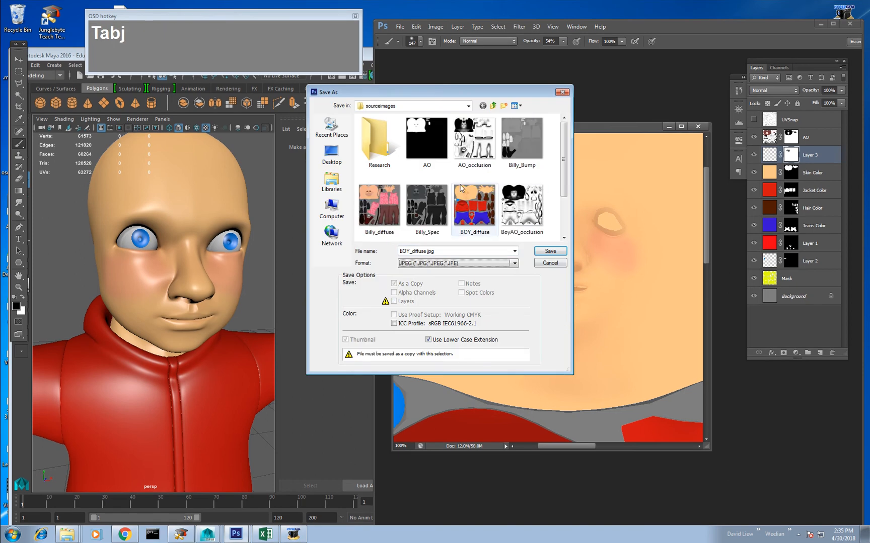
key(Return)
key(Return)
key(Return)
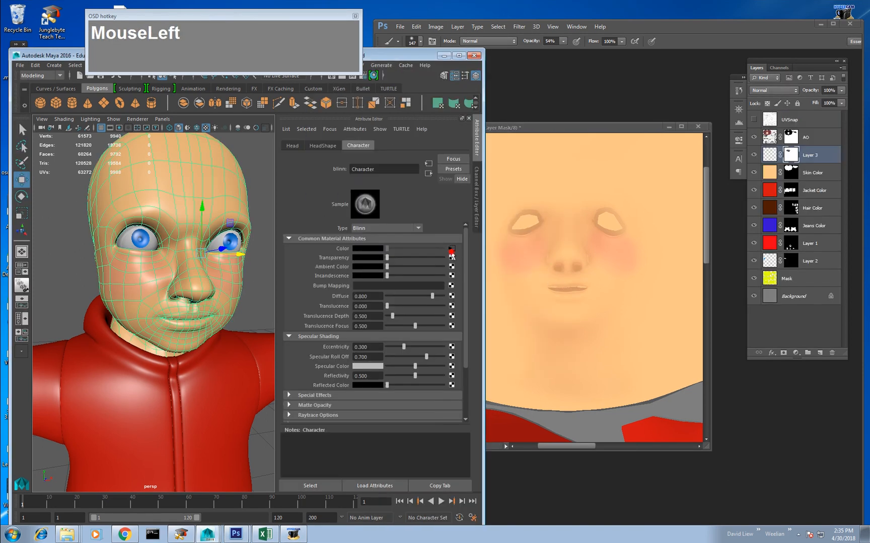
Reload the head's colour texture in Maya and view the softened blush on the face.
click(452, 252)
click(261, 296)
alt+drag(261, 296, 299, 287)
Return to Photoshop and reduce the opacity of the blush on Layer 3 to 56%.
middle_click(576, 252)
click(769, 155)
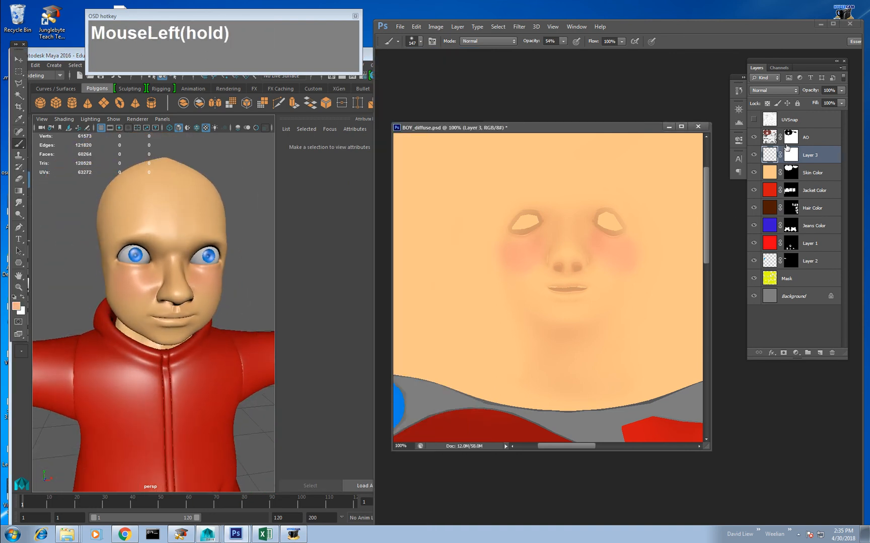
drag(841, 94, 817, 104)
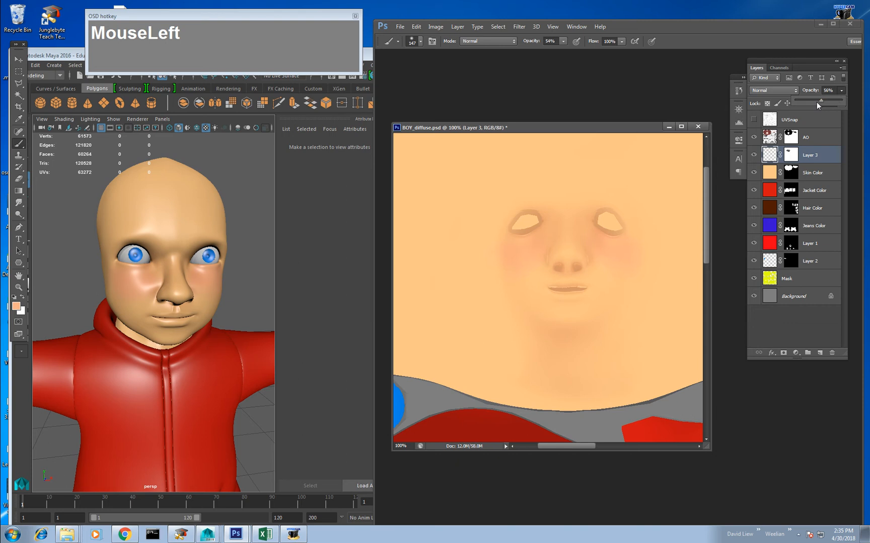
drag(768, 158, 773, 177)
Create a new empty layer named Layer 4 above Layer 3 for more brush painting.
key(ctrl+shift+n)
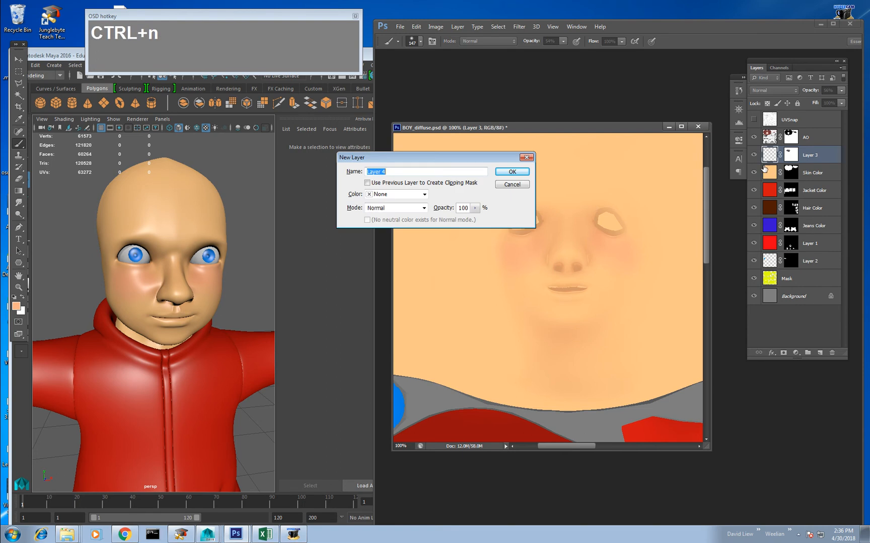
key(Return)
key(b)
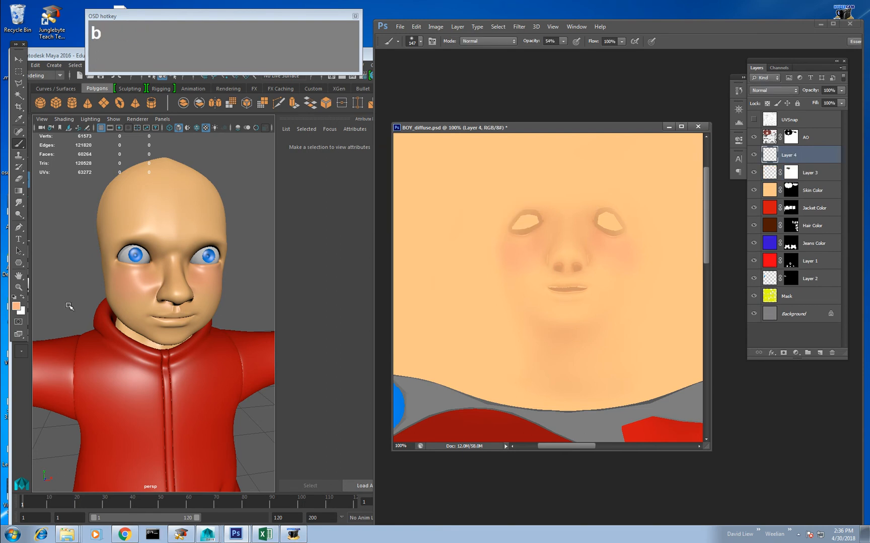
Set the foreground colour to a redder, more saturated salmon, about #ff8d6e.
click(16, 306)
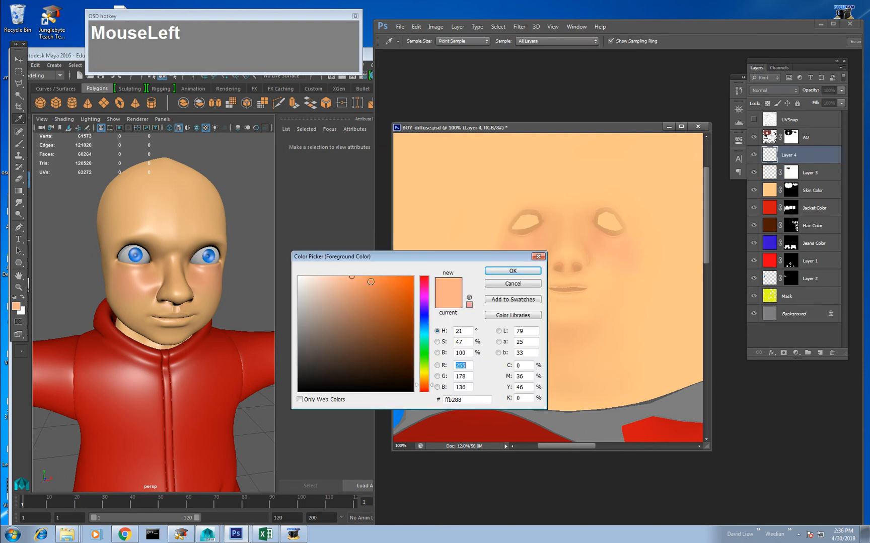
drag(427, 387, 427, 388)
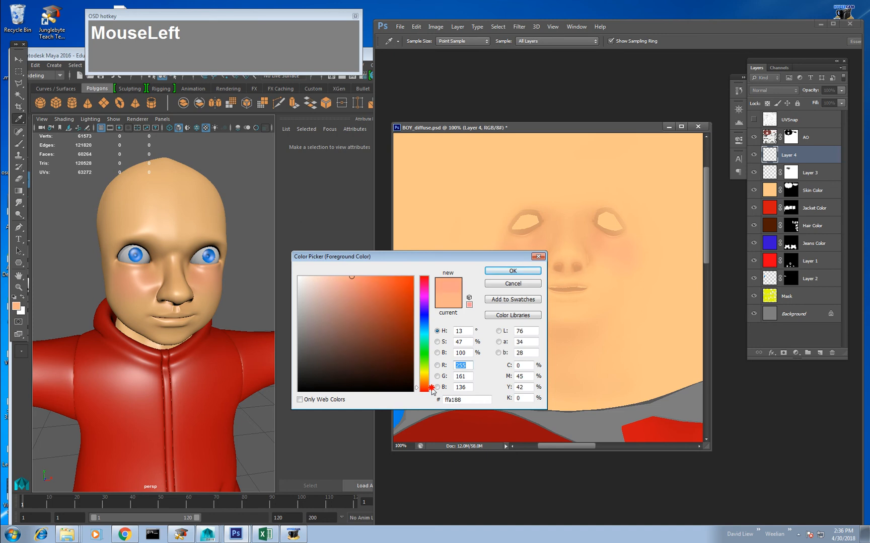
click(361, 276)
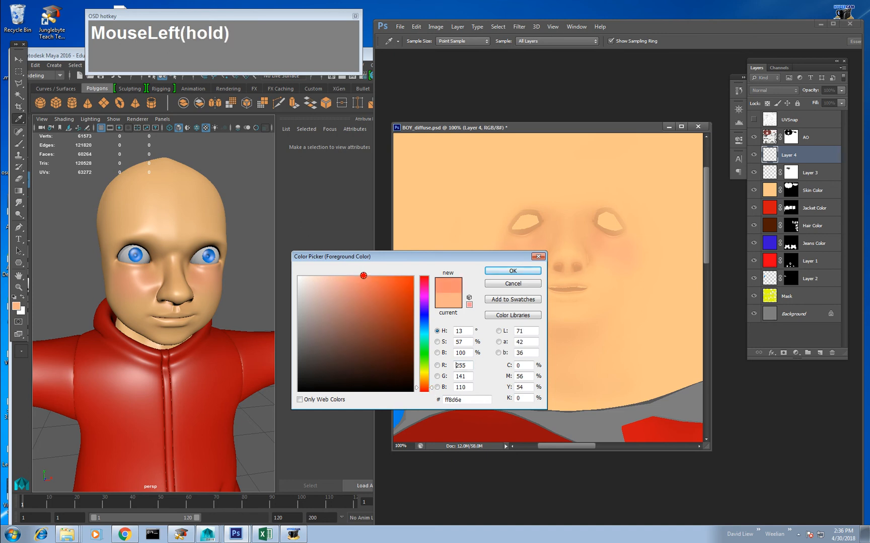
click(498, 275)
Show the UVSnap wireframe and paint the salmon tint around both eye sockets on Layer 4 with a 70 px brush.
drag(530, 166, 541, 197)
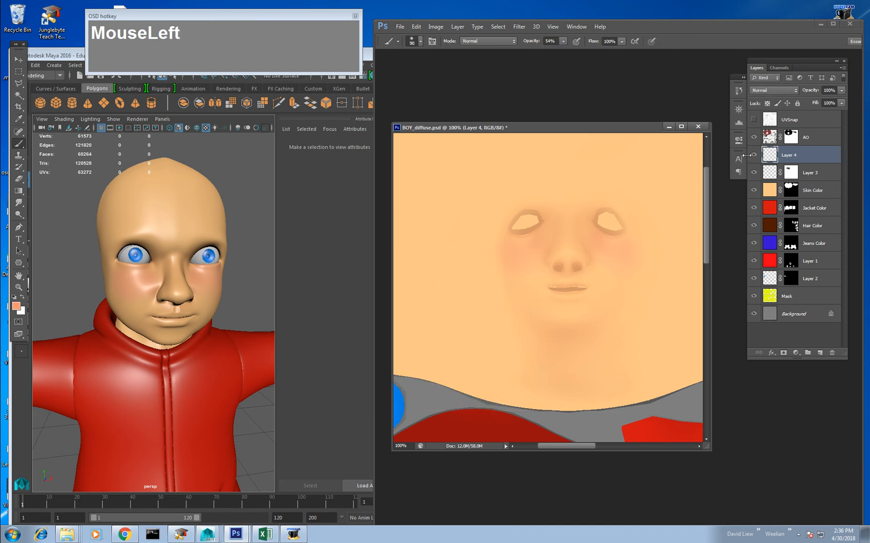
click(754, 120)
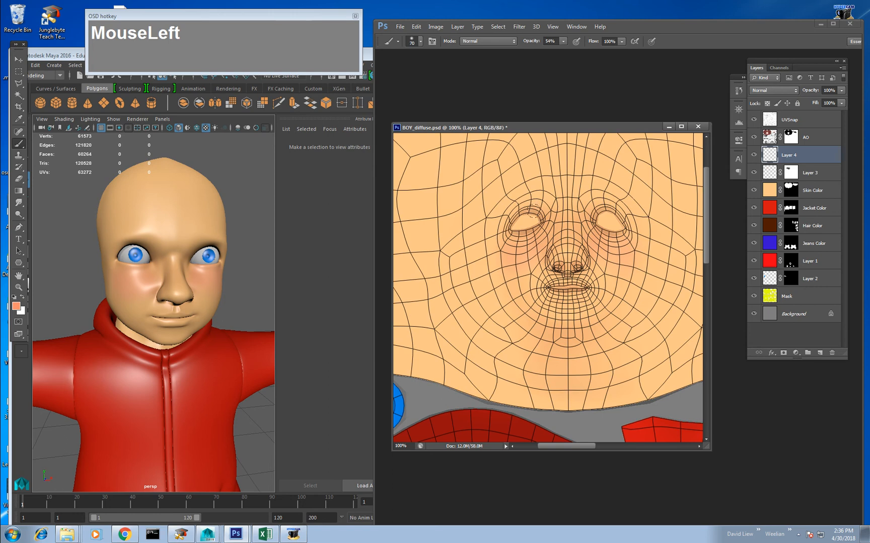
ctrl+click(542, 217)
drag(536, 229, 540, 237)
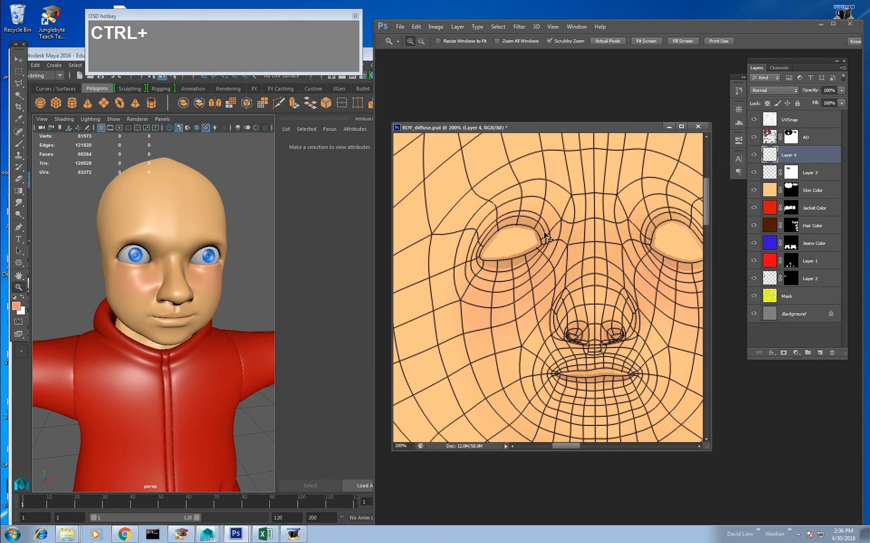
mouse_move(507, 119)
mouse_down()
mouse_move(410, 145)
mouse_move(369, 174)
mouse_up()
mouse_move(332, 208)
mouse_down()
mouse_move(311, 369)
mouse_move(506, 334)
mouse_move(531, 123)
mouse_move(503, 113)
mouse_up()
key(Escape)
key(b)
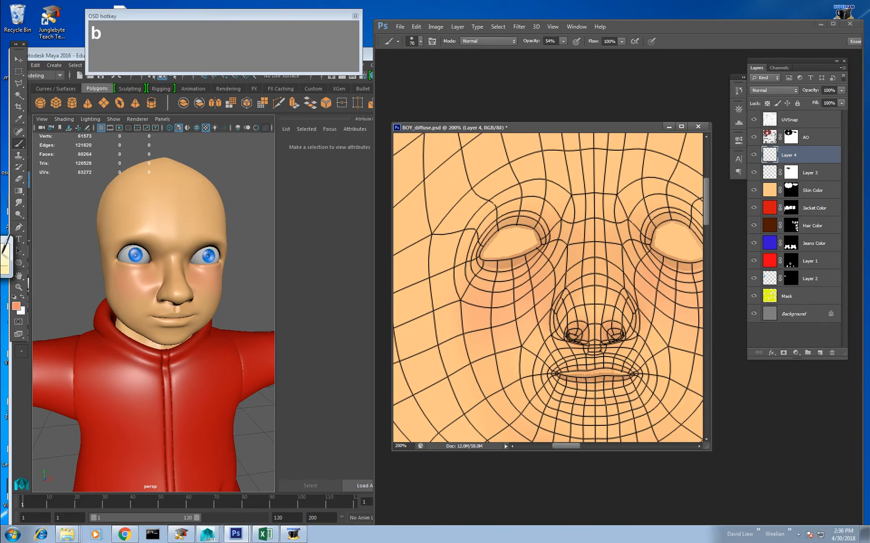
mouse_move(530, 212)
mouse_down()
mouse_move(478, 259)
mouse_move(551, 226)
mouse_move(519, 216)
mouse_up()
drag(592, 243, 507, 237)
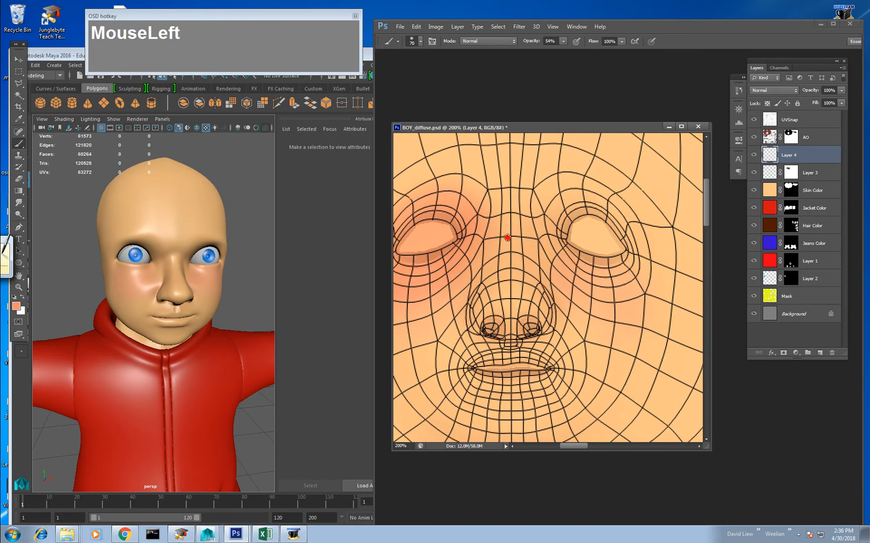
mouse_move(598, 204)
mouse_down()
mouse_move(576, 255)
mouse_move(629, 212)
mouse_move(549, 207)
mouse_up()
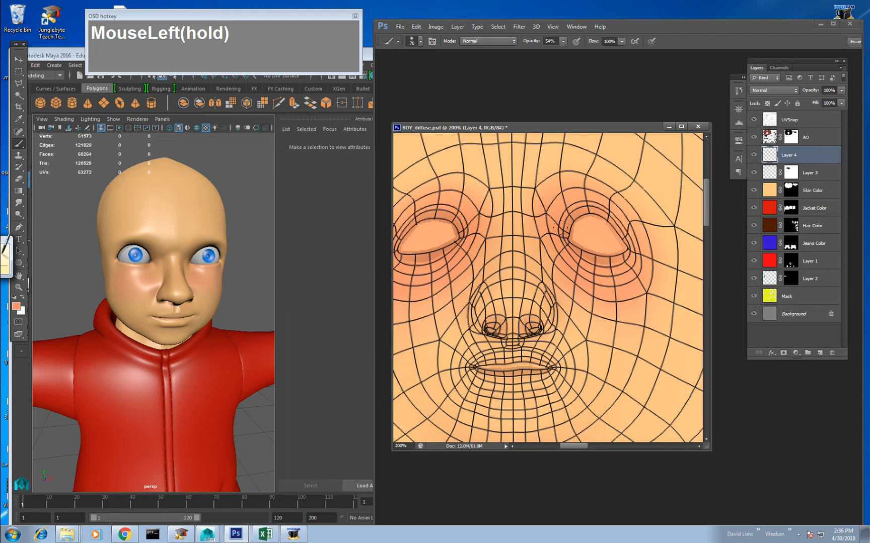
Paint the salmon tint over the nostrils on Layer 4 with the brush reduced to 20 px.
drag(531, 277, 582, 236)
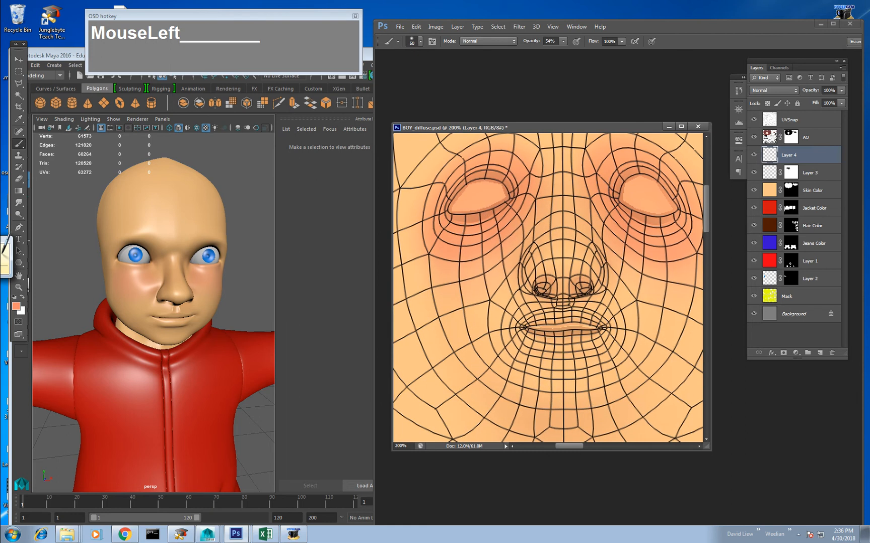
key(bracketleft)
mouse_move(542, 288)
mouse_down()
mouse_move(584, 293)
mouse_move(542, 327)
mouse_up()
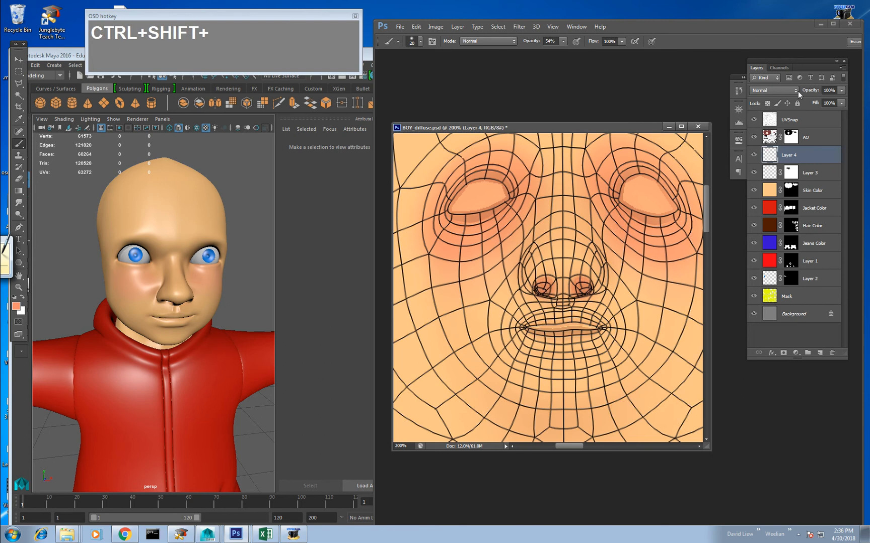
Hide the UVSnap wireframe and save the texture as a JPEG copy named BOY_diffuse.
click(753, 120)
key(ctrl+shift+s)
key(Tab)
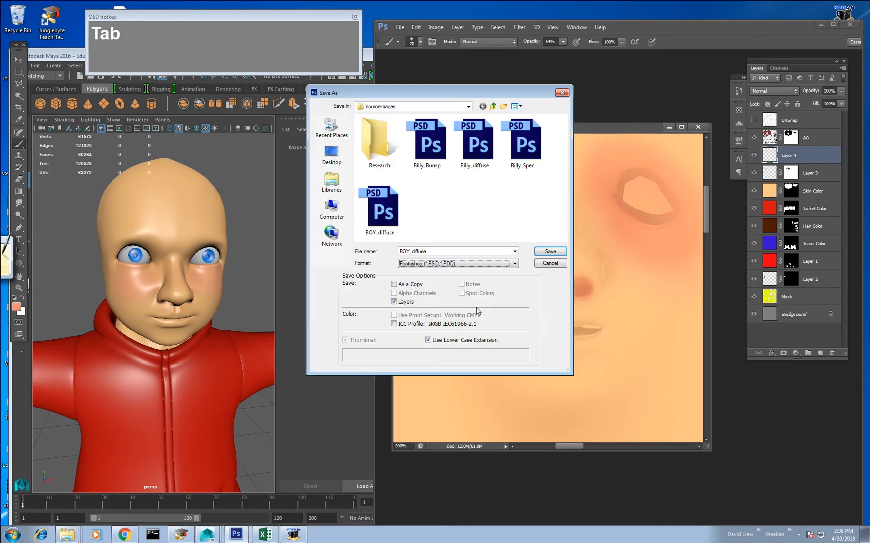
key(j)
key(Return)
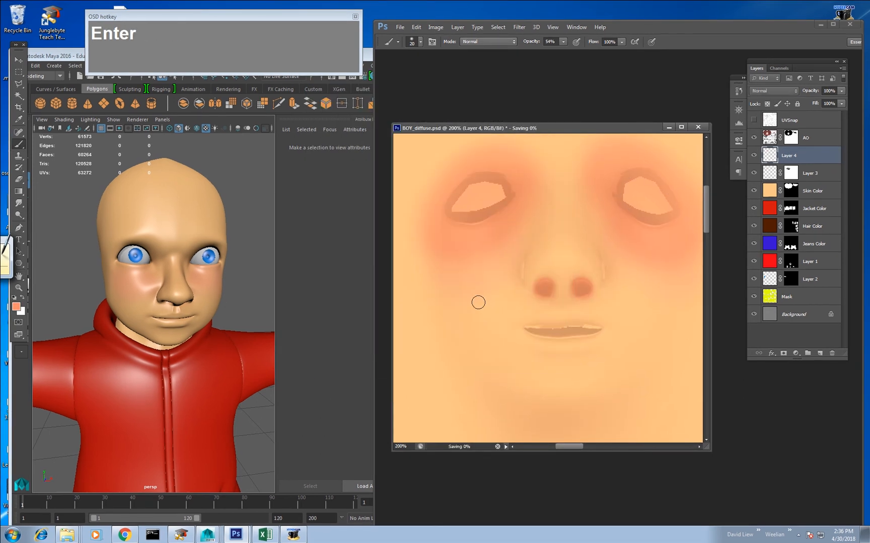
Switch to Maya, reload the head's BOY_diffuse.jpg texture and inspect the face from the front.
click(199, 305)
click(451, 249)
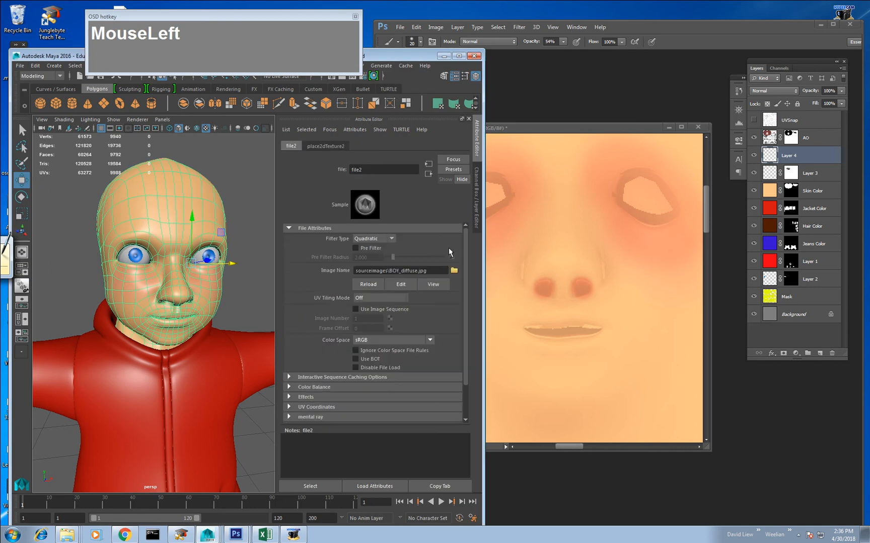
click(248, 311)
mouse_move(245, 309)
alt+mouse_down()
mouse_move(224, 305)
mouse_move(241, 309)
alt+mouse_up()
scroll(239, 307, down, 5)
alt+drag(216, 280, 182, 302)
scroll(186, 309, up, 3)
scroll(180, 251, up, 2)
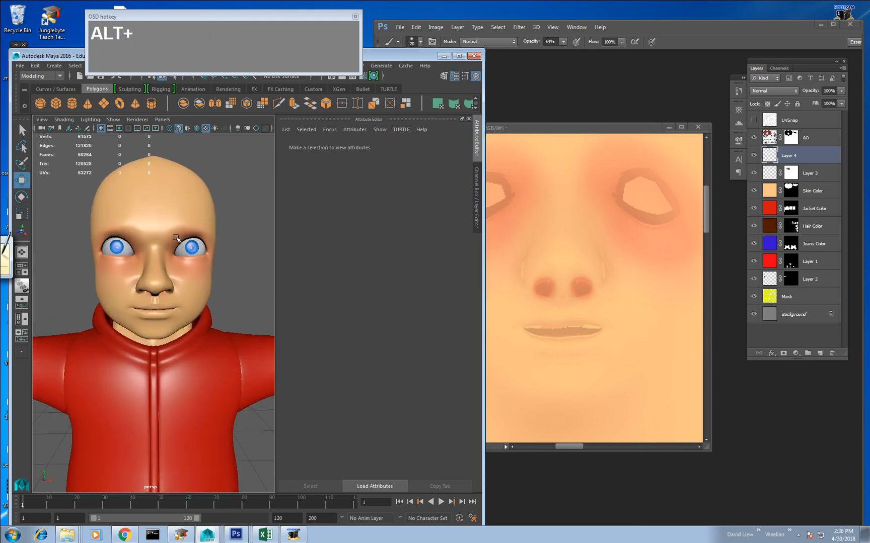
Return to Photoshop, show the UVSnap wireframe and add a white layer mask to Layer 4.
middle_click(556, 245)
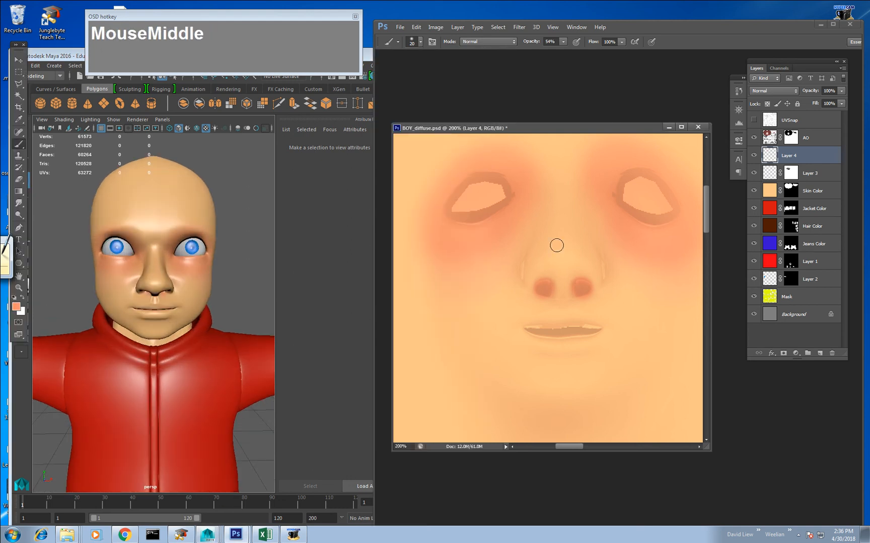
click(753, 119)
drag(549, 242, 558, 293)
key(e)
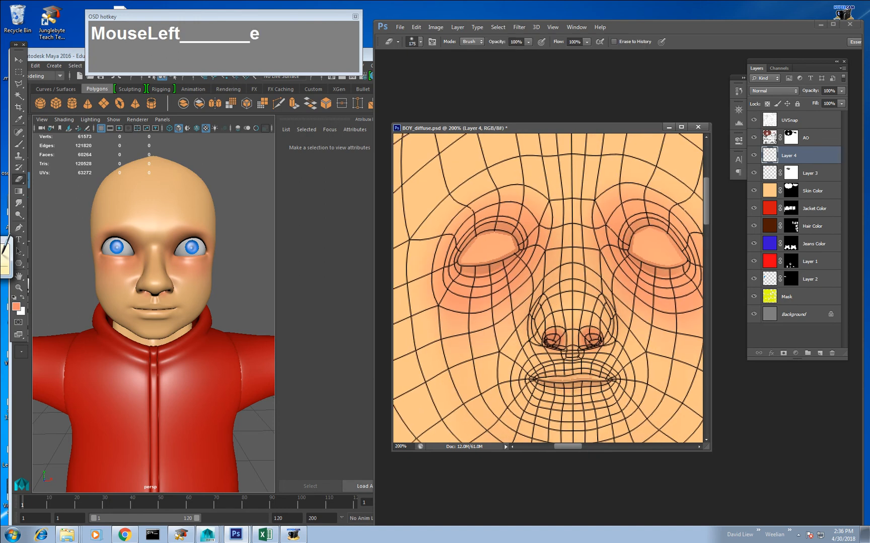
click(783, 353)
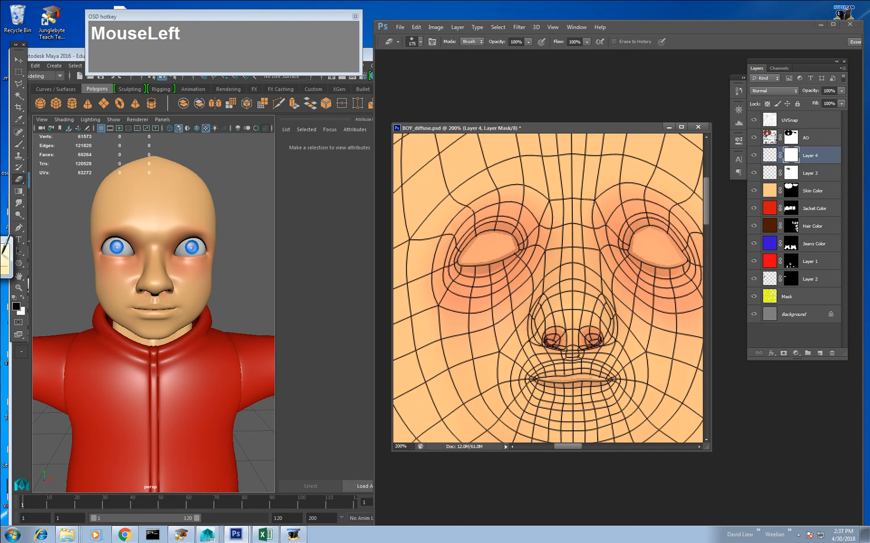
Paint black on Layer 4's mask around both eyes and over the nostrils at 54% opacity, using 25 px and 90 px brushes.
key(b)
key(bracketright)
key(bracketright)
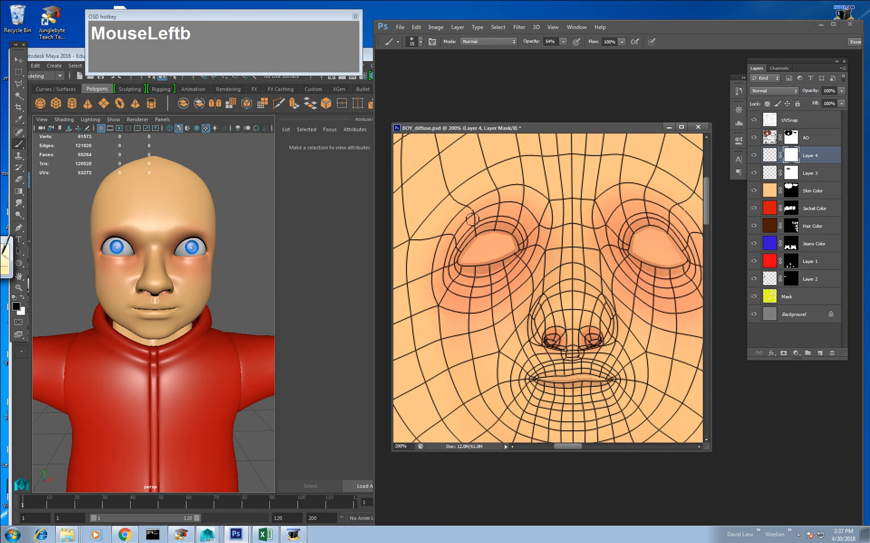
mouse_move(446, 229)
mouse_down()
mouse_move(500, 190)
mouse_move(524, 195)
mouse_move(527, 211)
mouse_move(484, 201)
mouse_move(552, 217)
mouse_move(534, 202)
mouse_move(478, 203)
mouse_move(428, 256)
mouse_move(495, 188)
mouse_move(577, 191)
mouse_move(594, 215)
mouse_move(637, 183)
mouse_move(599, 201)
mouse_up()
mouse_move(526, 207)
mouse_down()
mouse_move(549, 190)
mouse_move(597, 190)
mouse_move(650, 251)
mouse_move(666, 252)
mouse_up()
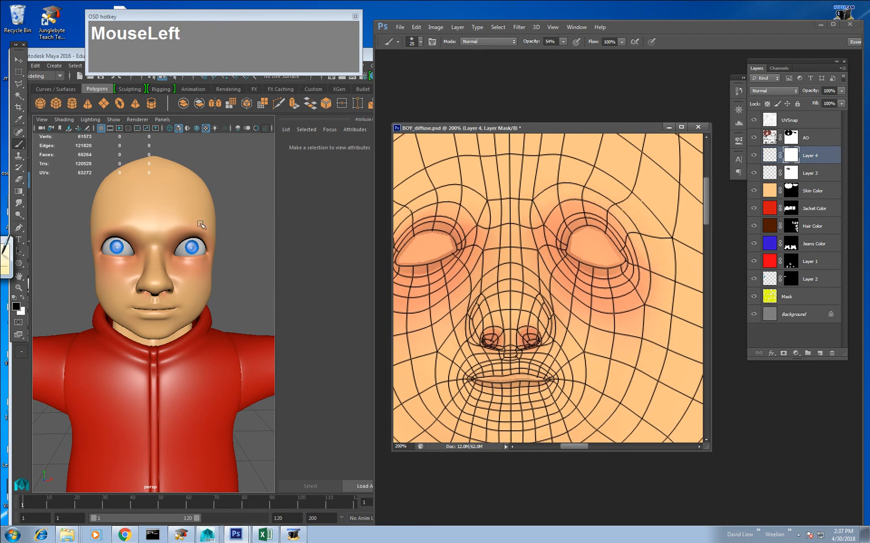
drag(532, 213, 543, 206)
drag(486, 223, 483, 235)
drag(503, 323, 553, 300)
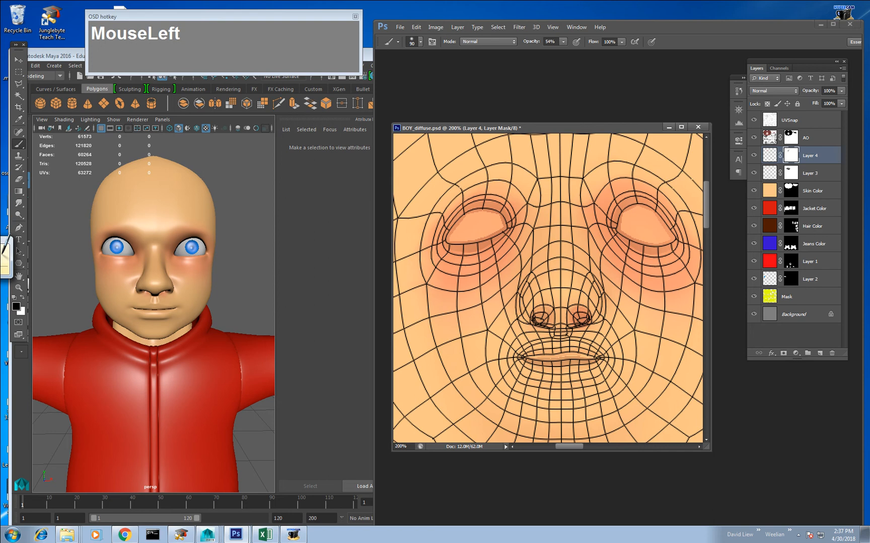
click(482, 396)
drag(596, 297, 559, 295)
click(581, 355)
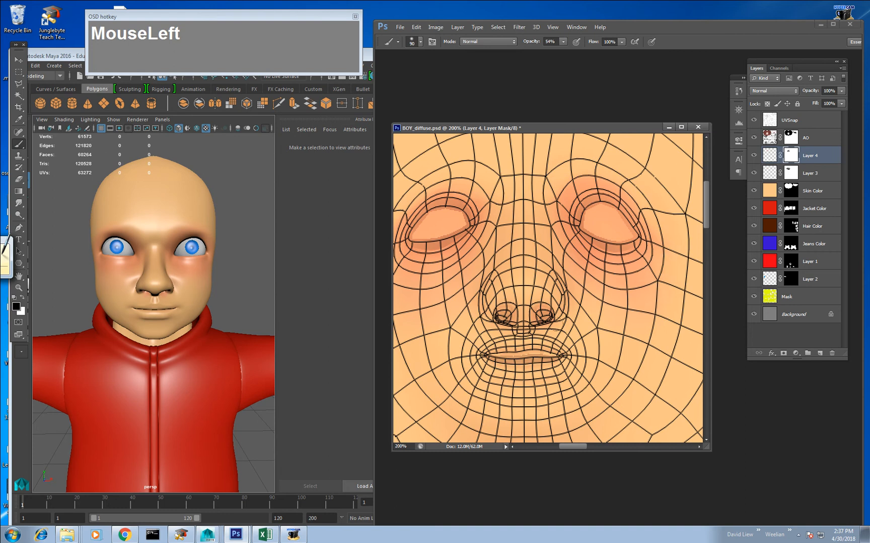
Hide the UVSnap wireframe and lower Layer 4's opacity to 67%.
click(754, 120)
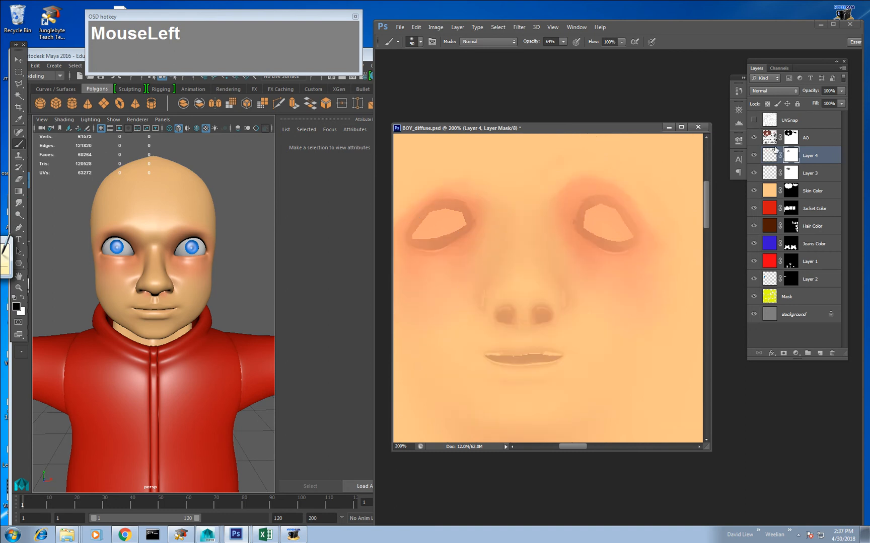
click(769, 155)
click(841, 91)
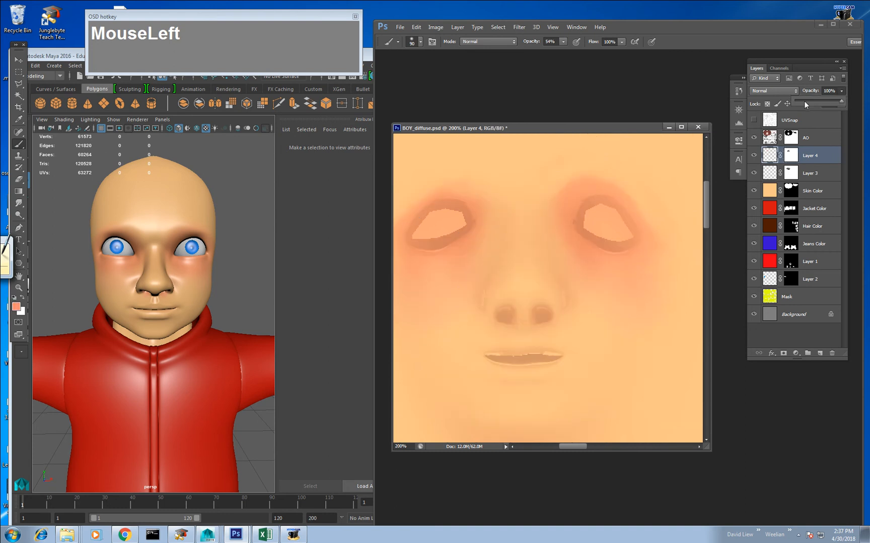
click(804, 101)
Save the updated texture over the BOY_diffuse JPEG.
key(ctrl+shift+s)
key(Tab)
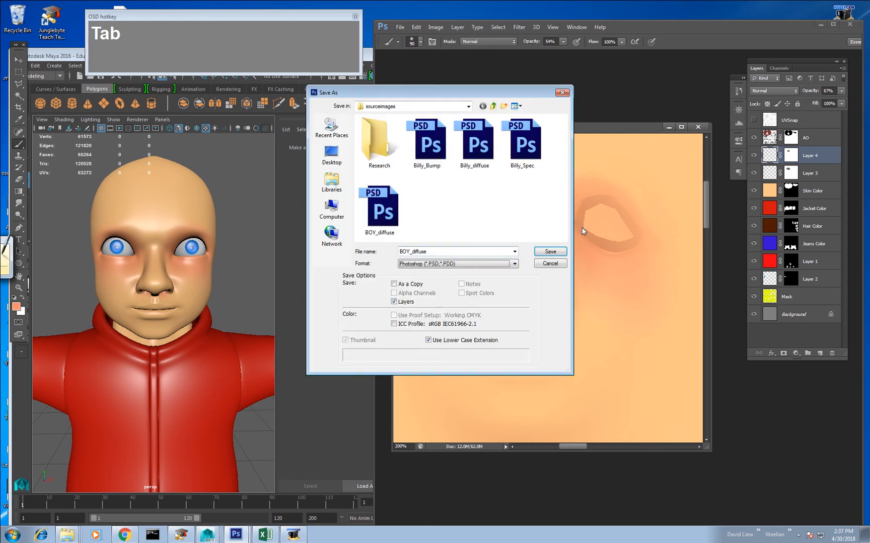
key(j)
key(Return)
key(Return)
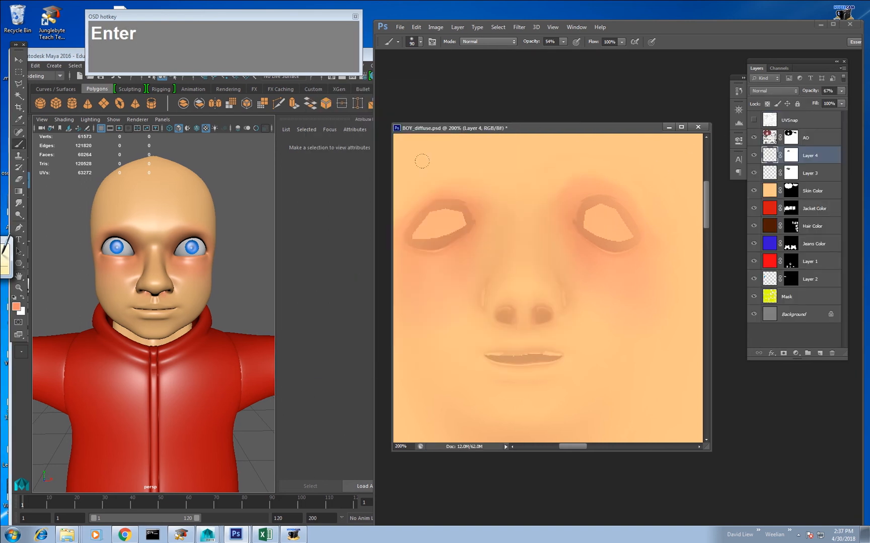
Reload the head's diffuse texture in Maya and view the softened face tint from a three-quarter angle.
click(209, 284)
click(452, 256)
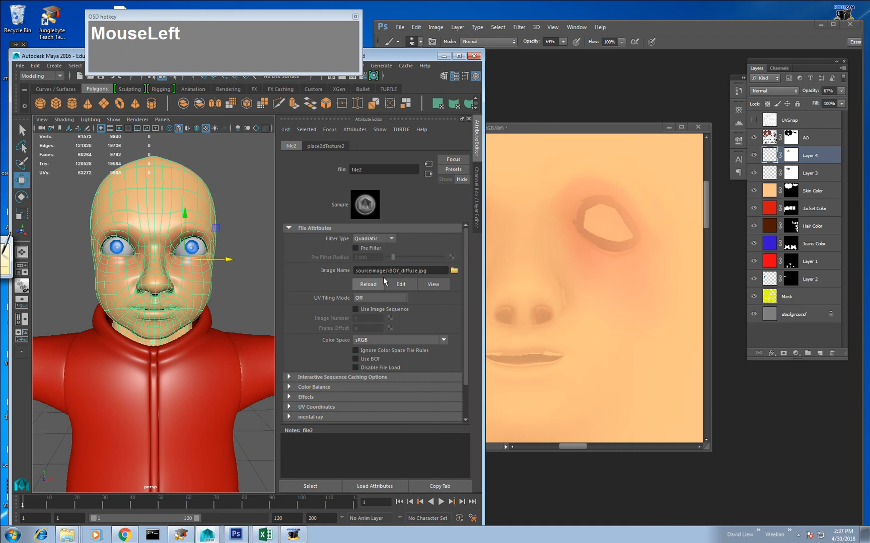
click(362, 284)
click(231, 281)
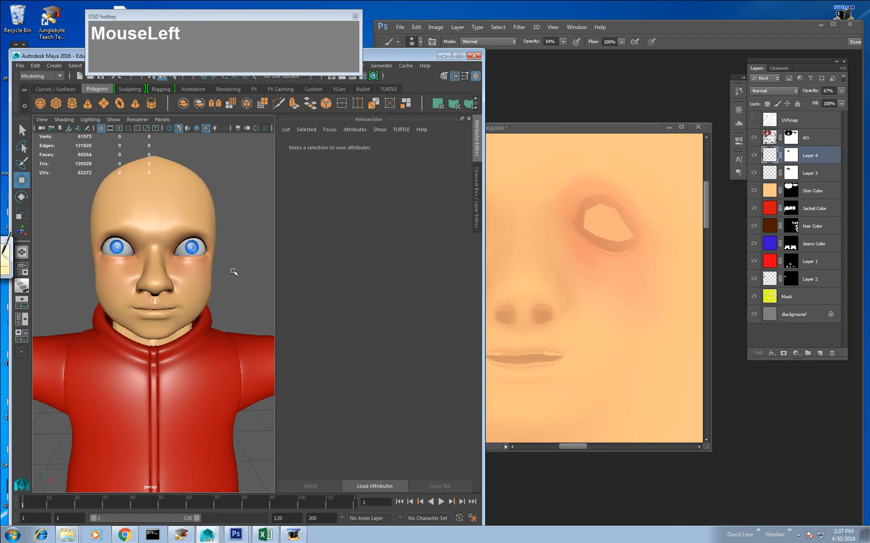
alt+right_drag(231, 281, 204, 271)
alt+drag(204, 272, 225, 281)
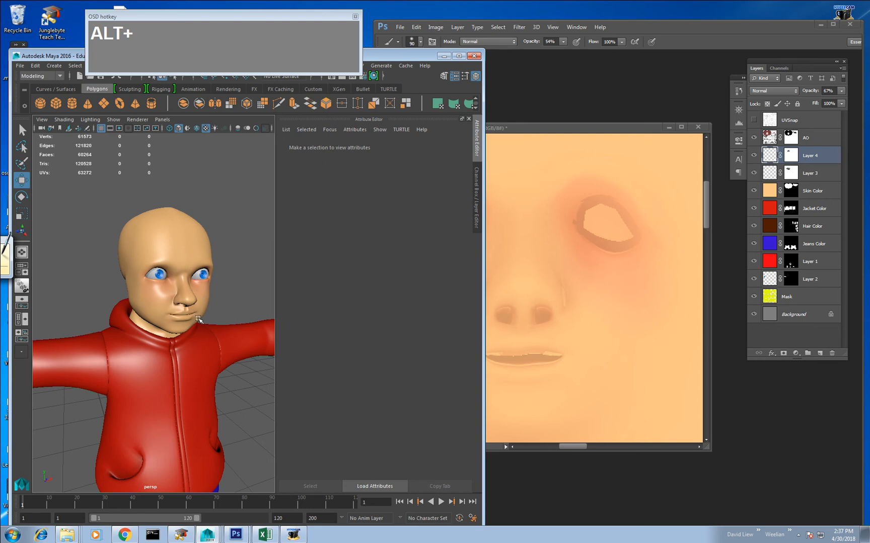
Switch back to Photoshop and set Layer 4's opacity to 100%.
middle_click(579, 310)
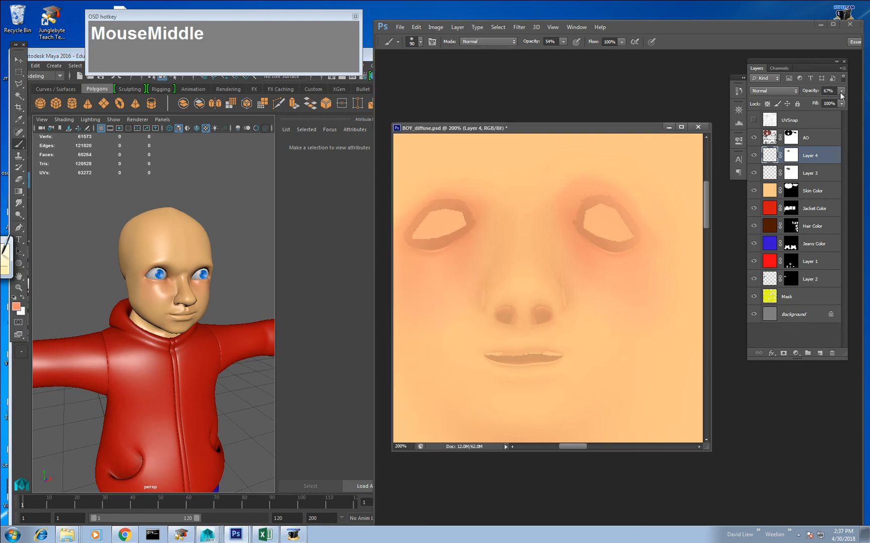
drag(841, 94, 854, 104)
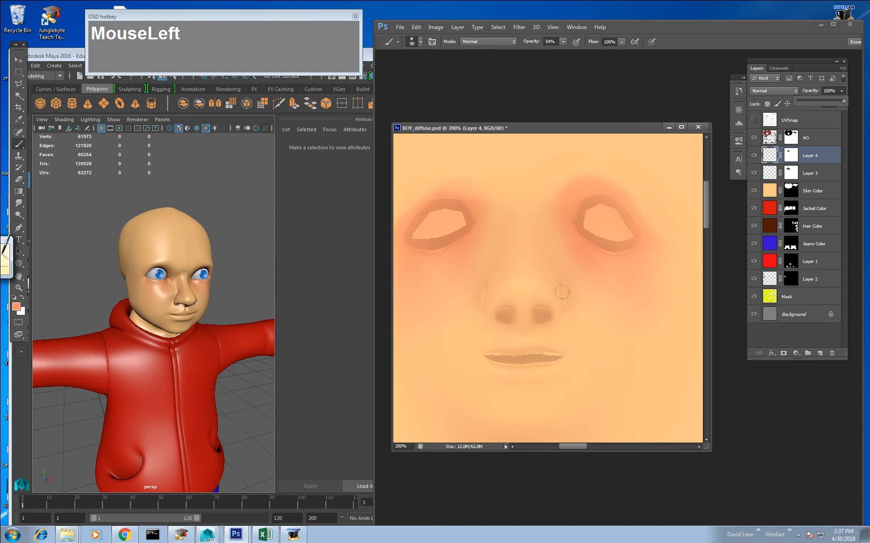
Show the UVSnap wireframe and set the brush to 40 px at 100% opacity.
key(b)
drag(559, 334, 581, 321)
key(bracketleft)
key(bracketleft)
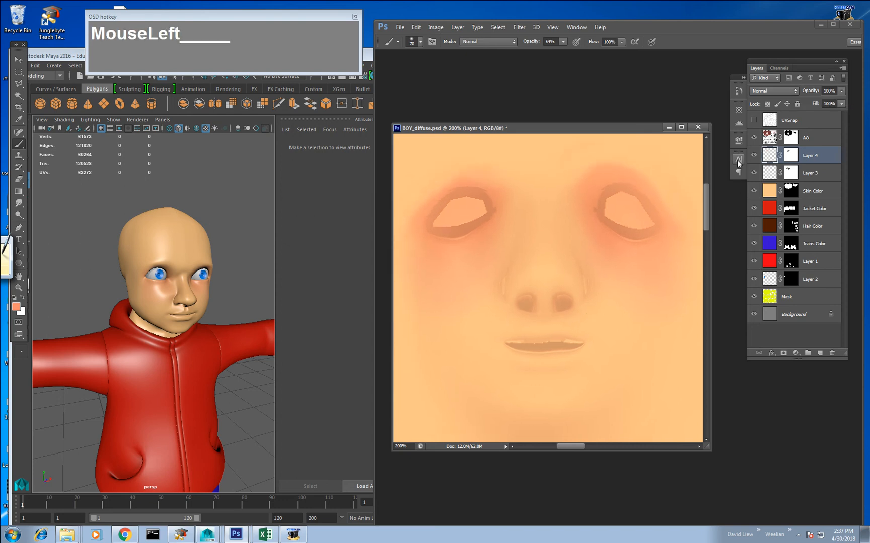
click(754, 119)
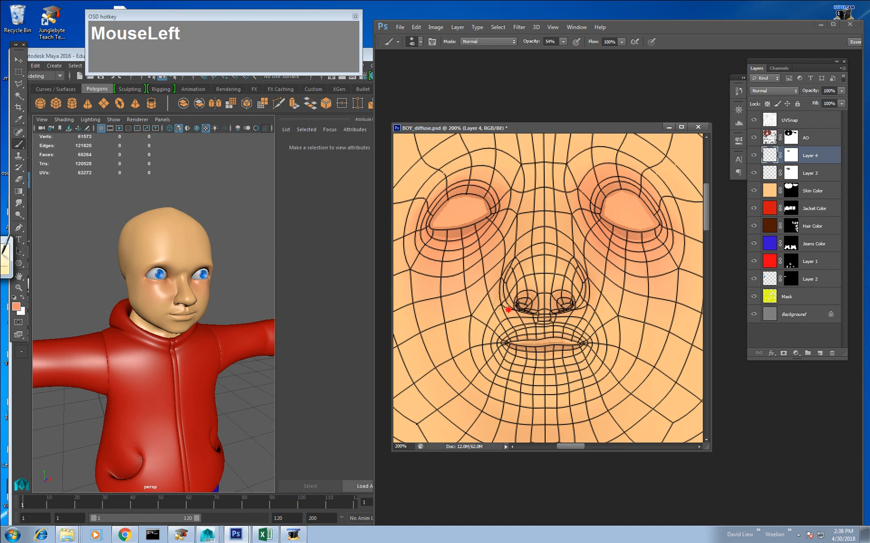
drag(562, 41, 585, 67)
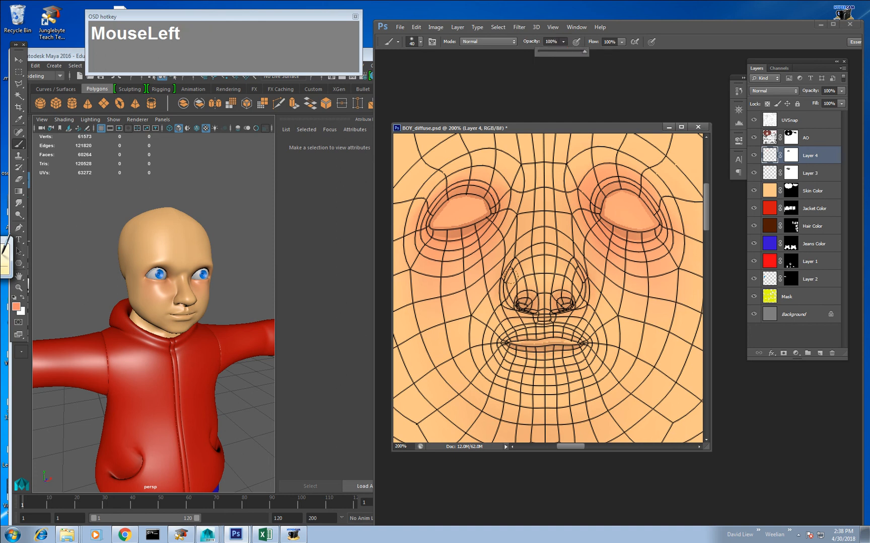
Paint white on Layer 4's mask around the nose, and paint the salmon tint along both nostril wings on the layer itself.
click(791, 155)
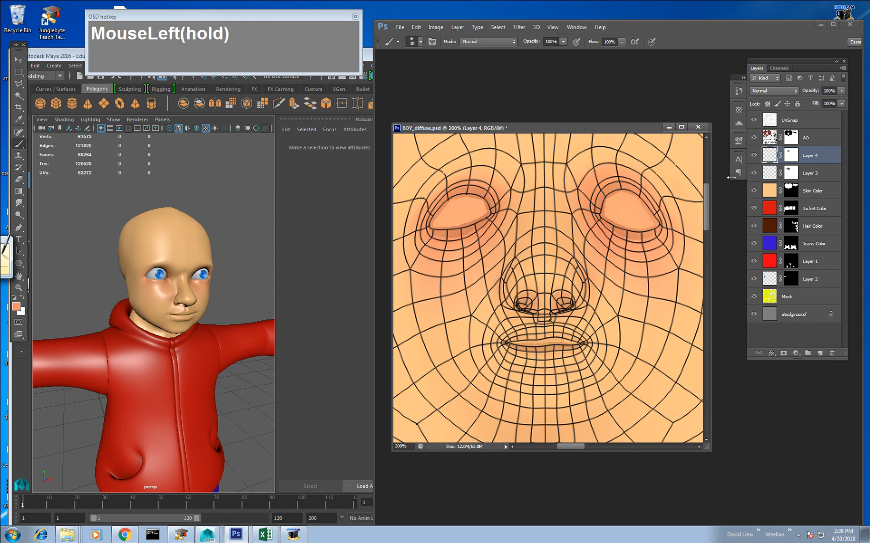
click(754, 156)
click(754, 156)
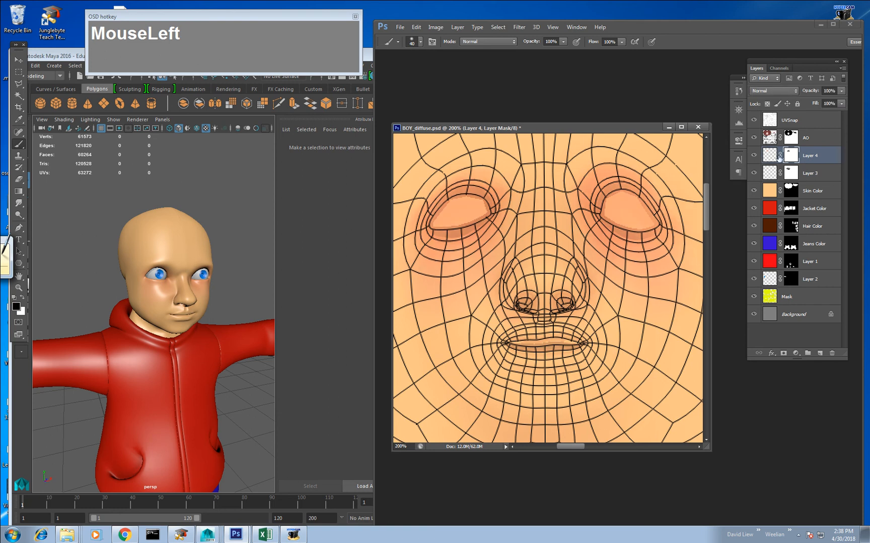
key(x)
mouse_move(518, 302)
mouse_down()
mouse_move(523, 282)
mouse_move(508, 286)
mouse_move(581, 317)
mouse_move(593, 294)
mouse_move(511, 319)
mouse_up()
click(770, 155)
alt+click(492, 298)
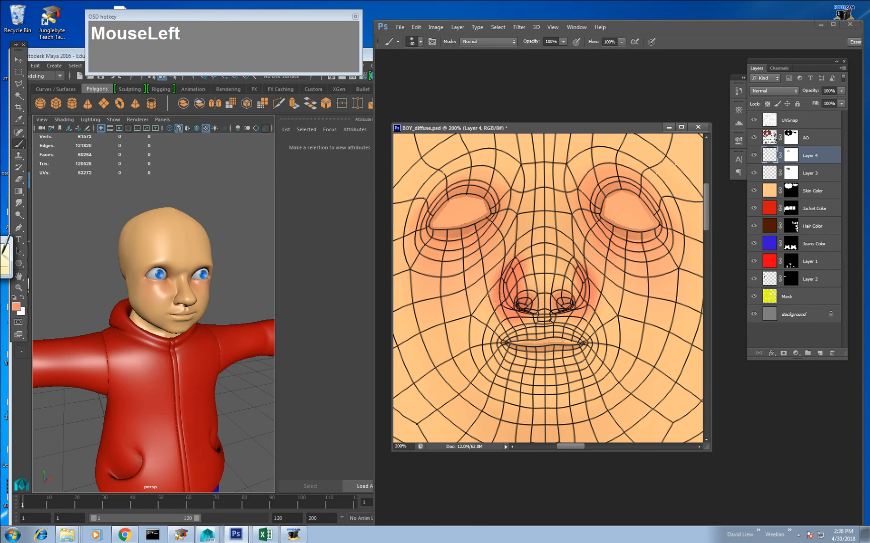
Paint the salmon tint at both mouth corners and on the chin below the lower lip on Layer 4.
key(x)
key(x)
click(506, 347)
click(583, 340)
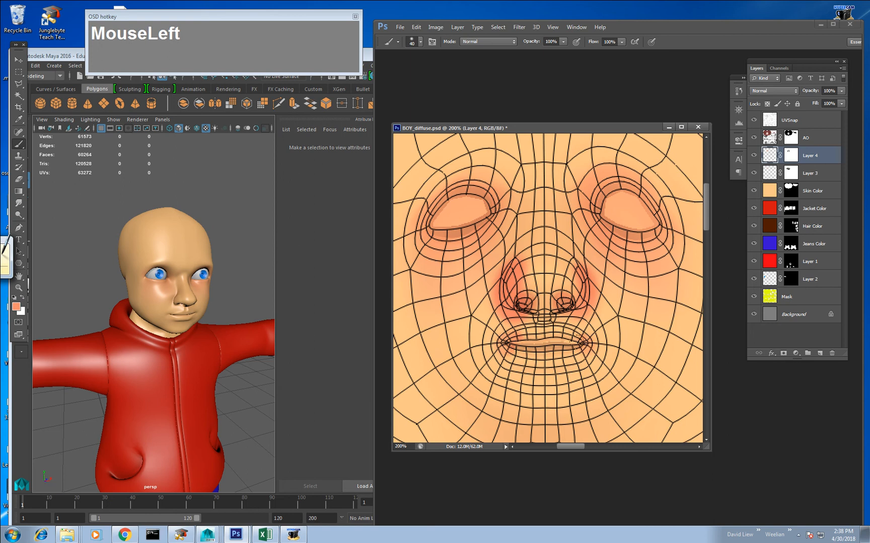
click(589, 344)
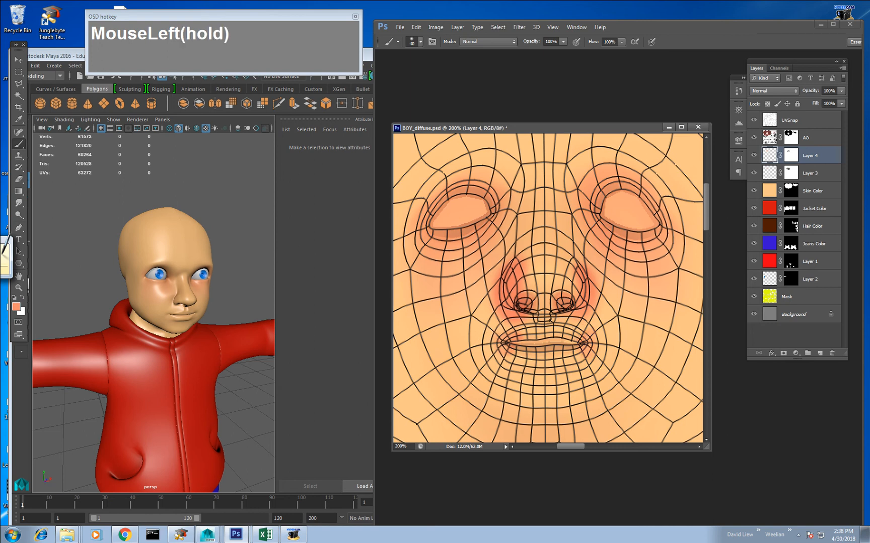
mouse_move(547, 372)
mouse_down()
mouse_move(533, 380)
mouse_move(545, 381)
mouse_up()
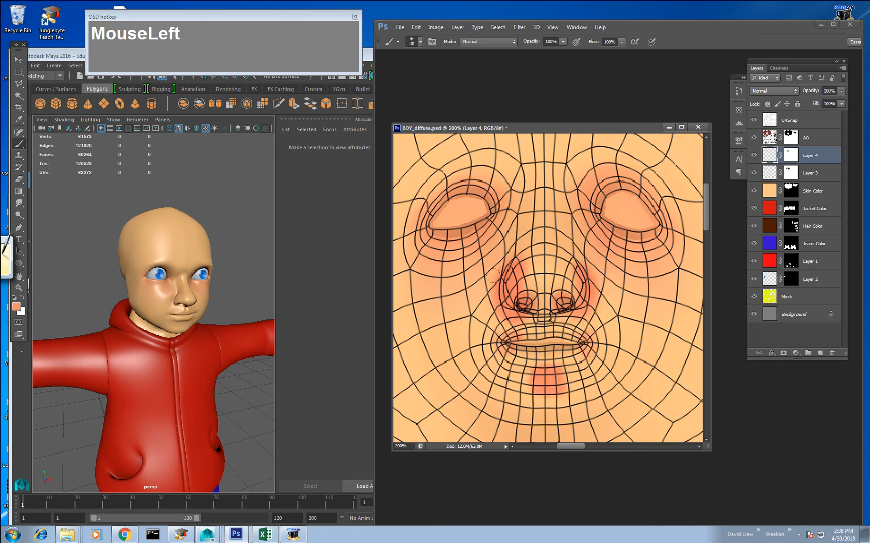
Paint black on Layer 4's mask around the nose with 150 px and 100 px brushes, hiding the UVSnap wireframe to judge the tint.
click(791, 155)
key(x)
drag(543, 270, 535, 274)
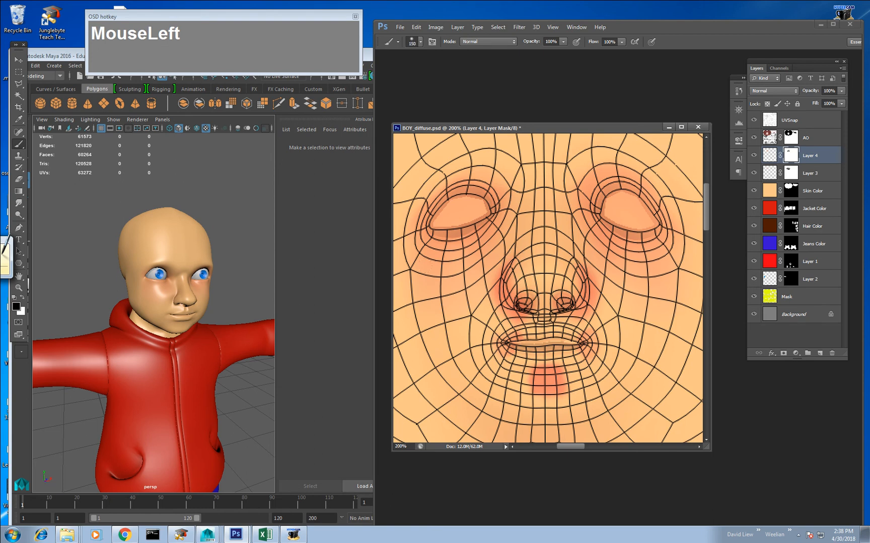
click(753, 120)
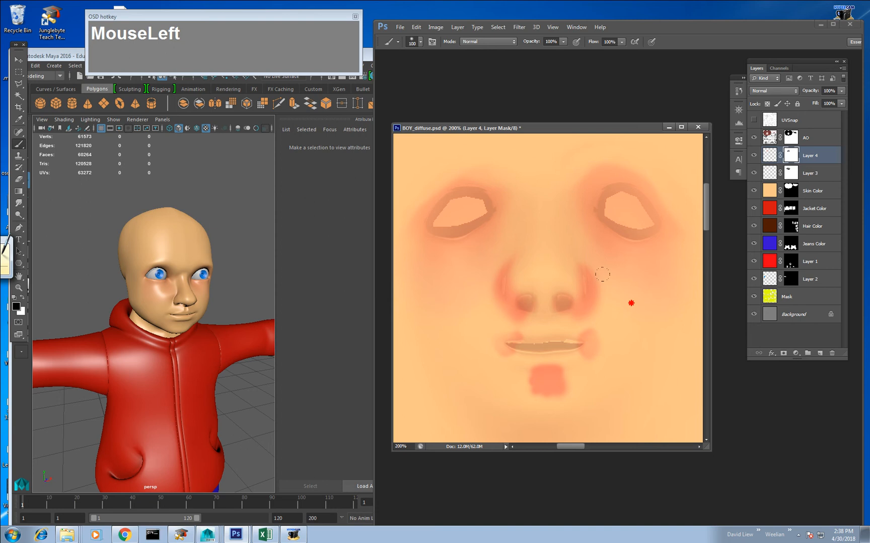
drag(602, 274, 592, 292)
key(ctrl+z)
key(alt+z)
drag(602, 264, 598, 277)
key(bracketleft)
Fade the tint on the nostril wings, mouth corners and chin by painting Layer 4's mask with a 50 px brush at 42% opacity.
click(558, 31)
click(558, 26)
click(564, 44)
click(540, 54)
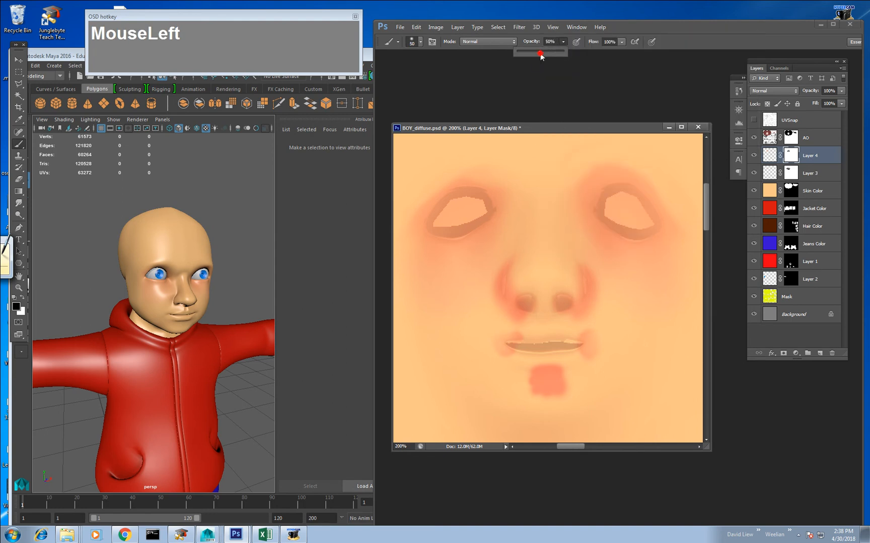
drag(540, 53, 527, 54)
mouse_move(503, 275)
mouse_down()
mouse_move(485, 303)
mouse_move(517, 313)
mouse_up()
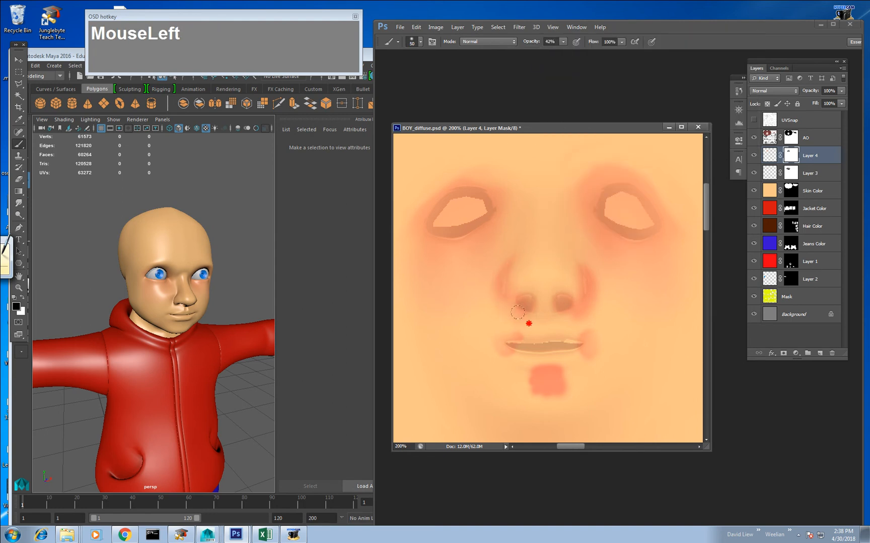
mouse_move(495, 256)
mouse_down()
mouse_move(550, 318)
mouse_move(573, 247)
mouse_up()
drag(486, 346, 507, 354)
mouse_move(520, 388)
mouse_down()
mouse_move(540, 396)
mouse_move(525, 380)
mouse_up()
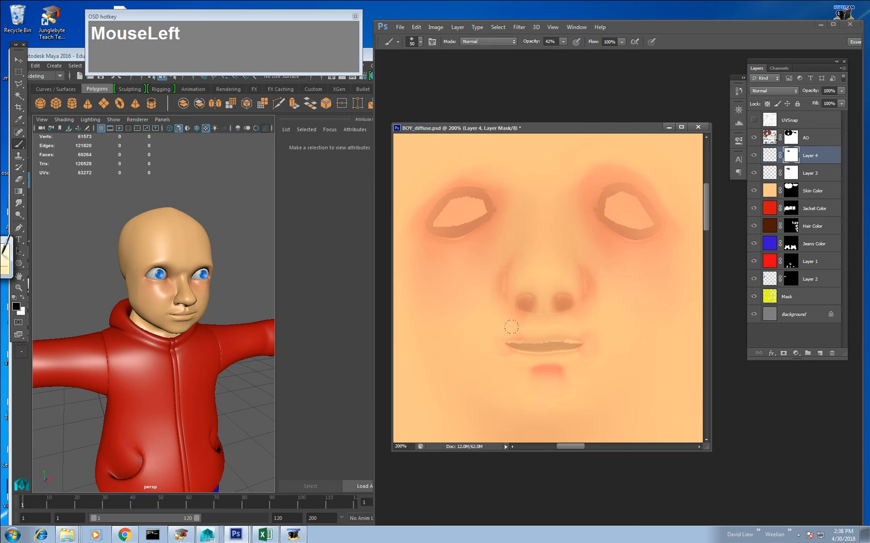
key(z)
click(547, 297)
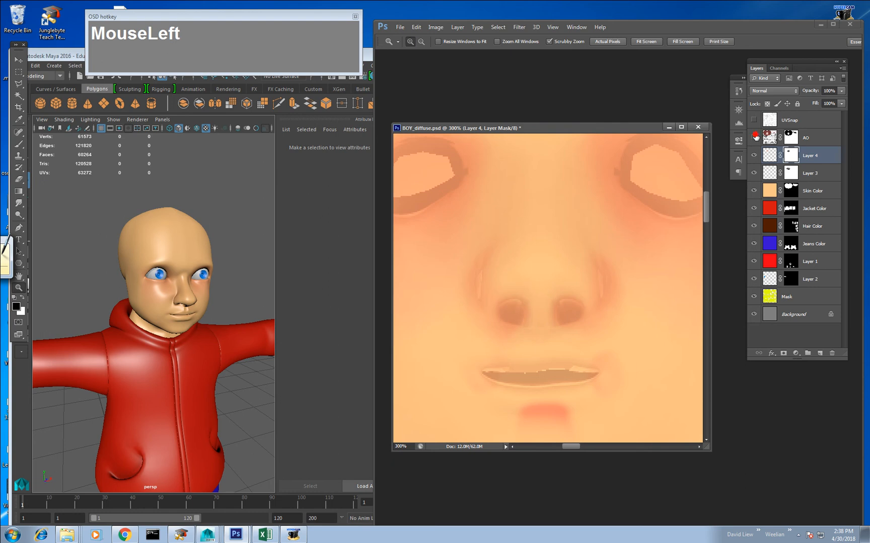
Try painting the nostril on the AO layer at 100% layer opacity with a sampled dark reddish brown, and undo it.
click(754, 136)
click(753, 137)
click(769, 138)
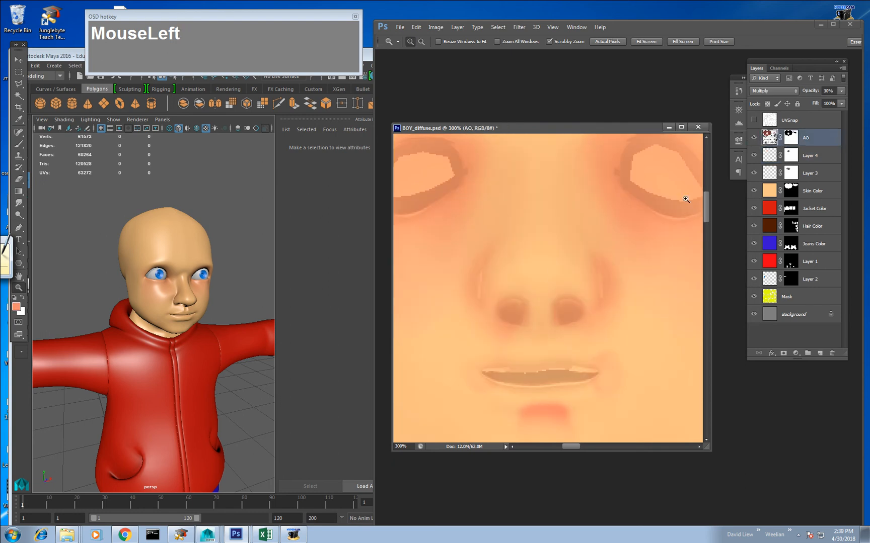
key(b)
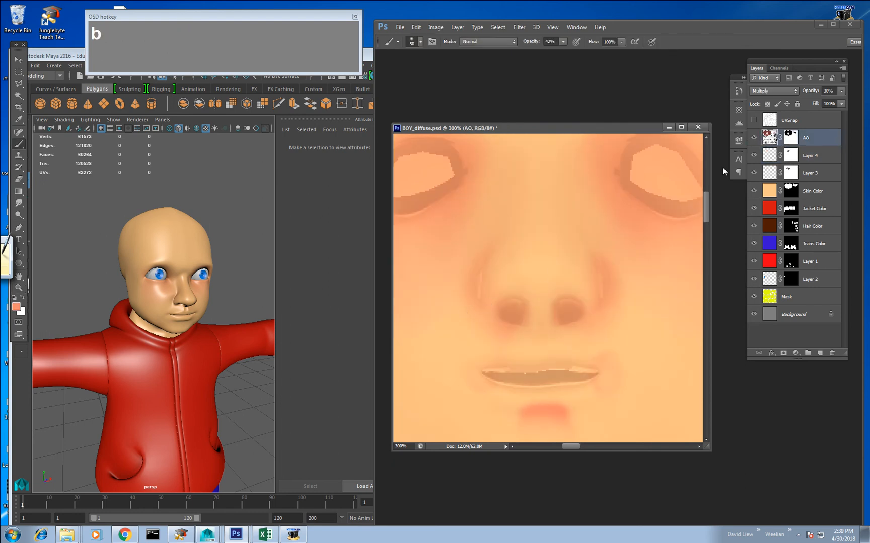
drag(841, 92, 860, 103)
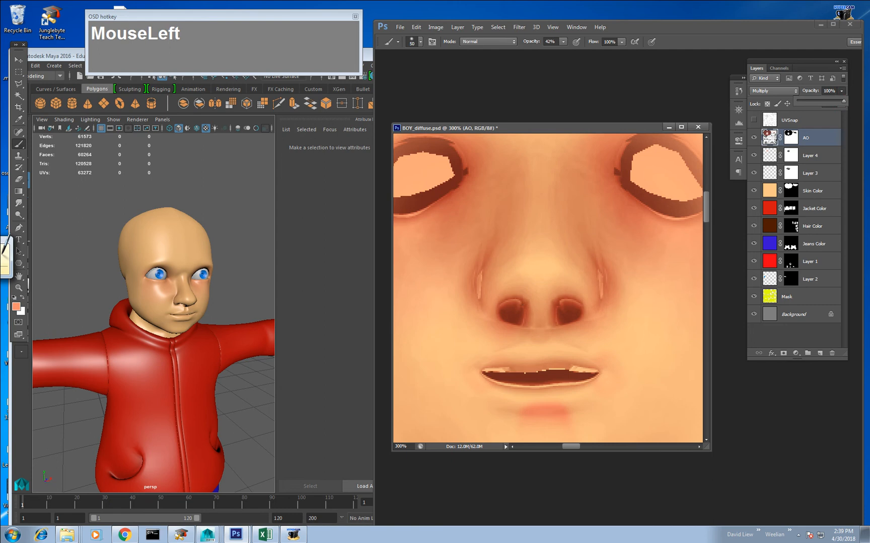
alt+click(516, 312)
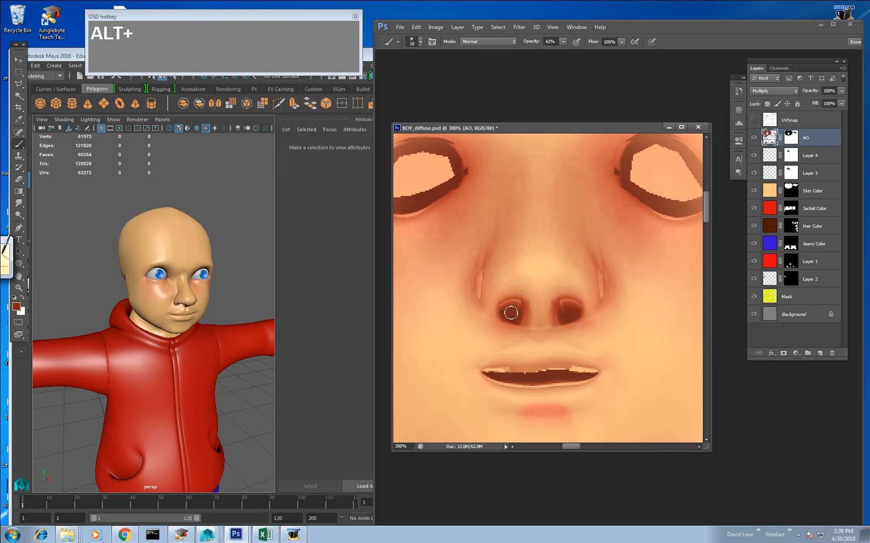
key(bracketright)
mouse_move(511, 313)
mouse_down()
mouse_move(510, 302)
mouse_move(501, 309)
mouse_up()
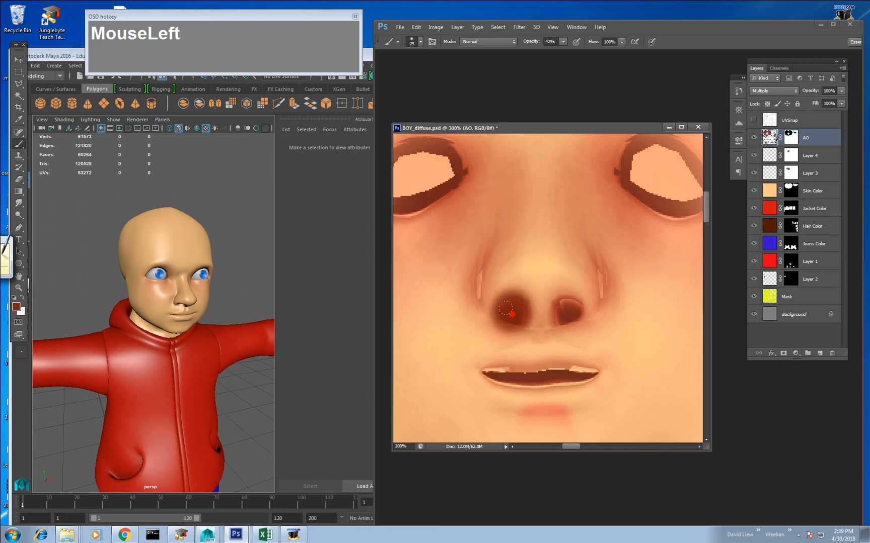
key(ctrl+alt+z)
key(ctrl+alt+z)
key(ctrl+alt+z)
key(ctrl+alt+z)
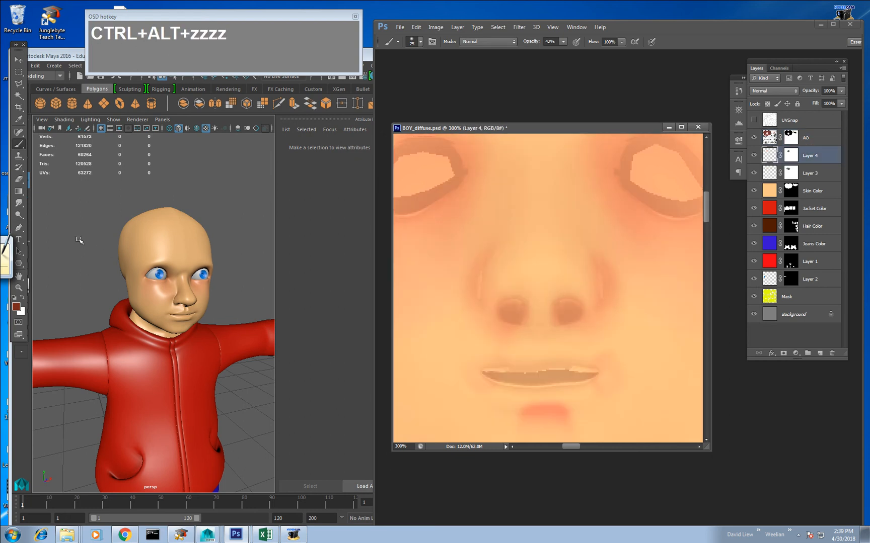
Raise the AO layer's opacity to 100% and smooth the nostrils, nostril-wing creases and mouth line with a 40 px Smudge at 50% strength.
click(769, 137)
click(841, 91)
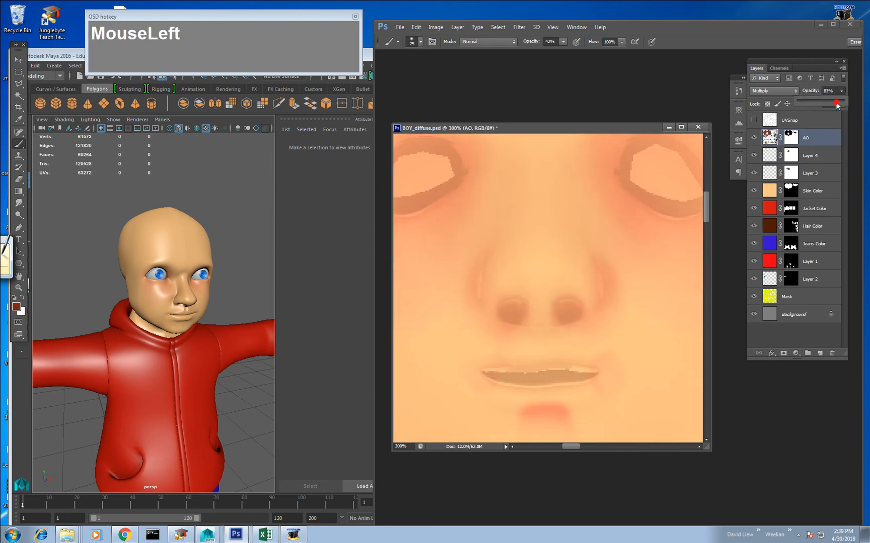
drag(837, 106, 843, 101)
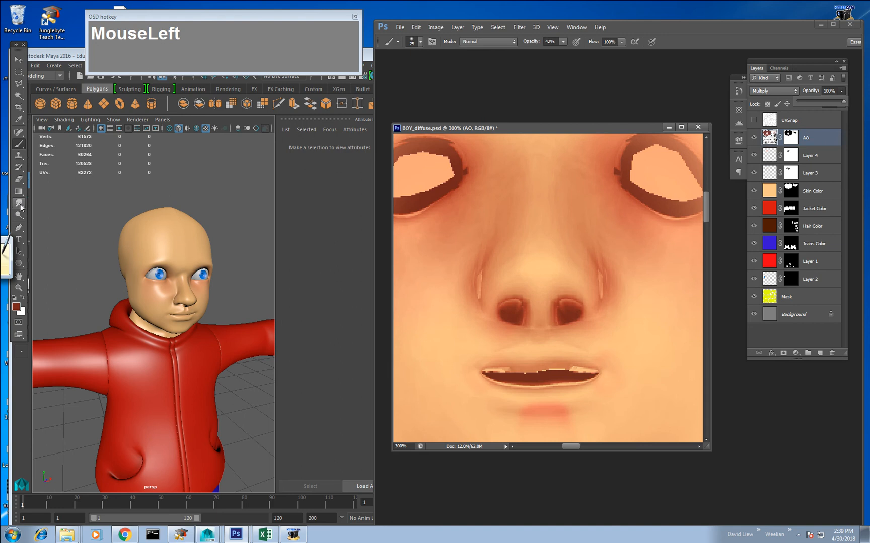
drag(19, 215, 33, 216)
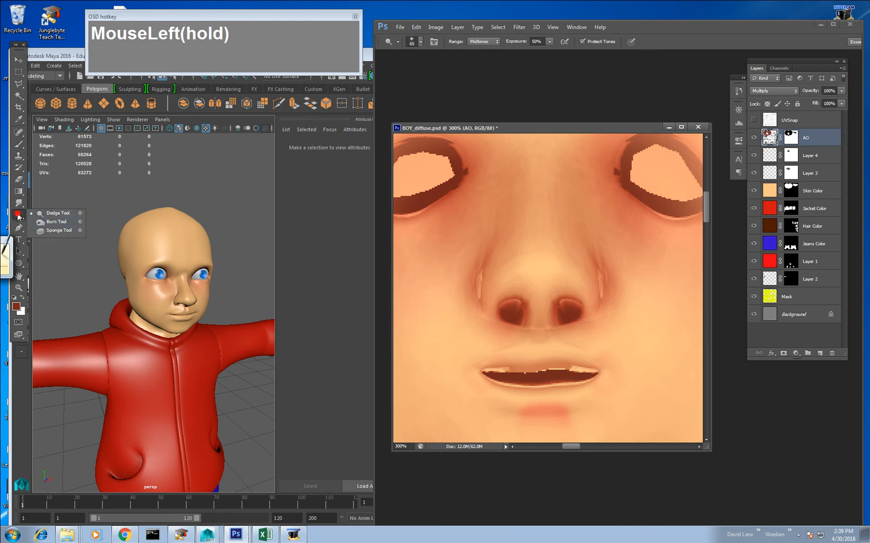
click(19, 203)
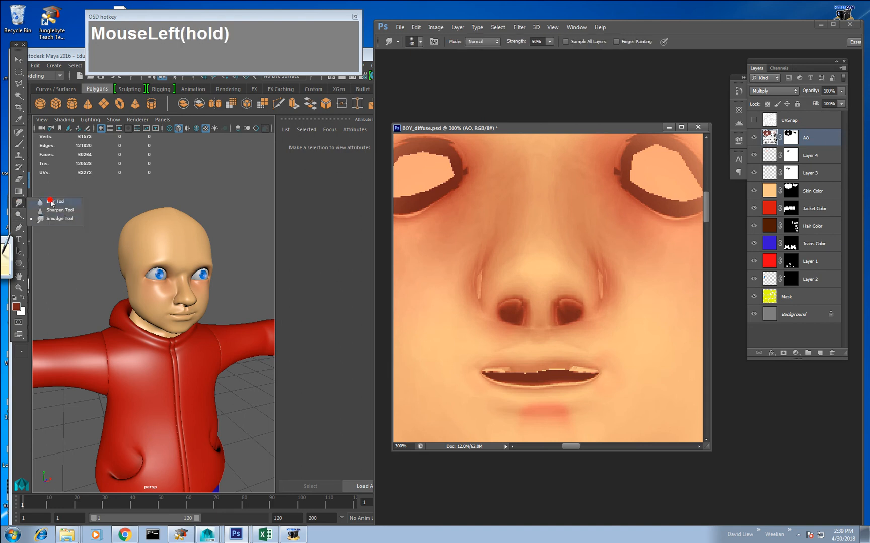
drag(51, 213, 54, 220)
mouse_move(510, 303)
mouse_down()
mouse_move(522, 299)
mouse_move(498, 290)
mouse_up()
mouse_move(554, 299)
mouse_down()
mouse_move(568, 315)
mouse_move(553, 298)
mouse_up()
mouse_move(586, 268)
mouse_down()
mouse_move(596, 285)
mouse_move(582, 248)
mouse_up()
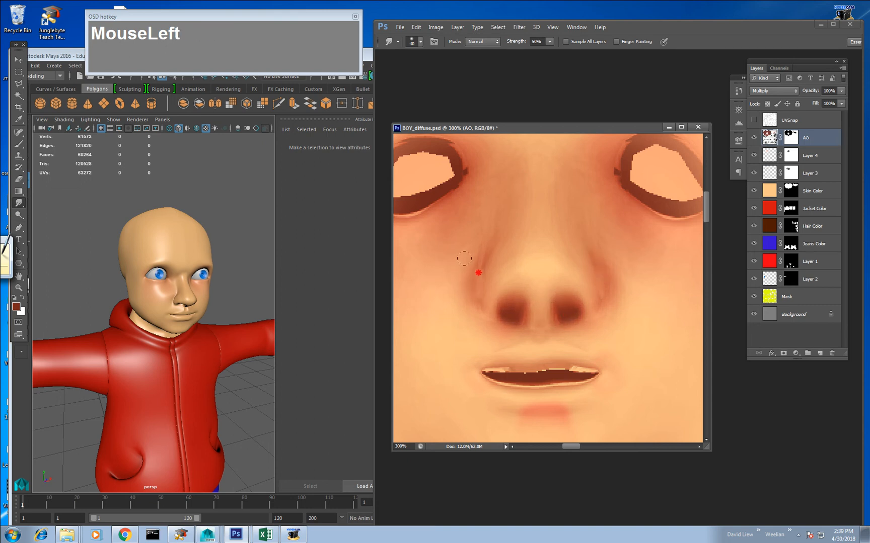
mouse_move(491, 381)
mouse_down()
mouse_move(509, 369)
mouse_move(533, 372)
mouse_move(522, 358)
mouse_move(598, 375)
mouse_move(584, 374)
mouse_up()
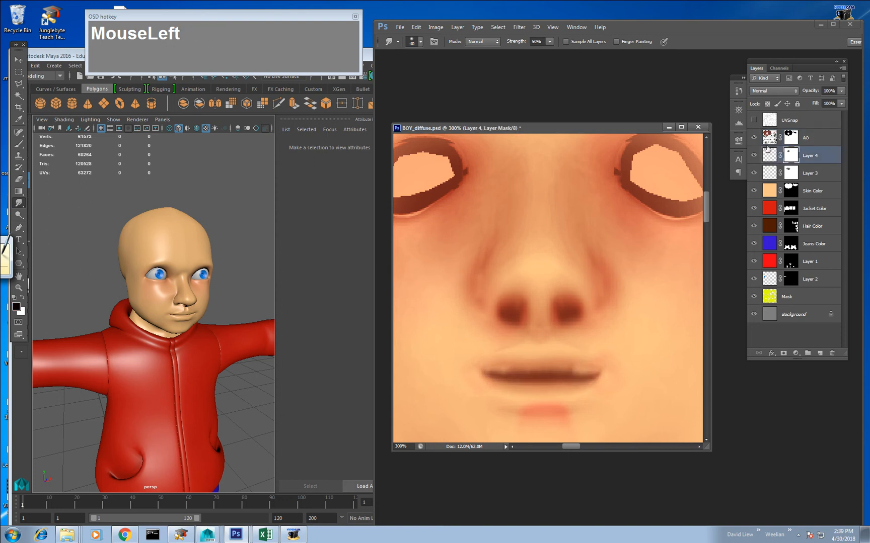
Set the AO layer's opacity to 30% and smudge the salmon tint on the chin on Layer 4.
click(841, 90)
drag(815, 102, 805, 100)
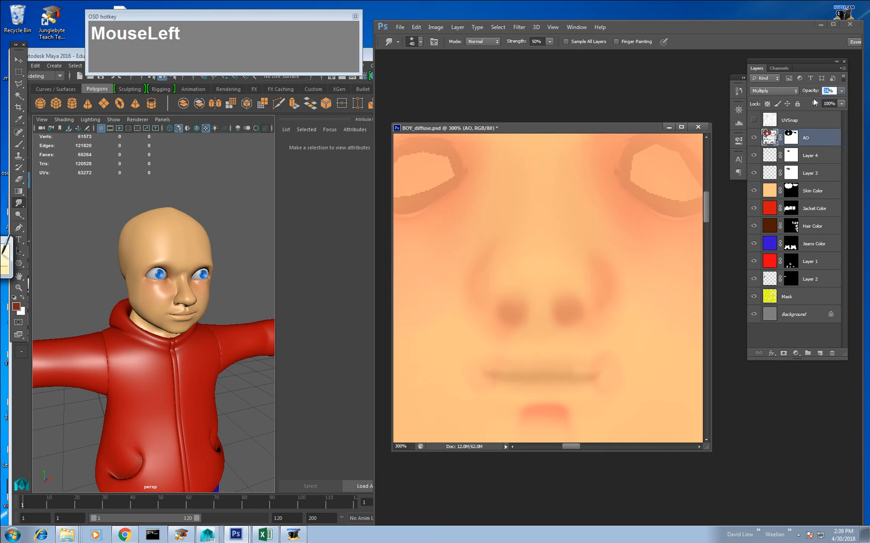
key(KP_0)
click(754, 155)
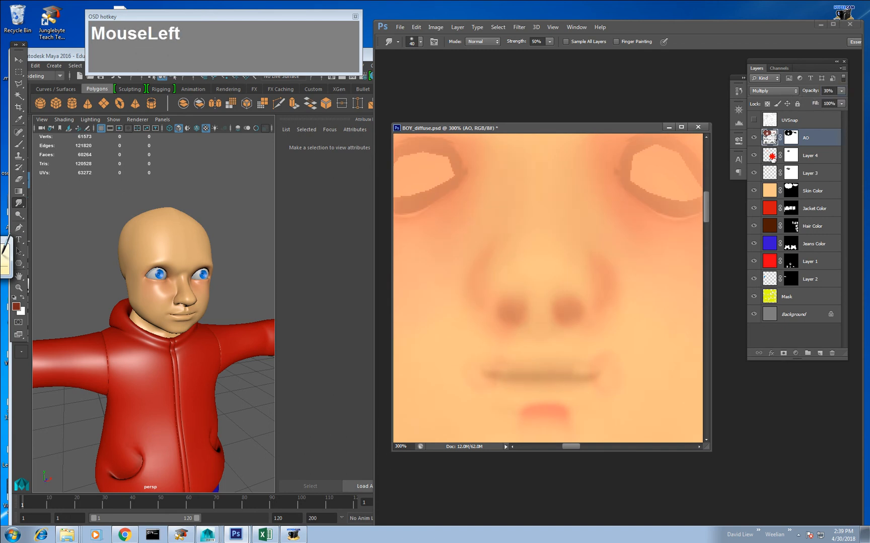
click(753, 157)
mouse_move(533, 417)
mouse_down()
mouse_move(517, 400)
mouse_move(549, 413)
mouse_up()
Save a JPEG copy of the texture over BOY_diffuse.jpg in the sourceimages folder.
key(ctrl+shift+s)
key(Tab)
key(j)
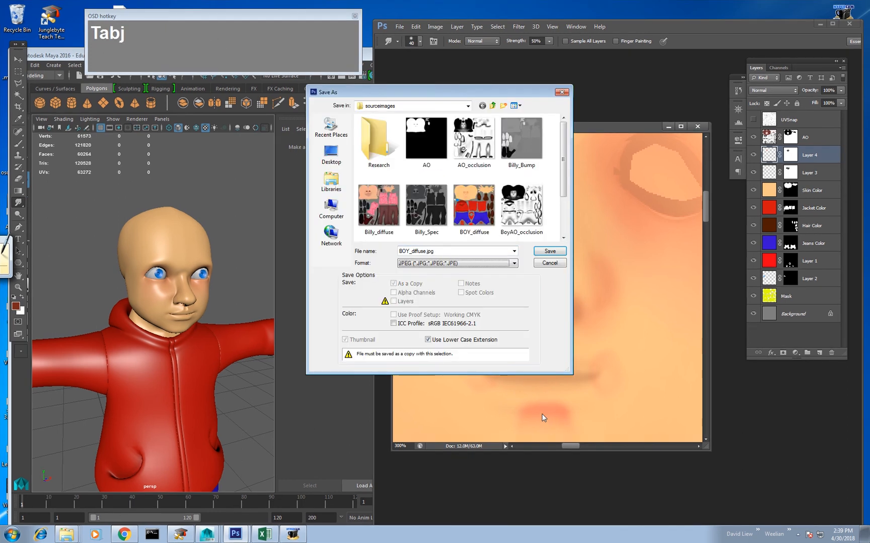
key(Return)
key(Return)
Switch to Maya, reload the BOY_diffuse.jpg texture on the head and inspect the head from the front and side.
click(203, 326)
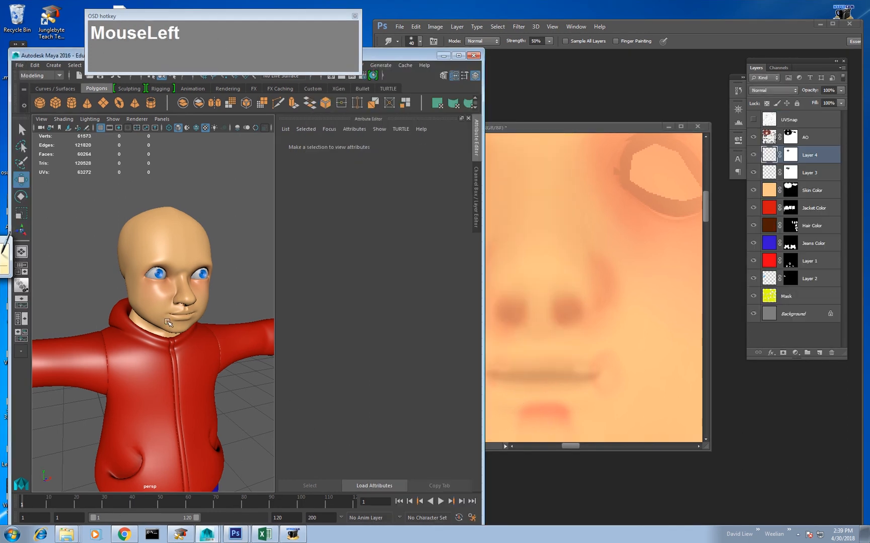
click(168, 323)
click(451, 250)
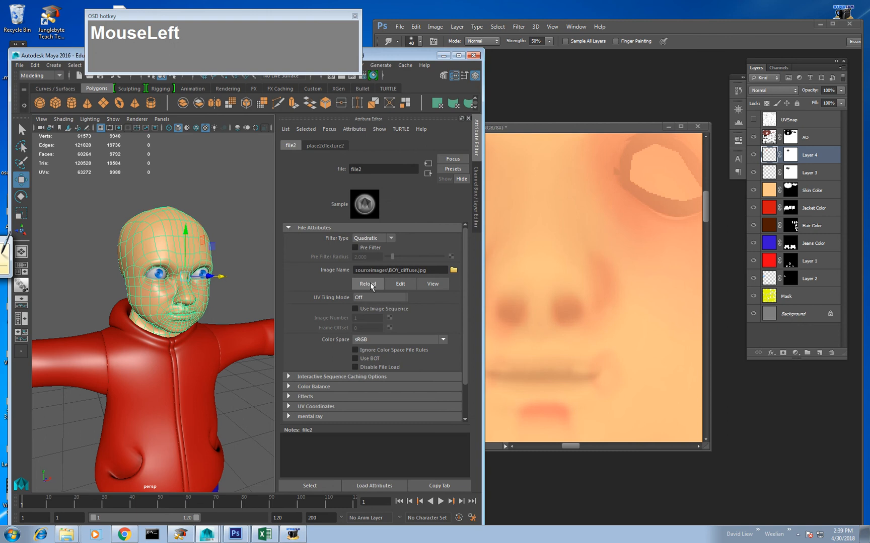
click(237, 297)
alt+drag(233, 297, 210, 339)
alt+right_drag(210, 339, 216, 346)
alt+drag(215, 346, 147, 278)
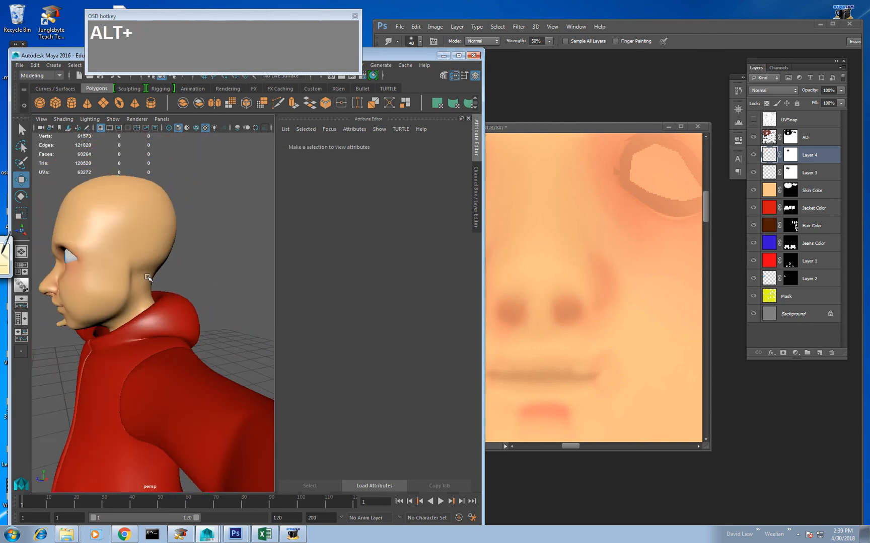
Switch to Photoshop and show the UVSnap wireframe over the whole head layout, toggling Layer 4 to compare its tint.
middle_click(551, 330)
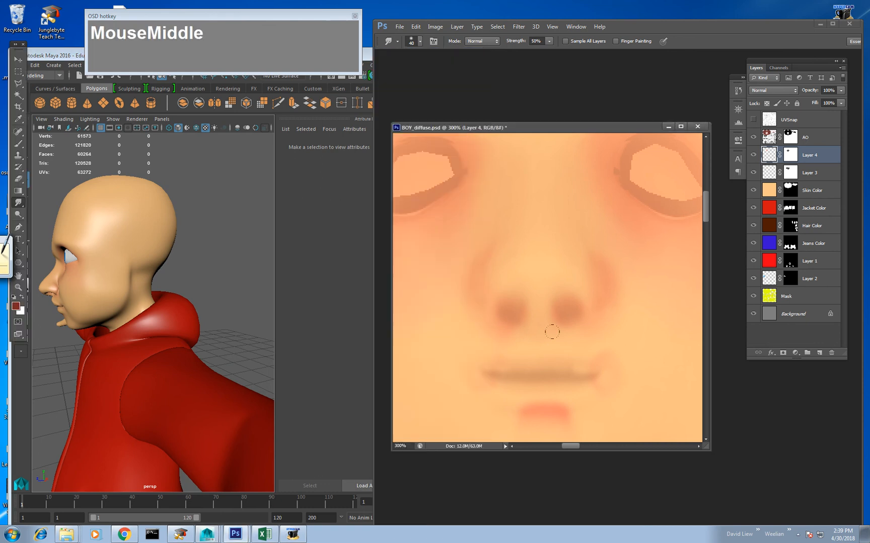
key(z)
alt+click(575, 332)
alt+click(574, 331)
alt+click(575, 330)
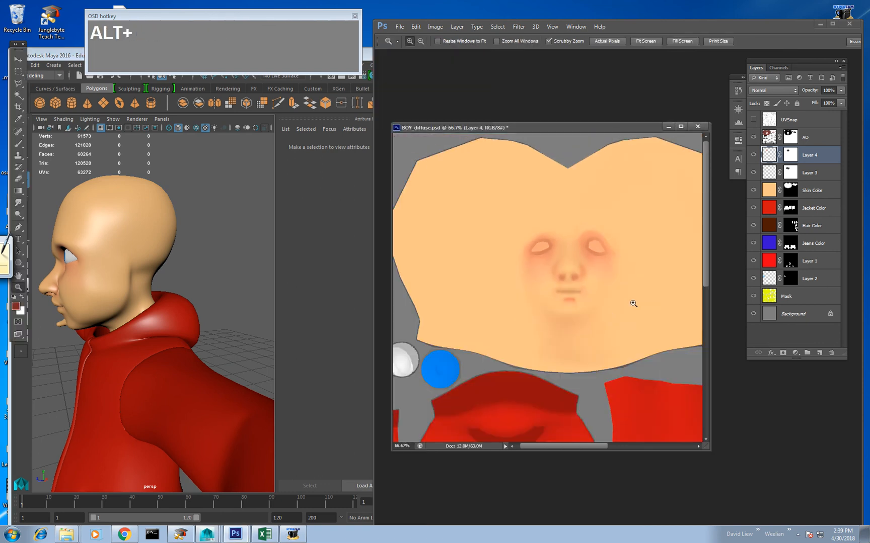
click(754, 119)
key(b)
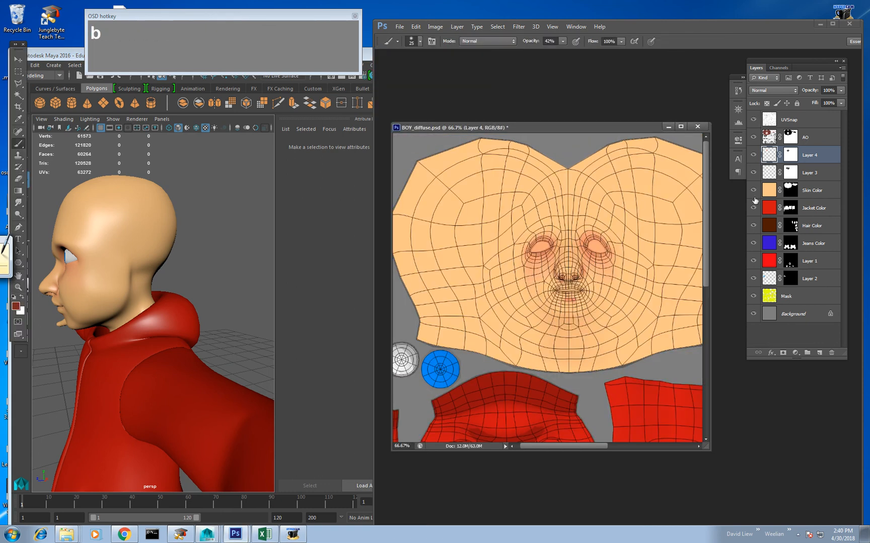
click(753, 155)
click(753, 156)
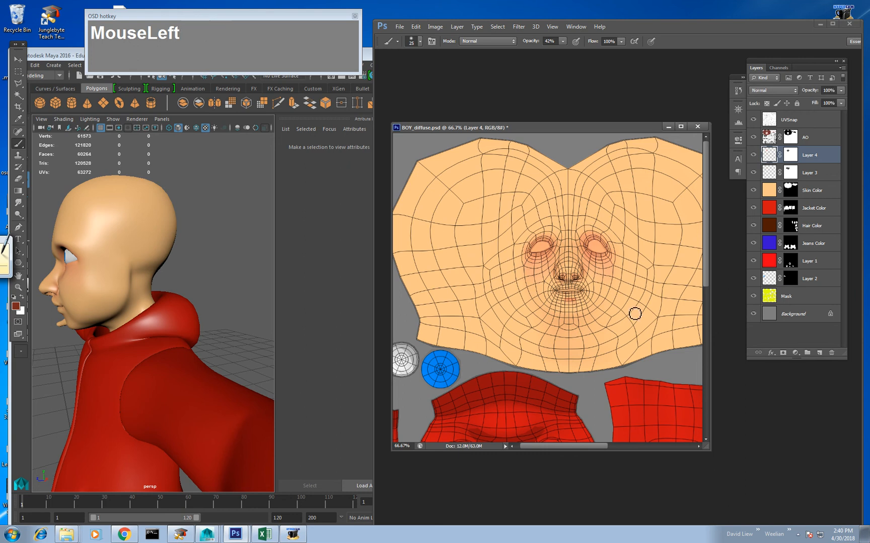
key(b)
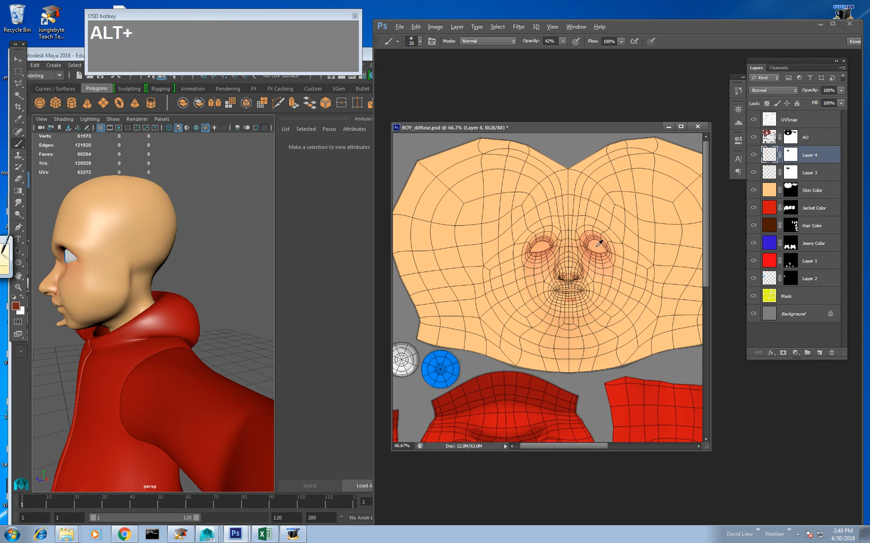
Paint a band of the salmon tint sampled from the eye area along the whole jawline on Layer 4 with a 100 px brush.
alt+click(598, 245)
key(bracketright)
key(bracketright)
key(bracketright)
key(bracketright)
mouse_move(644, 283)
mouse_down()
mouse_move(632, 318)
mouse_move(648, 274)
mouse_move(648, 298)
mouse_move(604, 339)
mouse_move(578, 344)
mouse_move(618, 342)
mouse_up()
mouse_move(543, 346)
mouse_down()
mouse_move(474, 260)
mouse_move(524, 338)
mouse_up()
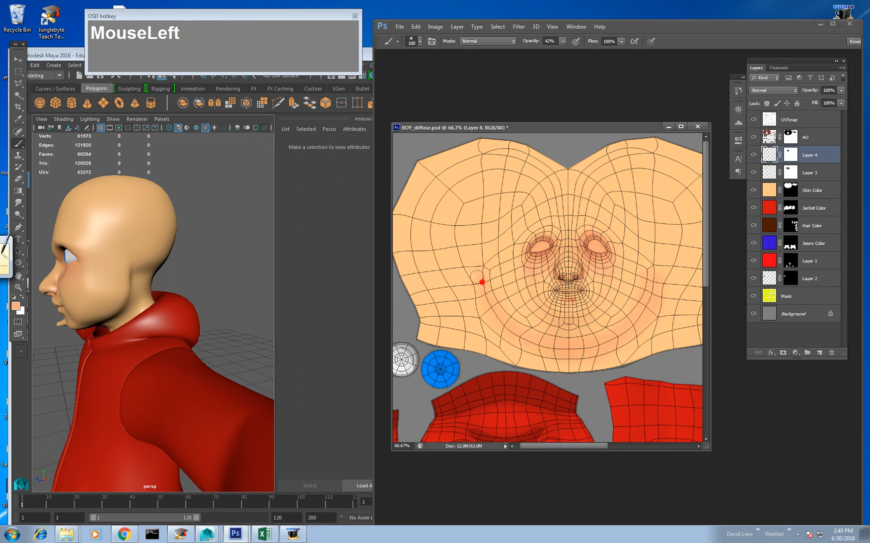
drag(477, 278, 471, 319)
drag(632, 324, 657, 294)
Soften the inner edge of the jawline tint on Layer 4 with a 125 px eraser.
key(e)
drag(489, 254, 542, 327)
mouse_move(614, 317)
mouse_down()
mouse_move(638, 268)
mouse_move(608, 324)
mouse_up()
key(space)
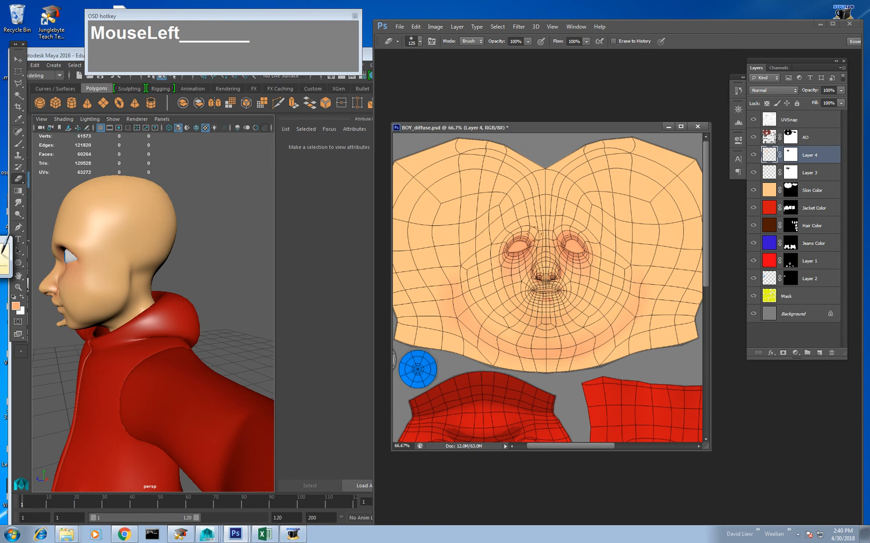
Paint the tint above the outer corners of both eyes on Layer 4.
mouse_move(591, 209)
mouse_down()
mouse_move(588, 200)
mouse_move(598, 229)
mouse_up()
key(b)
mouse_move(487, 216)
mouse_down()
mouse_move(490, 200)
mouse_move(497, 227)
mouse_up()
Erase the edges of the tint above the eyes on Layer 4 with a soft eraser enlarged to 116 px.
key(e)
click(491, 199)
right_click(479, 174)
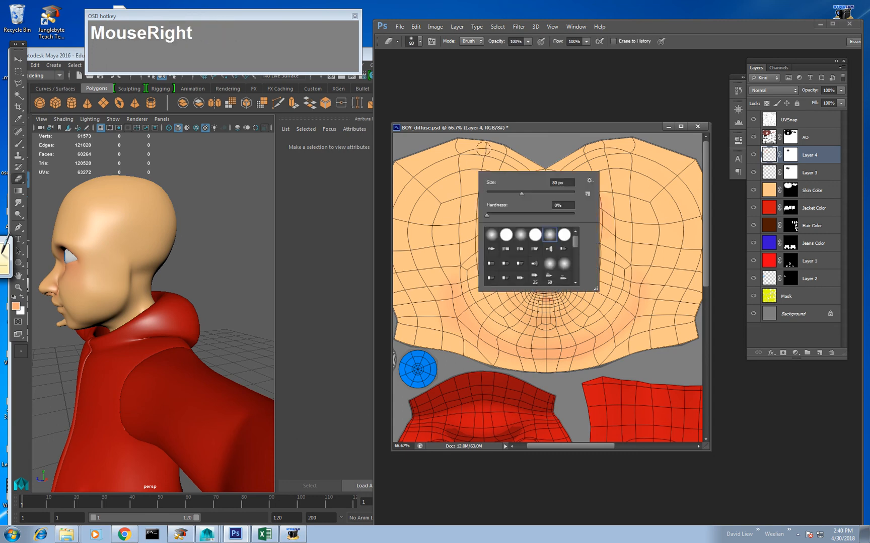
click(535, 195)
click(442, 211)
click(495, 210)
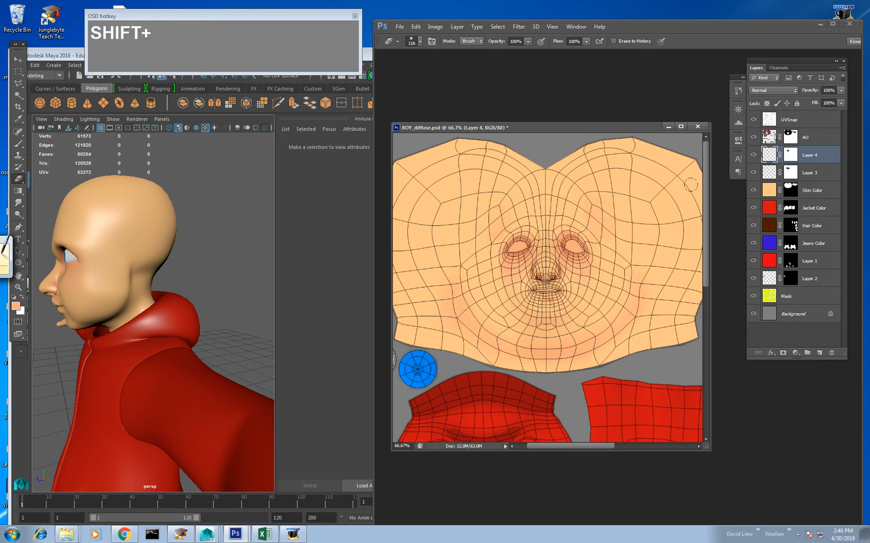
Hide the UVSnap layer and save the texture as a JPEG copy named BOY_diffuse.jpg.
click(753, 119)
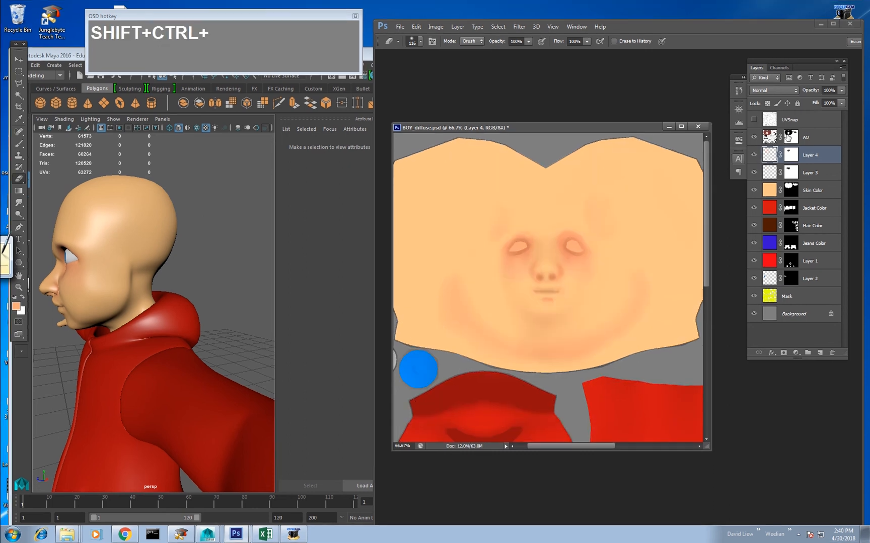
key(ctrl+shift+s)
key(Tab)
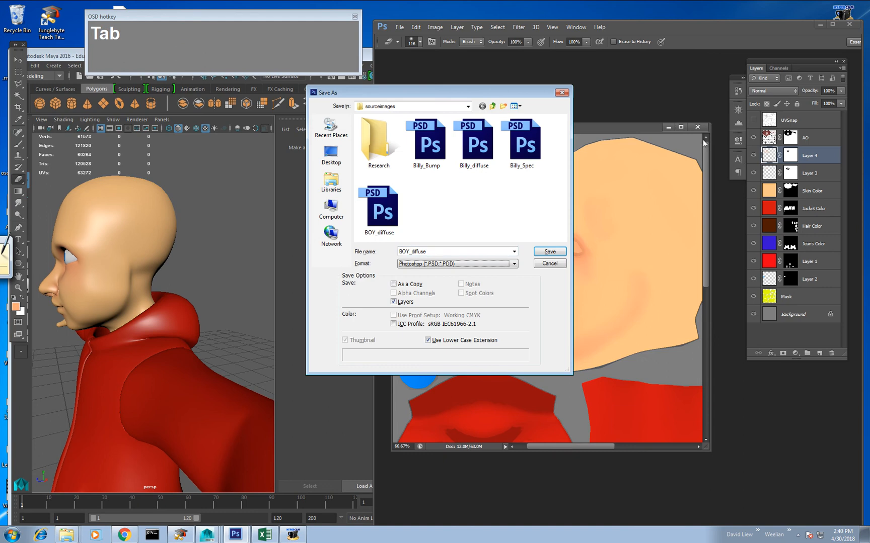
key(Return)
key(Return)
Switch to Maya and reload BOY_diffuse.jpg in the head material's color file texture.
click(151, 213)
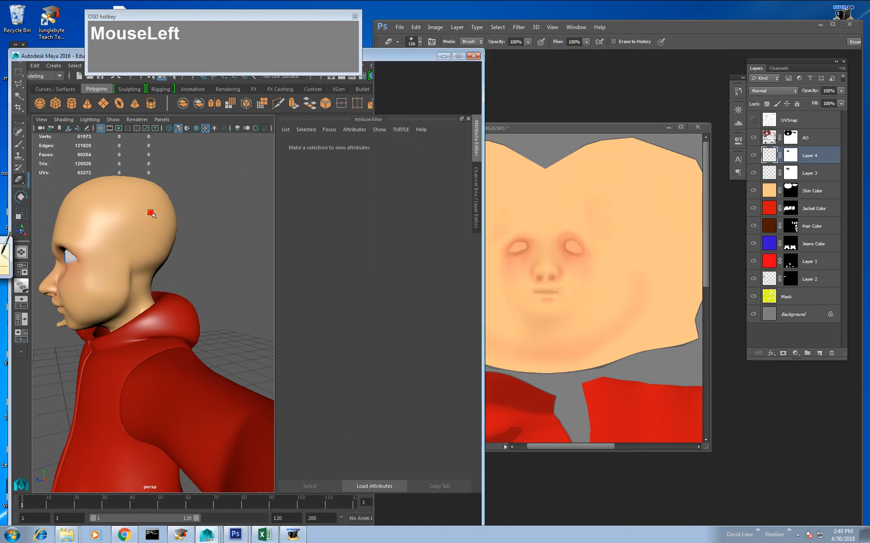
click(451, 252)
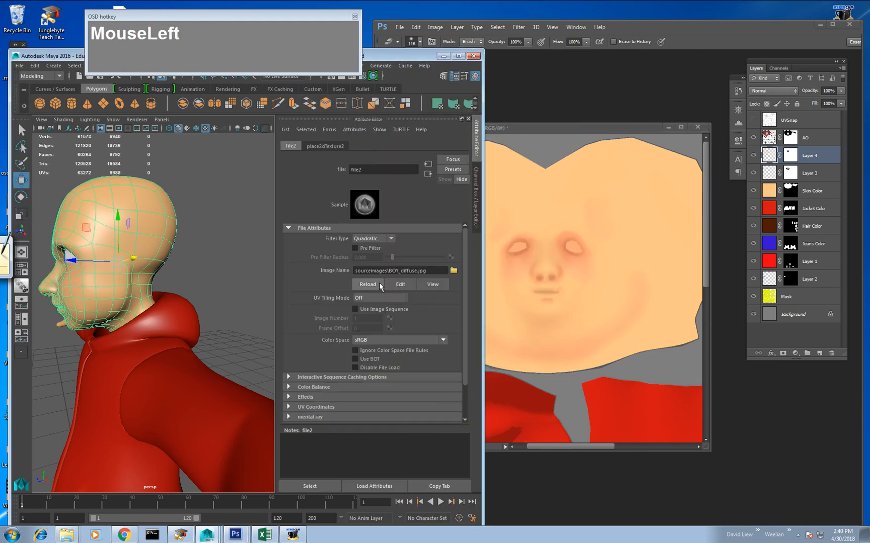
click(236, 277)
mouse_move(214, 292)
alt+mouse_down()
mouse_move(312, 298)
mouse_move(214, 295)
alt+mouse_up()
Return to Photoshop and erase the faint blush above the eyes on Layer 4.
key(alt+Tab)
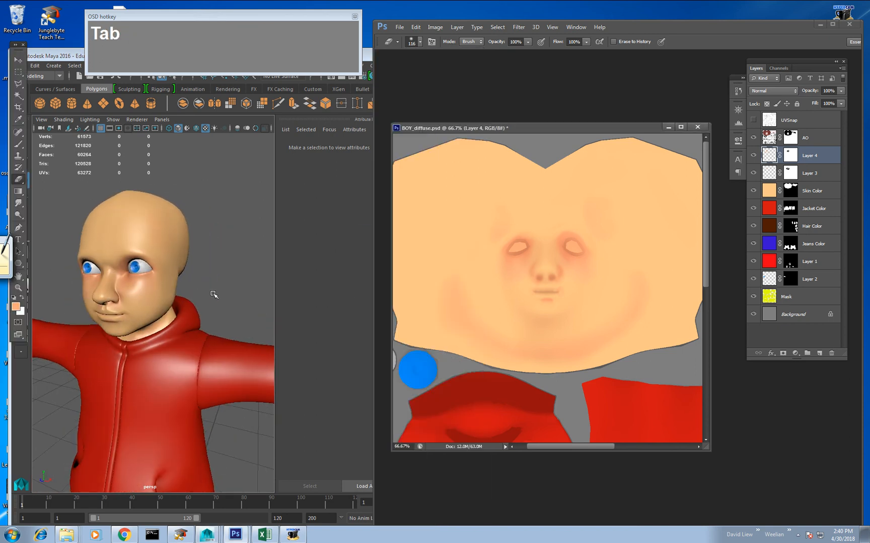
mouse_move(510, 211)
mouse_down()
mouse_move(504, 217)
mouse_move(537, 206)
mouse_move(474, 261)
mouse_up()
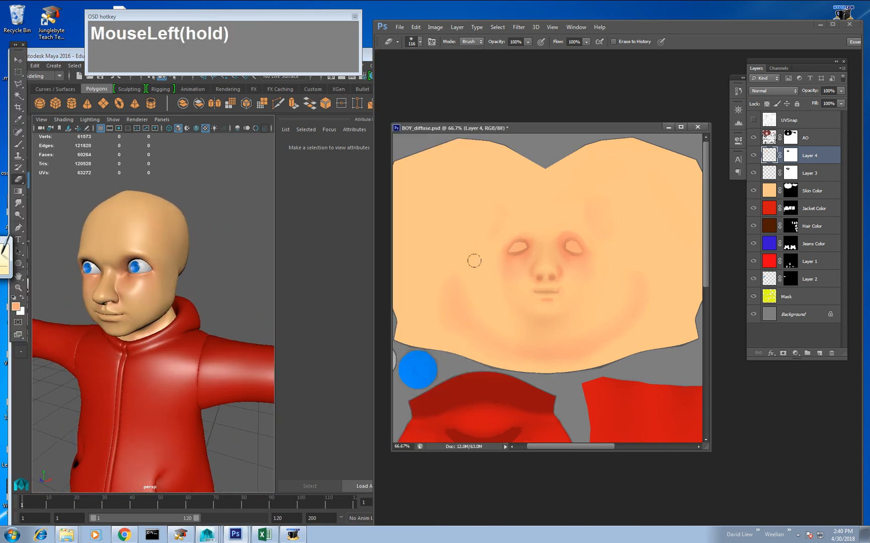
drag(556, 207, 569, 213)
Set Layer 4's opacity to 50% and toggle its visibility to compare the blush before and after.
click(825, 91)
key(Delete)
key(Delete)
key(Delete)
text(5)
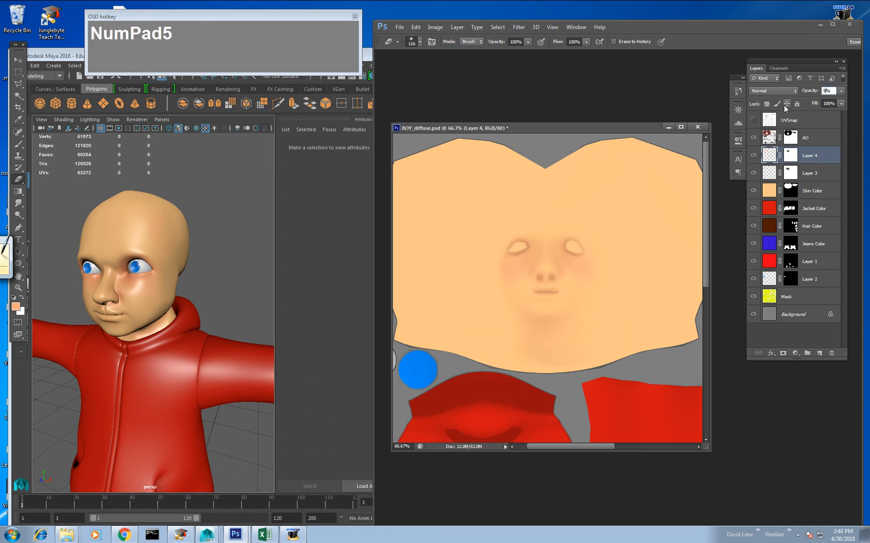
text(0)
click(753, 157)
click(753, 157)
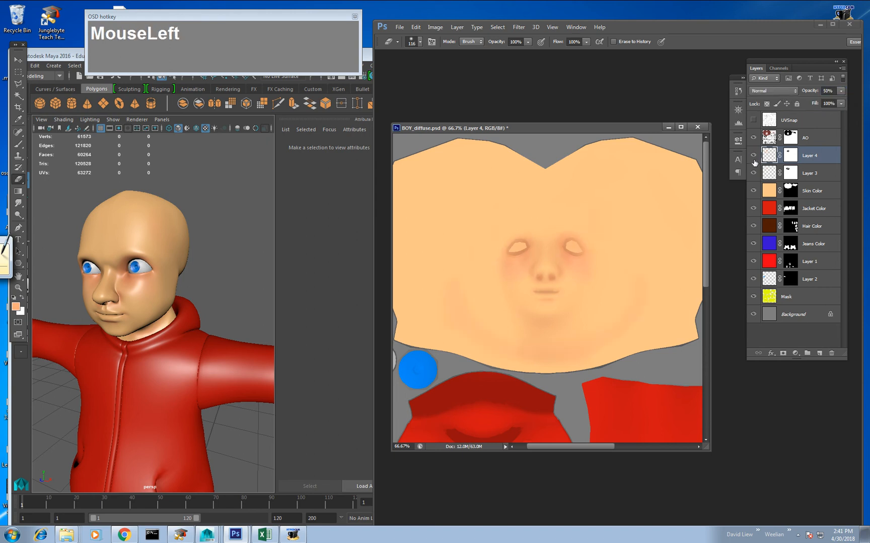
click(753, 157)
click(753, 157)
click(754, 156)
click(753, 156)
Brush black at 42% opacity on Layer 4's mask beside the inner corner of the eye.
click(791, 155)
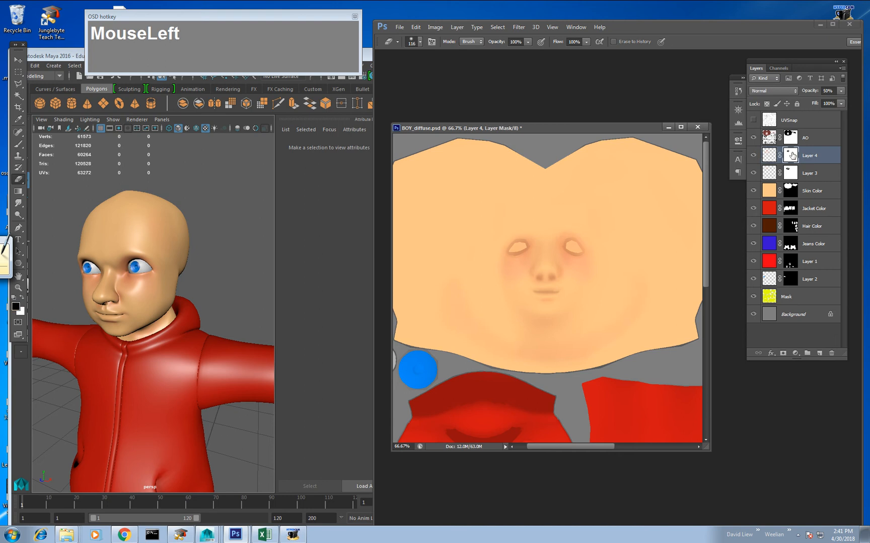
key(b)
click(526, 234)
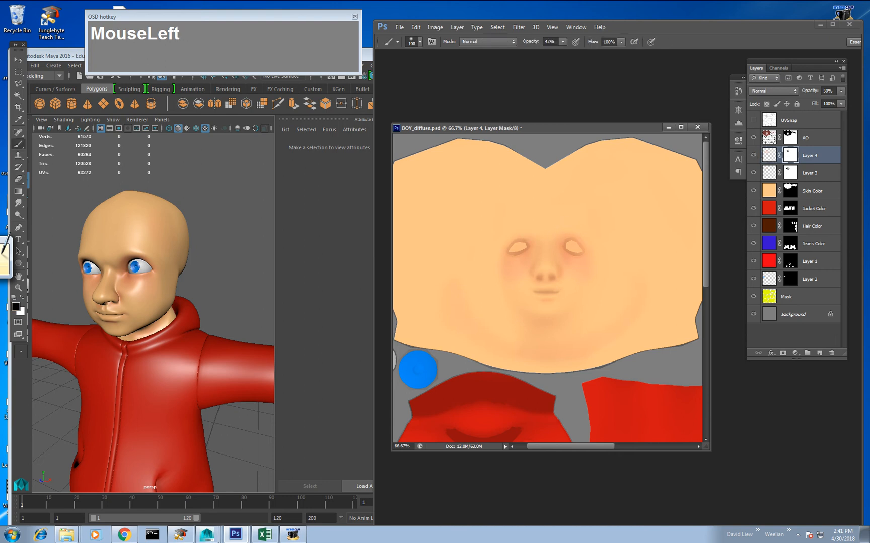
Check the Skin Color layer's contribution and shift its color balance toward a pinker tone.
click(753, 190)
click(754, 191)
click(768, 191)
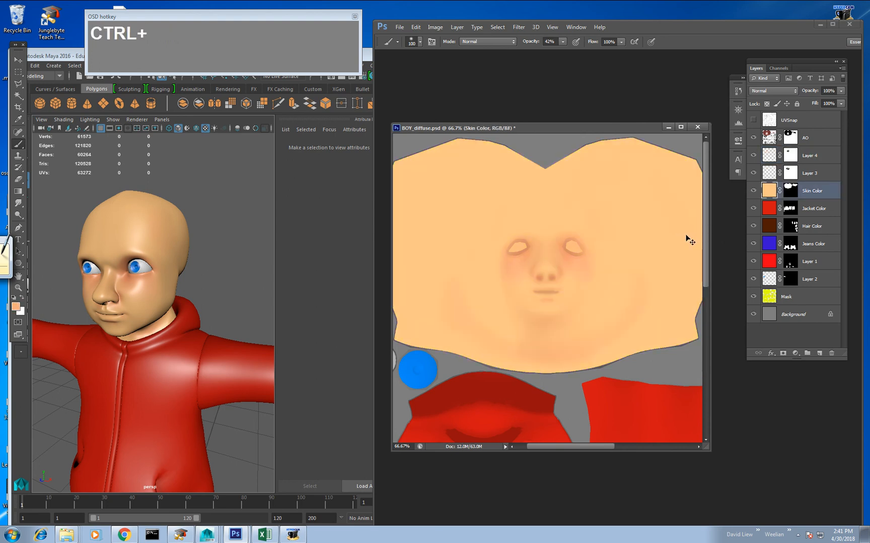
key(ctrl+b)
drag(297, 146, 283, 149)
click(394, 110)
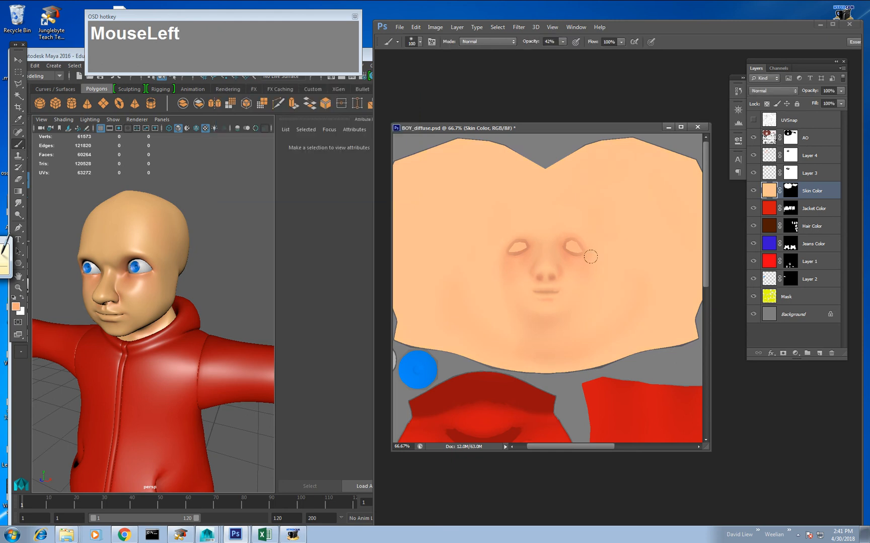
Save the recolored skin texture as a JPEG, overwriting BOY_diffuse.jpg.
key(ctrl+shift+s)
key(Tab)
key(j)
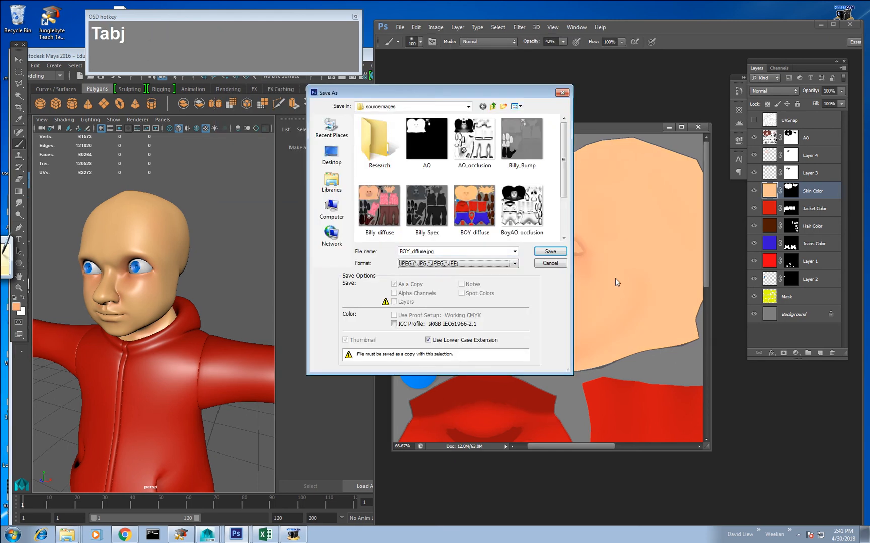
key(Return)
key(Return)
Switch to Maya and reload the color texture of the head's Character material.
click(170, 233)
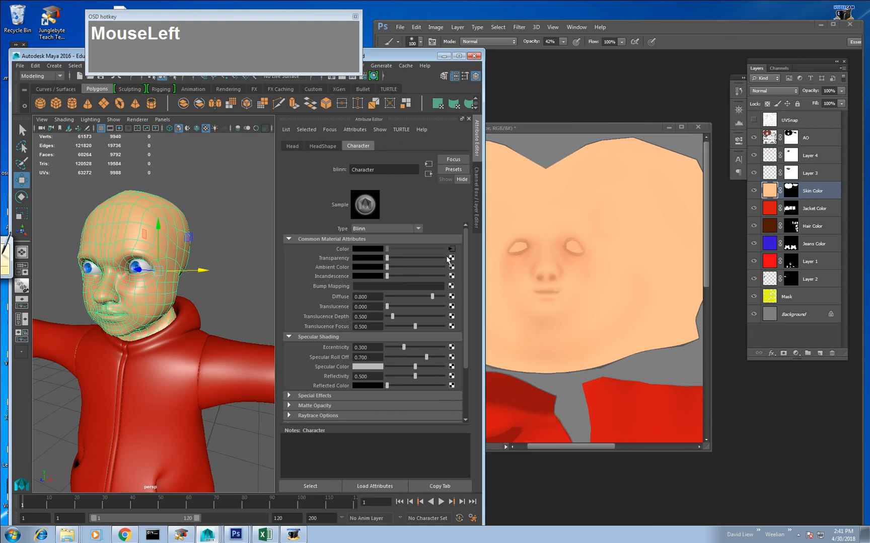
click(452, 248)
click(208, 298)
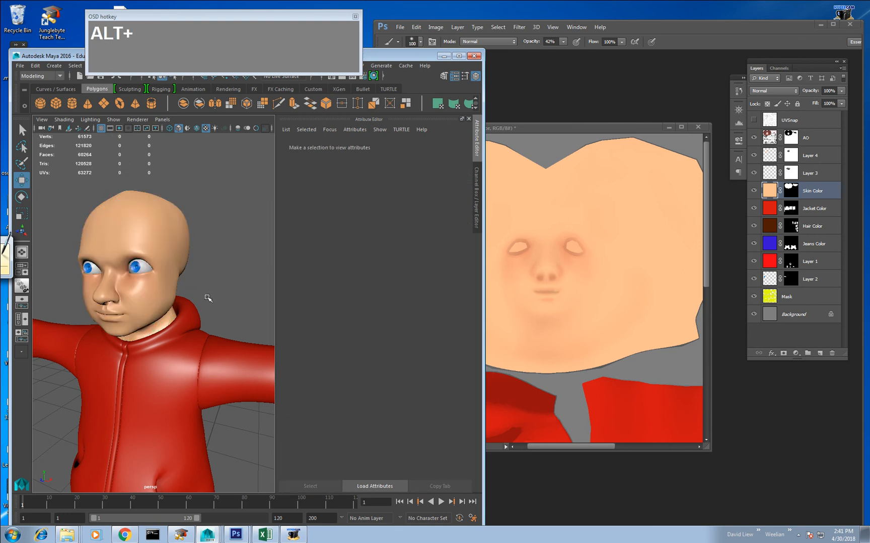
Examine the updated skin tone on the character's face from several angles and distances.
alt+scroll(193, 260, down, 3)
mouse_move(214, 285)
alt+mouse_down()
mouse_move(263, 287)
mouse_move(200, 278)
mouse_move(208, 287)
alt+mouse_up()
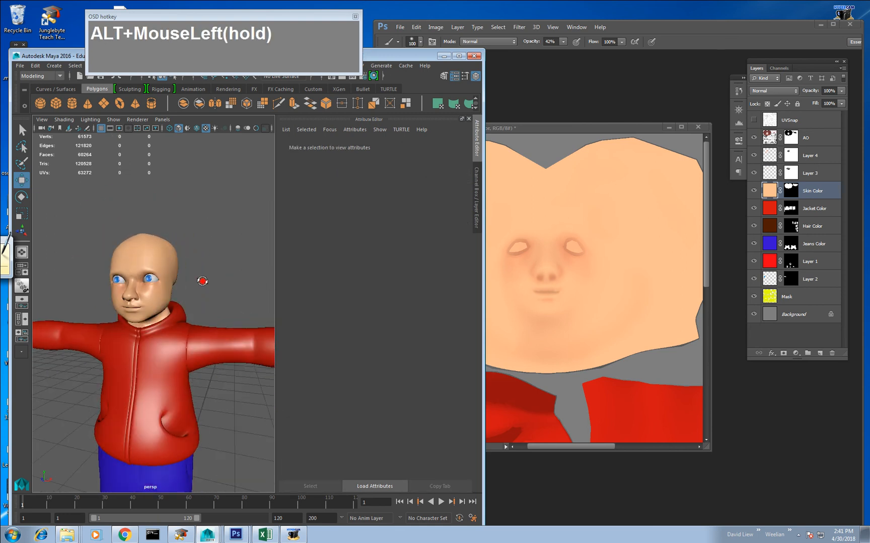
alt+right_drag(208, 288, 235, 299)
alt+drag(235, 299, 198, 262)
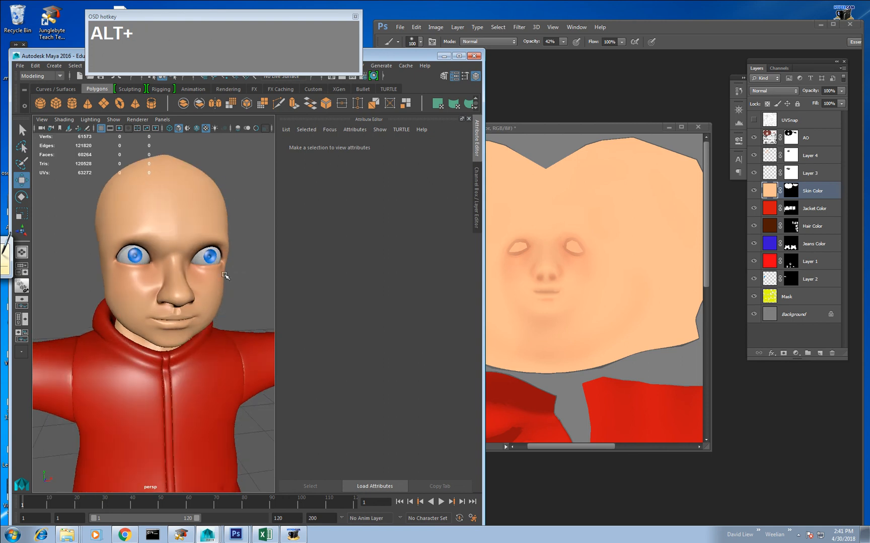
alt+right_drag(224, 276, 130, 328)
alt+drag(129, 325, 132, 316)
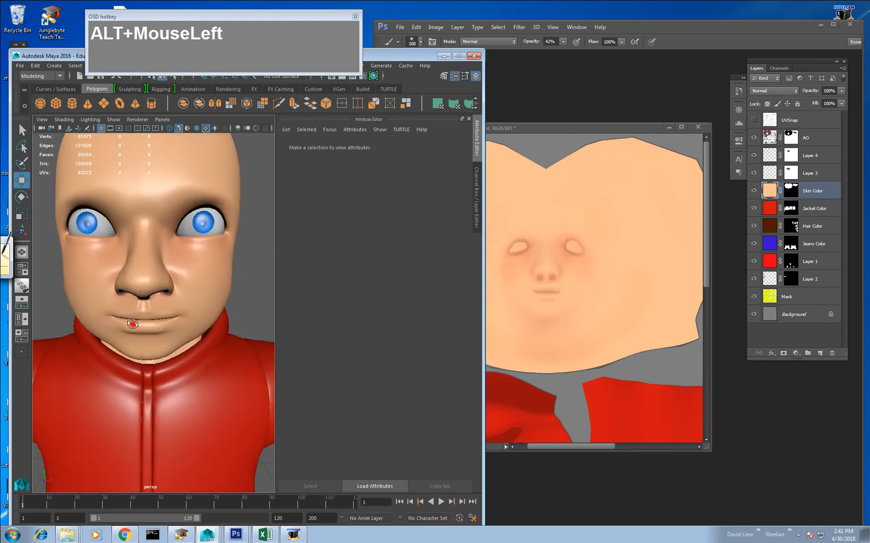
alt+right_drag(132, 317, 144, 308)
Return to Photoshop and show the UVSnap wireframe over a close-up of the mouth area.
middle_click(552, 298)
key(z)
click(552, 298)
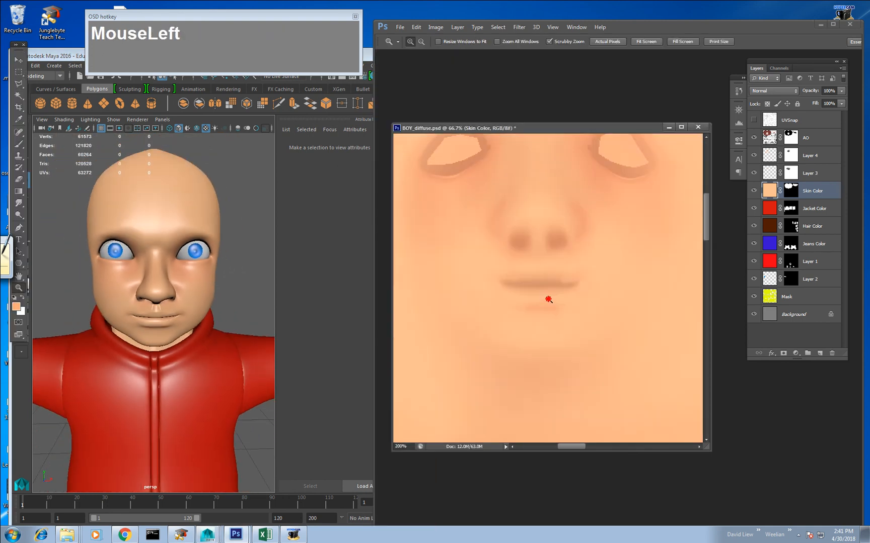
click(550, 300)
alt+click(553, 294)
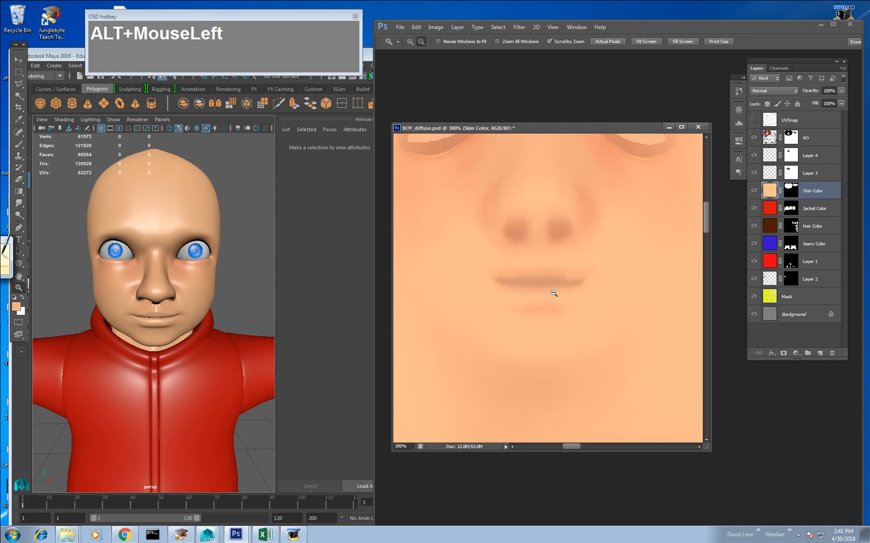
click(754, 120)
drag(581, 256, 584, 285)
click(552, 313)
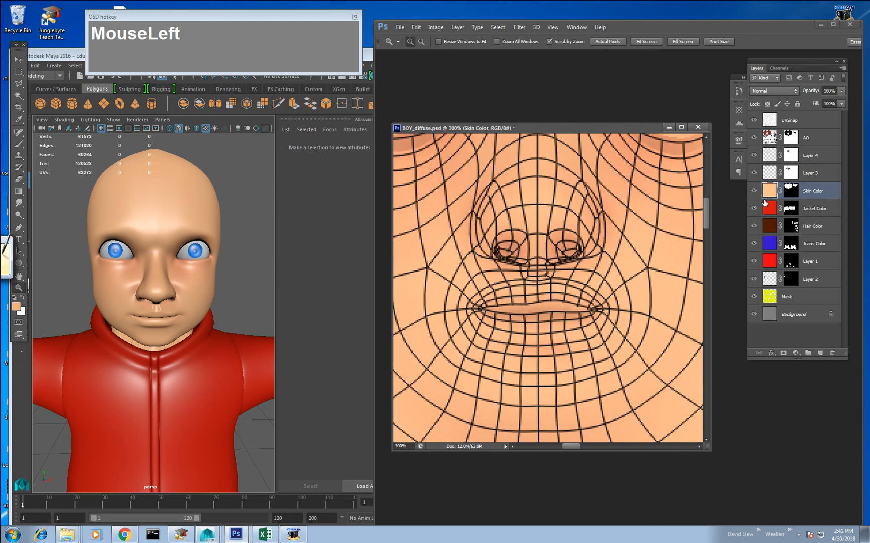
Create a new layer with default settings directly above Layer 3.
click(766, 177)
key(ctrl+shift+n)
key(Return)
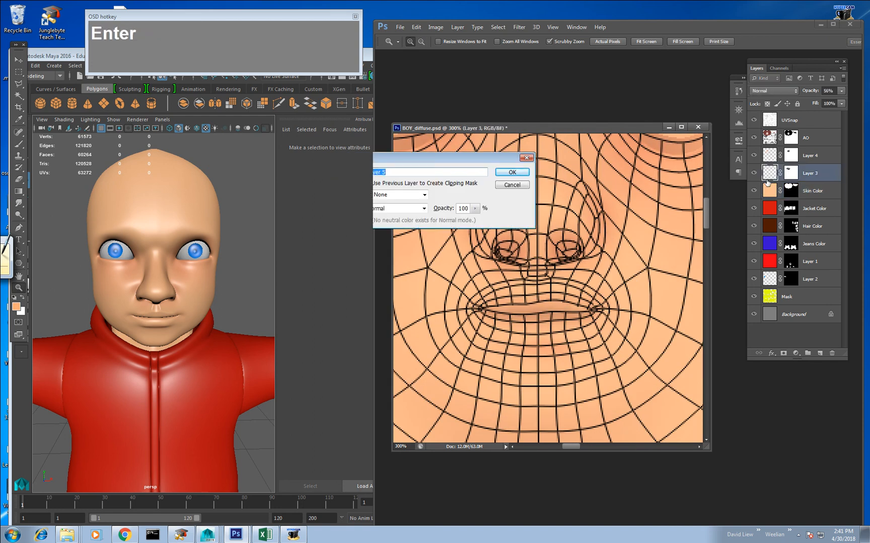
Activate the Brush tool and set the foreground color to pure red, ff0000.
key(b)
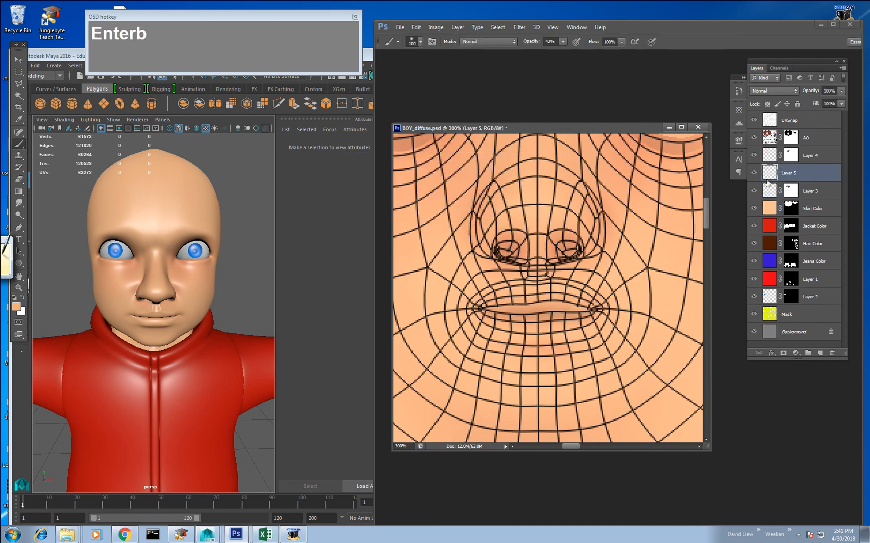
click(17, 308)
click(423, 277)
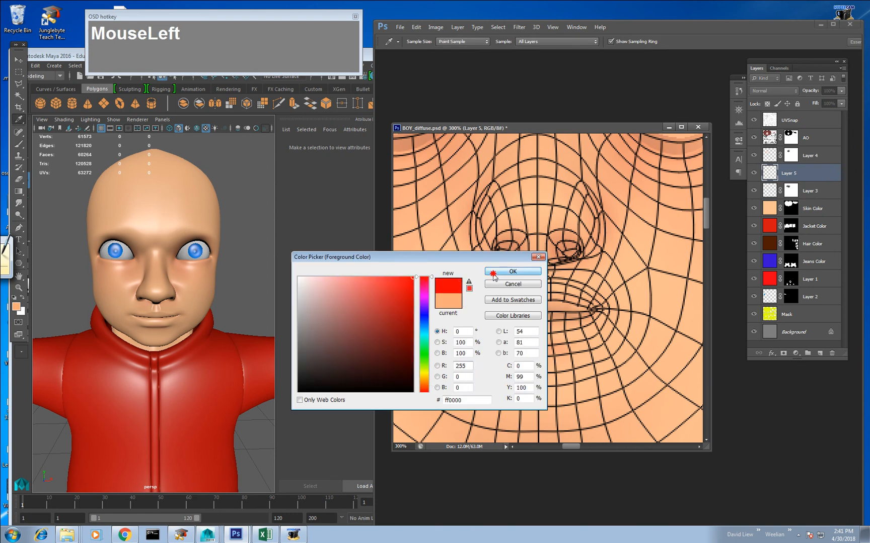
click(512, 272)
Set up a hard round brush at 15 px and 100% opacity, undoing the test strokes around the mouth.
right_click(485, 186)
click(541, 249)
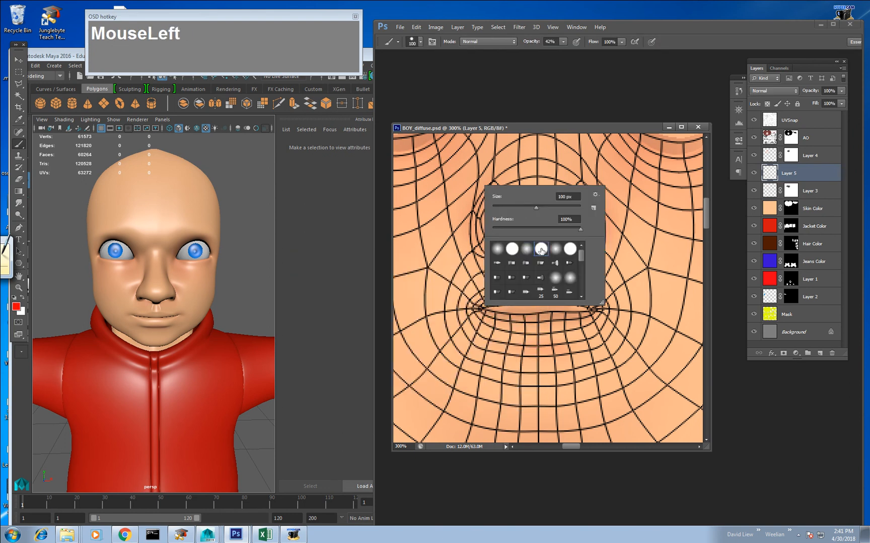
click(518, 208)
drag(451, 268, 487, 307)
key(ctrl+z)
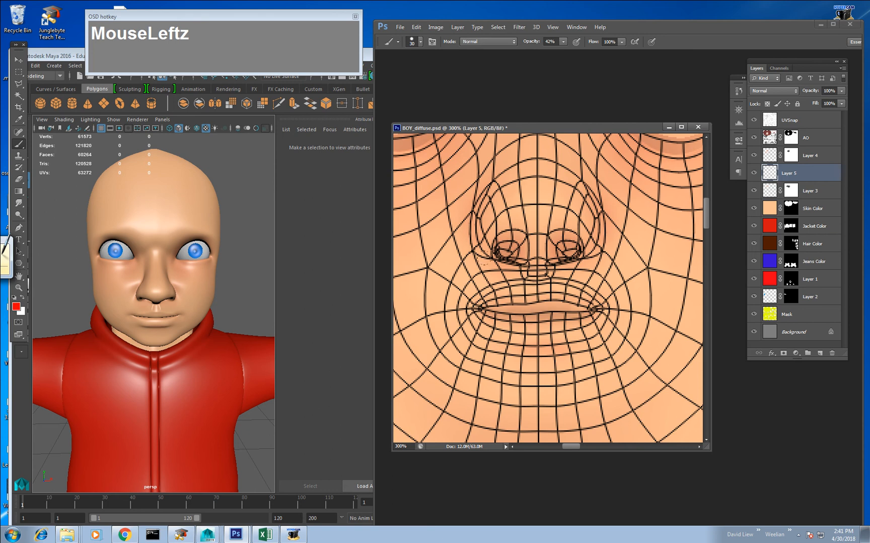
drag(563, 44, 590, 52)
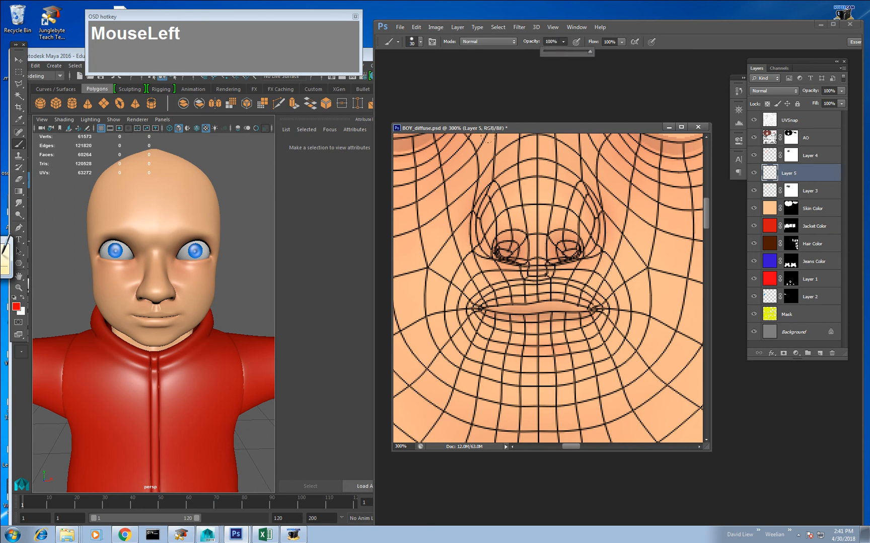
drag(521, 302, 569, 312)
key(ctrl+z)
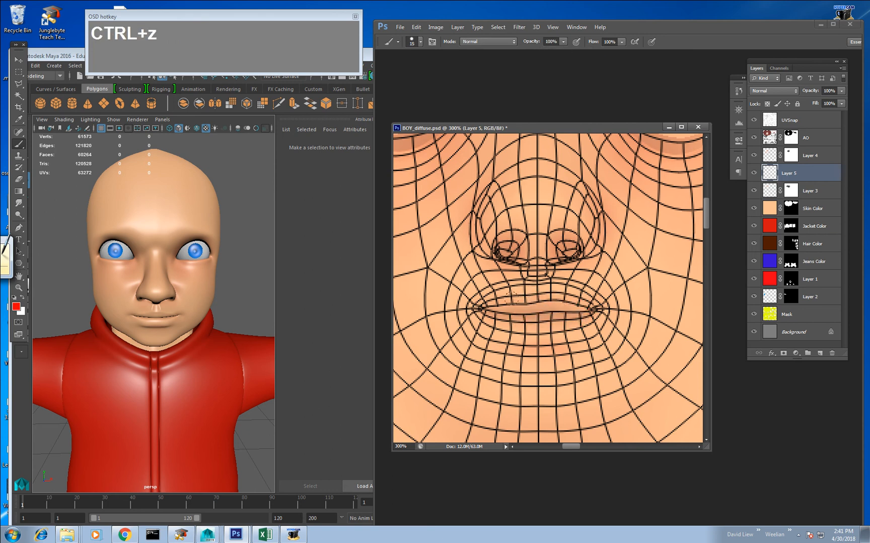
Paint the upper and lower lips solid red with a 9 px brush, following the wireframe on the new layer.
key(z)
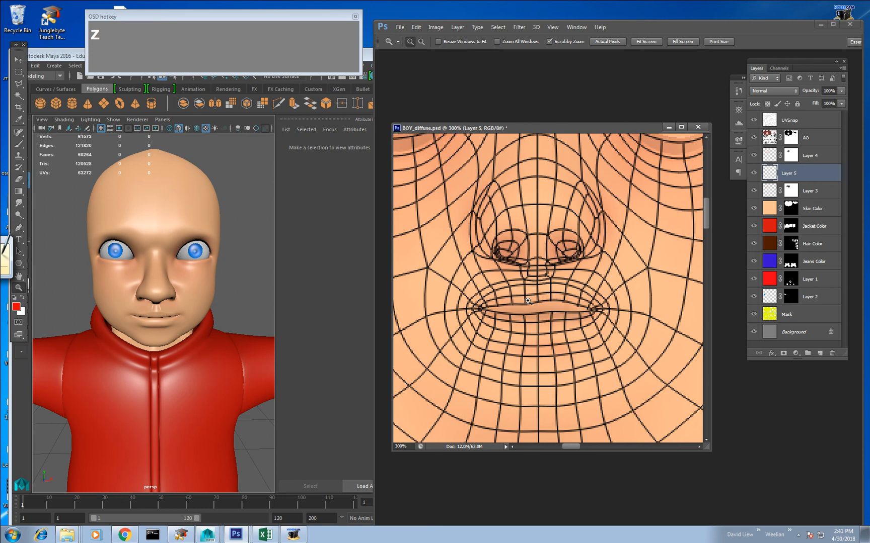
click(505, 290)
key(b)
mouse_move(462, 309)
mouse_down()
mouse_move(532, 286)
mouse_move(603, 292)
mouse_move(619, 309)
mouse_move(610, 323)
mouse_move(564, 336)
mouse_move(519, 337)
mouse_move(468, 318)
mouse_move(604, 314)
mouse_move(551, 302)
mouse_move(481, 305)
mouse_move(525, 318)
mouse_up()
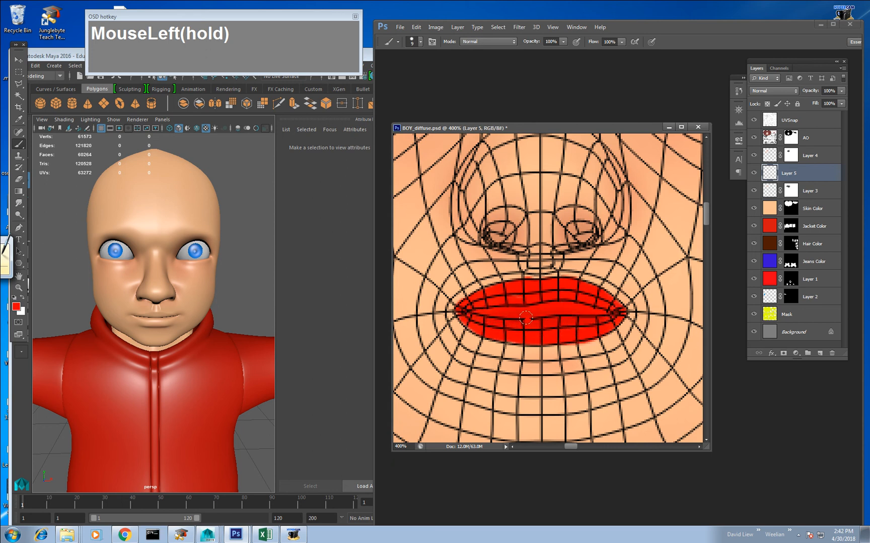
Hide the UVSnap wireframe and save the texture with red lips over BOY_diffuse.jpg at JPEG quality 12.
click(753, 120)
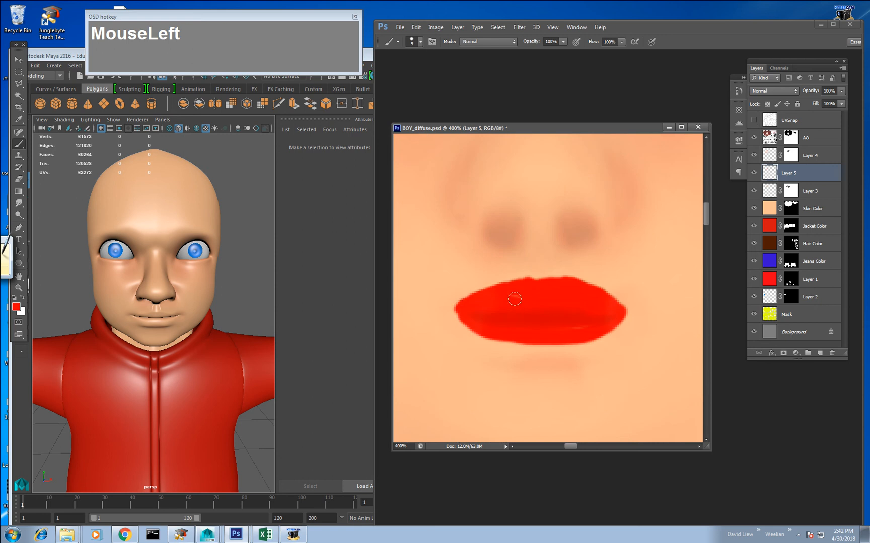
key(ctrl+shift+s)
key(Tab)
key(j)
key(Return)
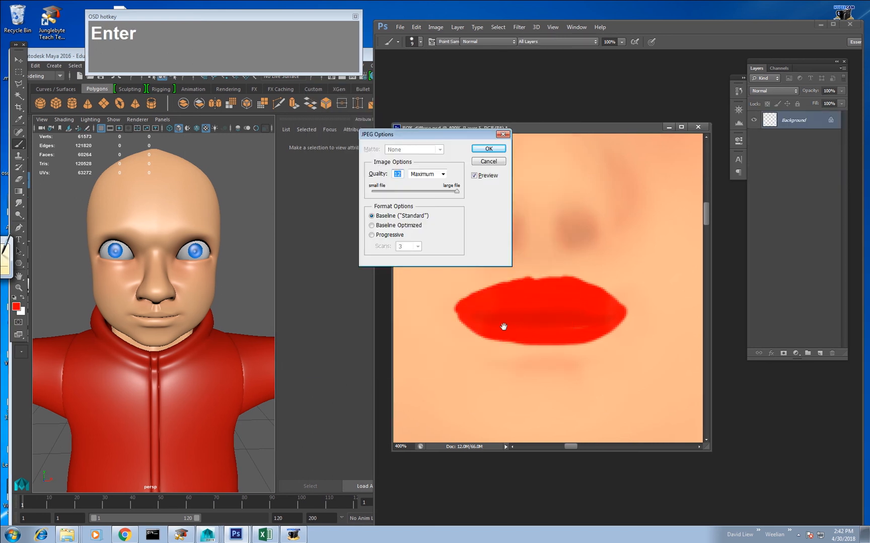
key(Return)
Switch to Maya and reload the head's color texture to apply the painted lips.
click(330, 332)
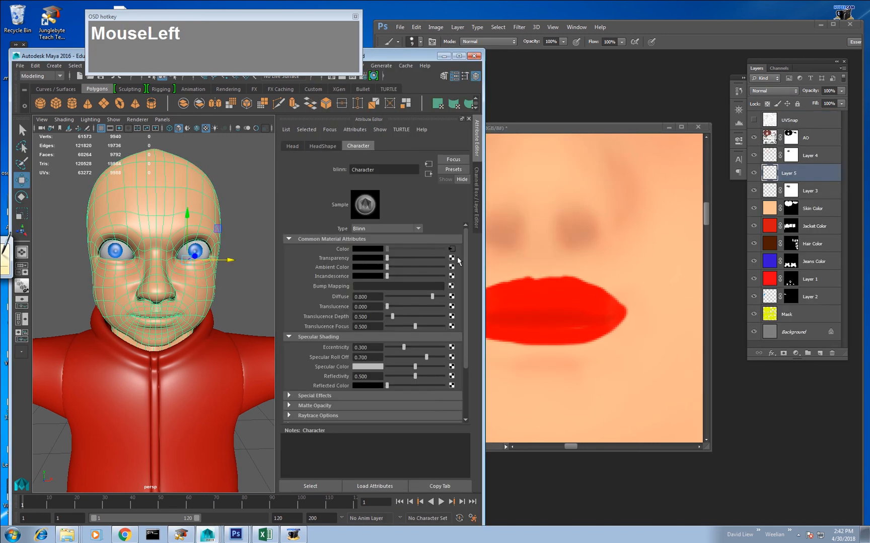
click(449, 250)
click(374, 285)
click(233, 292)
Examine how the red color fits the lips up close, using the full-screen viewport with the head mesh selected.
alt+right_drag(206, 292, 236, 297)
mouse_move(236, 297)
alt+mouse_down()
mouse_move(198, 301)
mouse_move(186, 199)
mouse_move(239, 287)
alt+mouse_up()
alt+right_drag(239, 287, 237, 307)
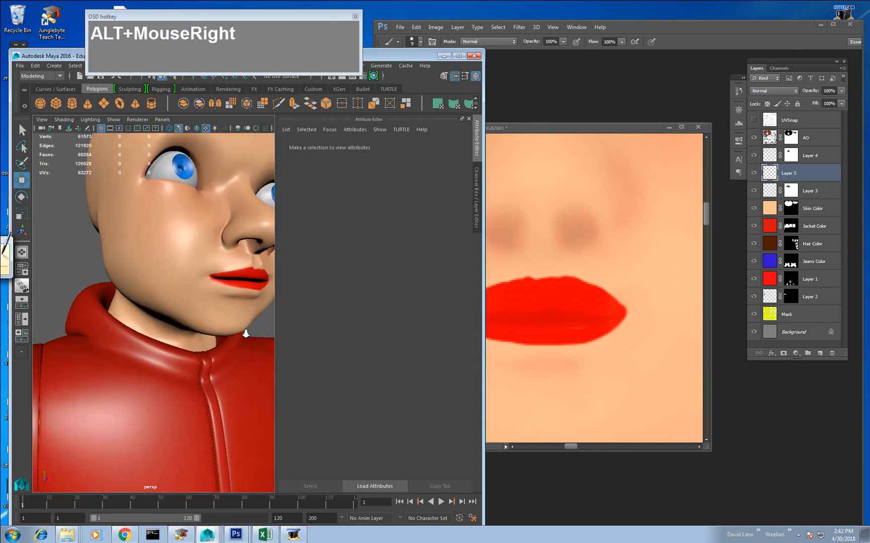
alt+middle_drag(237, 306, 199, 330)
alt+right_drag(199, 329, 212, 330)
alt+drag(211, 330, 169, 333)
alt+middle_drag(168, 332, 259, 340)
key(ctrl+space)
click(326, 302)
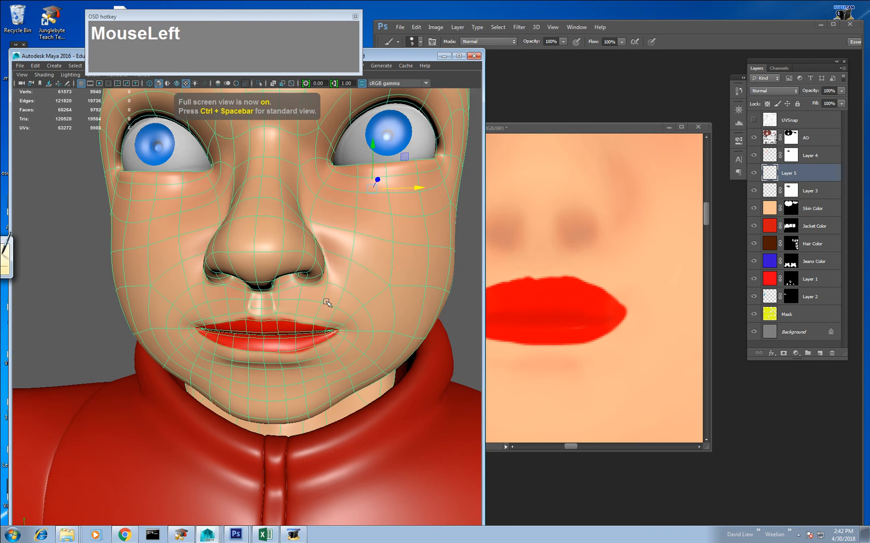
Inspect the lip edges and mouth corners on the textured head from several angles and distances.
alt+drag(448, 337, 326, 343)
alt+right_drag(326, 344, 328, 390)
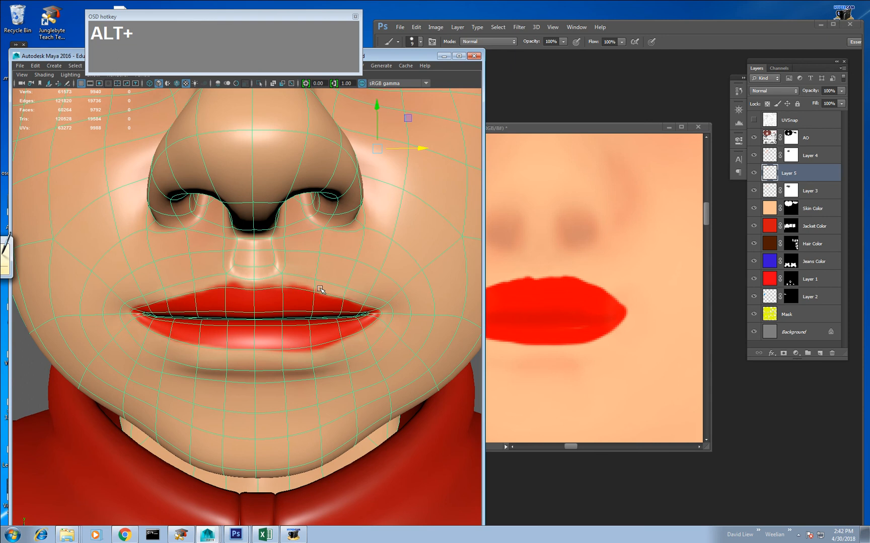
alt+right_drag(215, 279, 310, 333)
mouse_move(294, 296)
alt+mouse_down()
mouse_move(251, 301)
mouse_move(284, 292)
alt+mouse_up()
alt+right_drag(284, 292, 285, 325)
alt+drag(286, 325, 305, 358)
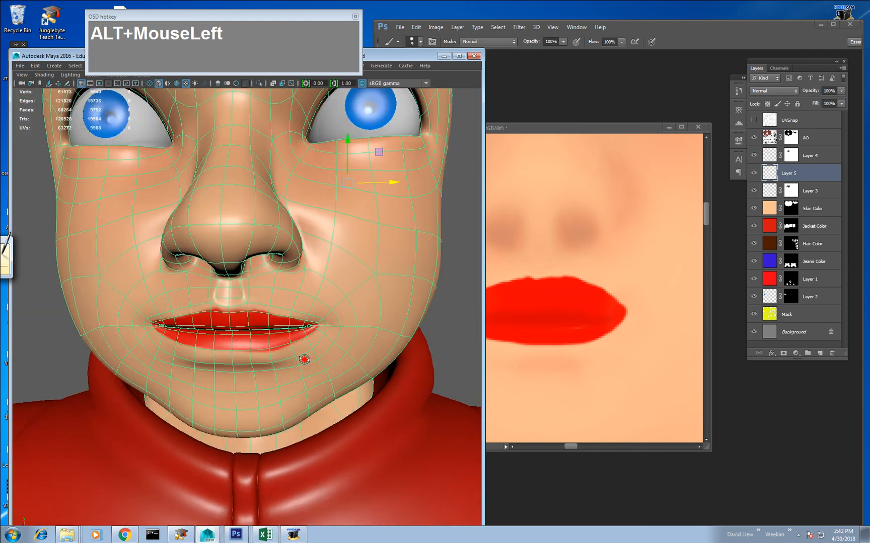
Switch to Photoshop, show the UVSnap wireframe over the enlarged lips, and give the Eraser a hard round brush.
middle_click(555, 342)
click(752, 120)
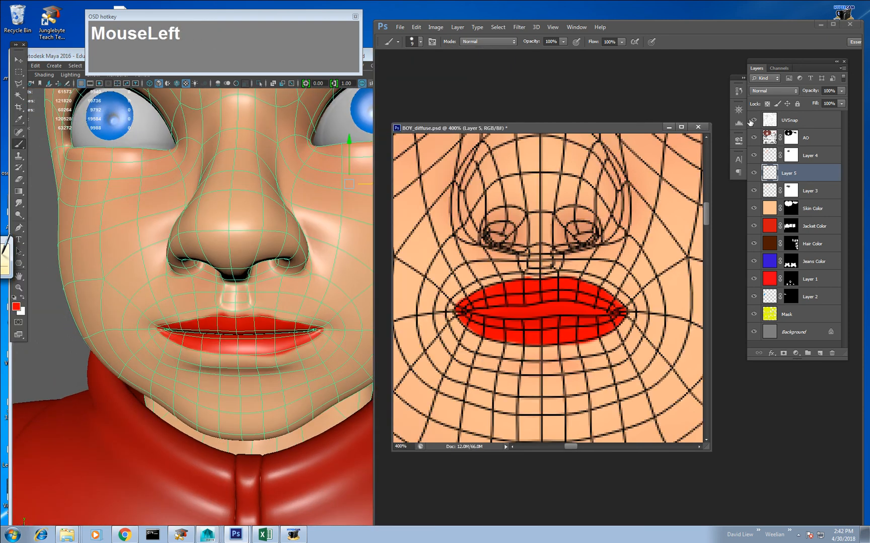
key(z)
click(556, 272)
key(e)
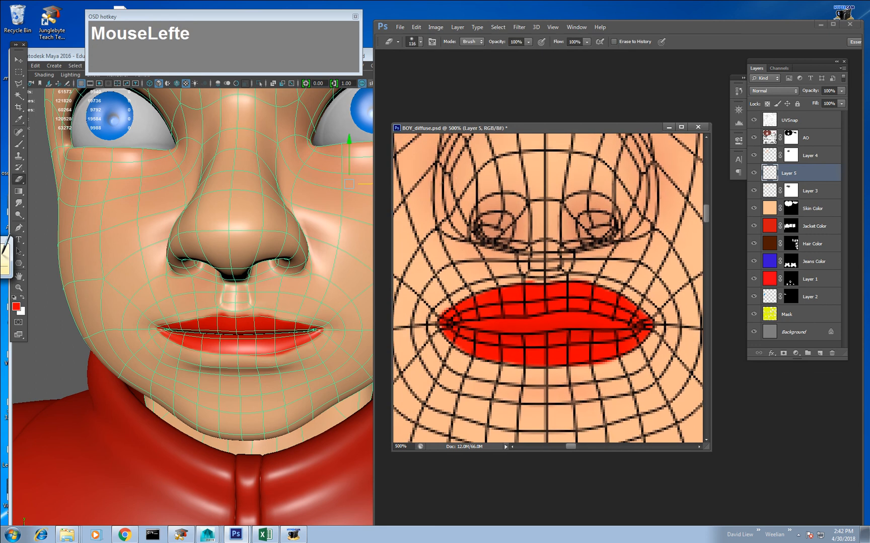
right_click(512, 177)
click(538, 240)
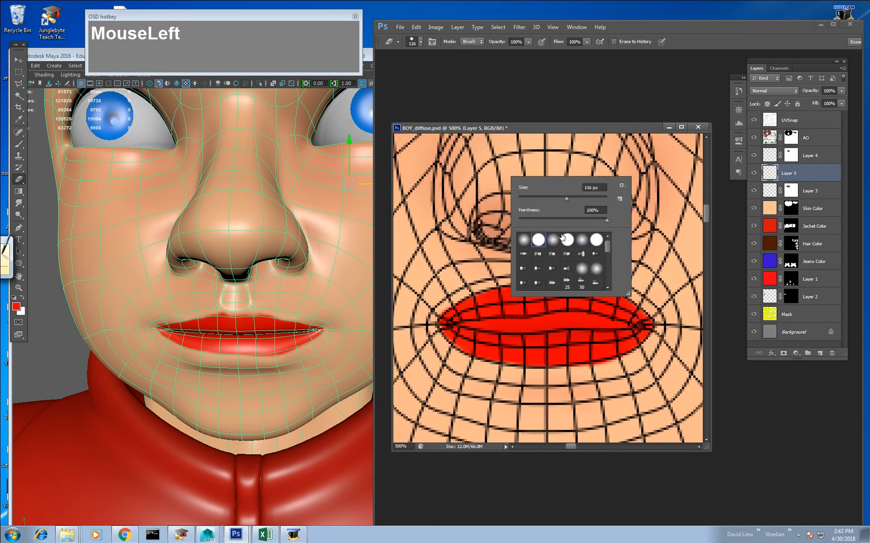
click(540, 199)
click(470, 239)
key(z)
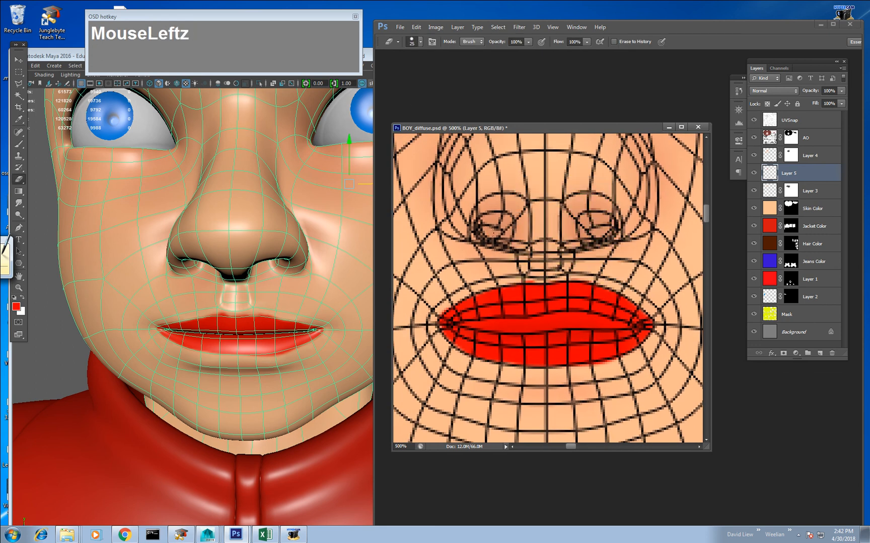
Erase the excess red around the upper and lower lip edges on Layer 5 with an 8 px eraser, and hide the wireframe.
drag(516, 270, 525, 271)
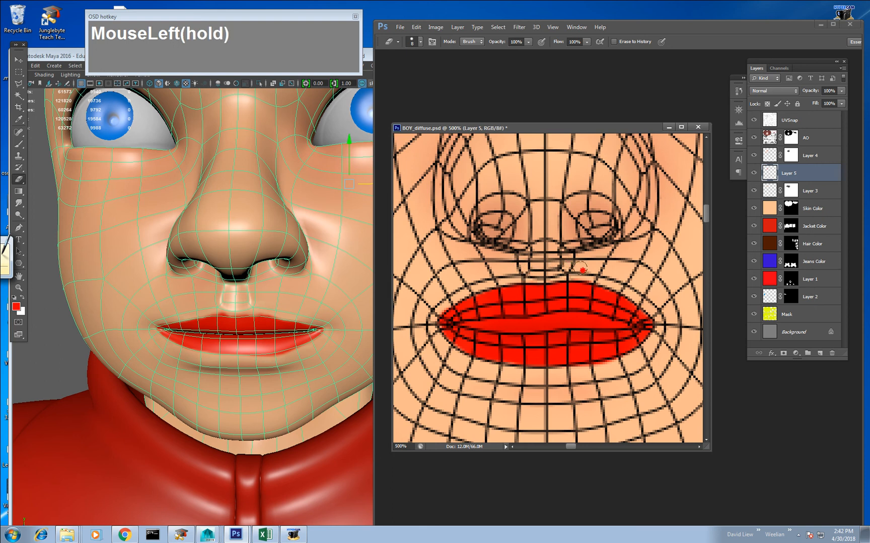
drag(581, 270, 619, 281)
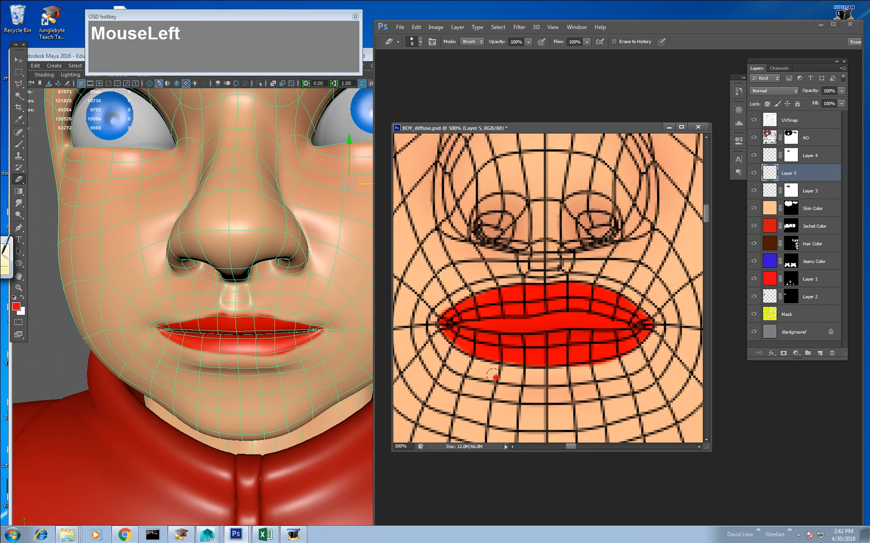
drag(576, 370, 663, 341)
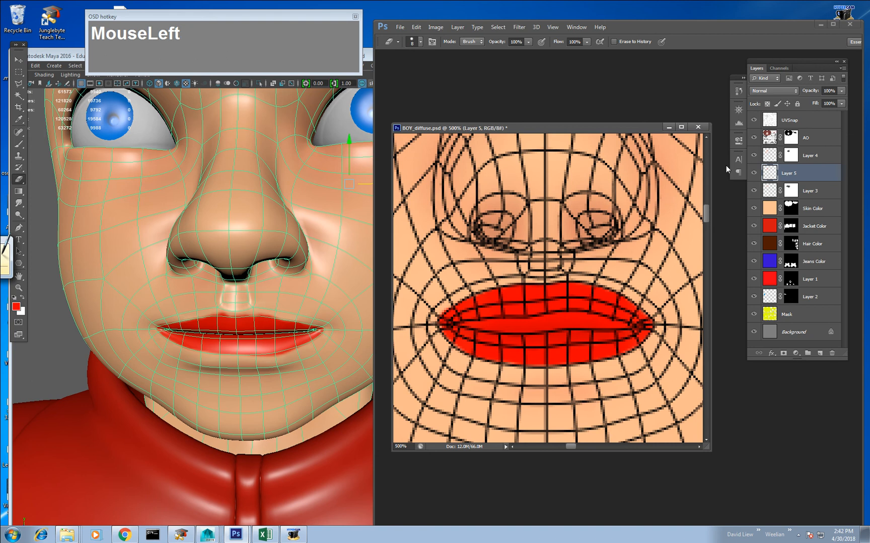
drag(437, 305, 429, 305)
drag(663, 330, 663, 330)
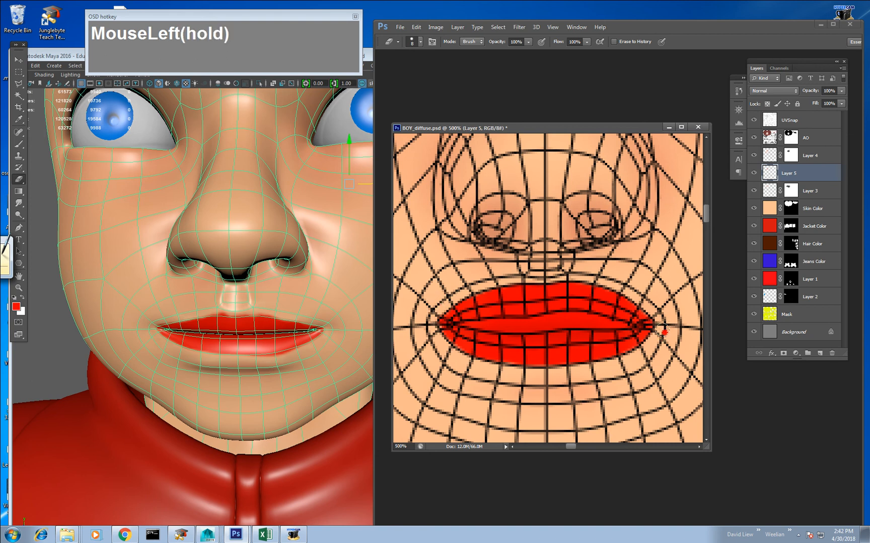
click(753, 120)
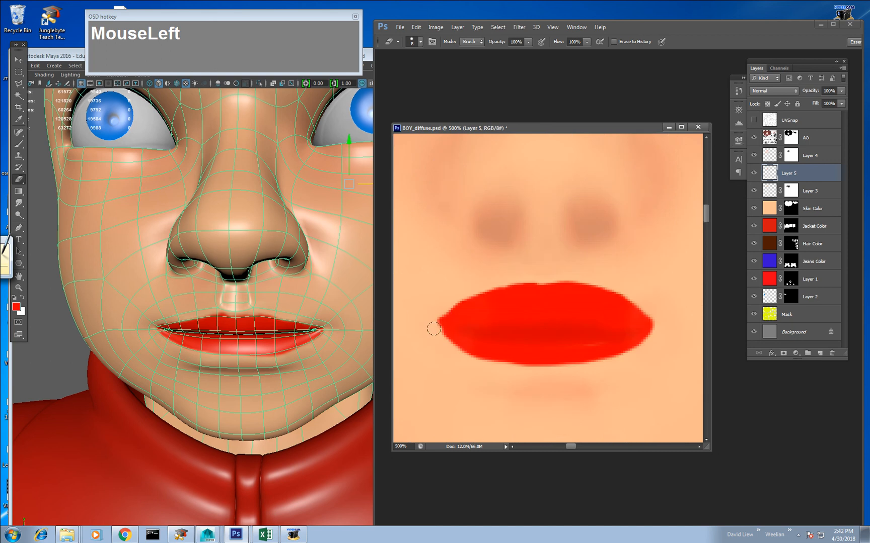
Touch up the lip outline with red paint, and erase the stray color around the mouth corners.
key(b)
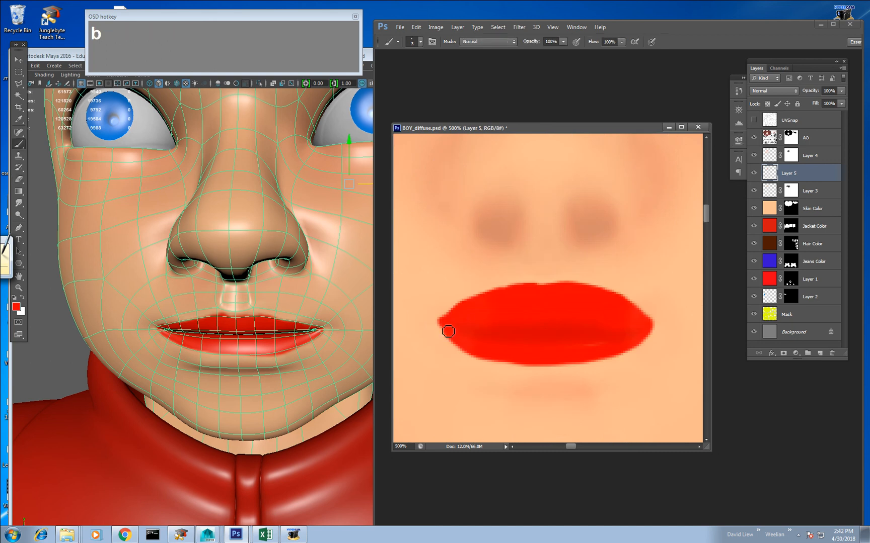
drag(446, 331, 573, 331)
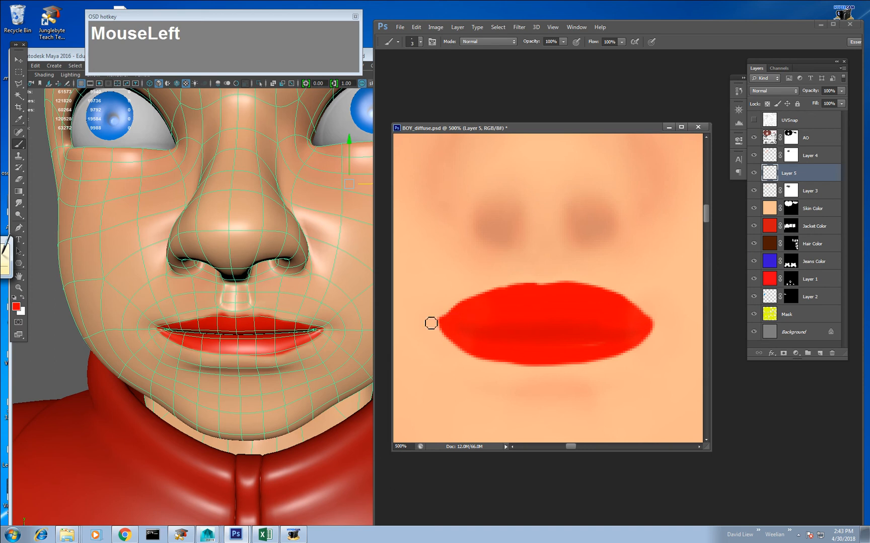
key(e)
drag(431, 310, 441, 293)
drag(646, 294, 656, 316)
Save the cleaned-up lip texture as a JPEG over BOY_diffuse.jpg.
key(ctrl+shift+s)
key(Tab)
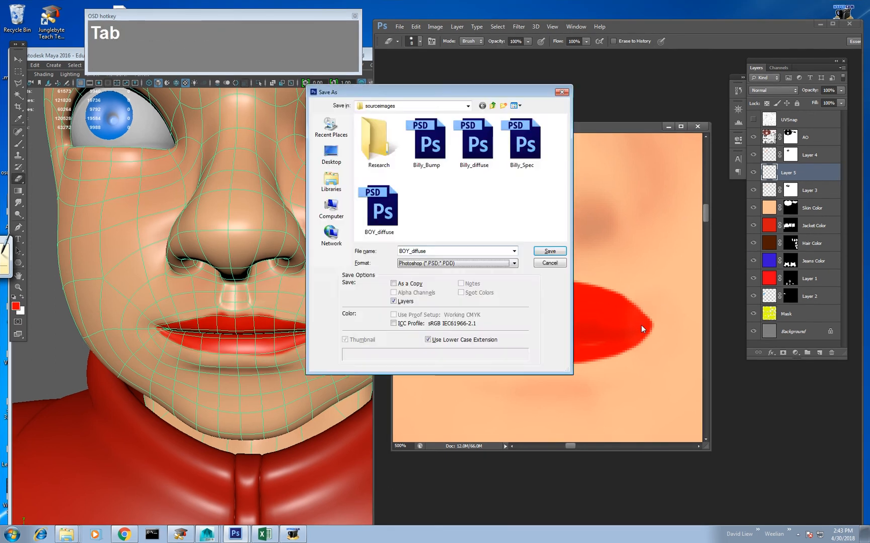
key(j)
key(Return)
key(Return)
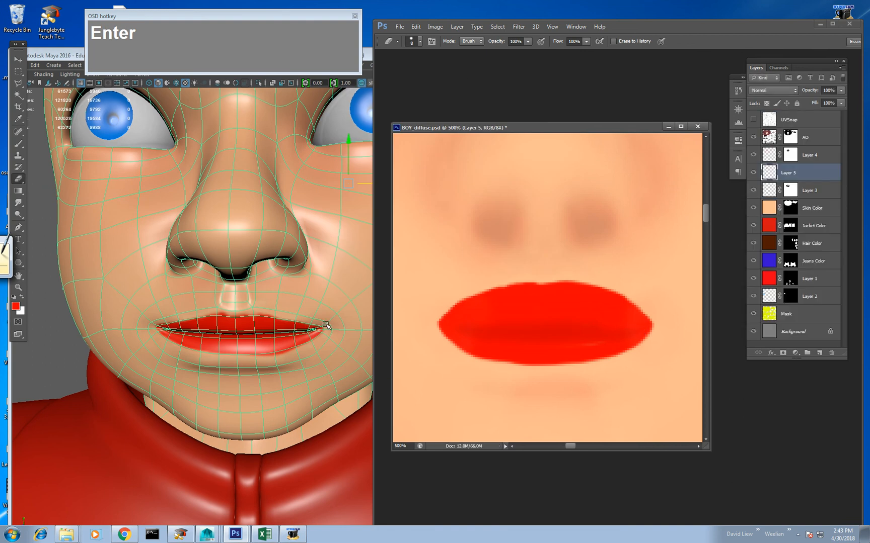
Switch to Maya, reload the head's color texture from the Character material, and return to the full-screen view.
click(328, 326)
key(ctrl+space)
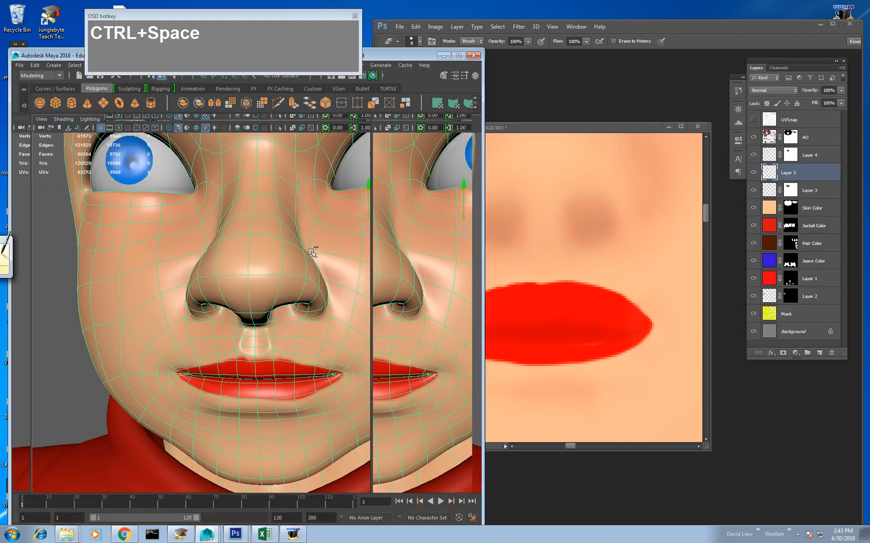
click(438, 217)
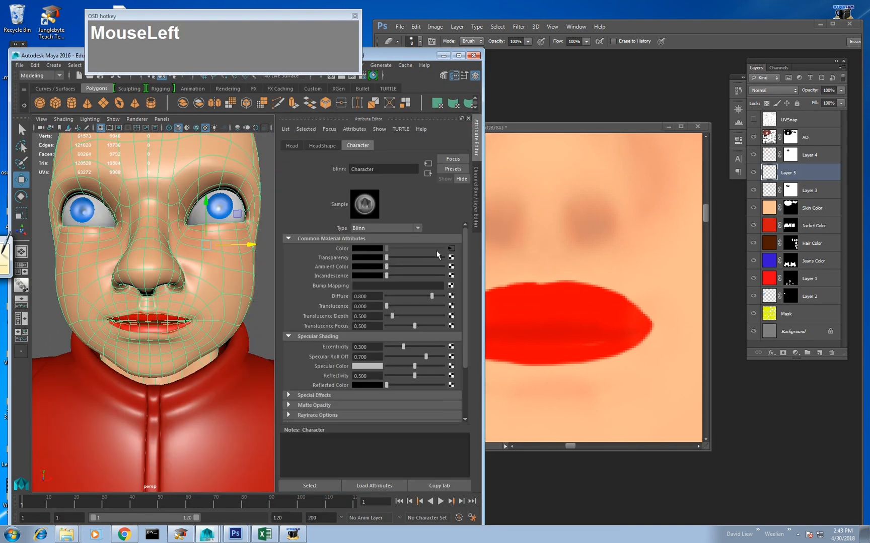
click(452, 249)
click(374, 285)
key(ctrl+space)
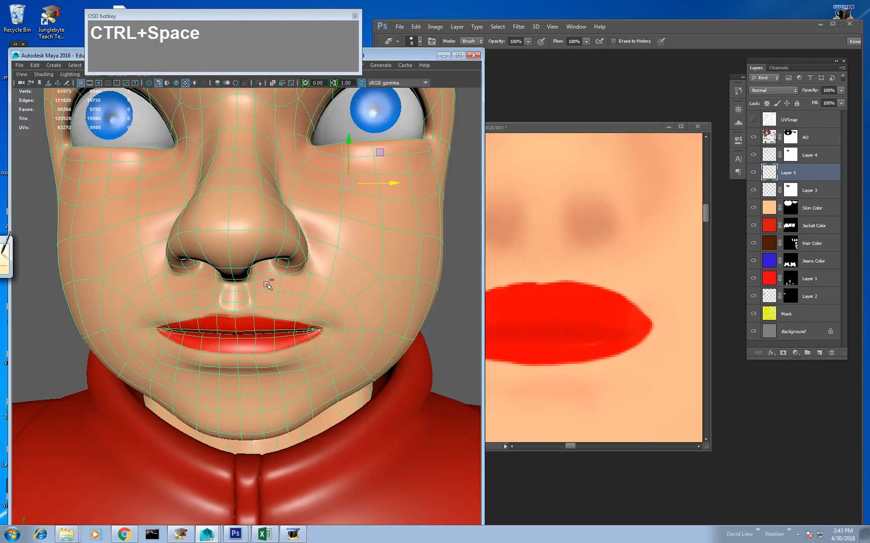
Examine the updated lips on the head without its selection wireframe, and select the head mesh again.
click(357, 291)
alt+right_drag(435, 326, 371, 310)
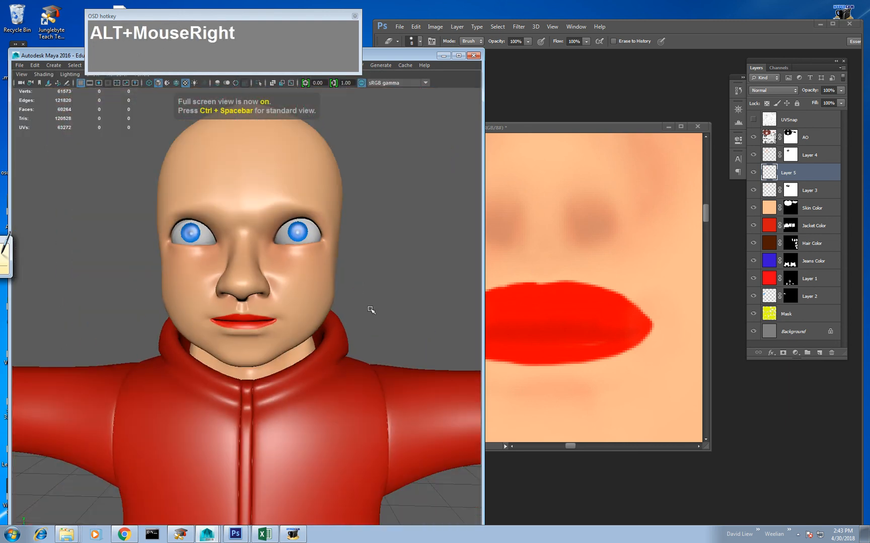
mouse_move(371, 310)
alt+mouse_down()
mouse_move(400, 291)
mouse_move(317, 293)
mouse_move(360, 296)
alt+mouse_up()
alt+right_drag(311, 316, 360, 346)
click(297, 301)
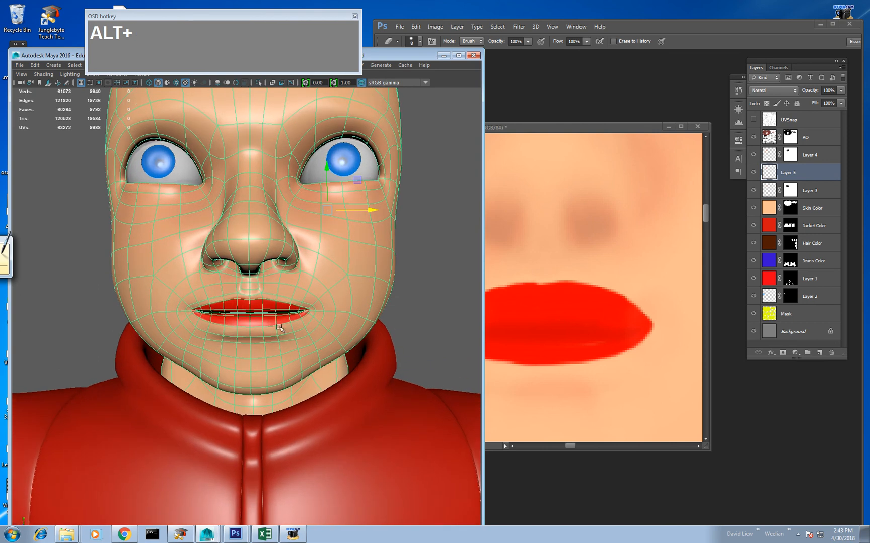
Switch to Photoshop, show the UVSnap wireframe, and paint a red patch below the center of the lower lip with a 20 px brush.
middle_click(564, 313)
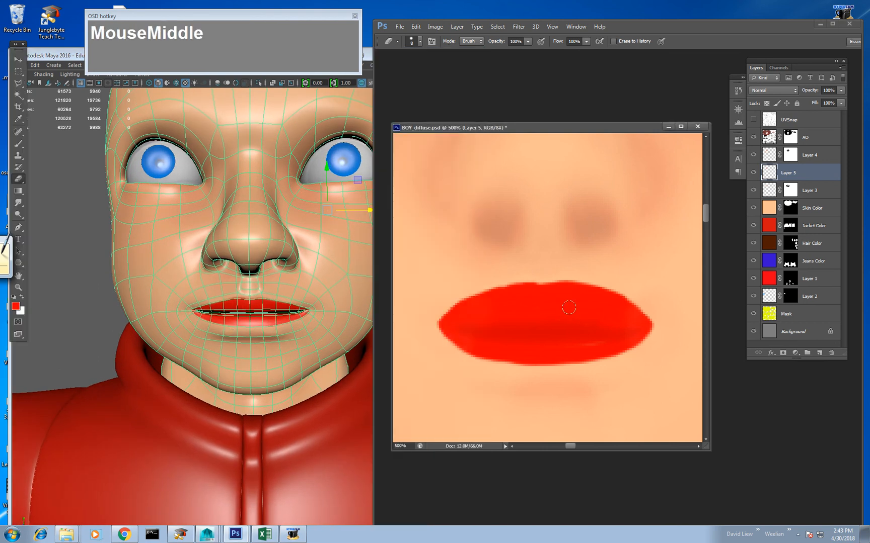
click(753, 119)
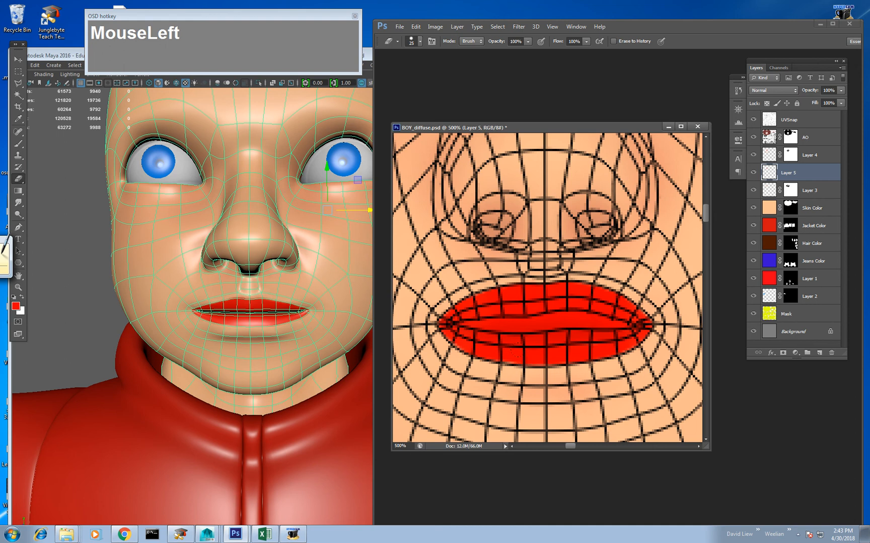
click(525, 369)
key(ctrl+z)
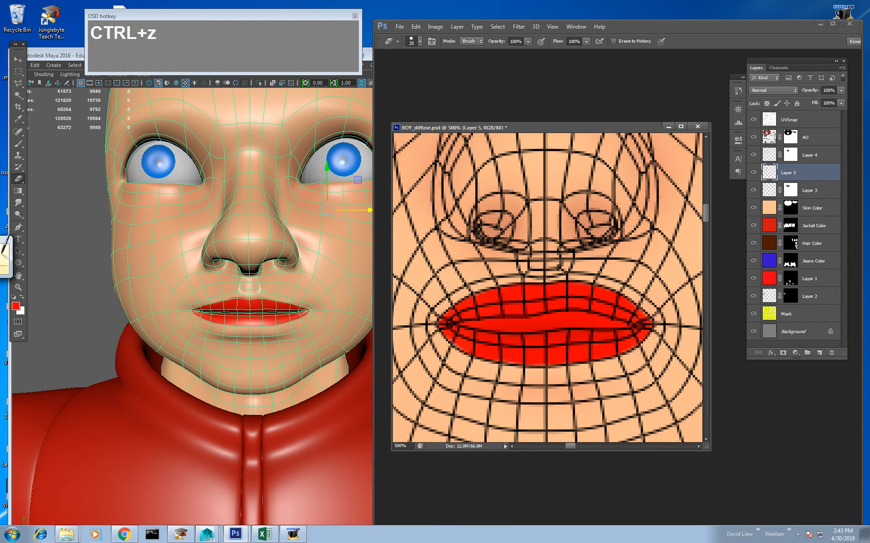
key(b)
click(509, 375)
key(ctrl+z)
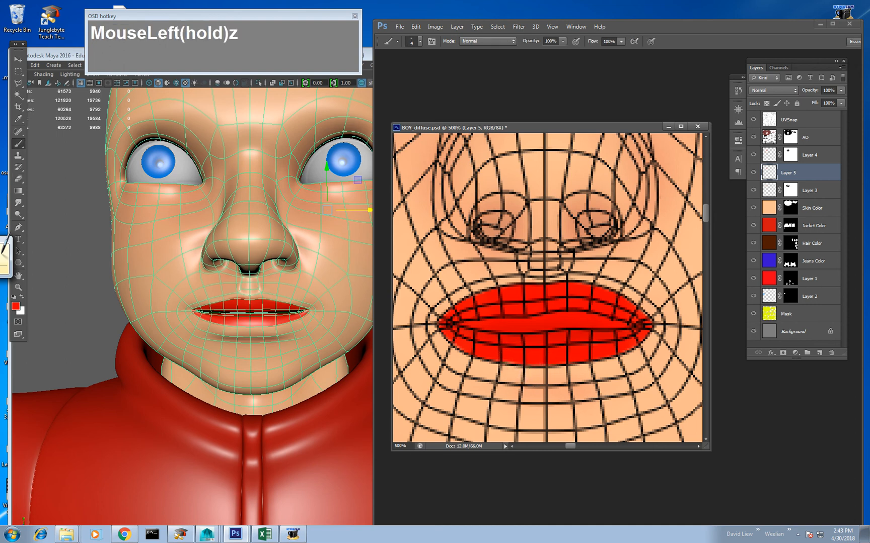
key(bracketright)
mouse_move(537, 370)
mouse_down()
mouse_move(545, 383)
mouse_move(546, 356)
mouse_move(569, 375)
mouse_move(558, 396)
mouse_move(513, 382)
mouse_move(539, 358)
mouse_move(518, 387)
mouse_move(579, 385)
mouse_move(556, 371)
mouse_up()
Duplicate Layer 5 with the original hidden, and apply a Gaussian Blur of about 2 pixels to the copy.
key(ctrl+j)
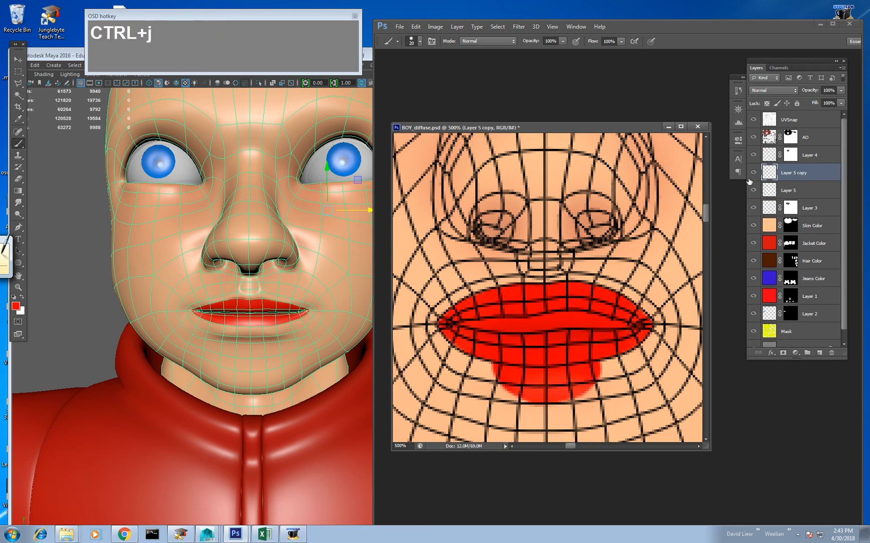
click(753, 190)
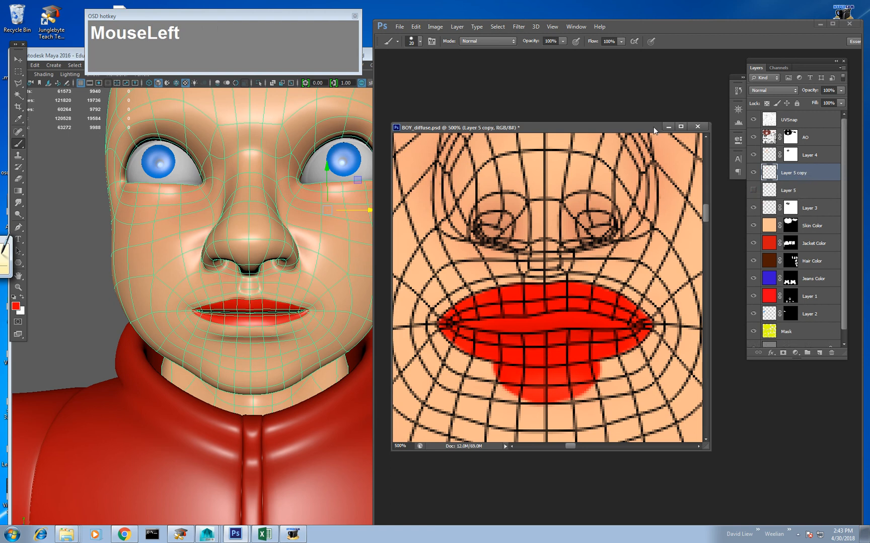
click(518, 27)
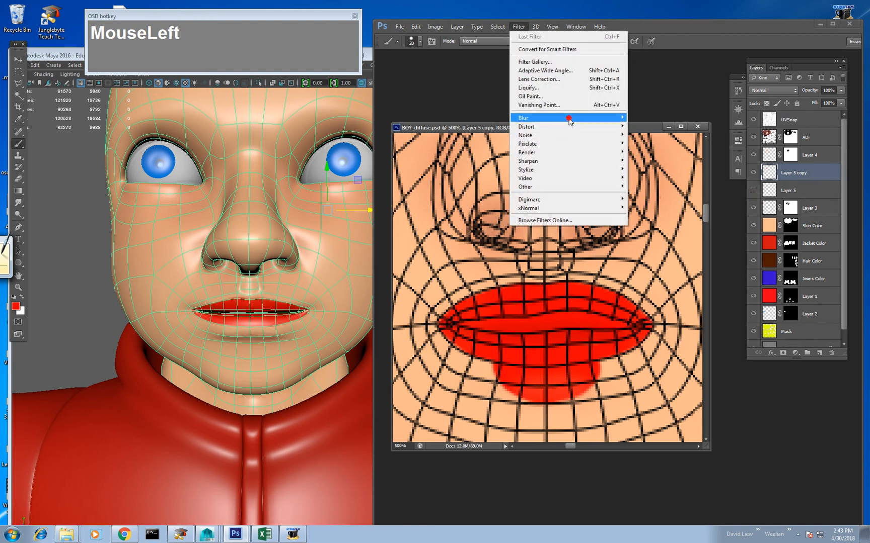
mouse_move(569, 118)
click(649, 182)
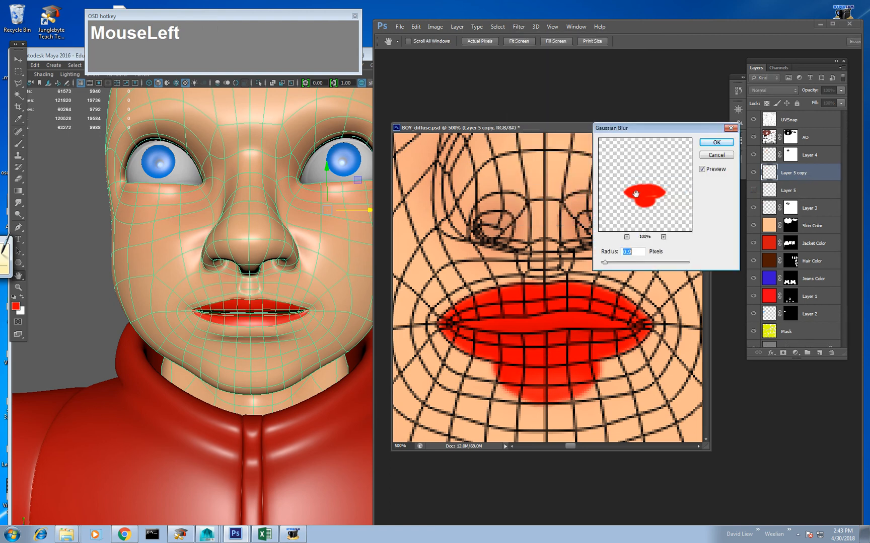
drag(615, 265, 609, 266)
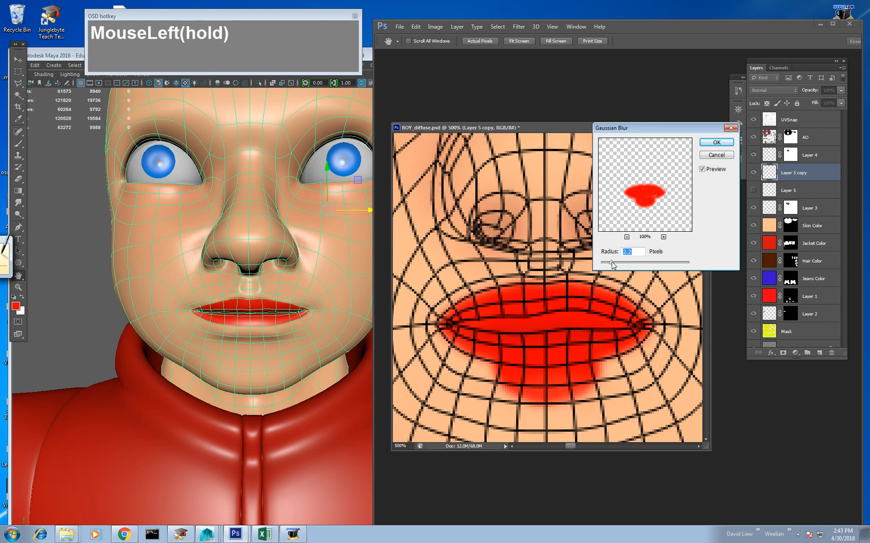
click(712, 144)
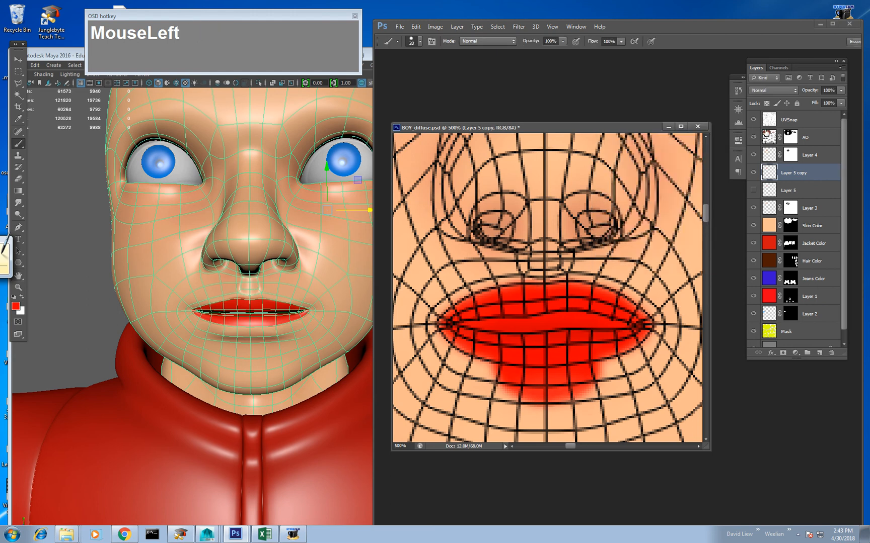
Hide the UVSnap wireframe and save the texture with the blurred lips as a JPEG over BOY_diffuse.jpg.
click(753, 119)
key(ctrl+shift+s)
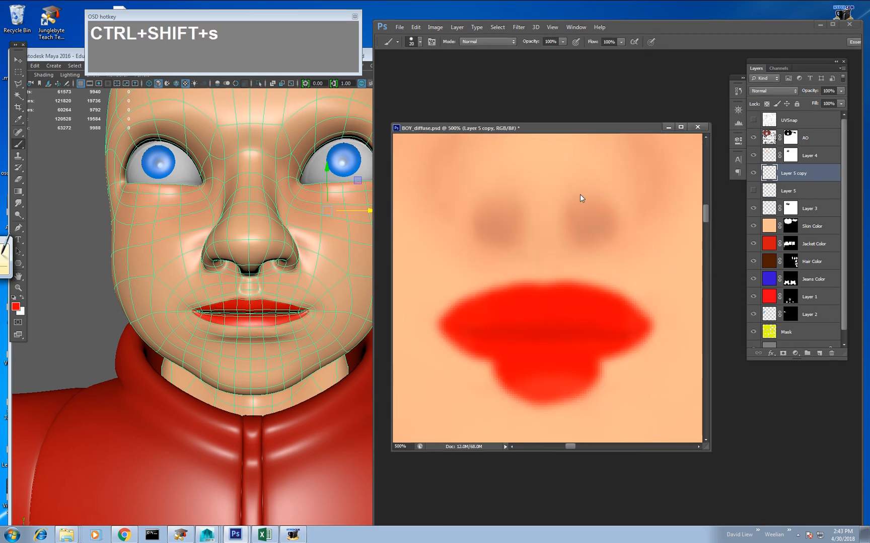
key(Tab)
key(j)
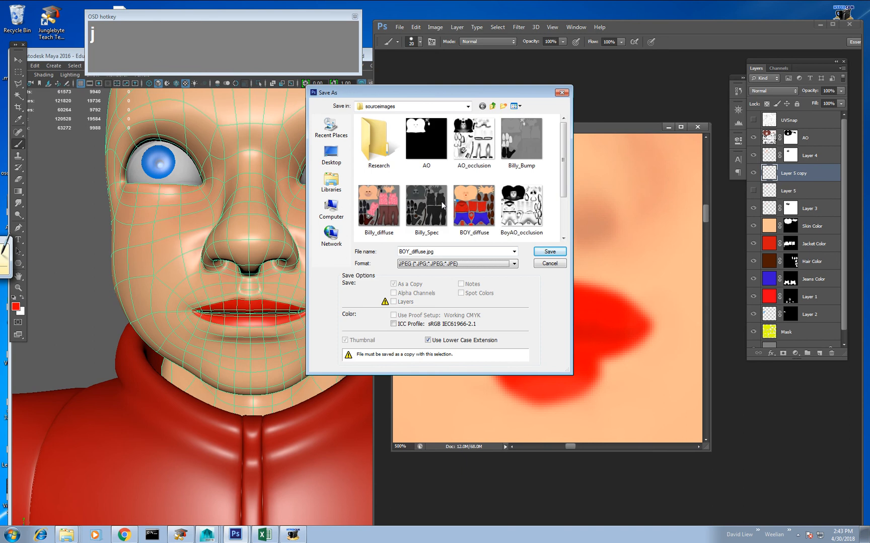
key(Return)
click(488, 148)
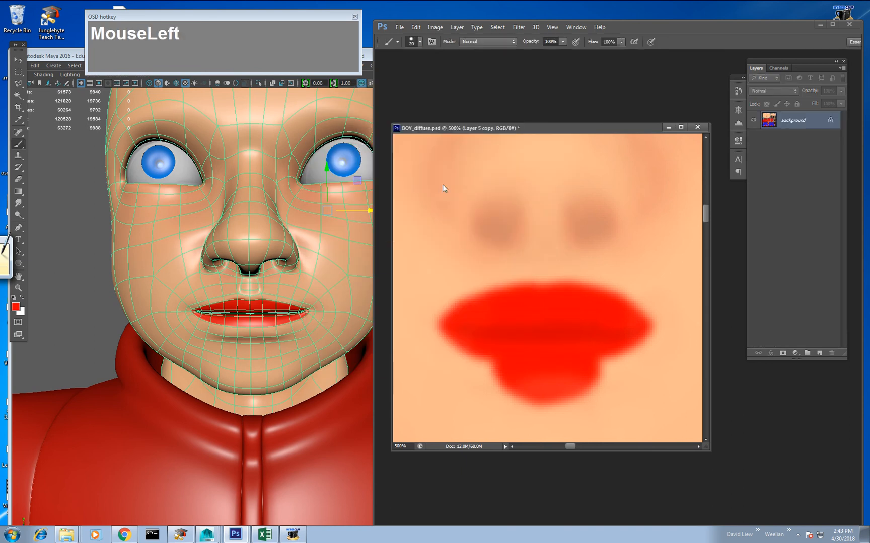
Switch to Maya, reload the head's BOY_diffuse.jpg file texture, and examine the blurred lips up close in the full-screen view.
click(287, 295)
key(ctrl+space)
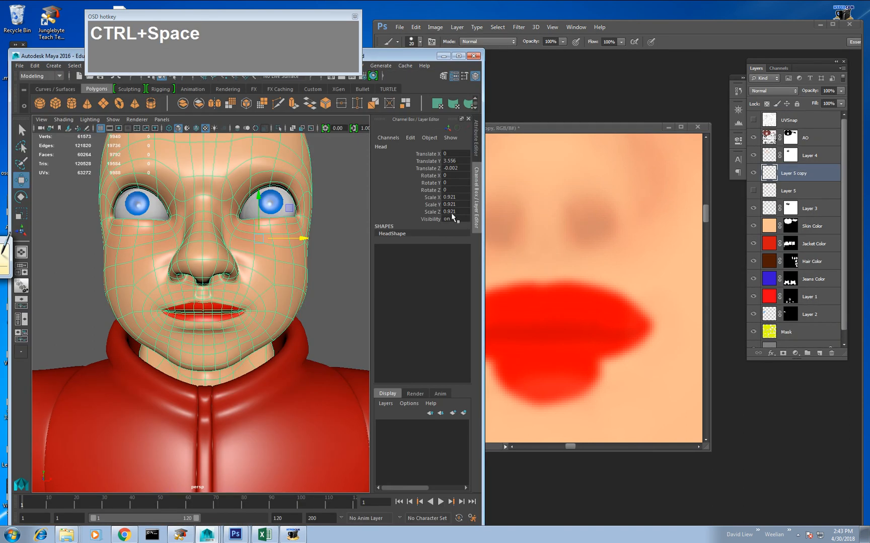
click(476, 150)
click(450, 249)
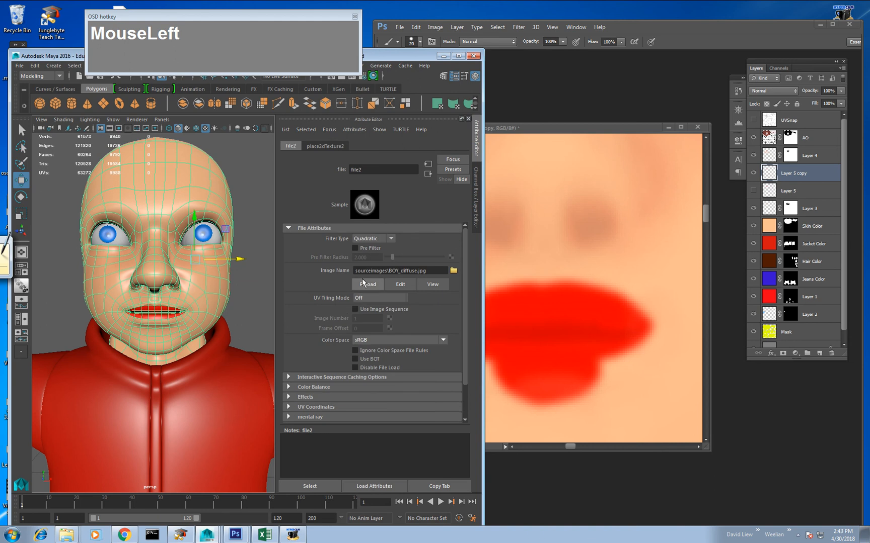
middle_click(254, 258)
key(ctrl+space)
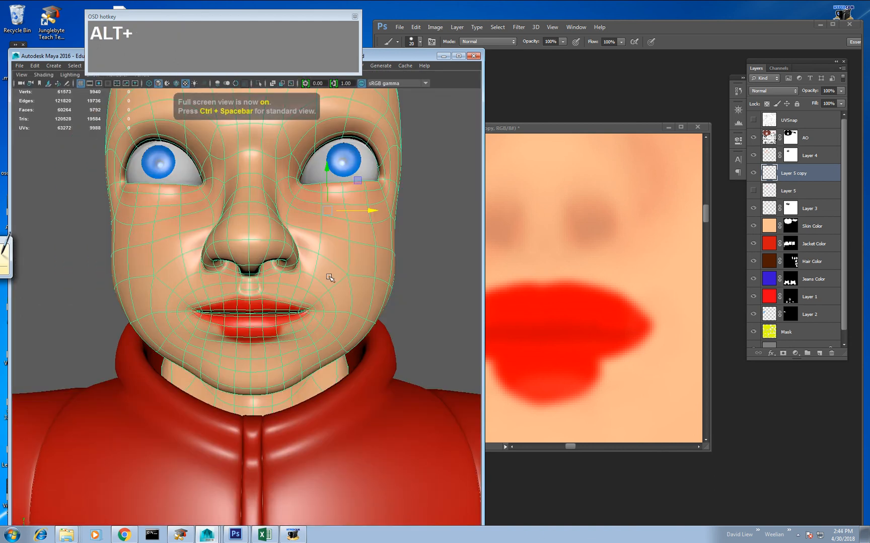
alt+drag(330, 272, 421, 314)
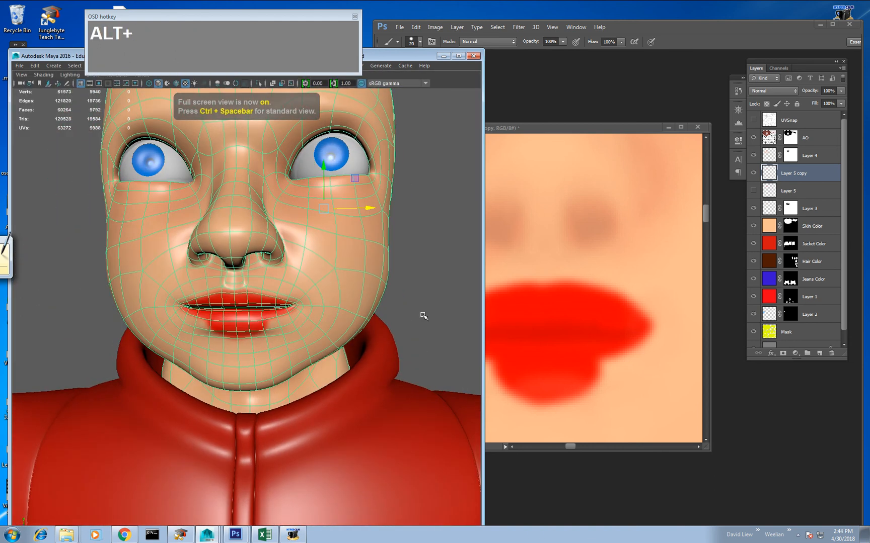
Switch to Photoshop, show the UVSnap wireframe, and paint red along both sides of the lower lip with the 20 px brush.
middle_click(556, 292)
click(737, 122)
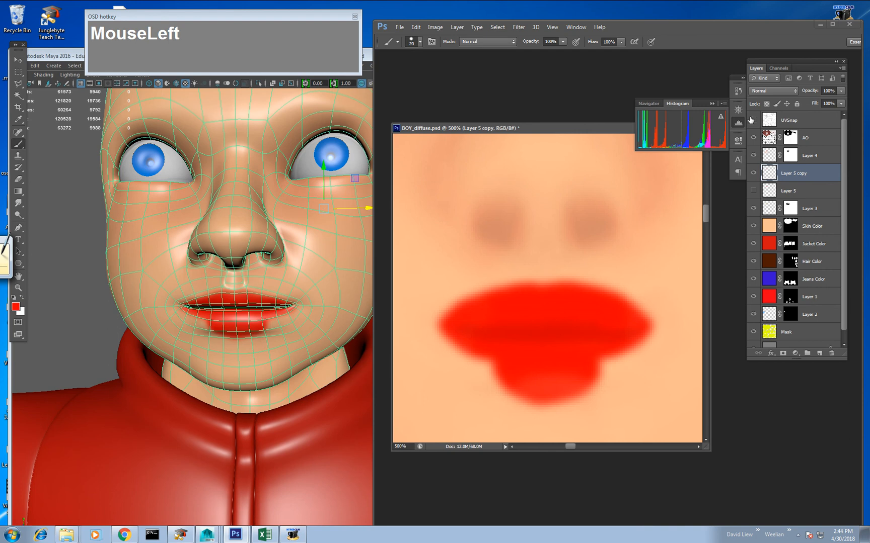
click(753, 120)
drag(581, 345, 607, 328)
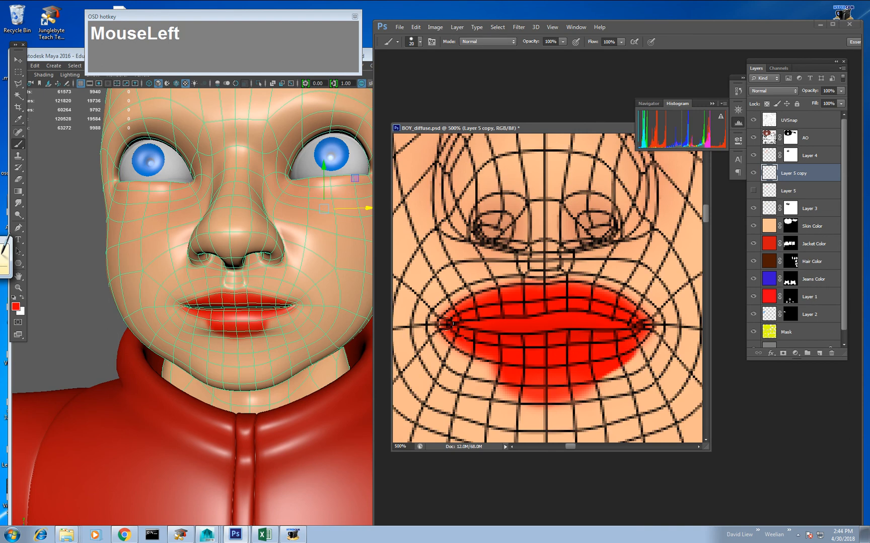
drag(483, 354, 498, 373)
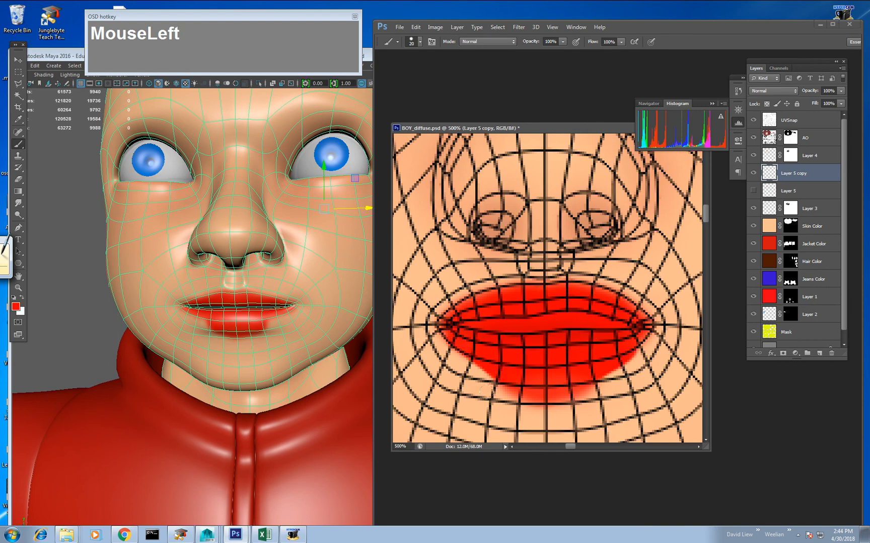
Erase the red overflow below the lower lip with a 25 px eraser and reapply the last blur filter to the lips.
key(e)
mouse_move(491, 417)
mouse_down()
mouse_move(563, 422)
mouse_move(501, 425)
mouse_move(514, 418)
mouse_move(602, 418)
mouse_up()
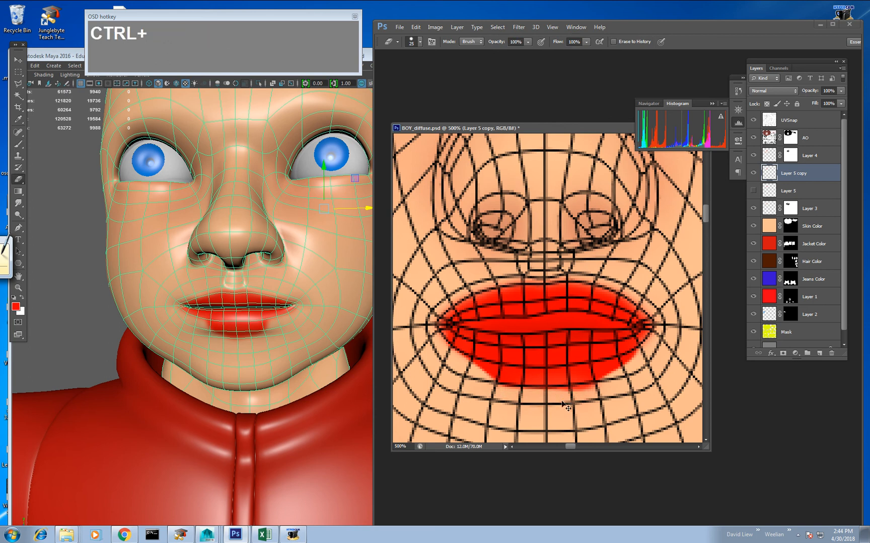
key(ctrl+f)
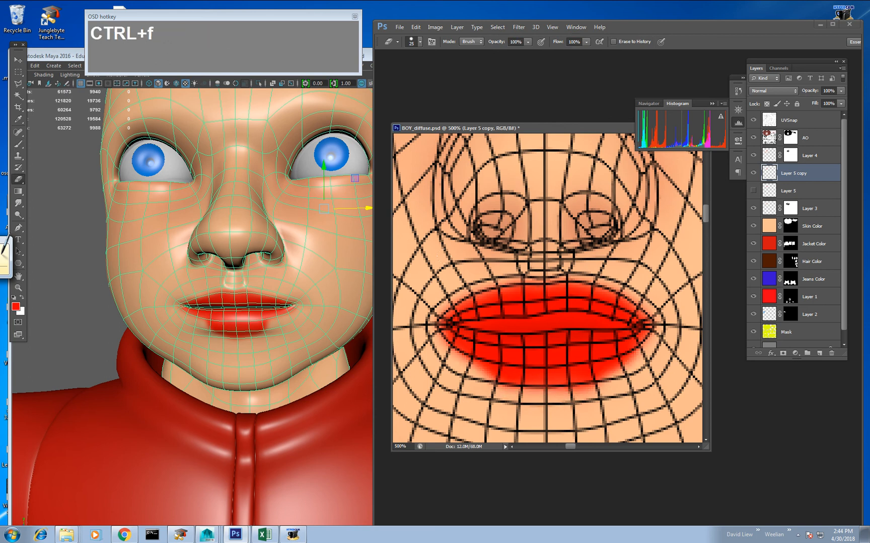
Trim the blurred red edge along the upper lip and around the mouth corners with a 10 px eraser, toggling the UVSnap wireframe for reference.
click(753, 121)
key(e)
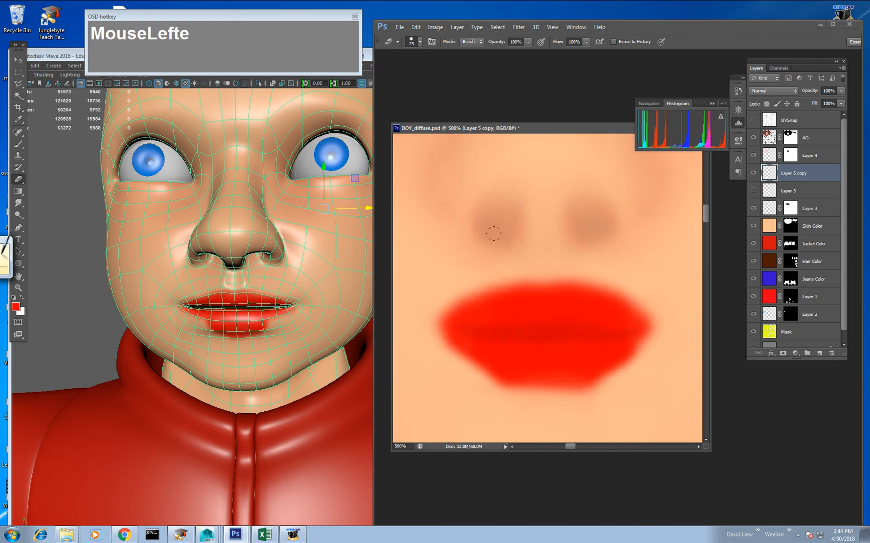
key(bracketleft)
mouse_move(525, 258)
mouse_down()
mouse_move(571, 258)
mouse_move(657, 300)
mouse_up()
drag(417, 319, 468, 284)
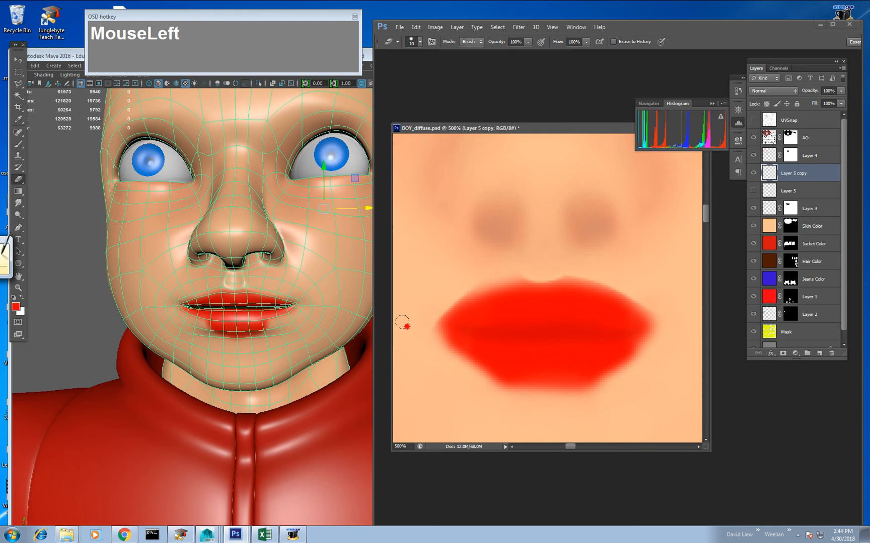
drag(412, 312, 538, 252)
drag(484, 287, 521, 269)
click(753, 120)
drag(667, 332, 652, 296)
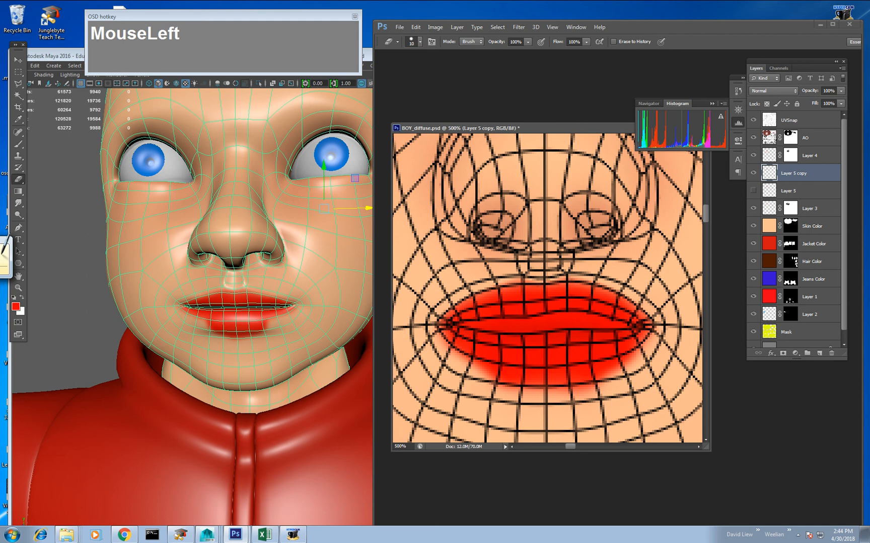
Hide the UVSnap wireframe and save the texture with the reshaped lips as a JPEG over BOY_diffuse.jpg.
click(753, 121)
key(ctrl+shift+s)
key(Tab)
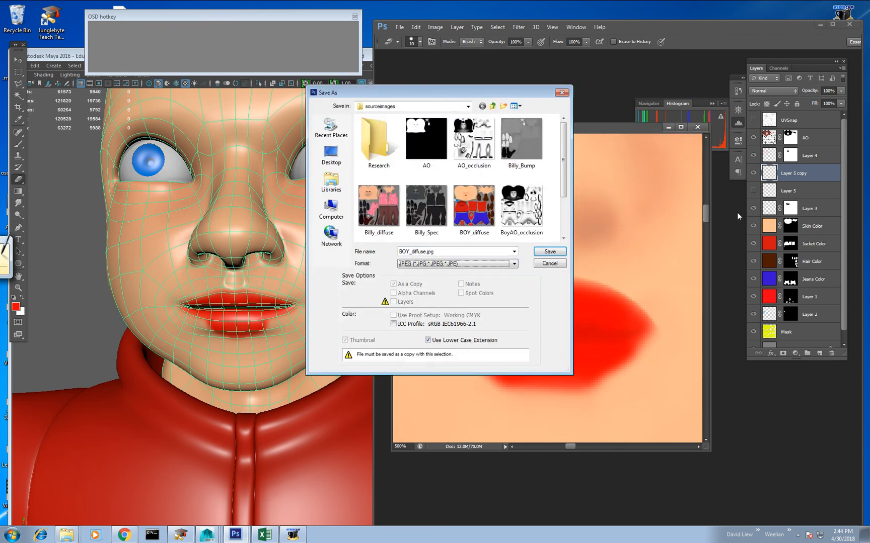
key(Return)
key(Return)
Switch to Maya, reload the head's BOY_diffuse.jpg texture, and view the lips at an angle with the head deselected.
key(alt+Tab)
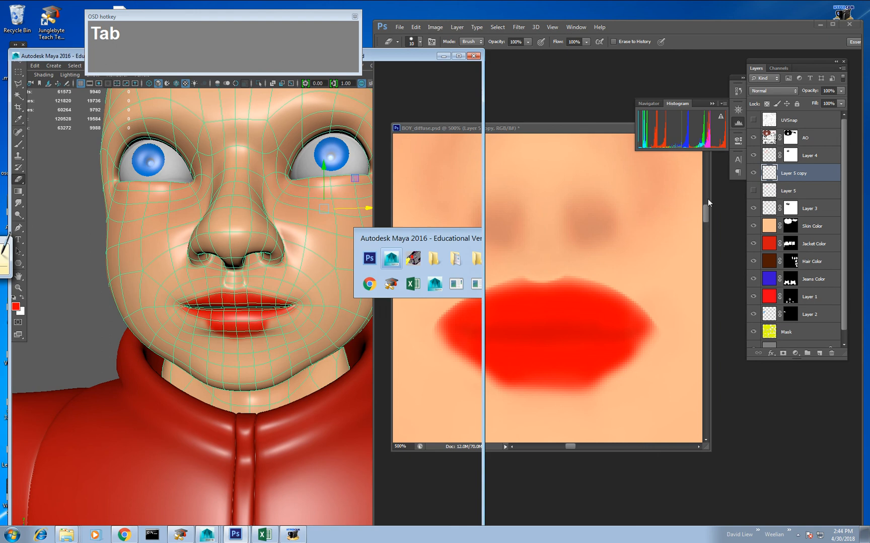
click(386, 222)
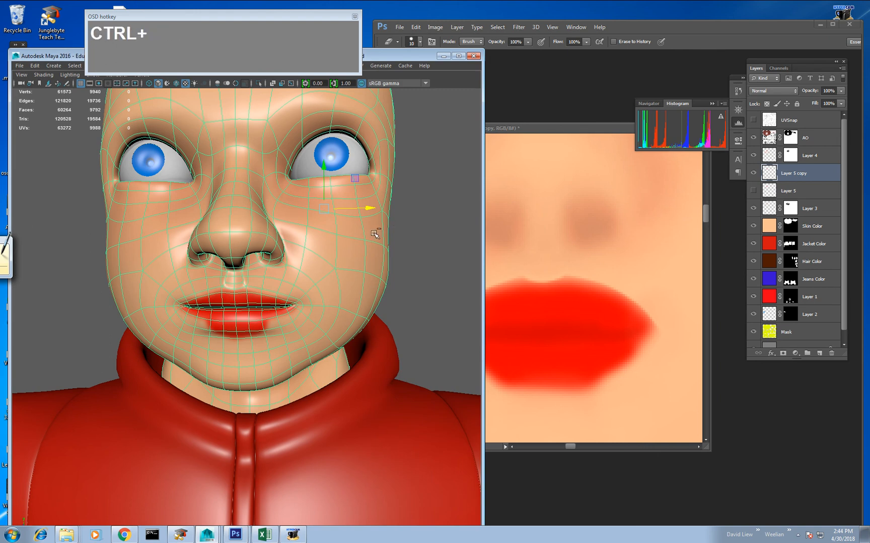
key(ctrl+a)
click(466, 205)
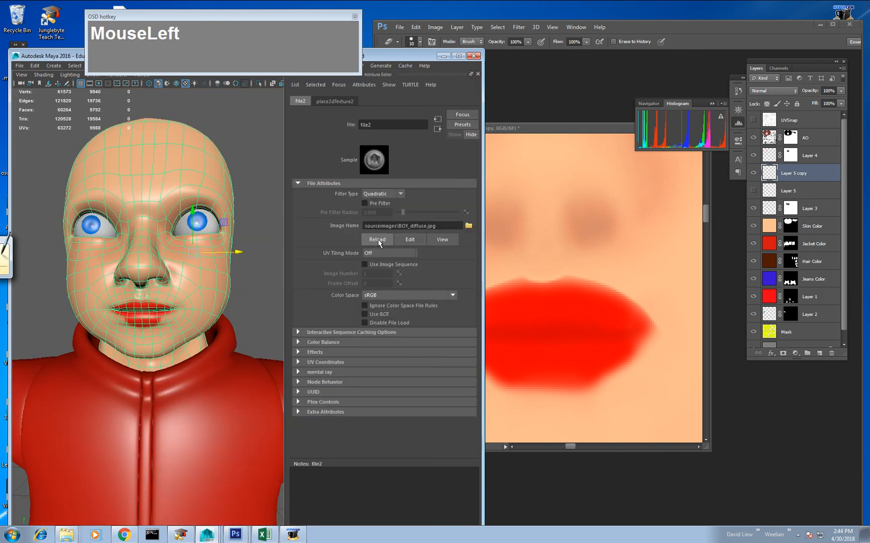
click(378, 244)
key(ctrl+a)
click(332, 266)
mouse_move(325, 266)
alt+mouse_down()
mouse_move(337, 268)
mouse_move(281, 260)
mouse_move(315, 266)
alt+mouse_up()
alt+right_drag(315, 266, 304, 272)
Switch to Photoshop, show the UVSnap wireframe, and touch up the left end of the lower lip with the red 20 px brush.
middle_click(561, 283)
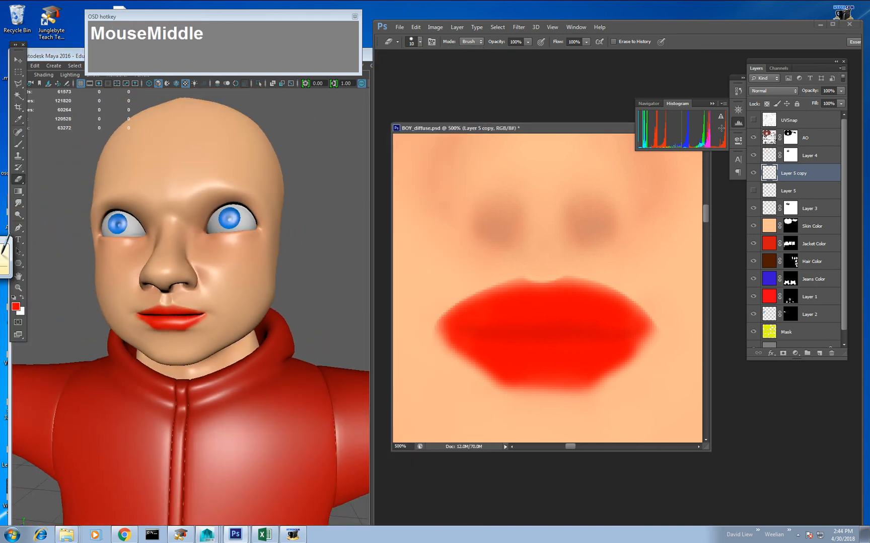
click(754, 121)
key(b)
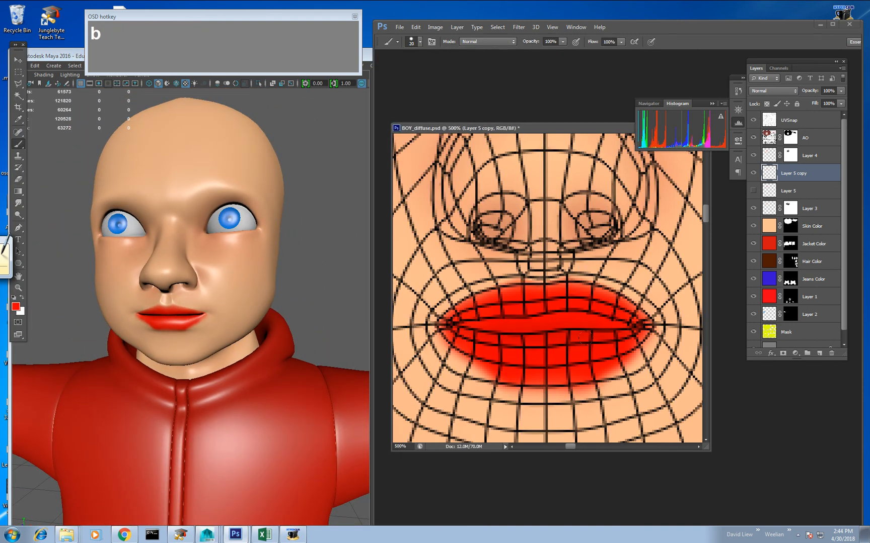
mouse_move(588, 351)
mouse_down()
mouse_move(612, 361)
mouse_move(602, 331)
mouse_move(609, 336)
mouse_move(571, 339)
mouse_up()
key(ctrl+z)
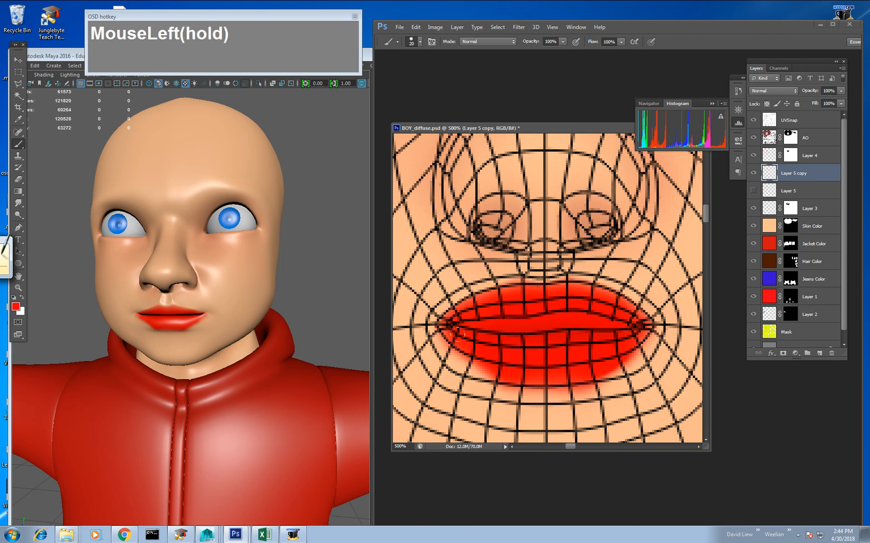
drag(456, 332, 480, 348)
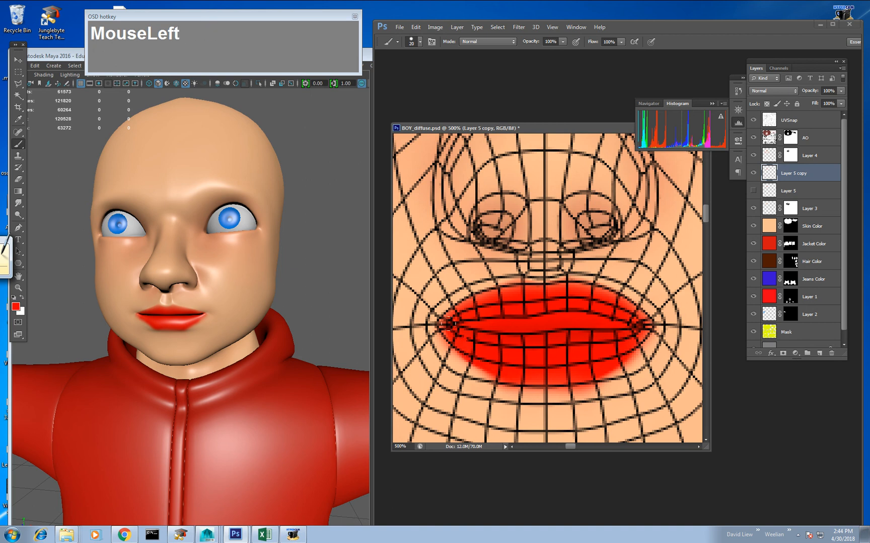
Recolor the lips on Layer 5 copy with Hue/Saturation at hue +19, saturation +81 and lightness +43.
key(ctrl+u)
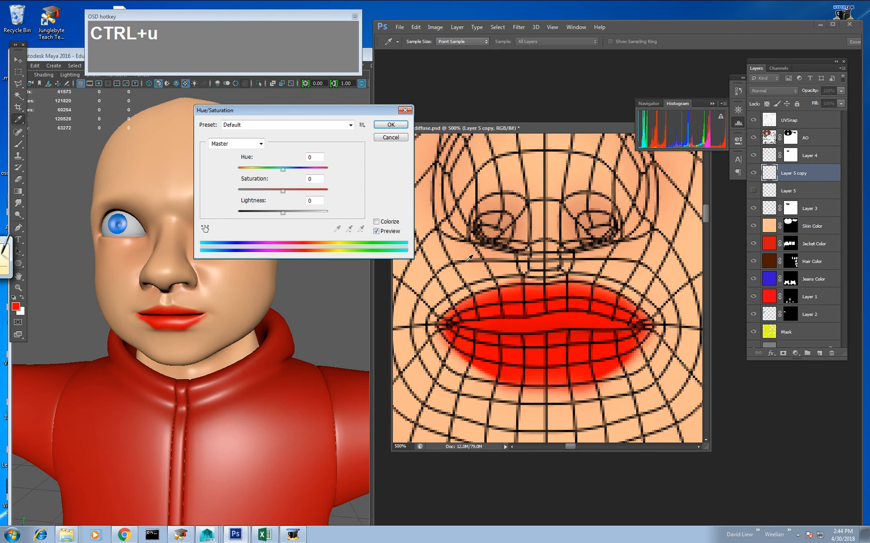
drag(283, 192, 305, 217)
drag(283, 170, 302, 218)
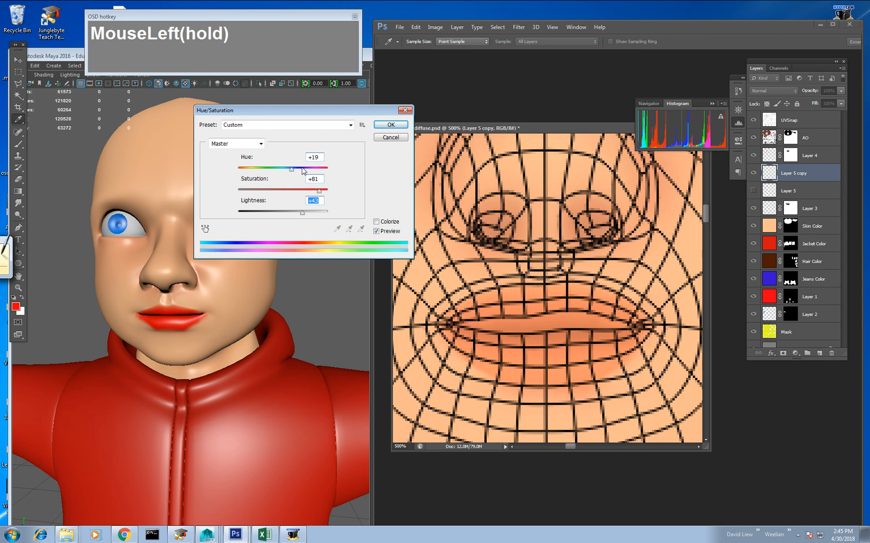
click(390, 124)
Hide the UVSnap wireframe and save the recolored texture as a maximum-quality JPEG over BOY_diffuse.jpg.
click(753, 120)
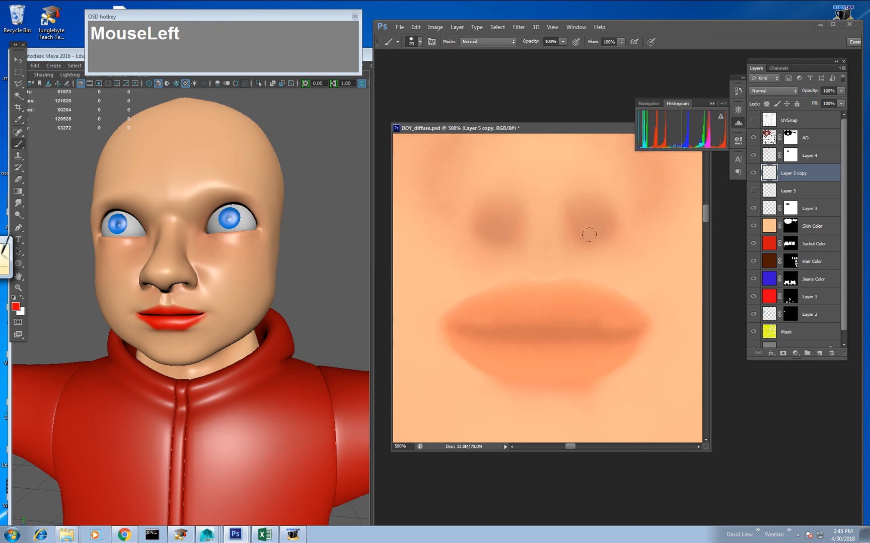
key(ctrl+shift+s)
key(Tab)
key(j)
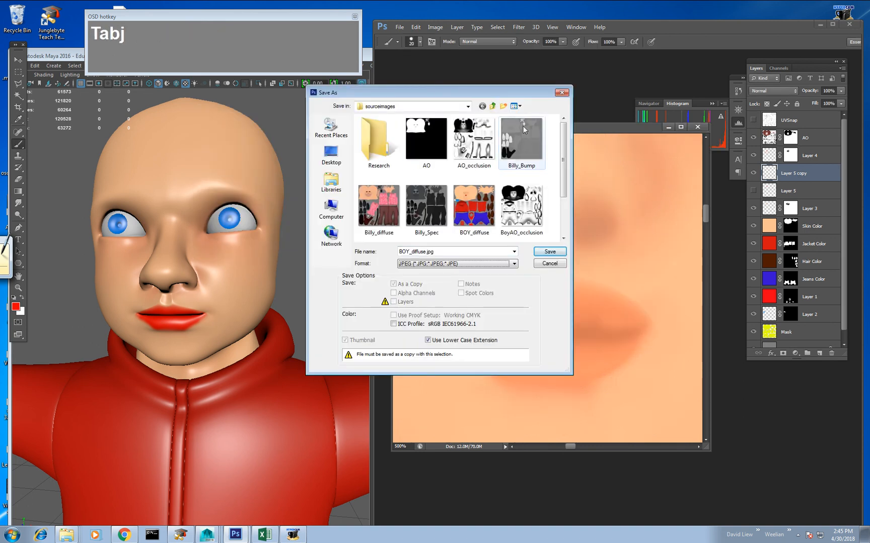
click(549, 252)
click(436, 196)
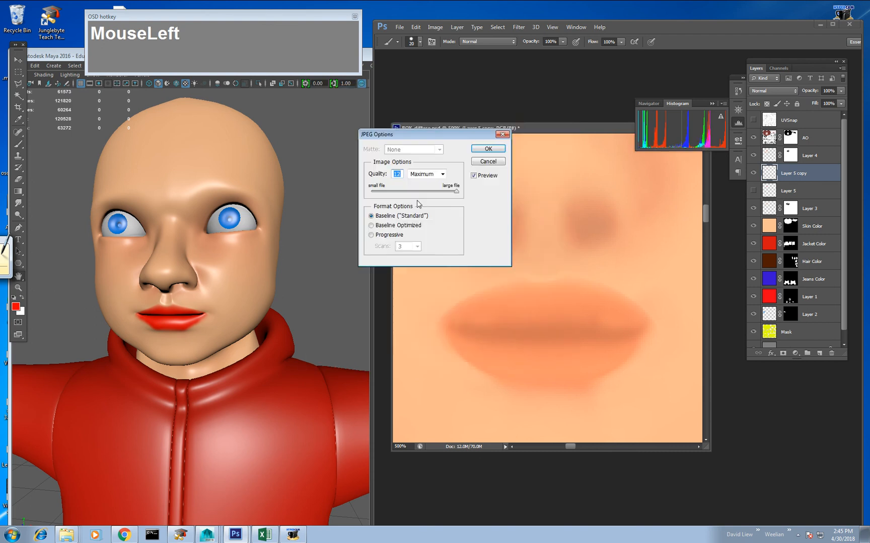
click(488, 149)
Switch to Maya, select the head mesh, and reload its BOY_diffuse.jpg file texture.
key(alt+Tab)
click(280, 187)
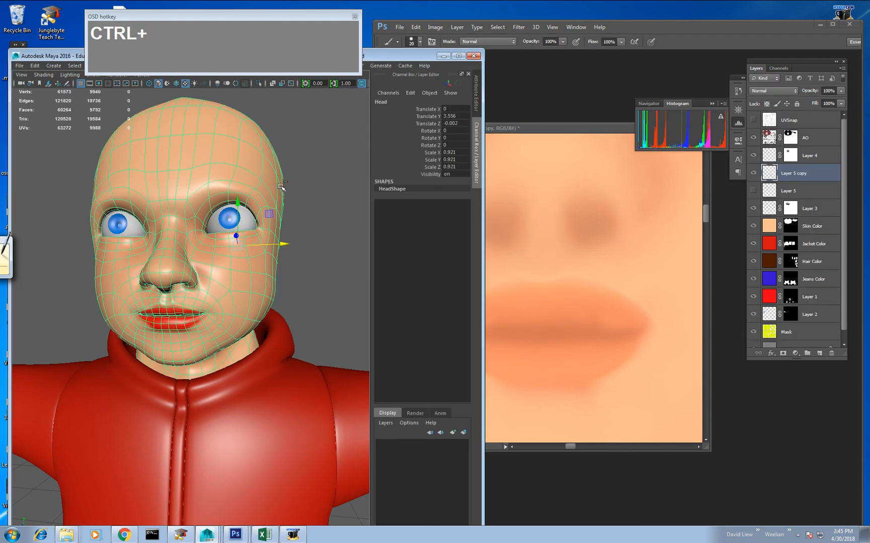
key(ctrl+a)
click(456, 205)
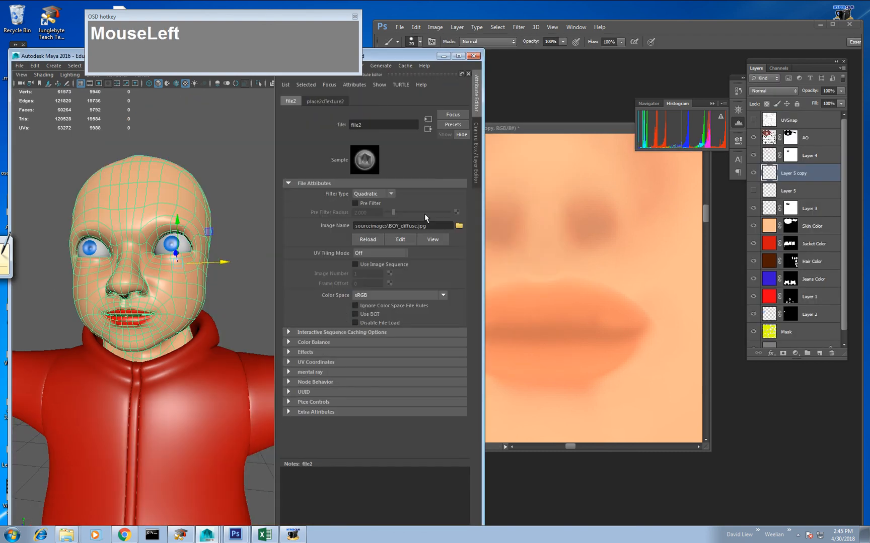
click(364, 238)
Return to Photoshop and save the texture again as a JPEG, replacing the existing BOY_diffuse.jpg.
middle_click(619, 220)
key(ctrl+shift+s)
key(Tab)
key(j)
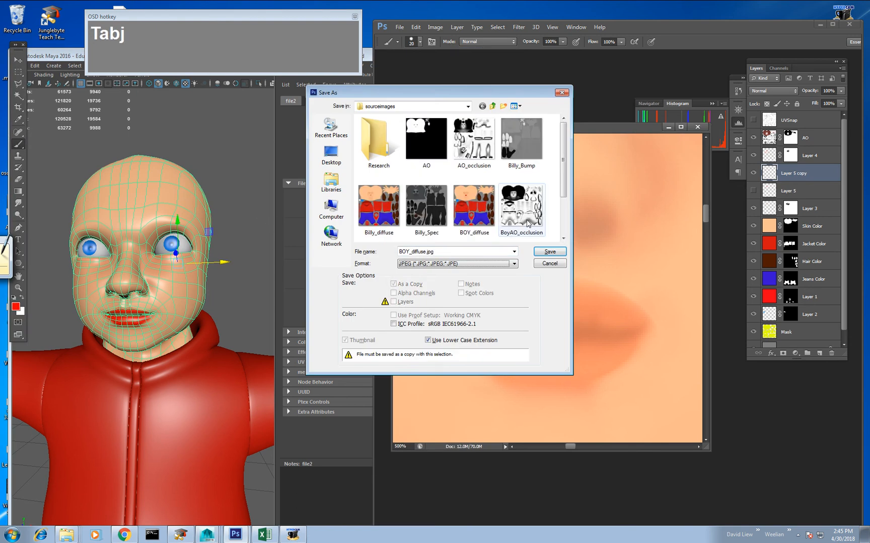
click(466, 210)
key(Return)
key(Return)
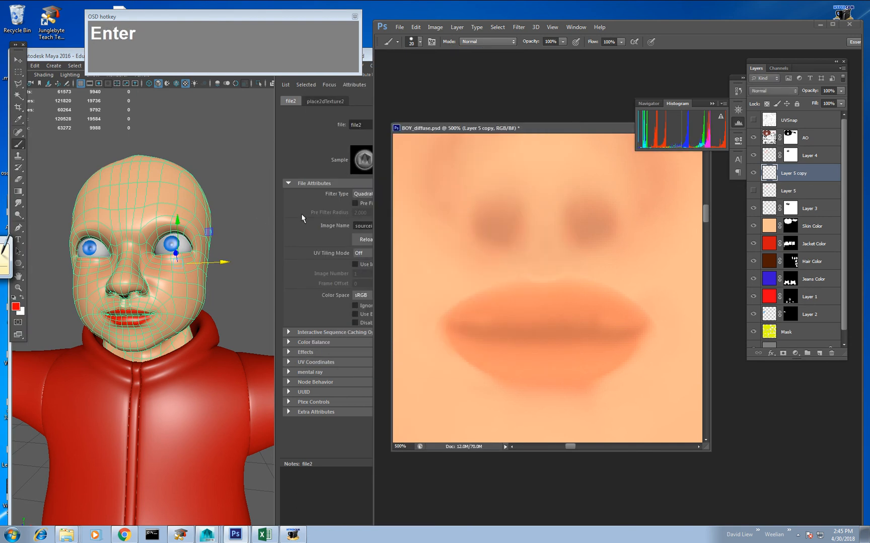
Reload the head's file texture in Maya again, deselect the head, and examine the recolored lips from the front.
middle_click(242, 206)
click(366, 243)
middle_click(247, 236)
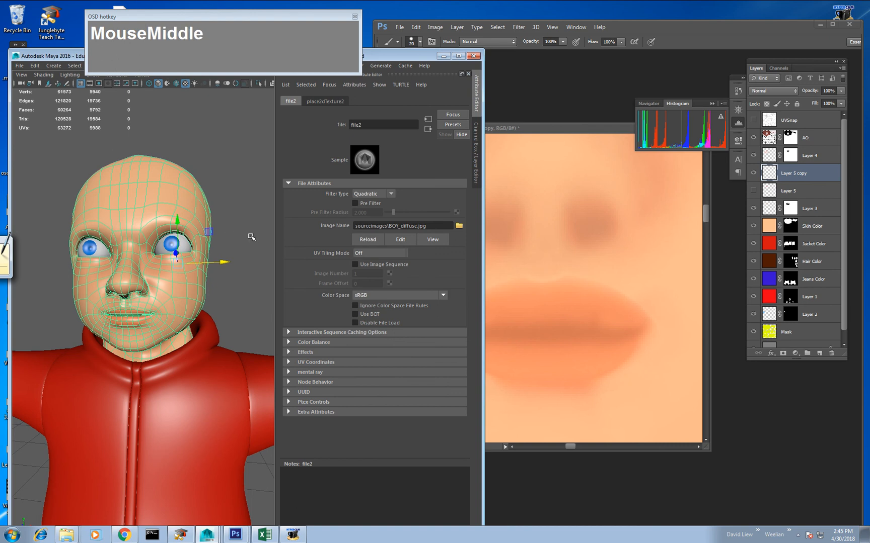
click(250, 236)
alt+drag(246, 238, 231, 261)
Switch to Photoshop, duplicate Layer 5 copy, and shift the duplicate's midtones with Color Balance levels +72, -40 and 0.
middle_click(622, 255)
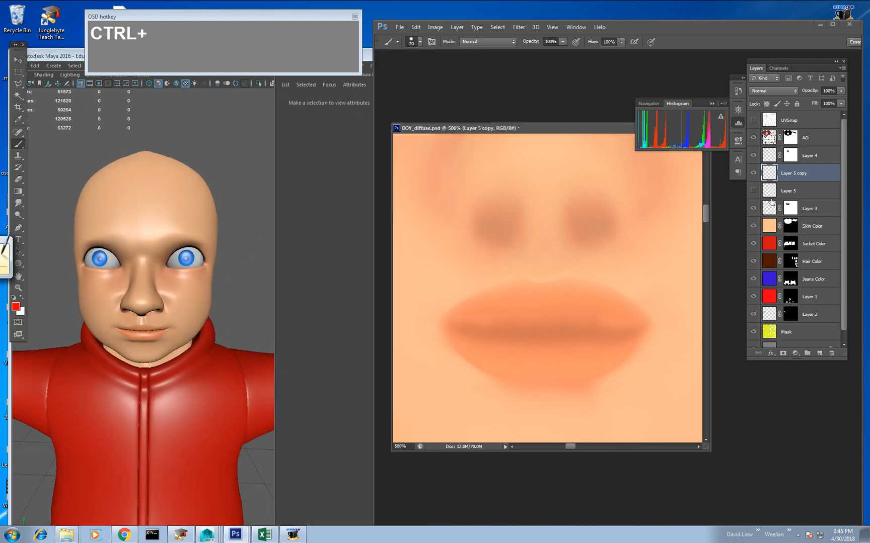
key(ctrl+j)
key(ctrl+u)
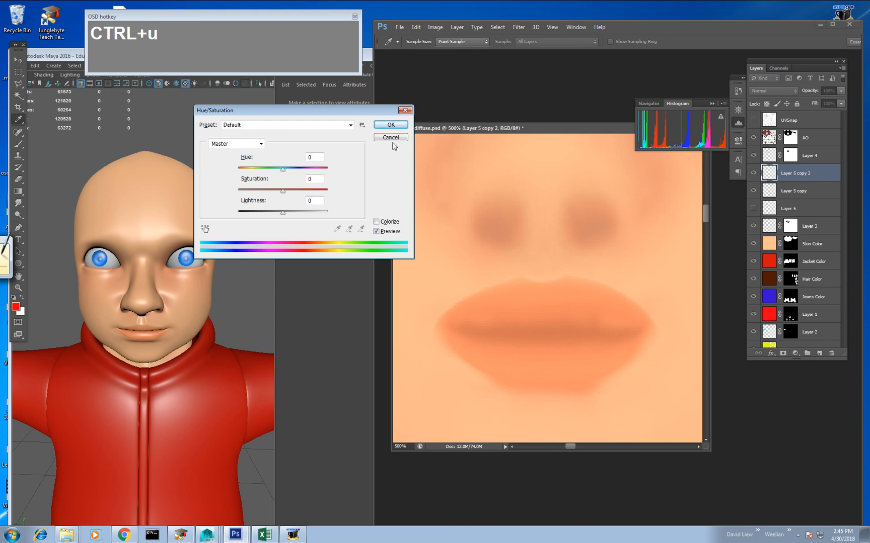
click(392, 141)
key(ctrl+b)
drag(297, 130, 281, 142)
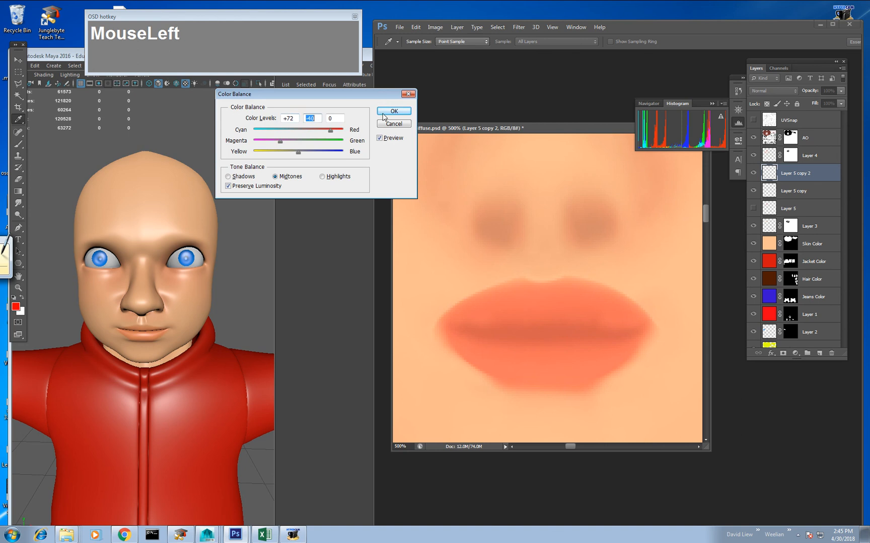
click(394, 112)
Add a layer mask to Layer 5 copy 2 and show the UVSnap wireframe layer as a guide.
key(b)
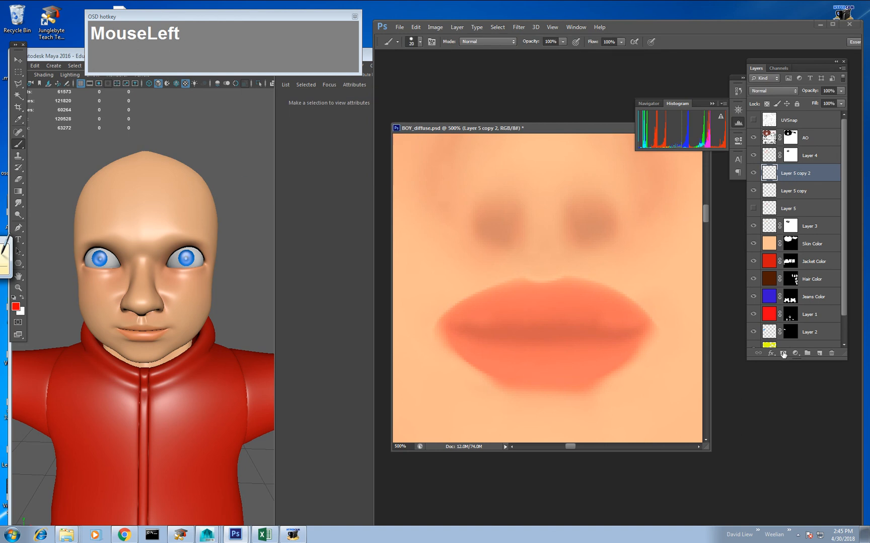
click(783, 353)
click(753, 120)
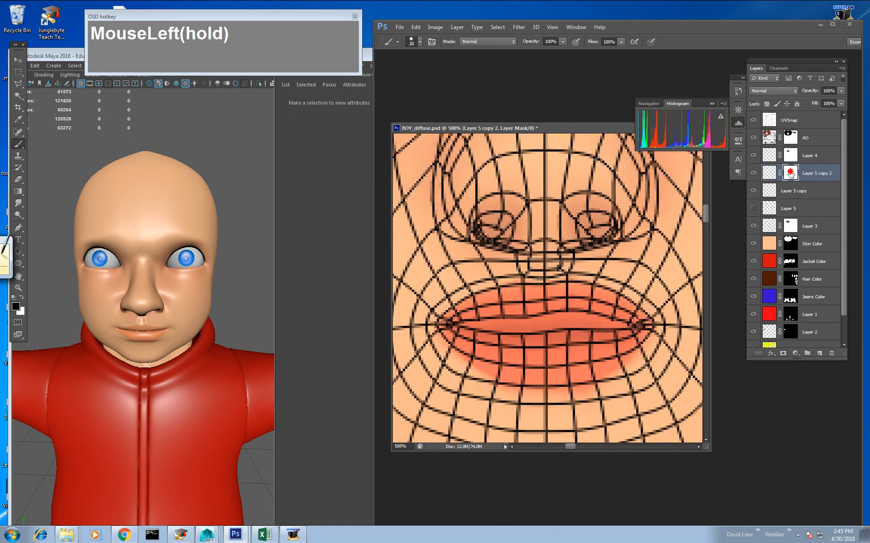
click(791, 174)
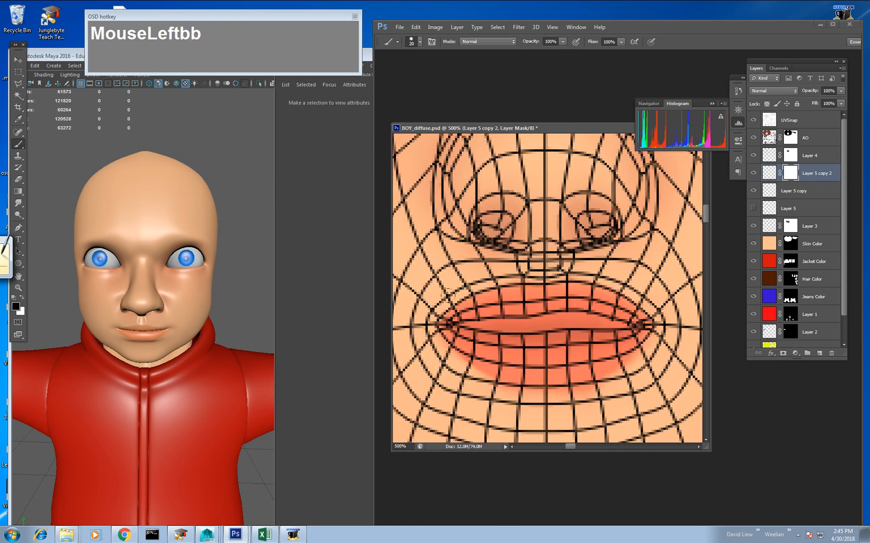
Soften the lips' outer edges by painting black on the Layer 5 copy 2 mask with a 40 px brush, and hide UVSnap.
drag(474, 286, 438, 296)
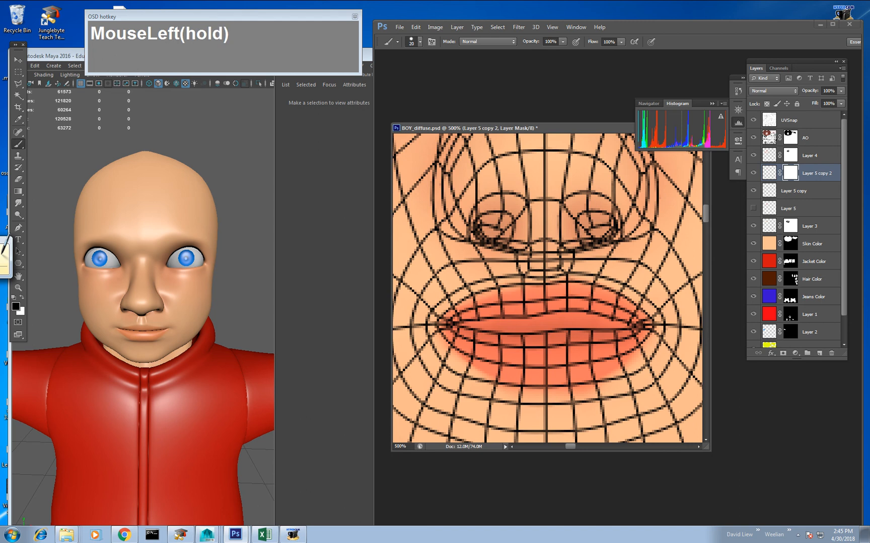
key(ctrl+z)
click(589, 305)
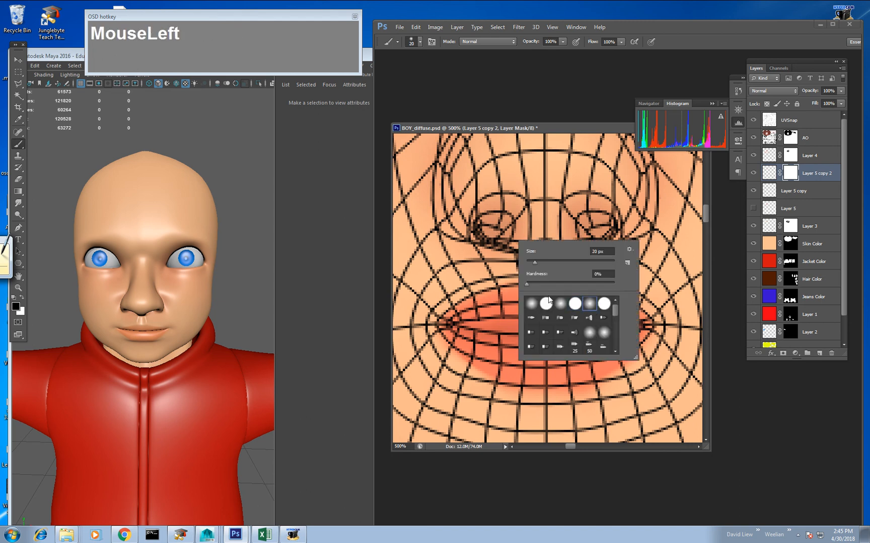
drag(546, 262, 564, 262)
click(474, 249)
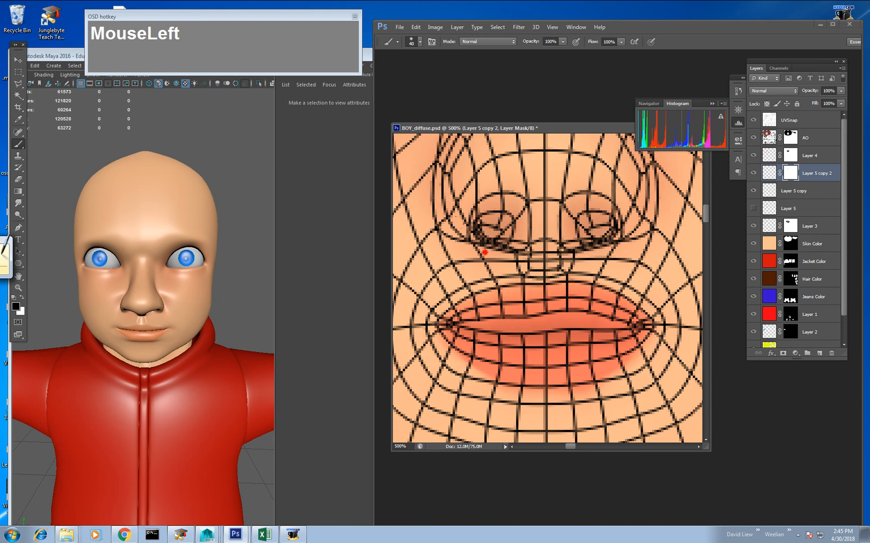
drag(484, 252, 599, 260)
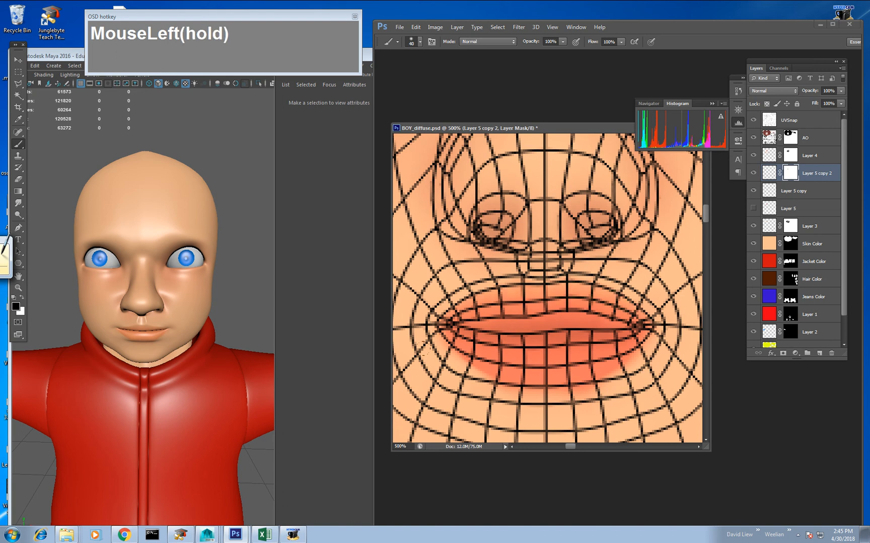
drag(420, 369, 545, 369)
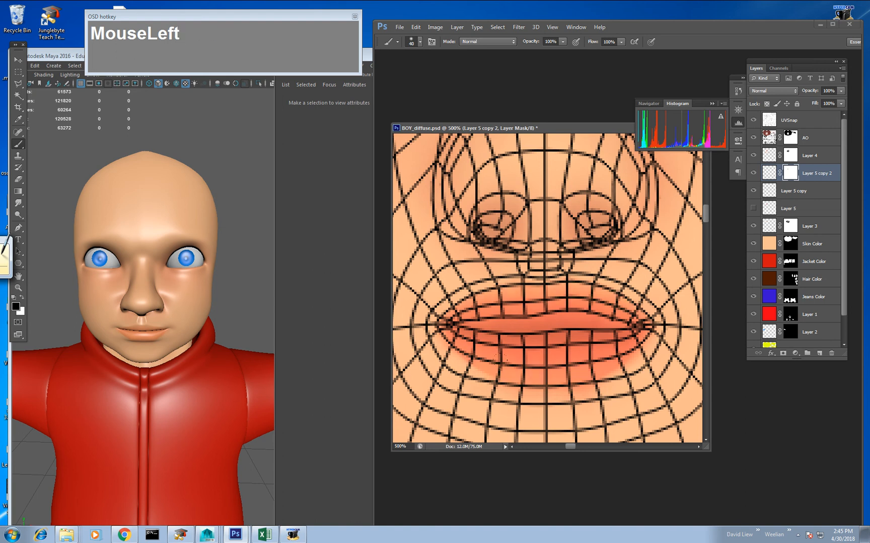
drag(478, 387, 625, 353)
click(753, 119)
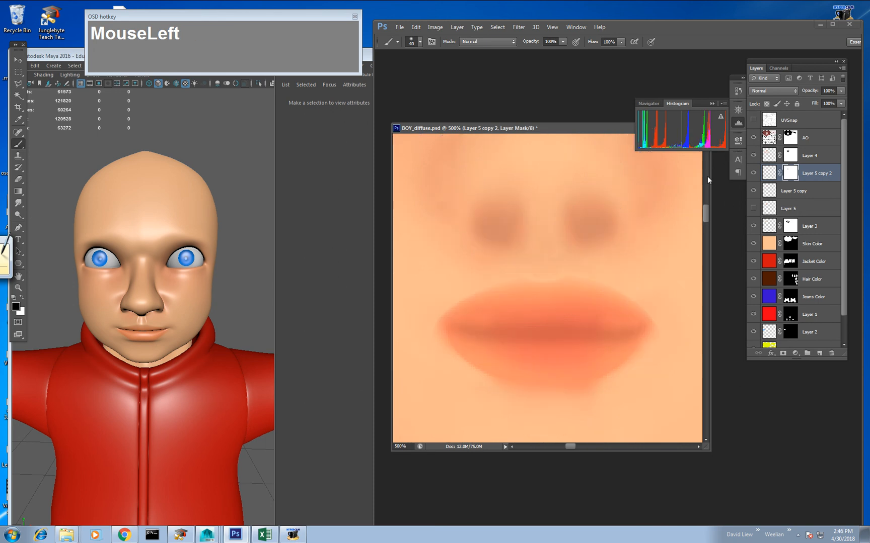
Save the softened lip texture as a JPEG, replacing the existing BOY_diffuse.jpg.
key(ctrl+shift+s)
key(Tab)
key(Return)
key(Return)
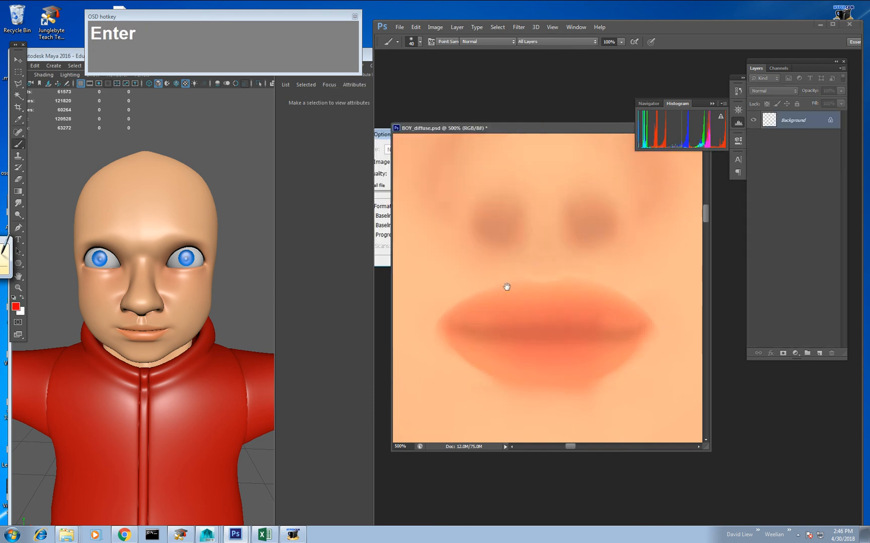
Switch to Maya, reload the head's BOY_diffuse.jpg texture, deselect the head, and examine the lips on the model.
click(200, 300)
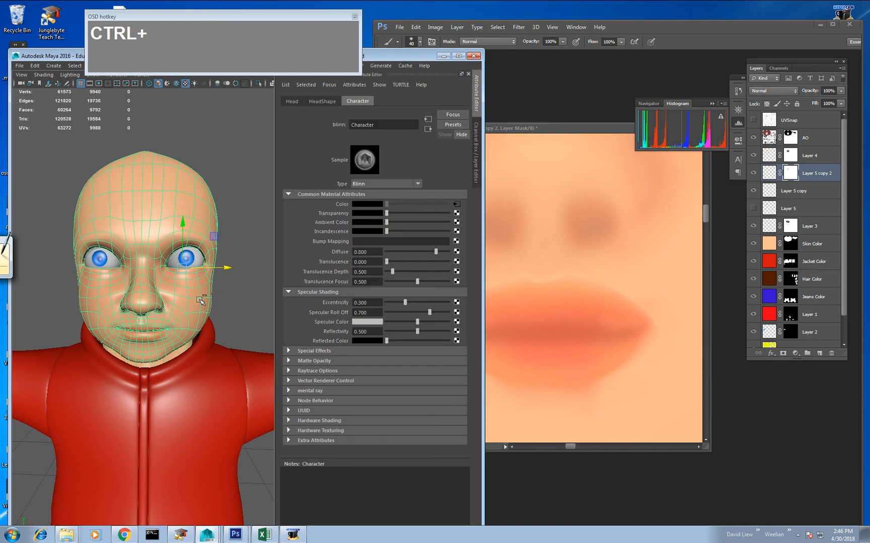
click(457, 213)
click(234, 297)
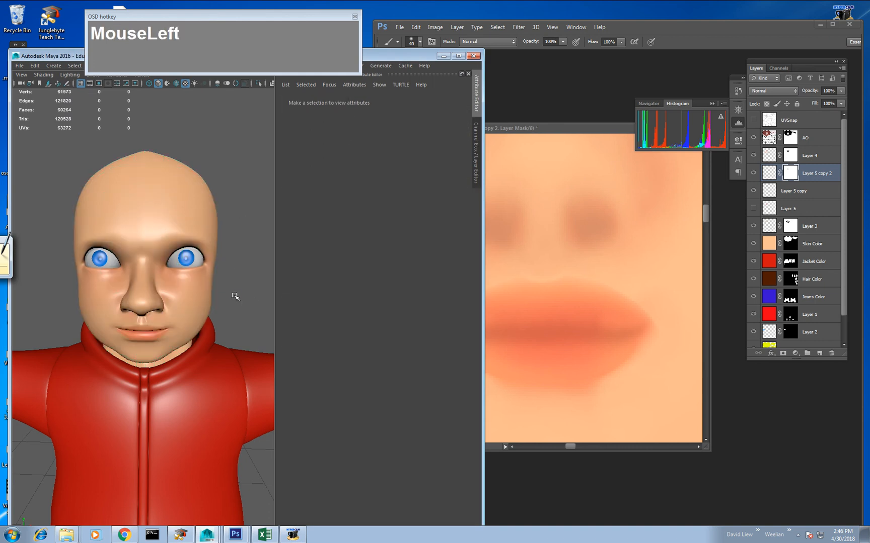
mouse_move(235, 308)
alt+mouse_down()
mouse_move(224, 302)
mouse_move(254, 301)
mouse_move(239, 302)
alt+mouse_up()
alt+right_drag(239, 302, 233, 316)
mouse_move(233, 316)
alt+mouse_down()
mouse_move(214, 313)
mouse_move(224, 313)
alt+mouse_up()
Return to Photoshop, show the UVSnap layer, and compare the lips with Layer 5 copy and Layer 5 toggled on and off.
middle_click(500, 316)
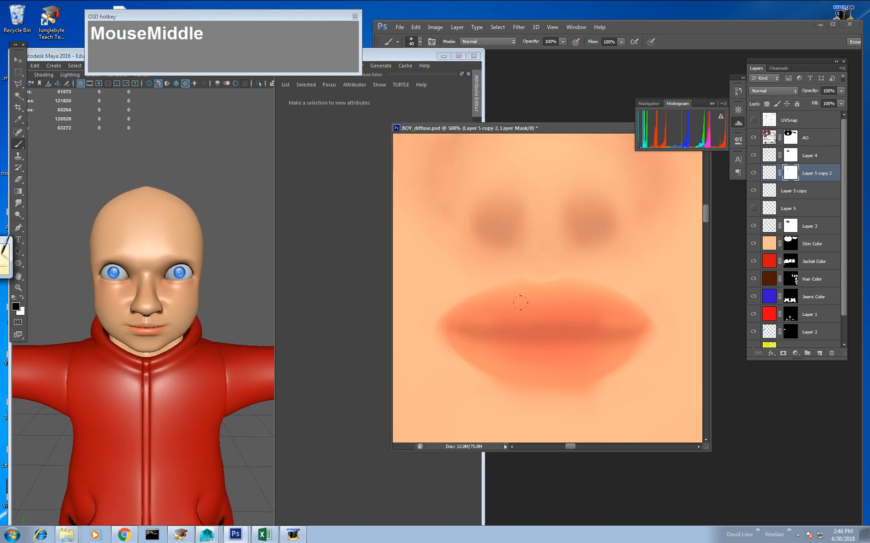
click(753, 120)
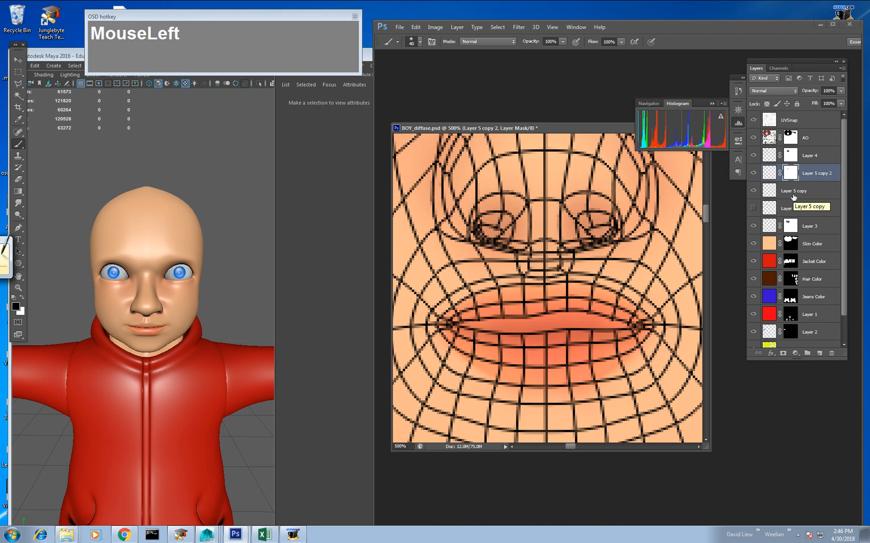
scroll(788, 201, up, 1)
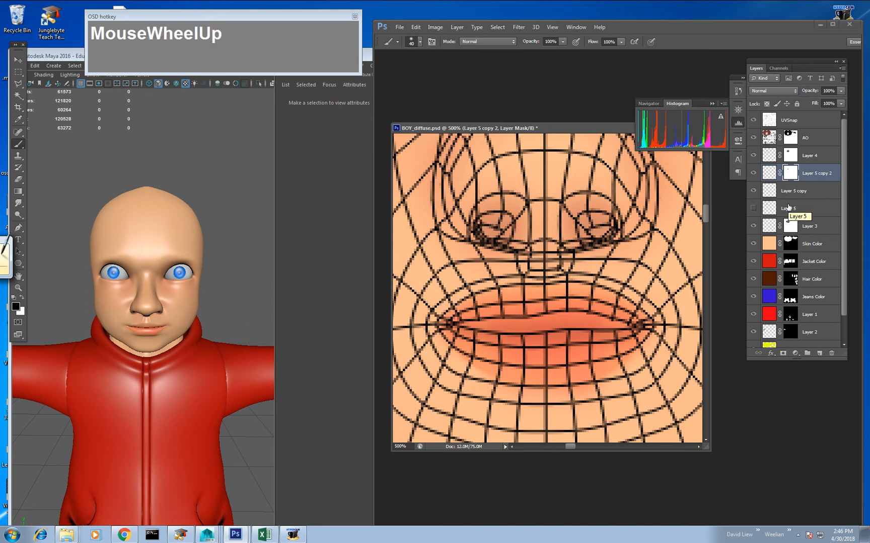
click(788, 195)
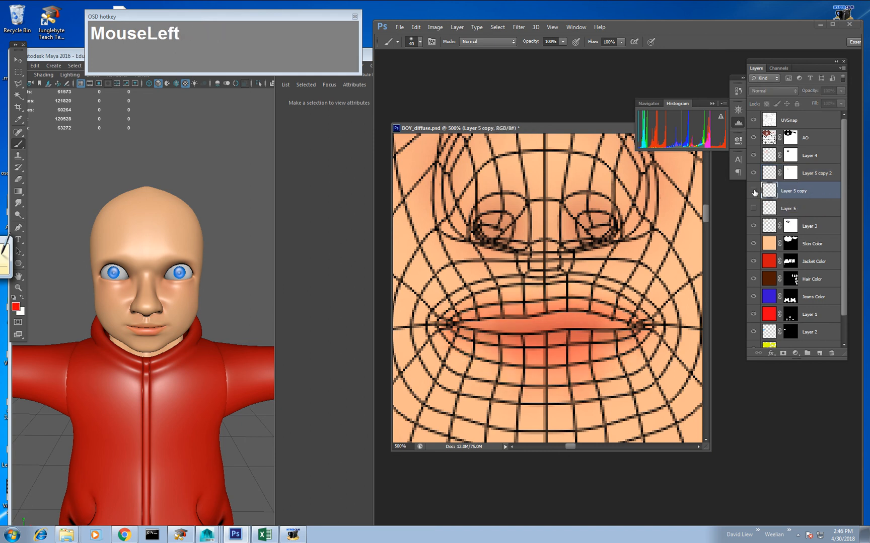
drag(769, 190, 761, 160)
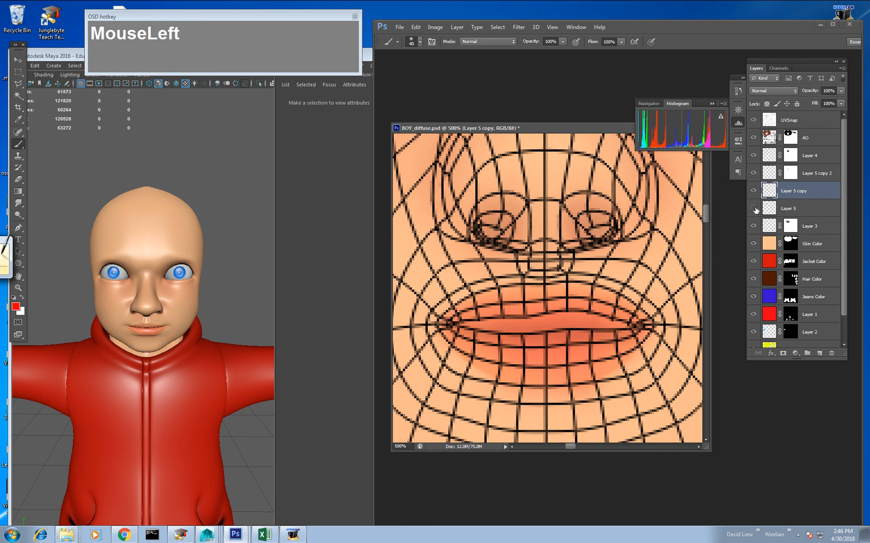
click(754, 209)
click(754, 209)
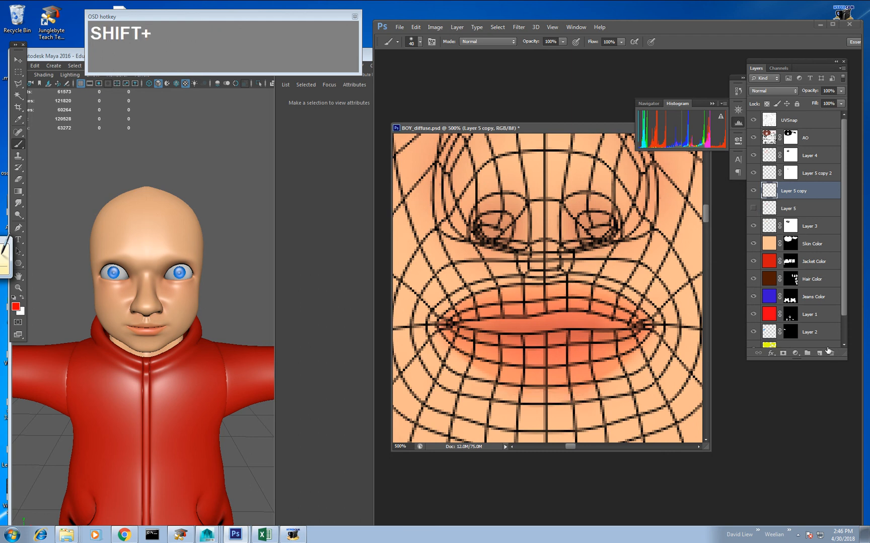
Create a new layer above Layer 5 copy and name it "Lip details".
key(ctrl+shift+n)
key(Return)
double_click(788, 191)
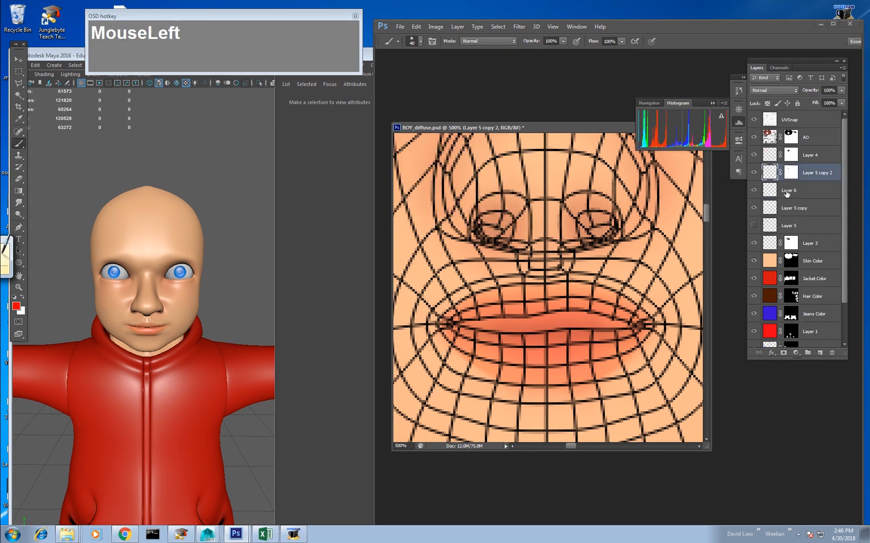
text(Lip)
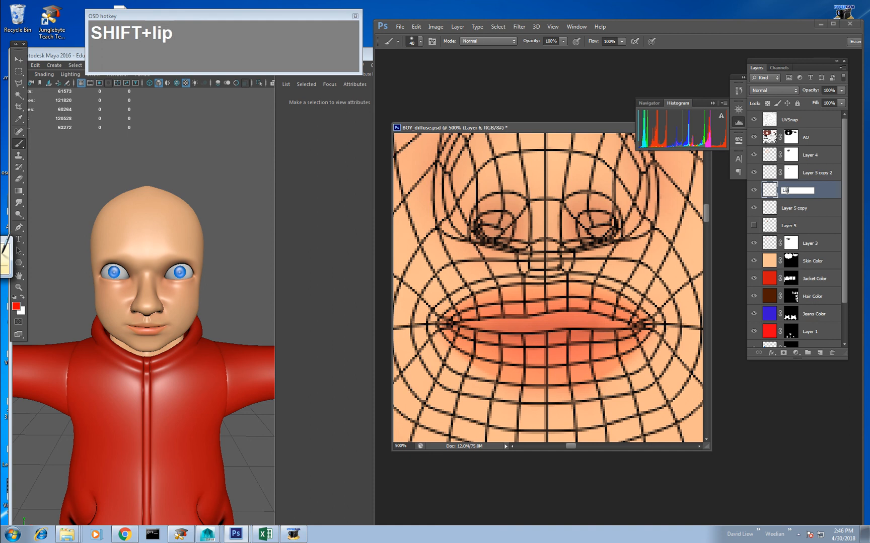
text( s)
key(BackSpace)
text(details)
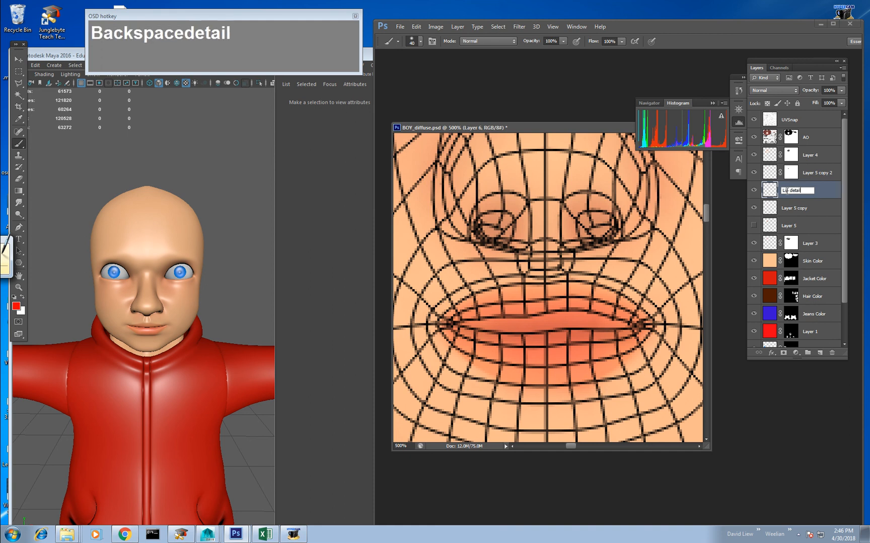
key(Return)
Reduce the brush to 9 px, hide the UVSnap layer, and move Lip details above Layer 5 copy 2.
key(b)
right_click(553, 301)
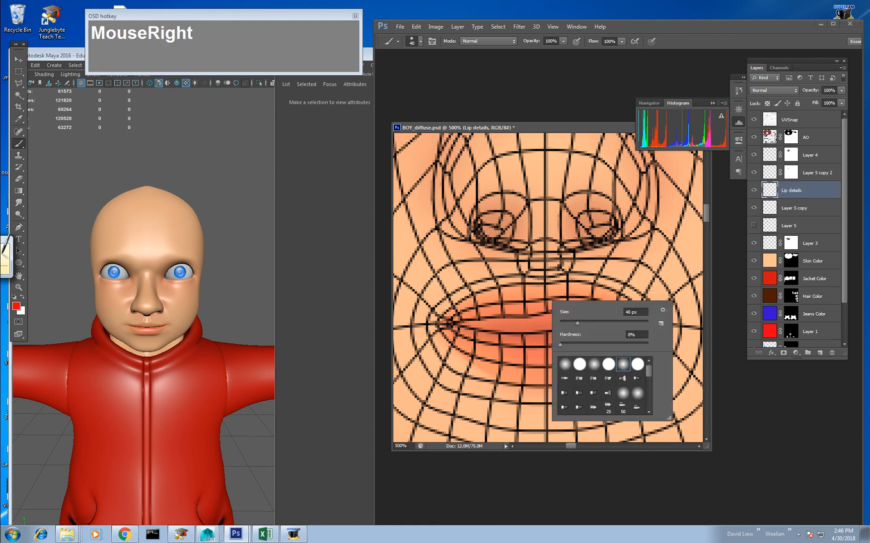
drag(577, 324, 564, 324)
mouse_move(518, 291)
mouse_down()
mouse_move(532, 317)
mouse_move(551, 320)
mouse_up()
key(ctrl+z)
click(753, 120)
key(ctrl+z)
drag(765, 190, 765, 170)
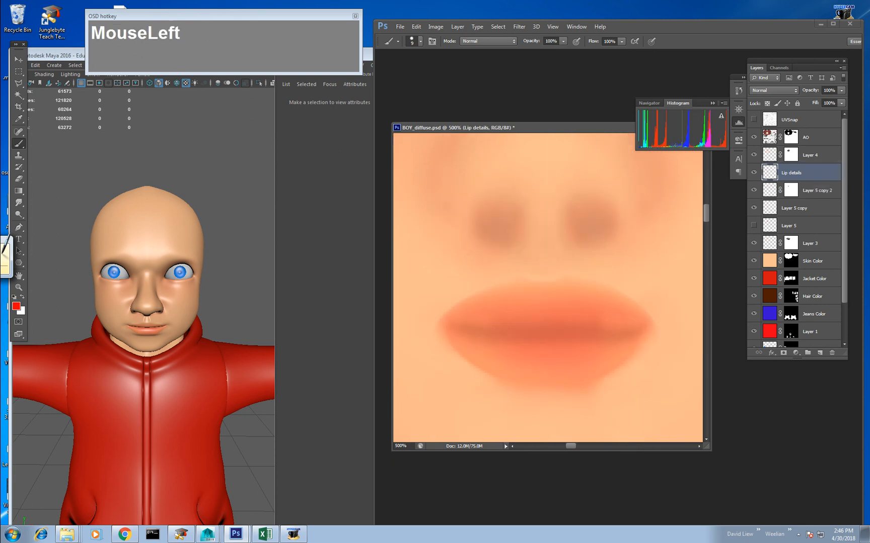
Reduce the brush to 2 px, sample the color of the line between the lips, and undo the test strokes.
drag(558, 261, 572, 343)
key(ctrl+z)
key(bracketleft)
alt+click(544, 332)
mouse_move(568, 285)
mouse_down()
mouse_move(560, 301)
mouse_move(576, 348)
mouse_up()
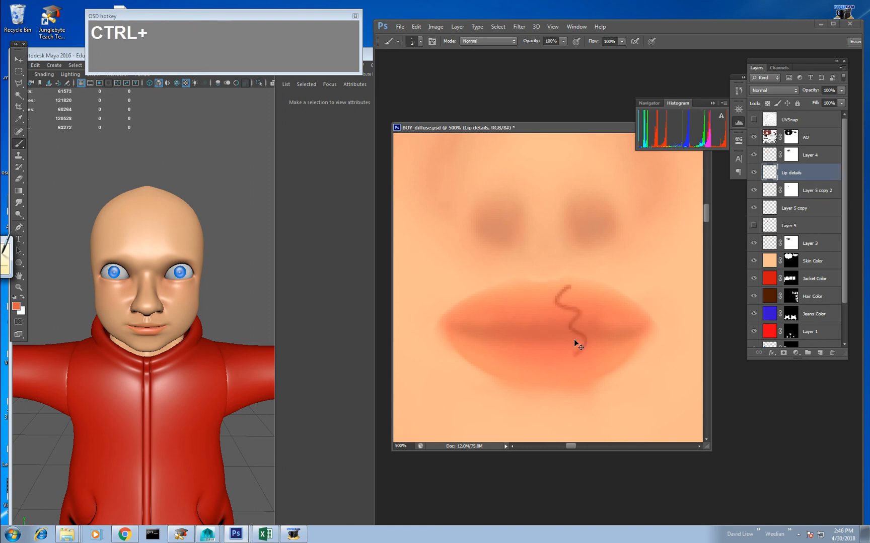
key(ctrl+z)
Show the UVSnap guide and paint short, thin crease lines across the upper lip on the Lip details layer.
click(753, 120)
key(z)
click(577, 319)
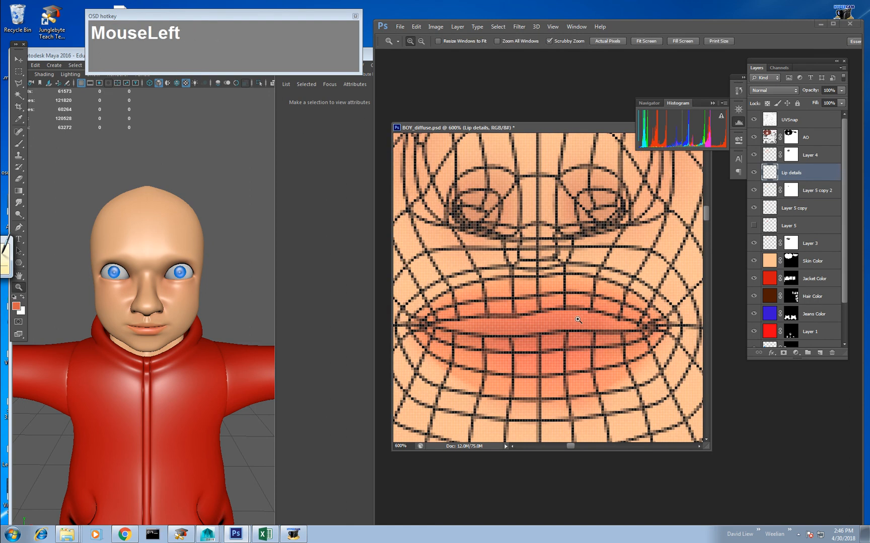
click(577, 319)
key(ctrl+h)
drag(577, 319, 606, 318)
key(b)
key(b)
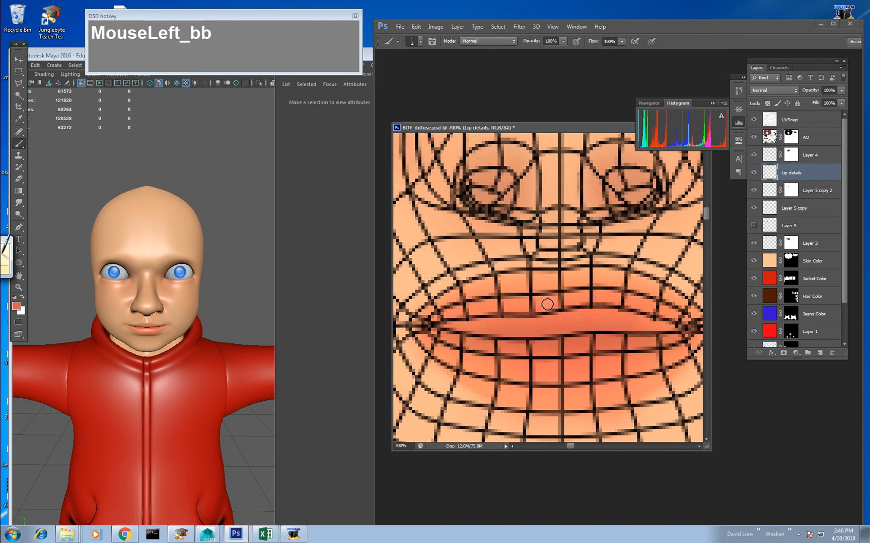
drag(538, 301, 550, 318)
mouse_move(573, 286)
mouse_down()
mouse_move(573, 309)
mouse_move(591, 304)
mouse_move(589, 317)
mouse_move(606, 309)
mouse_move(617, 317)
mouse_up()
drag(637, 300, 637, 309)
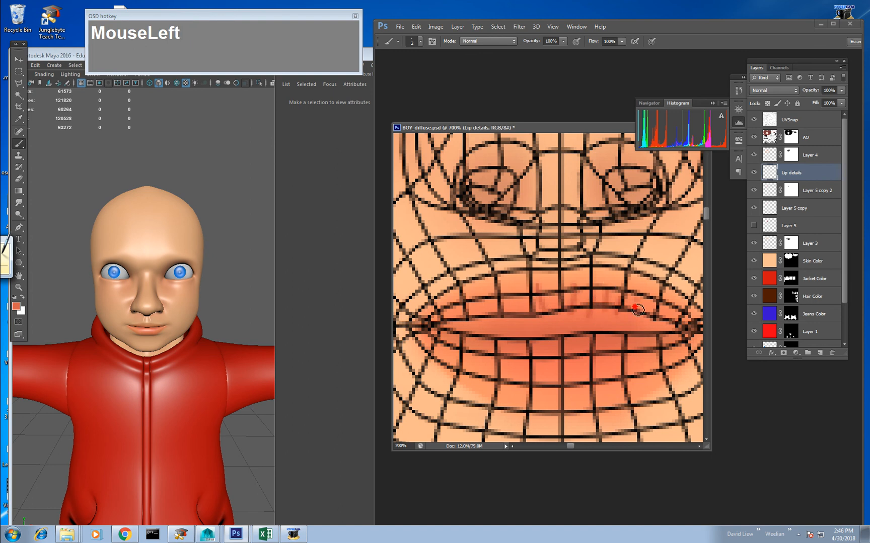
mouse_move(517, 294)
mouse_down()
mouse_move(516, 315)
mouse_move(471, 313)
mouse_up()
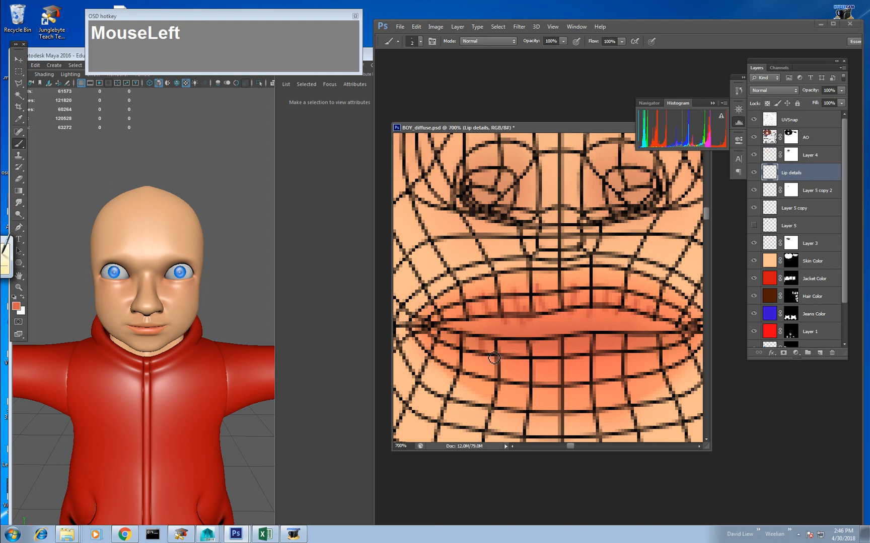
Paint short vertical creases along the lower lip, hide UVSnap, and add one more crease near the upper lip's corner.
drag(572, 339, 574, 354)
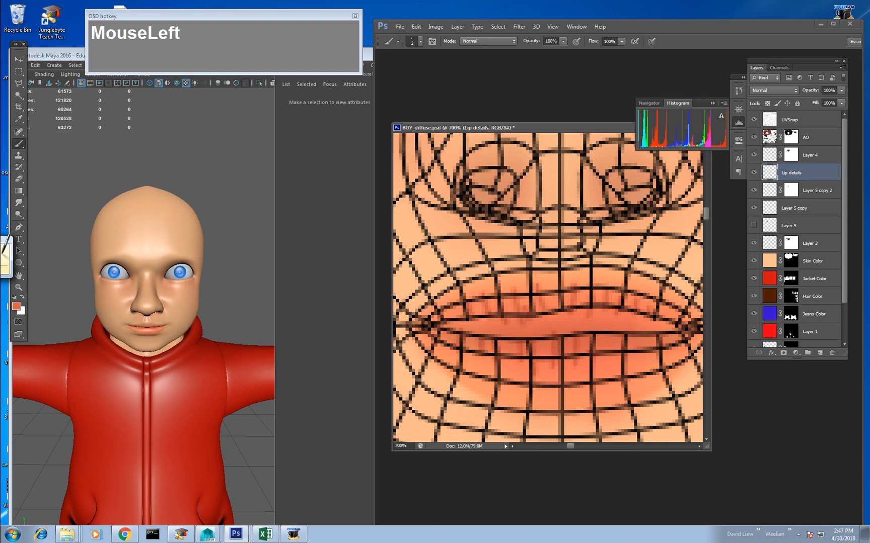
mouse_move(625, 337)
mouse_down()
mouse_move(626, 354)
mouse_move(653, 352)
mouse_up()
click(753, 119)
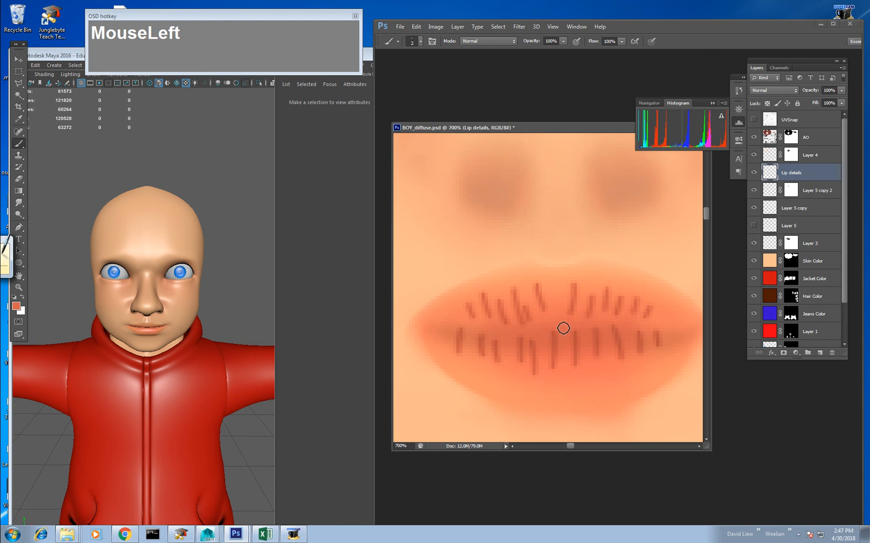
drag(456, 311, 457, 321)
Save the texture with the lip creases as a JPEG, overwriting BOY_diffuse.jpg in the sourceimages folder.
key(ctrl+shift+s)
key(Tab)
key(j)
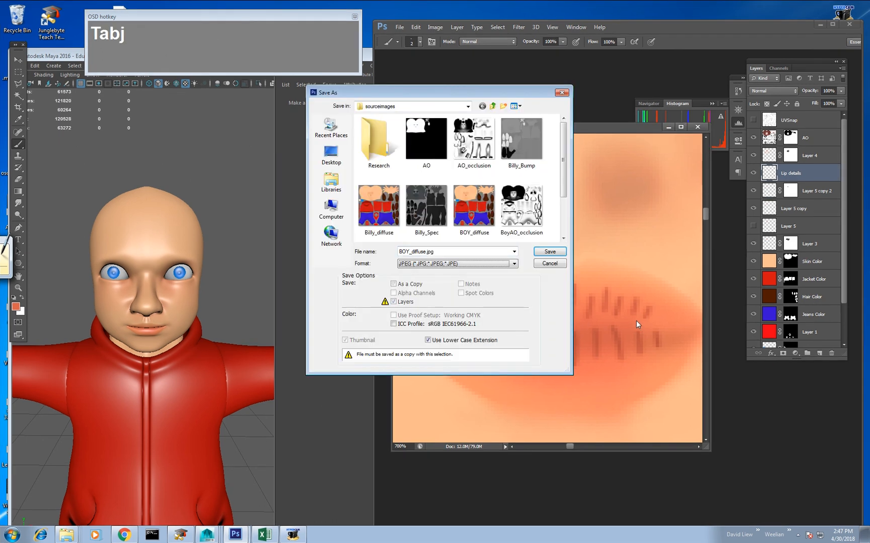
key(Return)
key(Return)
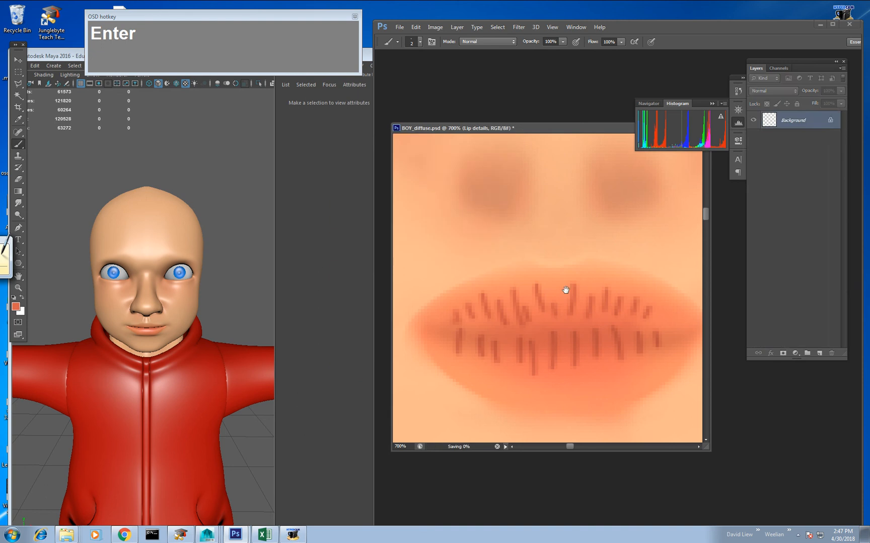
Reload the head's file texture in Maya, inspect the lip creases up close on the deselected model, and return to Photoshop.
click(200, 294)
click(456, 205)
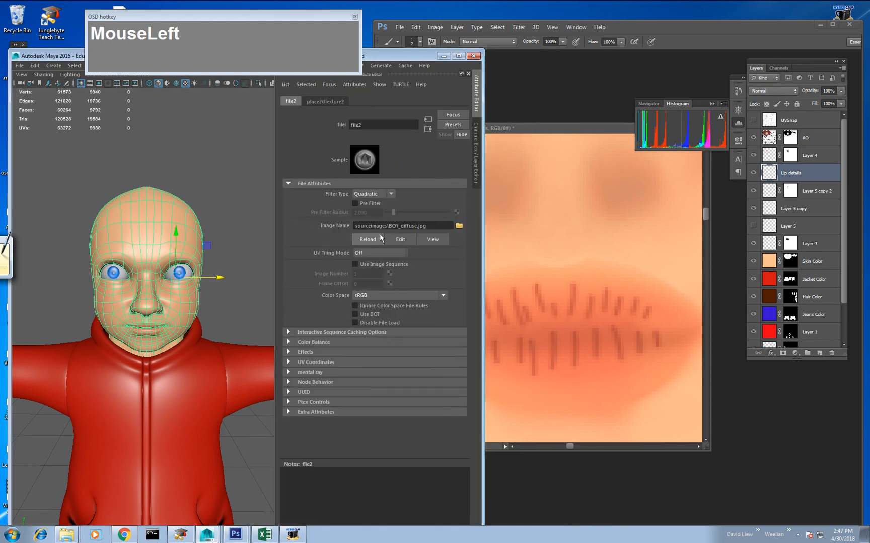
click(227, 310)
click(227, 309)
alt+right_drag(195, 310, 188, 301)
alt+middle_drag(188, 301, 204, 337)
alt+drag(204, 338, 199, 329)
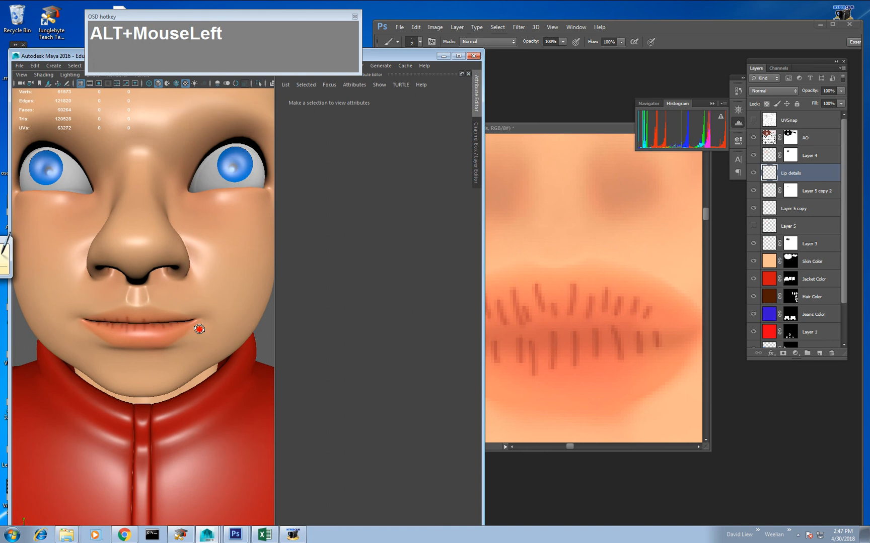
middle_click(604, 340)
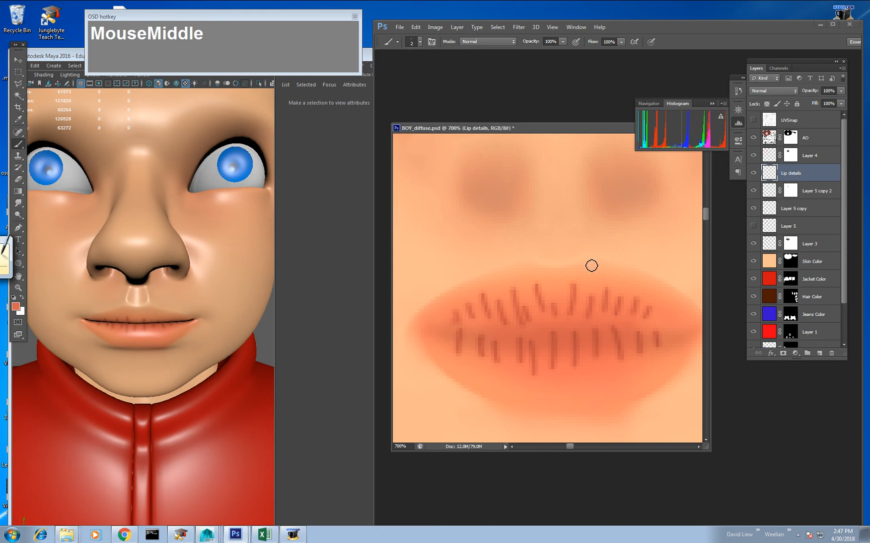
Show the UVSnap guide and add finer crease lines to the upper lip with a 1 px brush, undoing an unwanted stroke.
key(b)
click(753, 120)
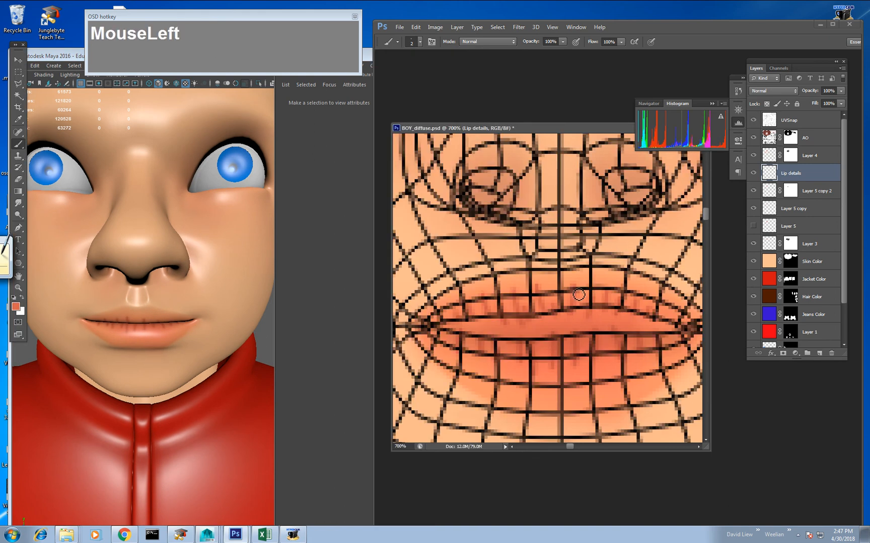
drag(578, 295, 578, 282)
key(ctrl+z)
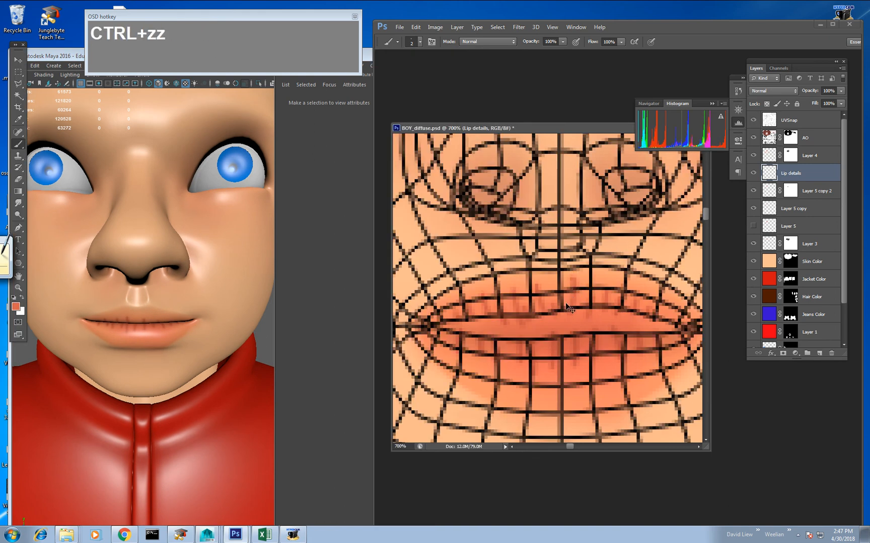
key(ctrl+z)
key(alt+z)
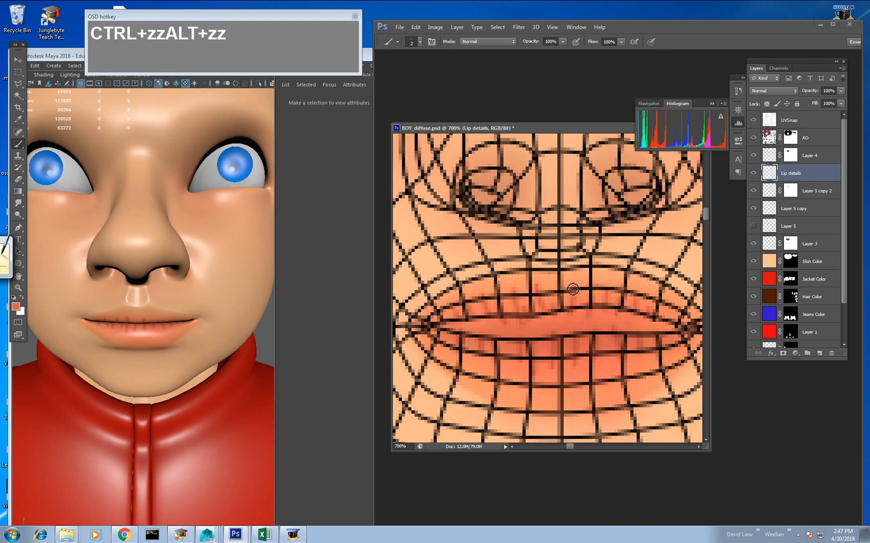
click(574, 300)
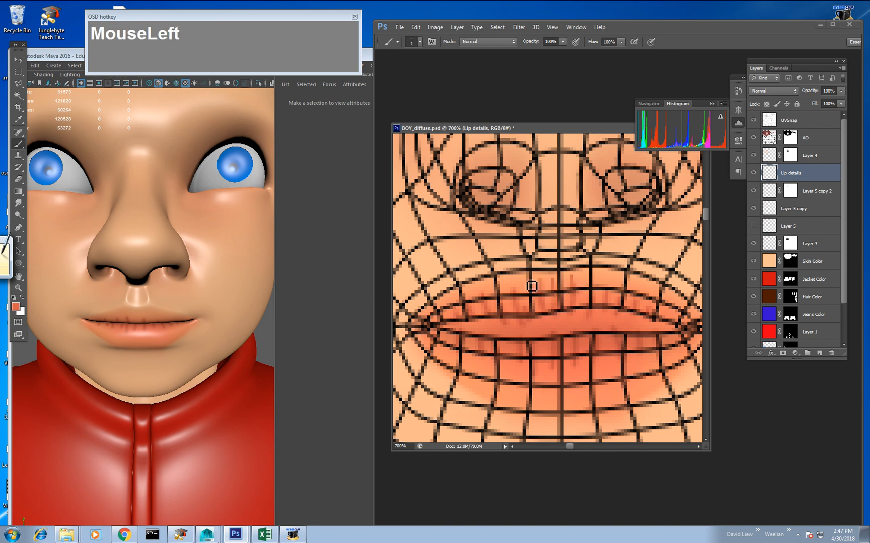
drag(522, 284, 518, 276)
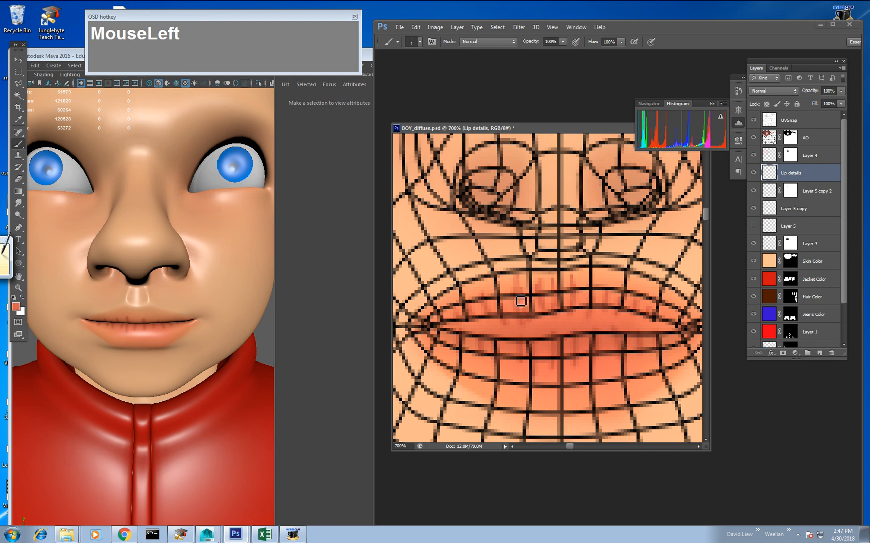
Reduce the eraser size to 2 px and paint more thin vertical creases along both halves of the upper lip with the brush.
key(e)
right_click(503, 230)
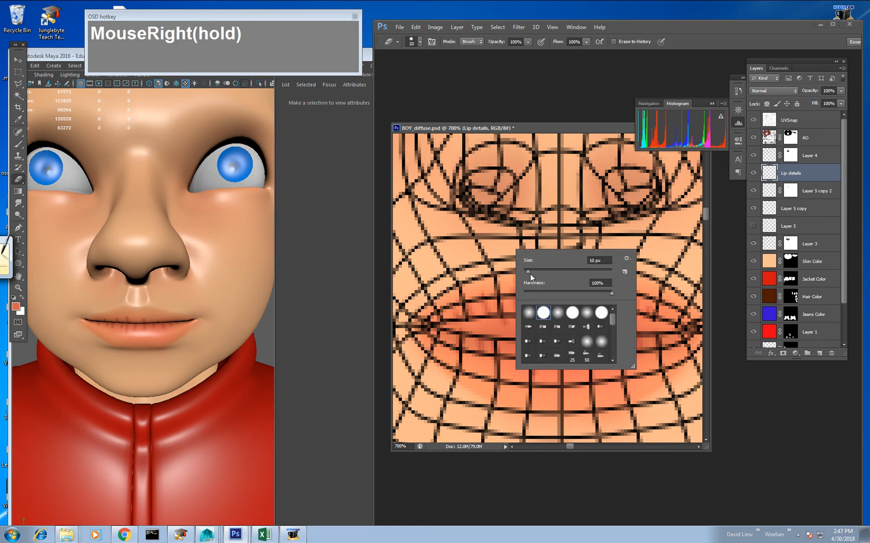
drag(527, 271, 526, 273)
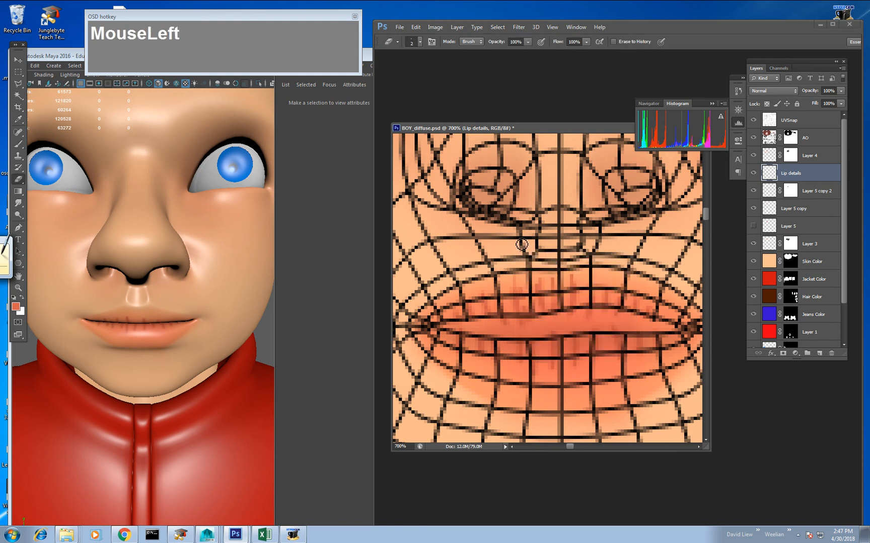
key(b)
key(x)
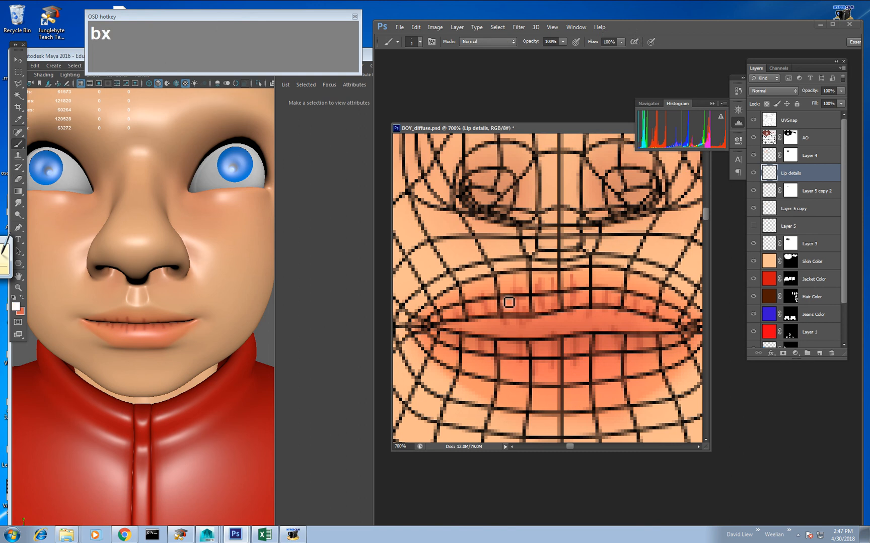
key(x)
mouse_move(507, 285)
mouse_down()
mouse_move(511, 331)
mouse_move(499, 322)
mouse_up()
drag(476, 292, 487, 318)
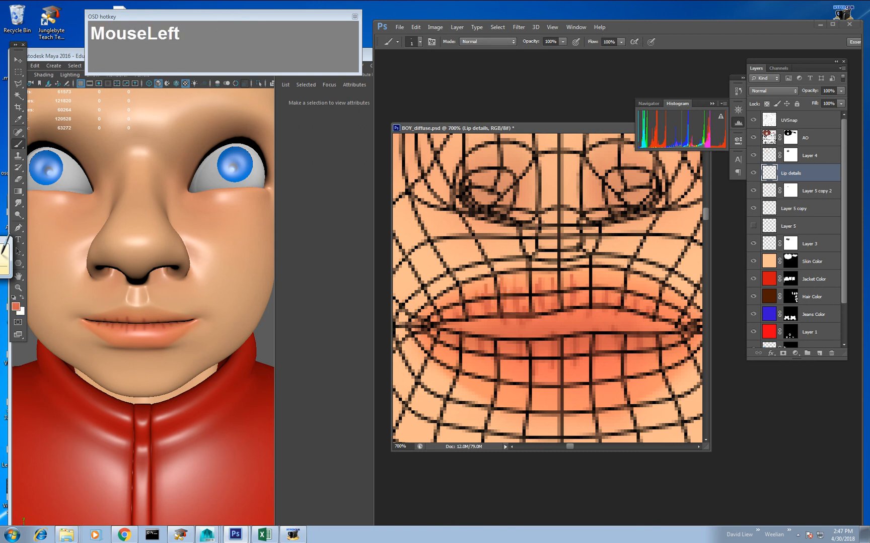
drag(588, 286, 598, 298)
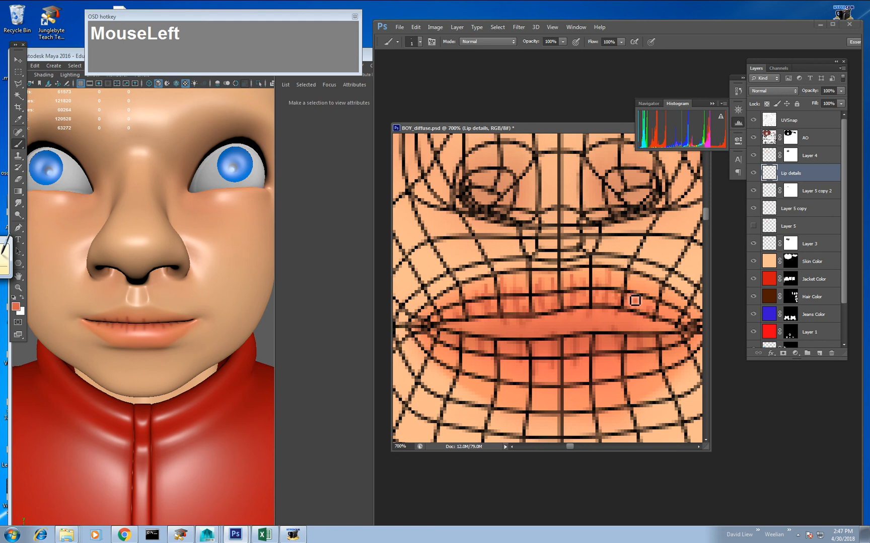
Erase the crease ends along the outer edge of the upper lip with the 2 px eraser.
key(x)
key(x)
key(e)
click(609, 275)
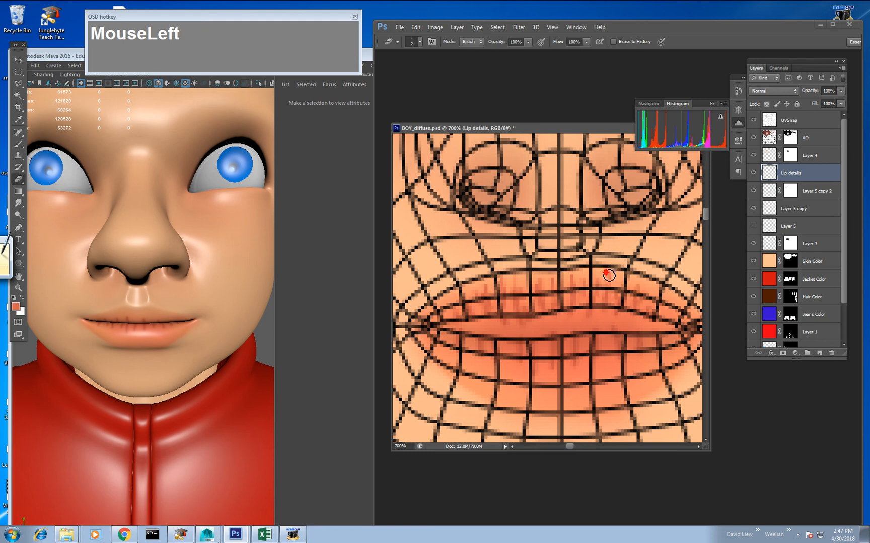
drag(611, 273, 646, 294)
key(b)
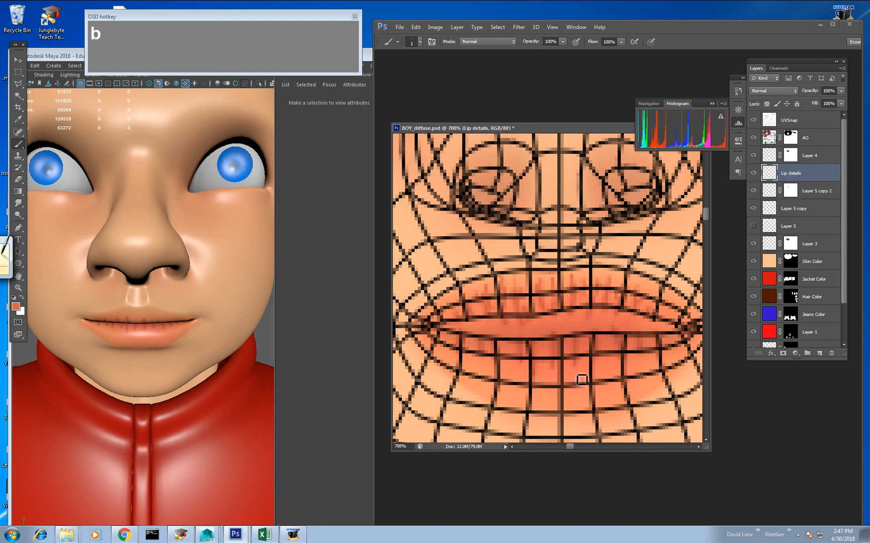
Paint additional thin vertical creases across the whole lower lip in the red-orange colour.
key(x)
mouse_move(576, 378)
mouse_down()
mouse_move(577, 353)
mouse_move(582, 376)
mouse_move(604, 367)
mouse_move(674, 364)
mouse_up()
key(ctrl+z)
key(x)
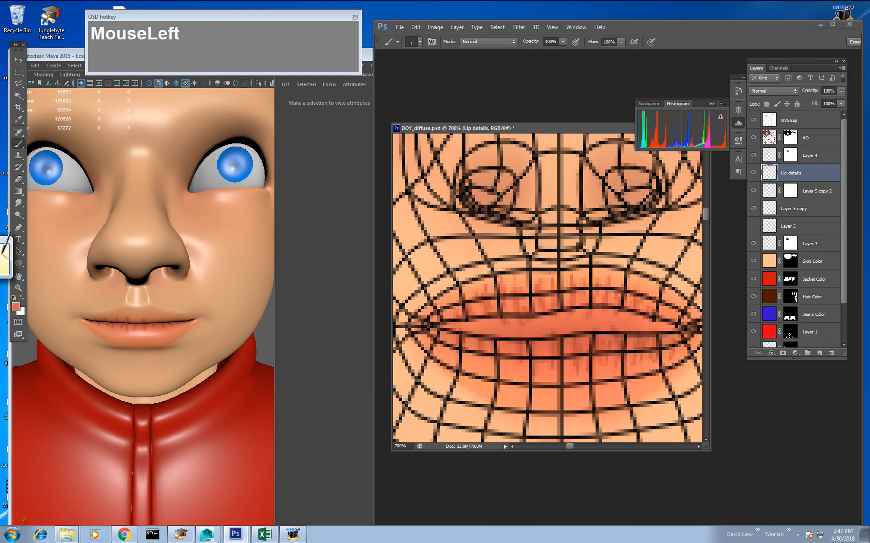
mouse_move(559, 346)
mouse_down()
mouse_move(489, 353)
mouse_move(478, 362)
mouse_up()
key(ctrl+shift+z)
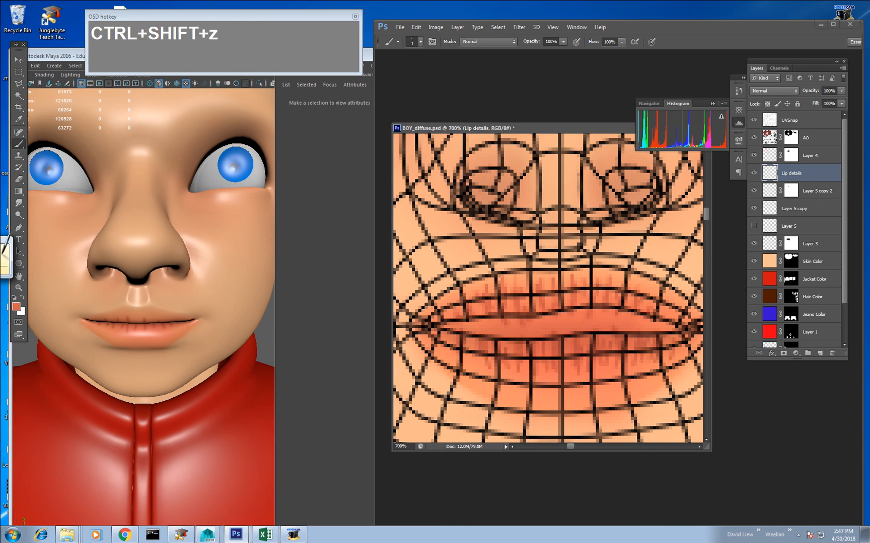
Set the eraser to a soft round 49 px tip with 0% hardness and hide the UVSnap guide.
key(e)
right_click(620, 355)
click(661, 419)
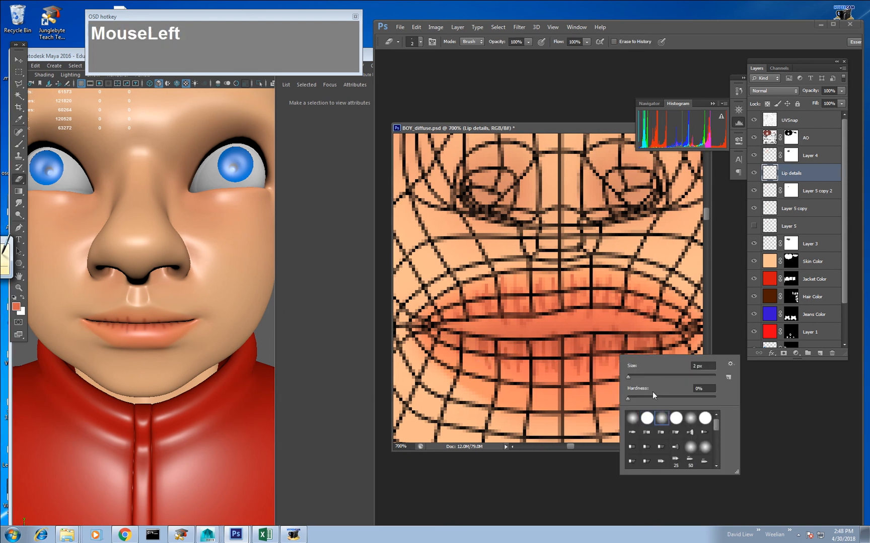
drag(653, 375, 649, 376)
click(754, 120)
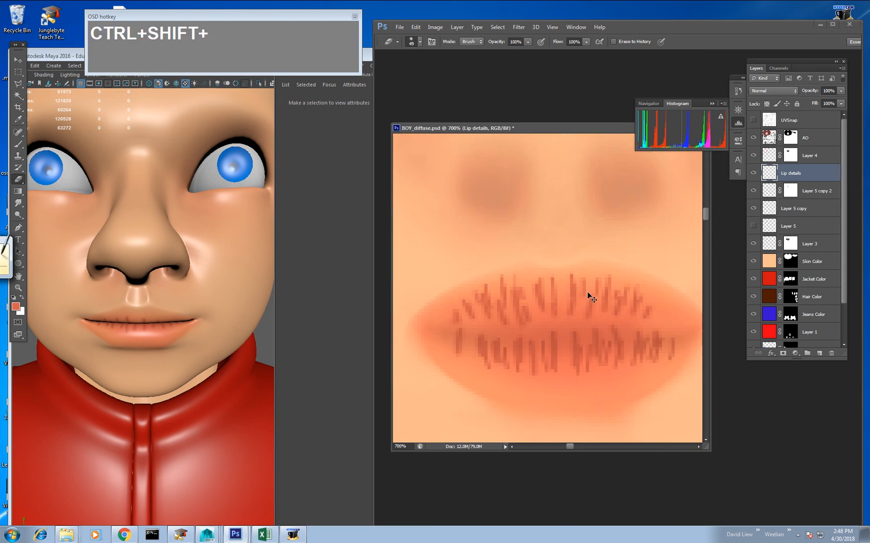
Save the texture with the denser lip creases as a JPEG at Maximum quality, overwriting the existing diffuse image.
key(ctrl+shift+s)
key(Tab)
key(j)
key(Return)
key(Return)
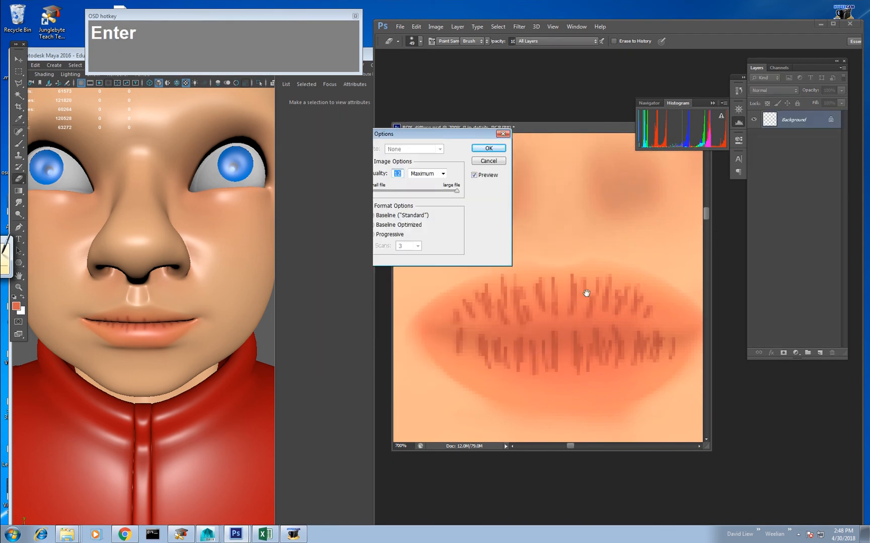
key(Return)
Switch to Maya, reload the head's colour texture, check the denser lip creases, and return to Photoshop.
key(alt+Tab)
click(238, 259)
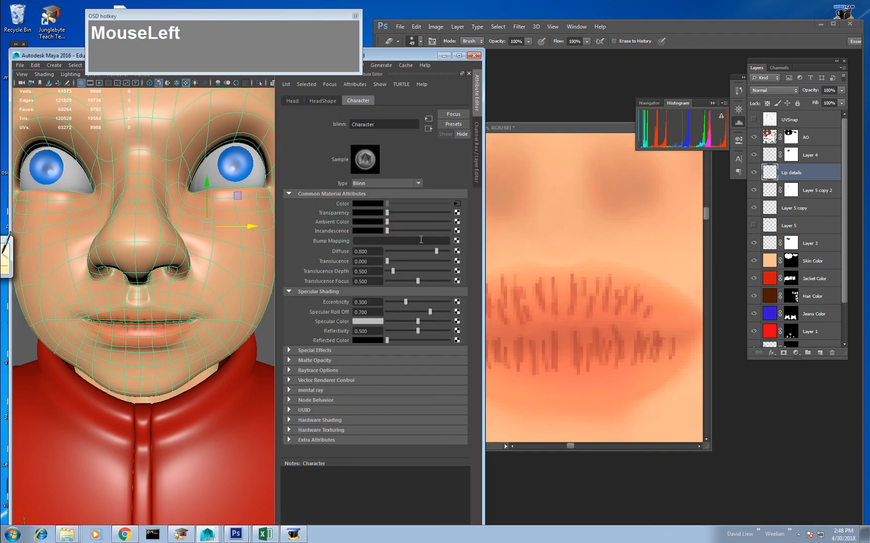
click(455, 204)
click(255, 341)
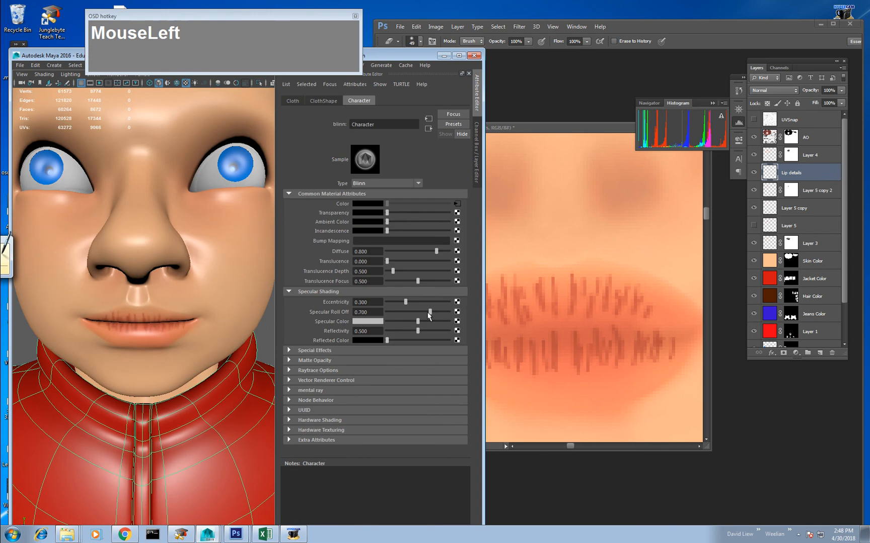
middle_click(556, 243)
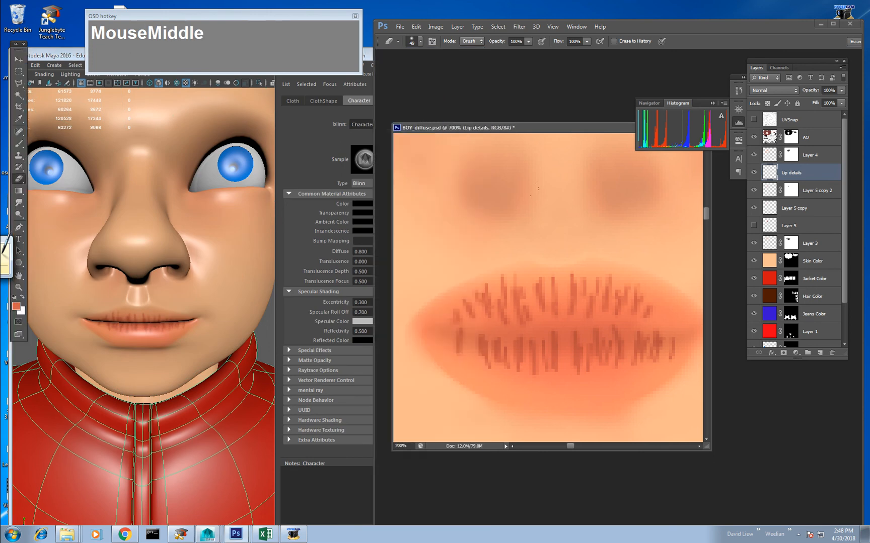
Fade the outer ends of the creases around the upper and lower lips with the soft eraser.
drag(483, 229, 454, 251)
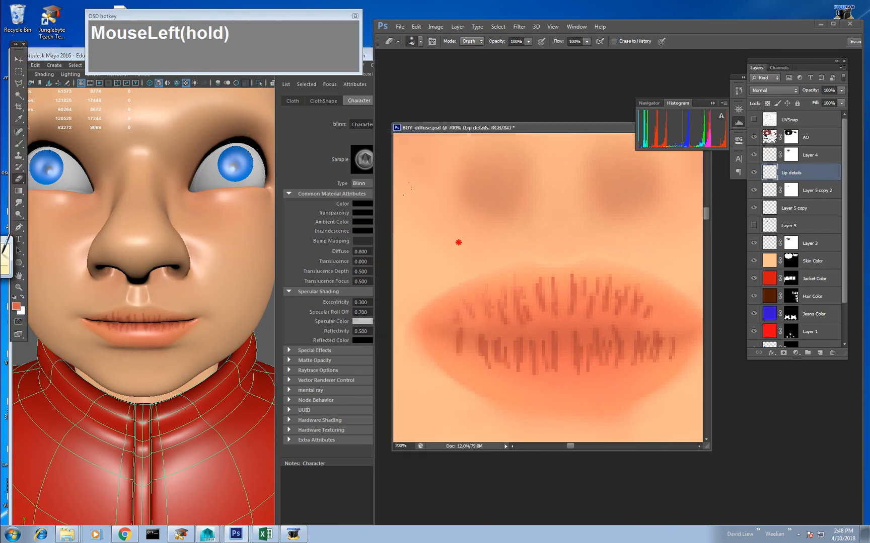
drag(642, 233, 604, 214)
drag(514, 227, 606, 204)
mouse_move(583, 284)
mouse_down()
mouse_move(586, 245)
mouse_move(570, 247)
mouse_up()
drag(481, 390, 451, 362)
drag(571, 390, 571, 390)
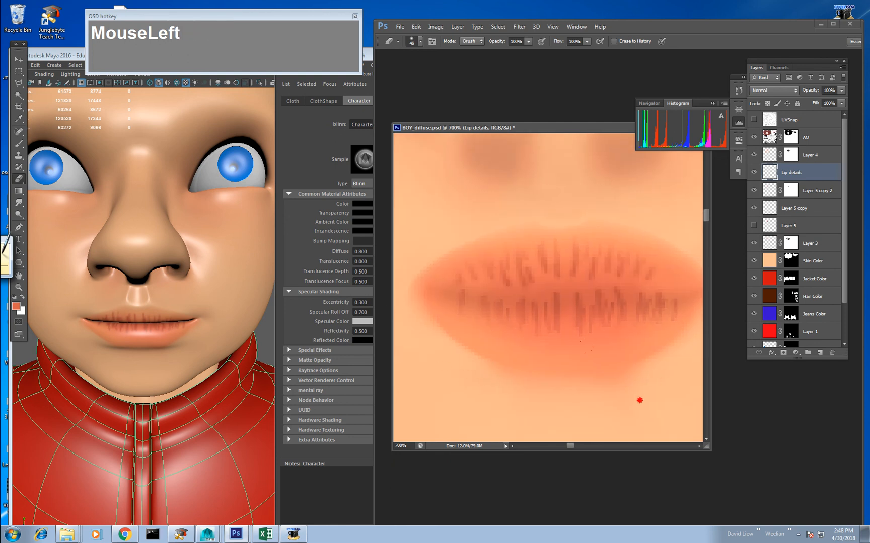
drag(467, 375, 468, 375)
Save the texture with the softened creases as a JPEG over the existing diffuse image.
key(ctrl+shift+s)
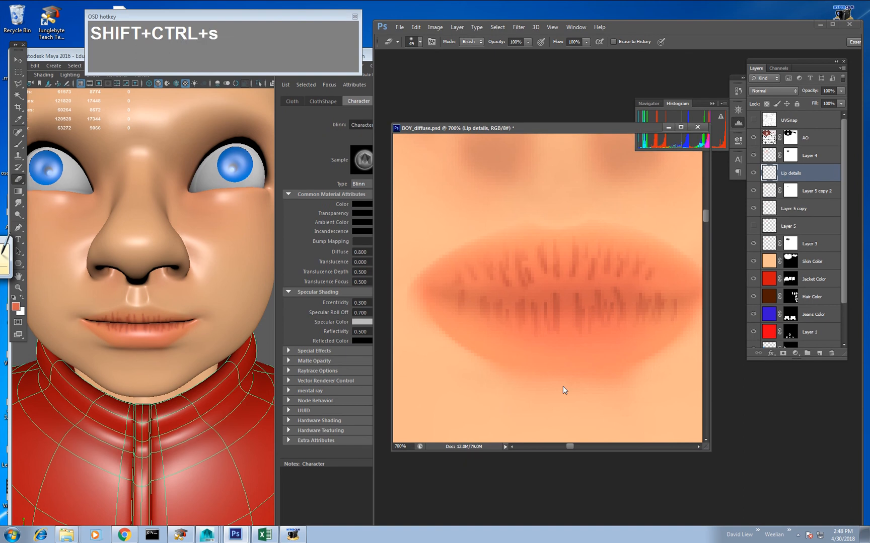
key(Tab)
key(j)
key(Return)
key(Return)
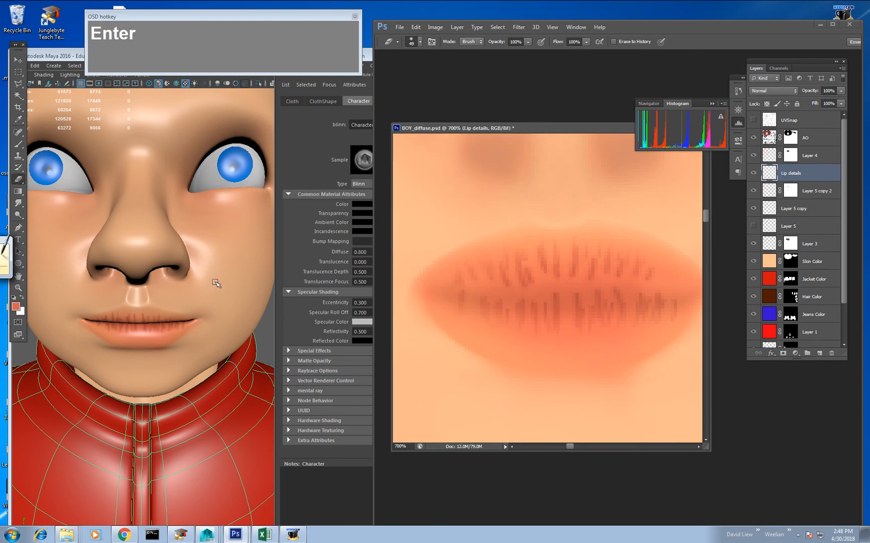
Reload BOY_diffuse.jpg on the head in Maya, inspect the deselected character's lips from farther away, and return to Photoshop.
click(213, 284)
click(455, 206)
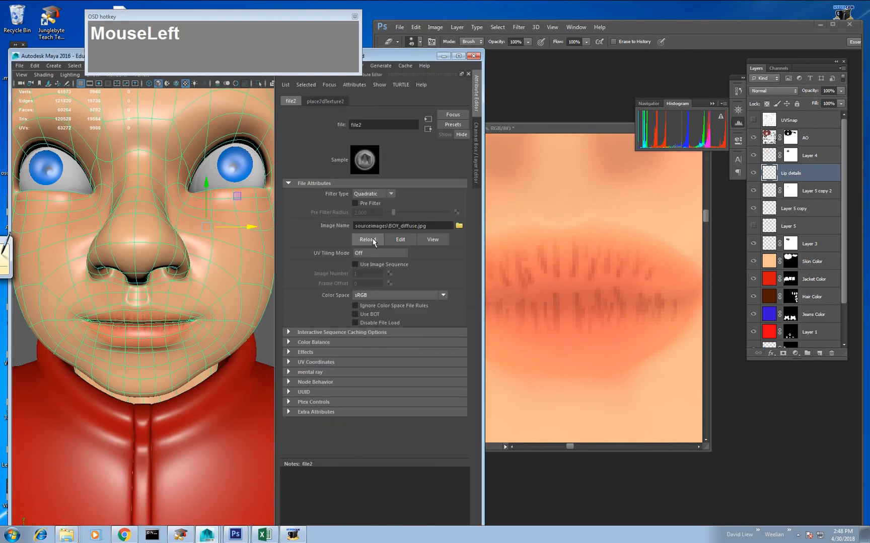
click(267, 336)
alt+right_drag(268, 336, 237, 283)
mouse_move(237, 283)
alt+mouse_down()
mouse_move(200, 299)
mouse_move(151, 298)
mouse_move(258, 305)
mouse_move(207, 301)
mouse_move(233, 301)
alt+mouse_up()
alt+right_drag(233, 300, 241, 296)
alt+drag(240, 297, 220, 308)
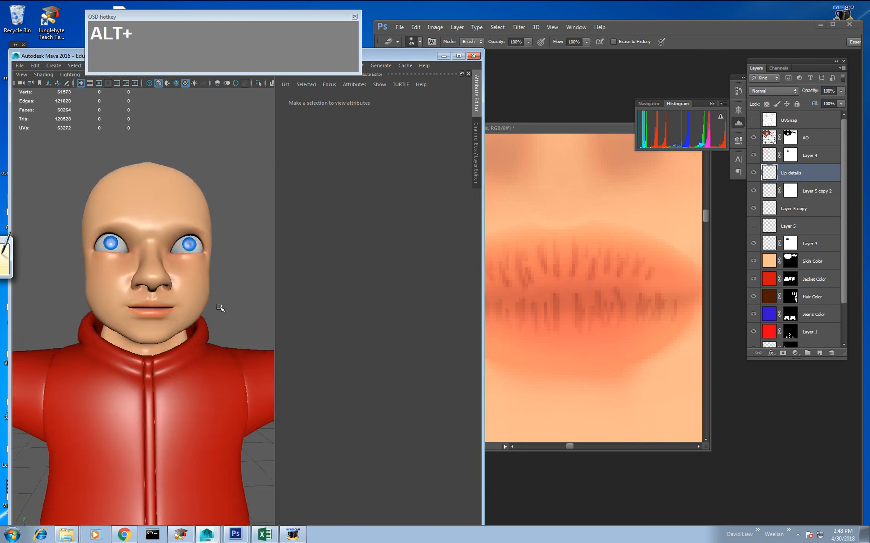
middle_click(544, 301)
Show the UVSnap guide and make Lip details the active layer.
click(753, 121)
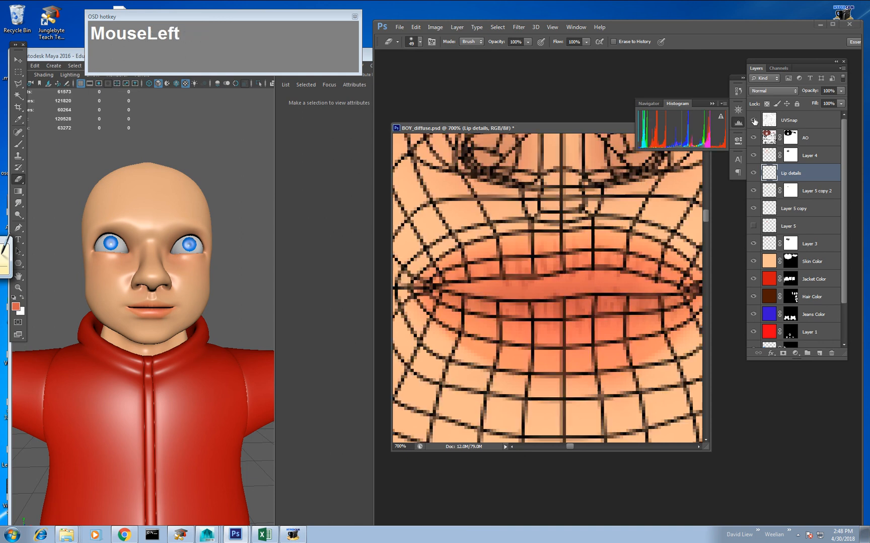
click(772, 192)
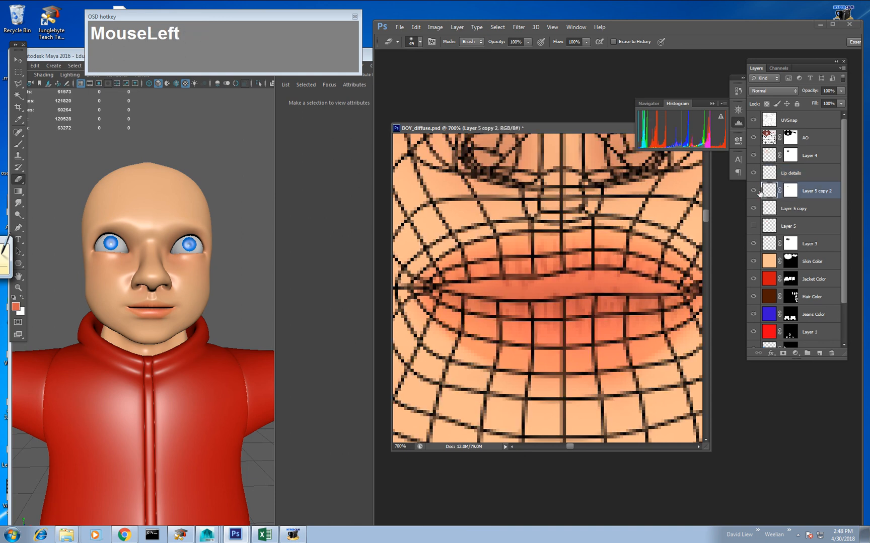
drag(695, 180, 696, 233)
click(761, 173)
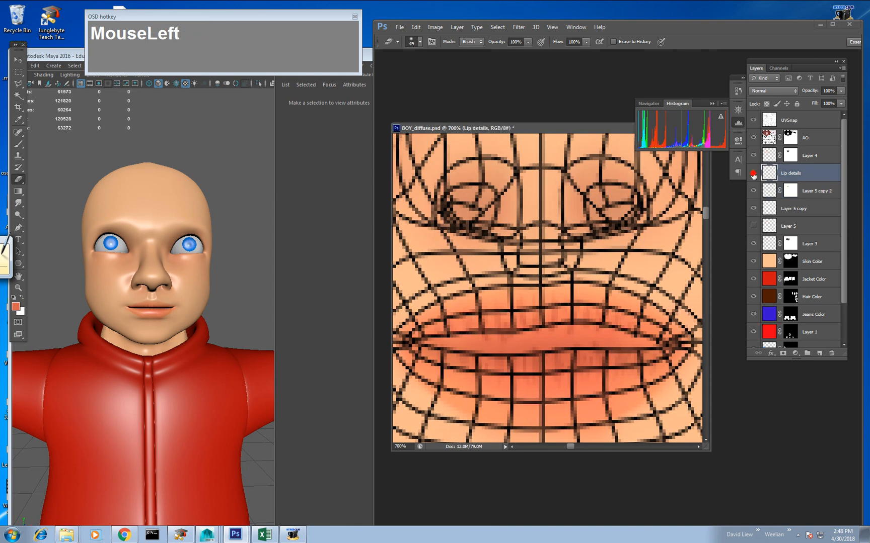
Add a new layer above Lip details for painting spots on the face.
key(z)
alt+click(625, 234)
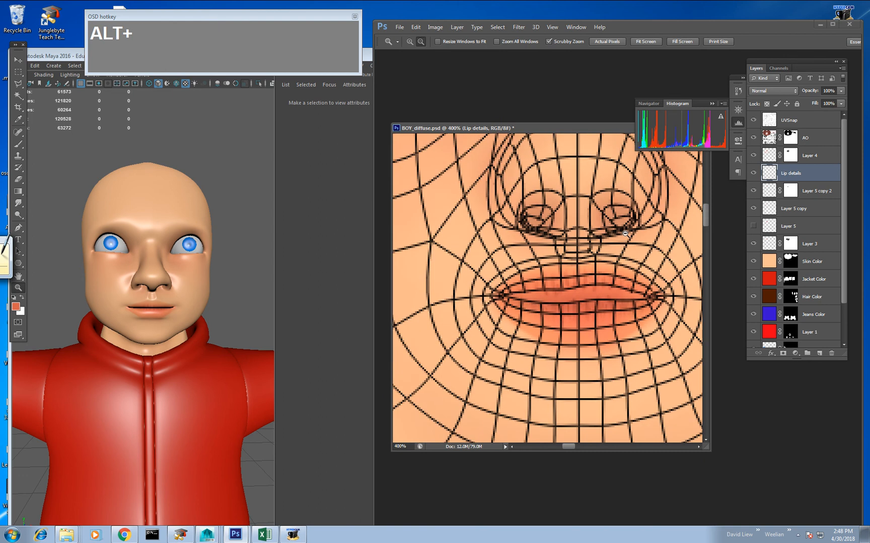
alt+click(625, 233)
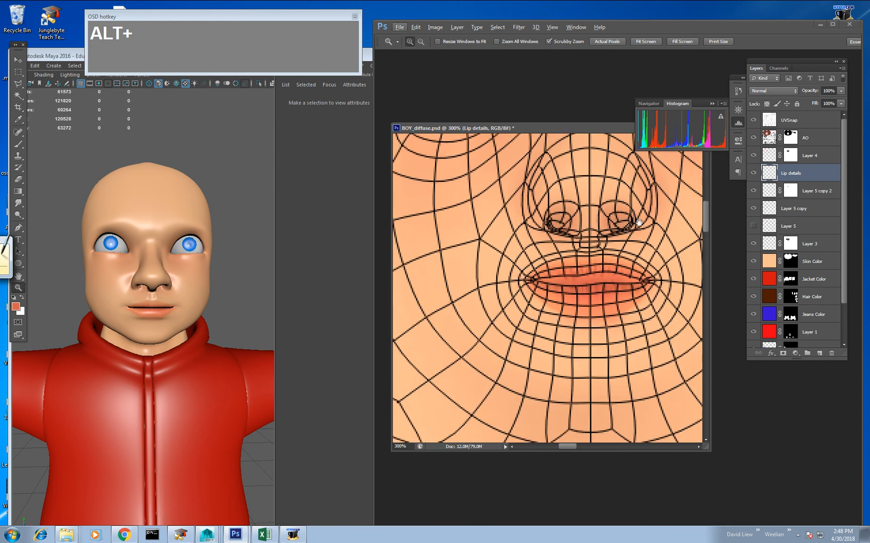
drag(638, 222, 621, 277)
drag(503, 211, 588, 299)
alt+click(540, 244)
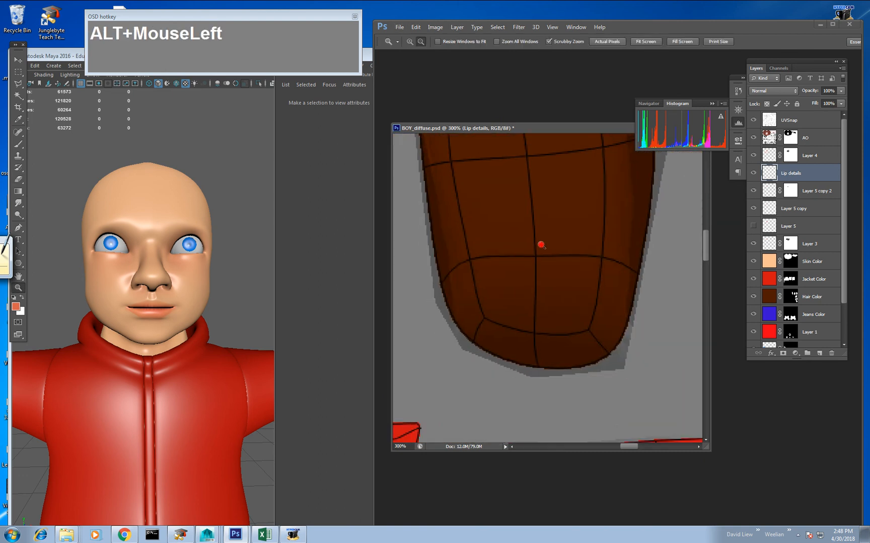
alt+click(538, 243)
drag(615, 217, 619, 337)
key(e)
mouse_move(496, 217)
mouse_down()
mouse_move(601, 329)
mouse_move(562, 272)
mouse_up()
key(z)
click(560, 308)
key(b)
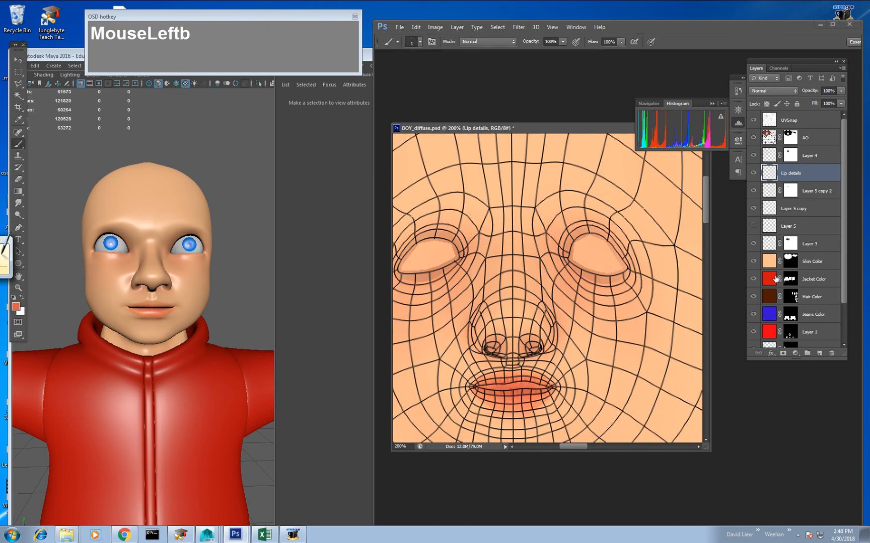
click(818, 353)
key(b)
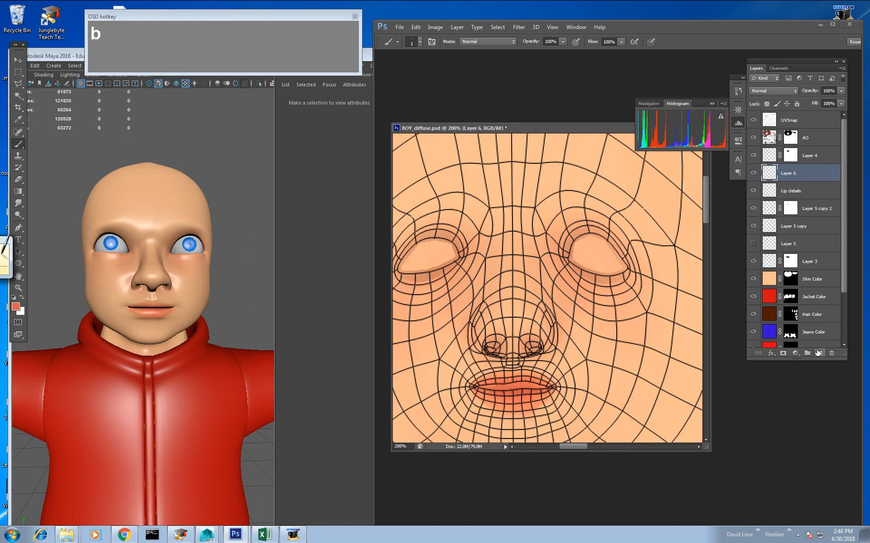
Dab small reddish spots of varying sizes on both cheeks below the eyes with the brush.
click(571, 306)
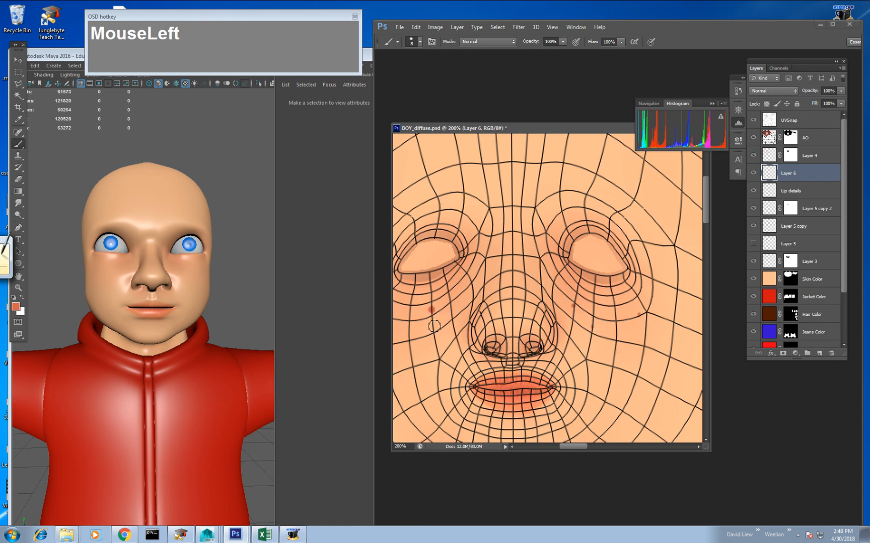
drag(428, 360, 455, 352)
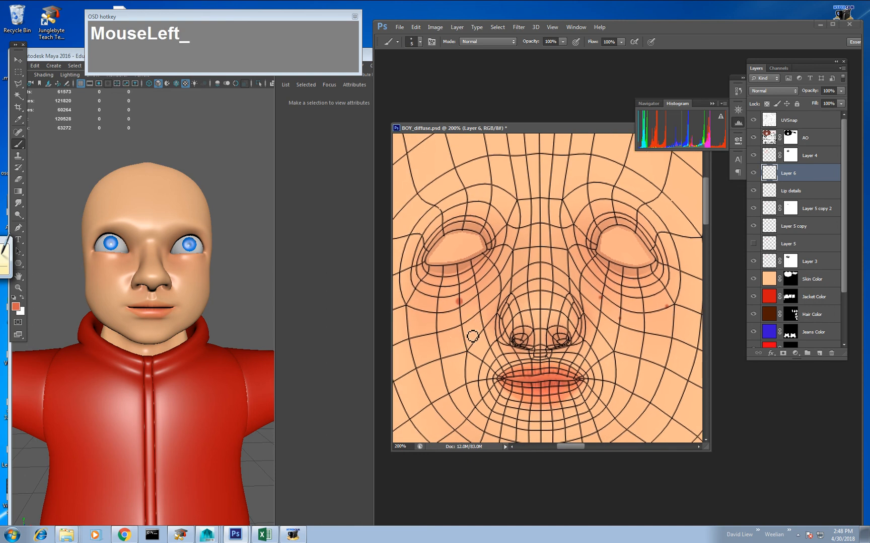
click(489, 290)
Duplicate the spots layer, hide the UVSnap guide, and apply a 2.2-pixel Gaussian Blur to the copy.
key(ctrl+j)
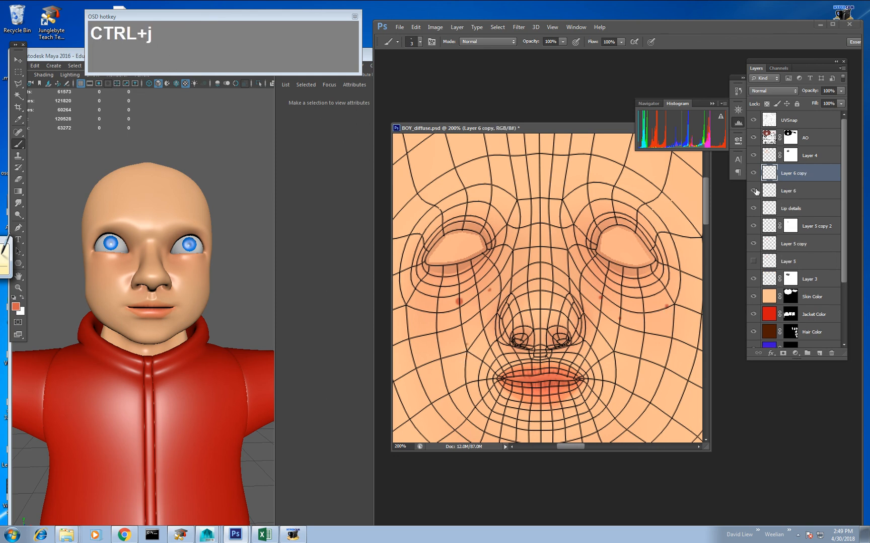
click(753, 120)
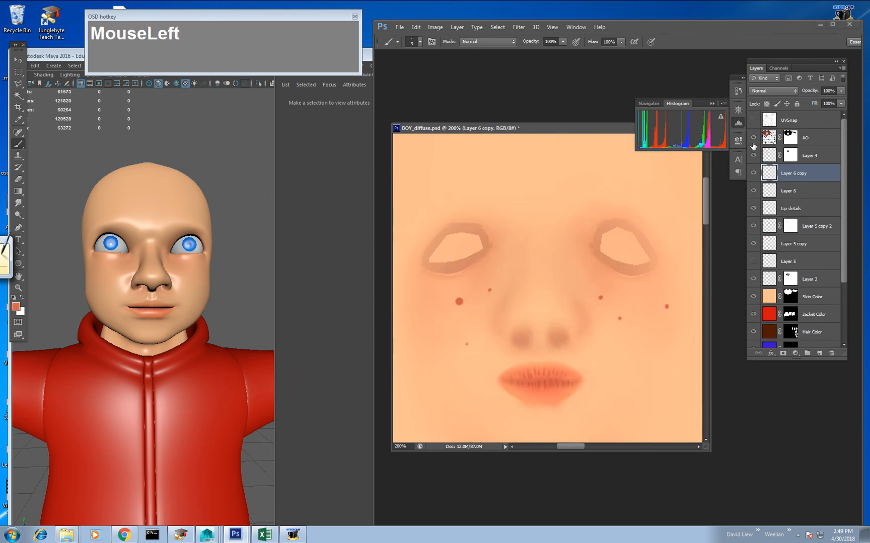
click(519, 26)
mouse_move(579, 117)
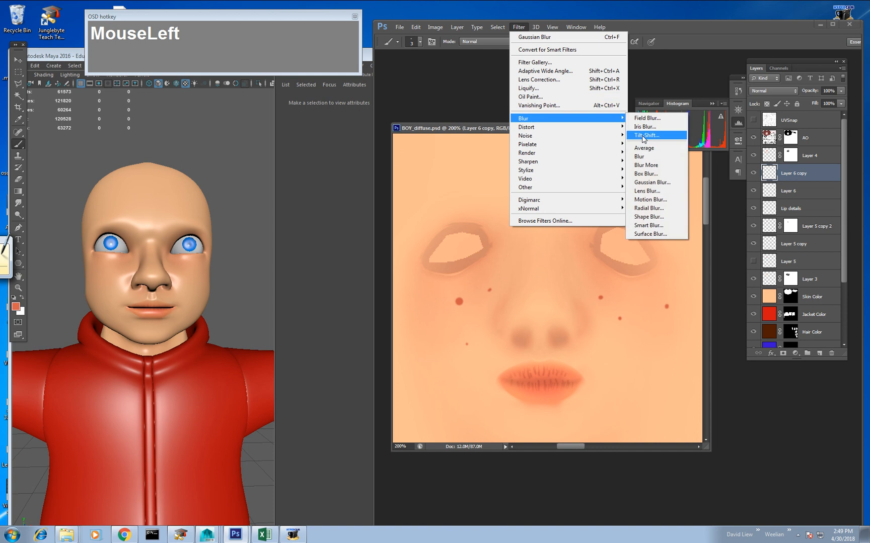
click(649, 183)
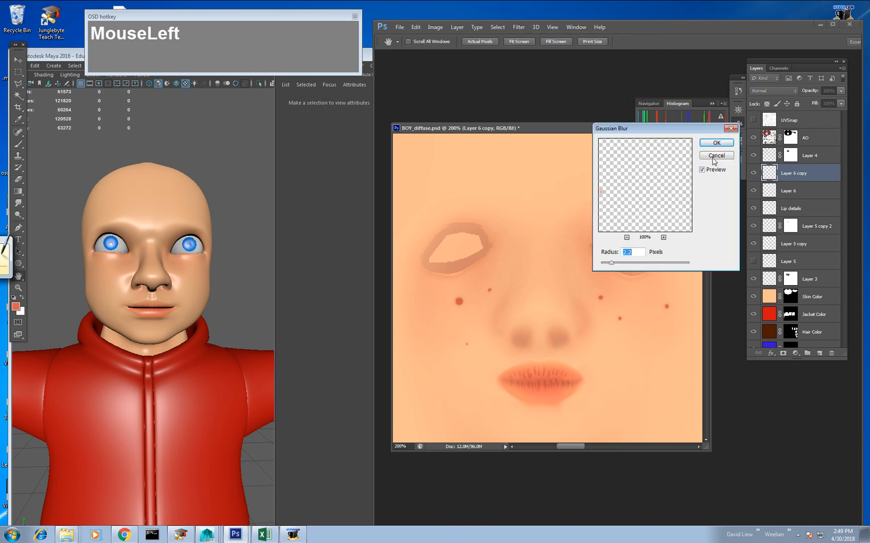
click(716, 142)
Lower the blurred Layer 6 copy to 47% opacity, and set Layer 6 to 28% opacity with Multiply blending.
click(767, 196)
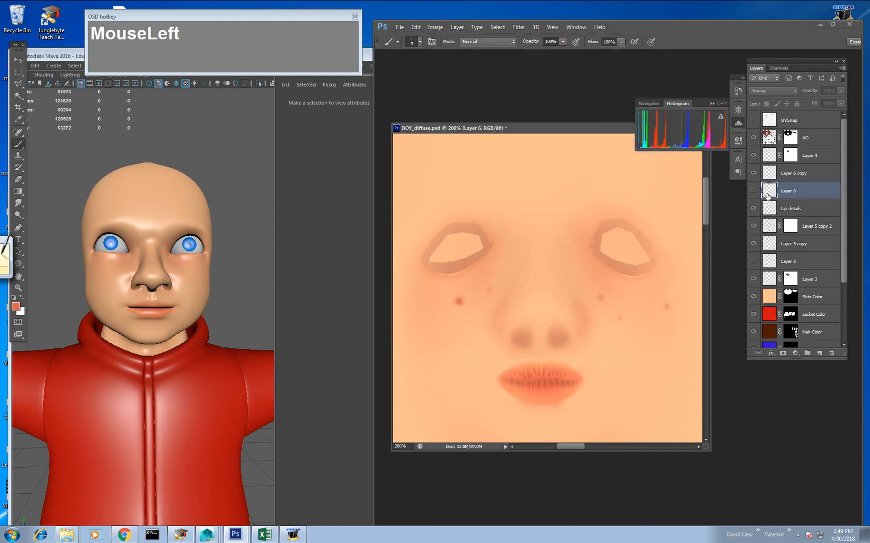
click(771, 177)
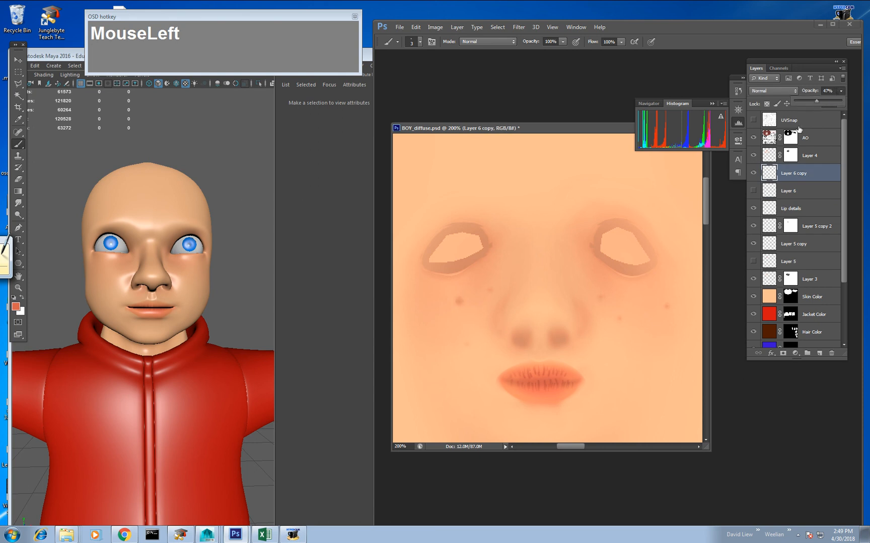
click(753, 190)
click(769, 194)
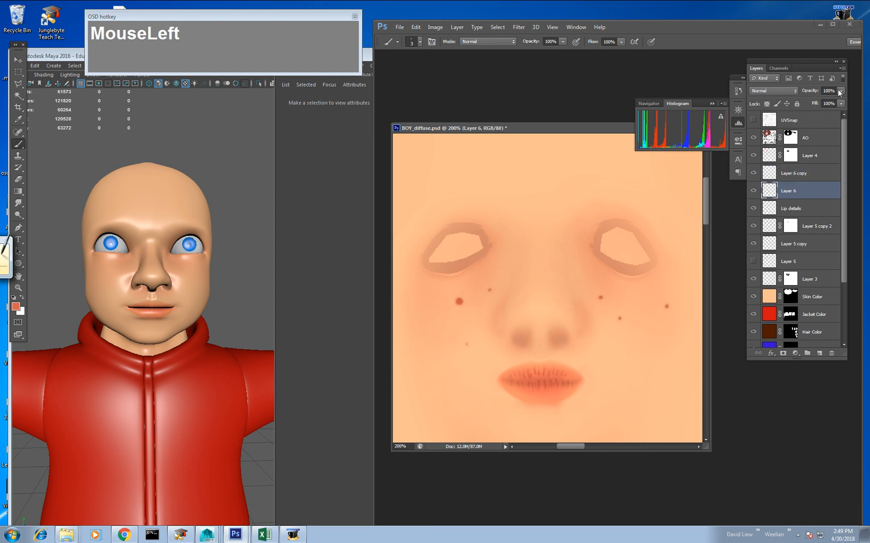
drag(813, 103, 804, 102)
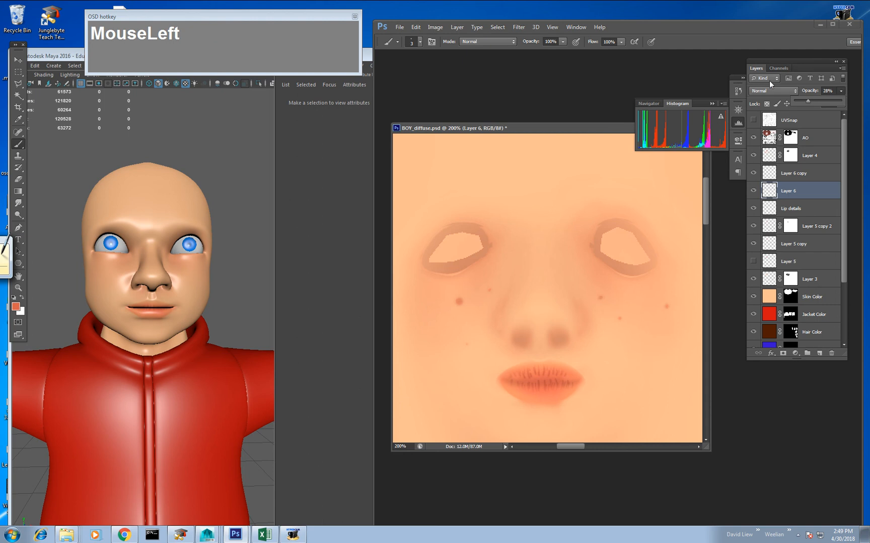
click(770, 91)
click(758, 129)
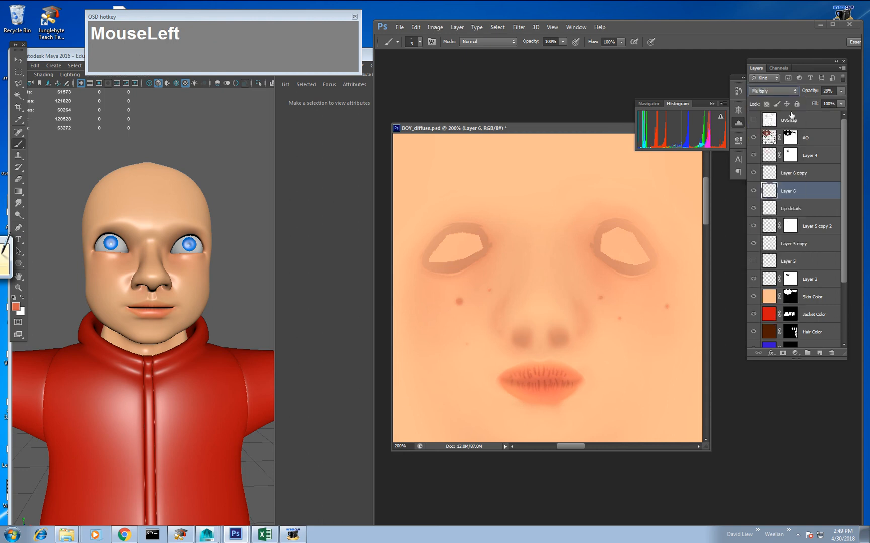
Save the texture with the faded cheek spots as a JPEG over the existing diffuse image.
click(573, 252)
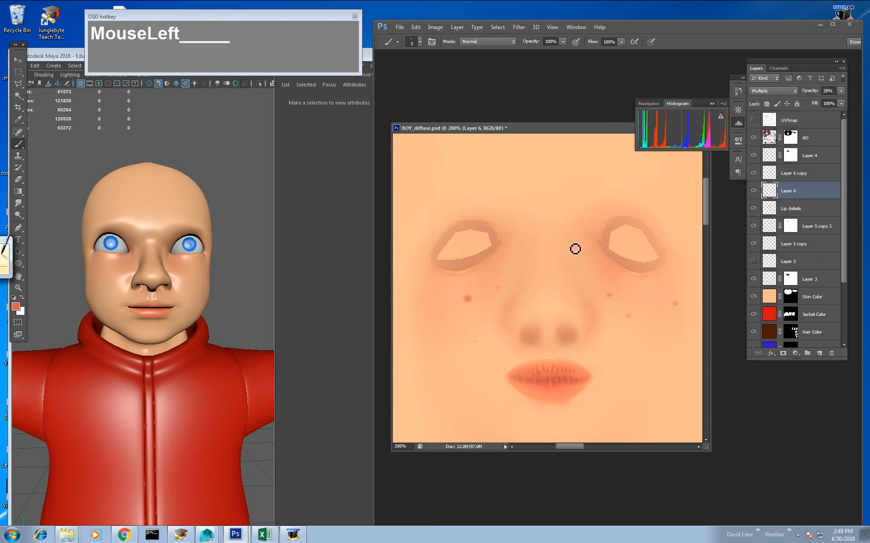
key(ctrl+shift+s)
key(Tab)
key(Return)
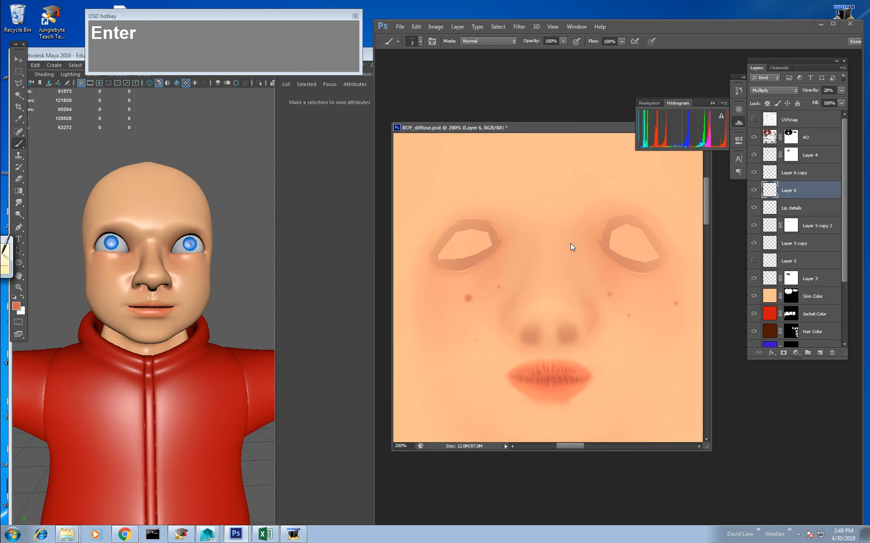
Switch to Maya, reload BOY_diffuse.jpg on the head, and inspect the cheek spots from several angles.
key(alt+Tab)
click(151, 217)
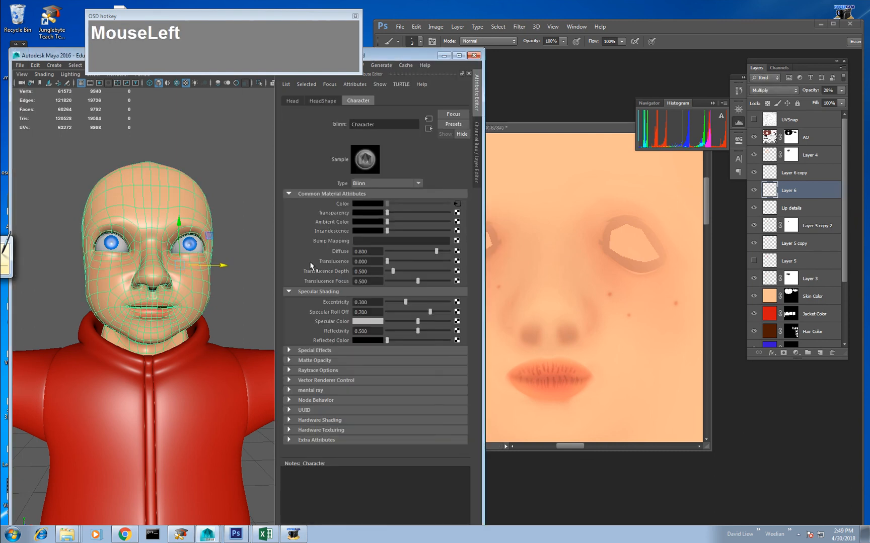
click(458, 206)
click(367, 240)
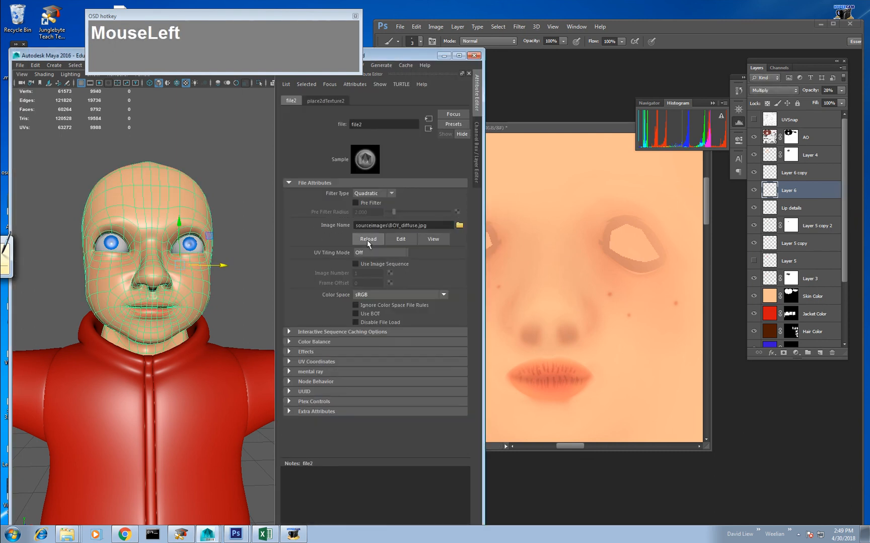
click(239, 287)
alt+right_drag(239, 288, 218, 262)
alt+drag(218, 262, 191, 271)
alt+right_drag(191, 271, 180, 289)
alt+drag(179, 288, 252, 286)
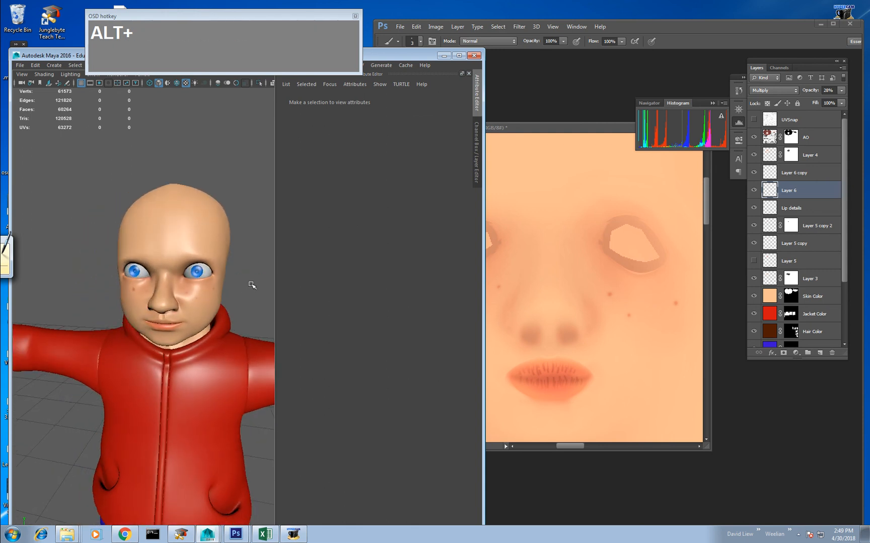
Save the Maya scene, return to Photoshop, and save BOY_diffuse.psd.
key(ctrl+s)
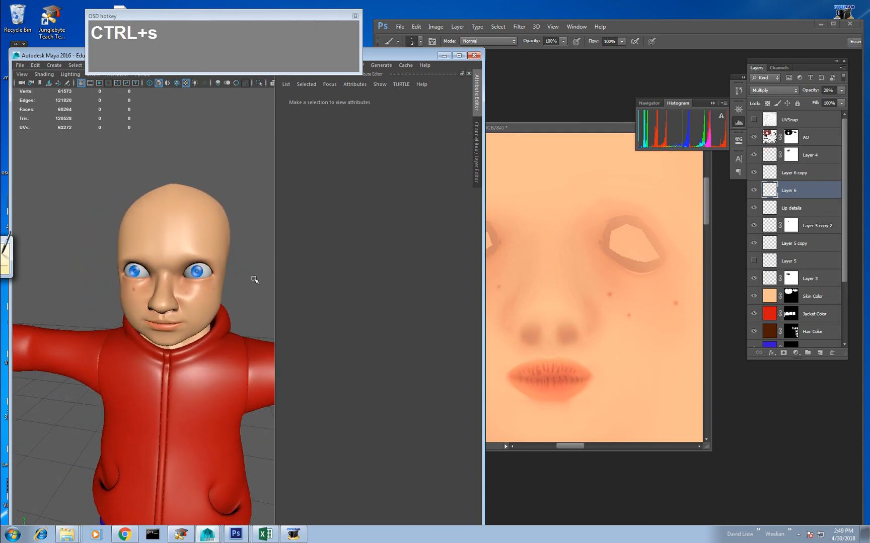
middle_click(569, 274)
key(ctrl+s)
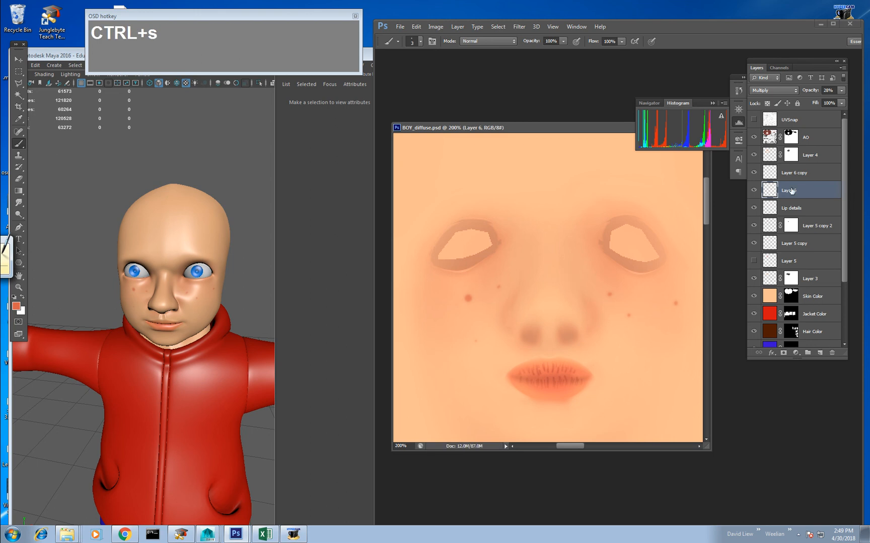
Show the UVSnap guide and add a new layer above Layer 6 copy.
click(774, 174)
click(753, 120)
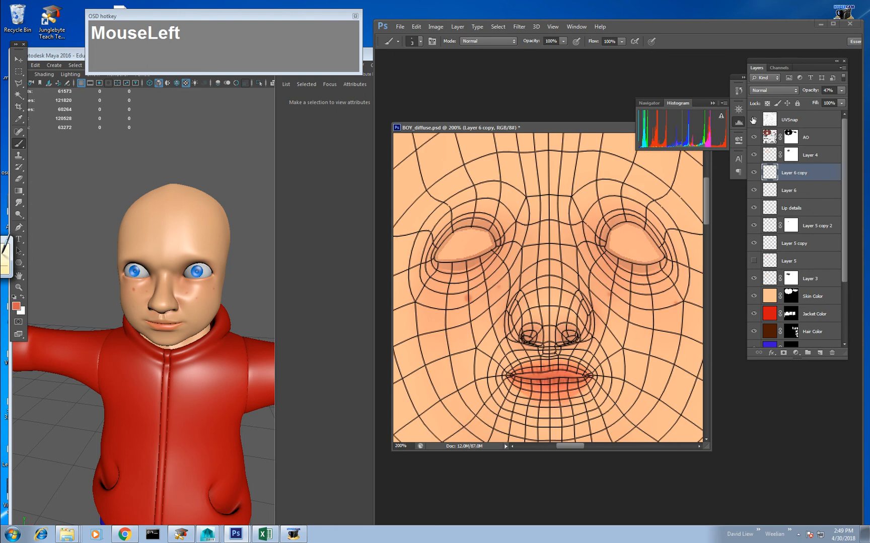
click(819, 353)
scroll(564, 312, down, 1)
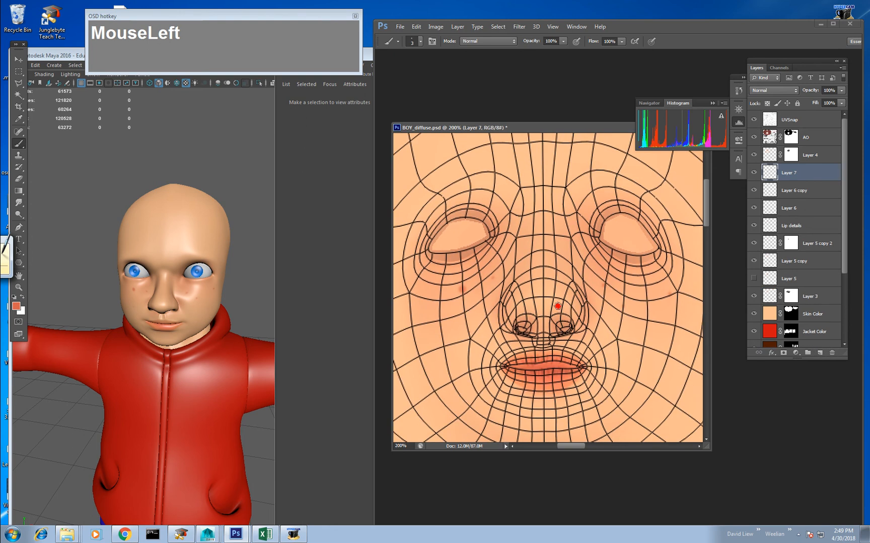
key(z)
alt+click(563, 309)
alt+click(571, 304)
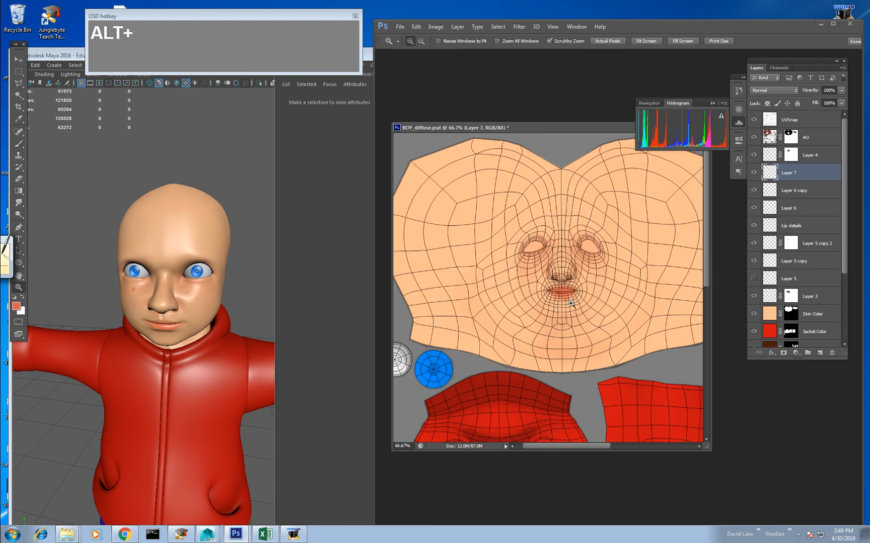
Set the brush's foreground colour to a light blue-violet, and undo a thin test stroke beside the chin.
key(alt+b)
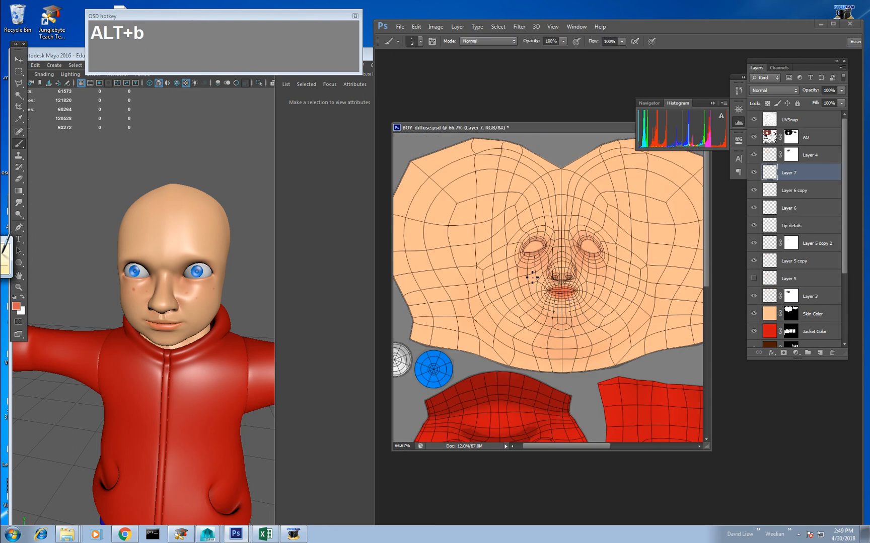
click(16, 307)
click(428, 318)
drag(380, 291, 362, 276)
click(491, 269)
drag(568, 298, 614, 335)
key(ctrl+z)
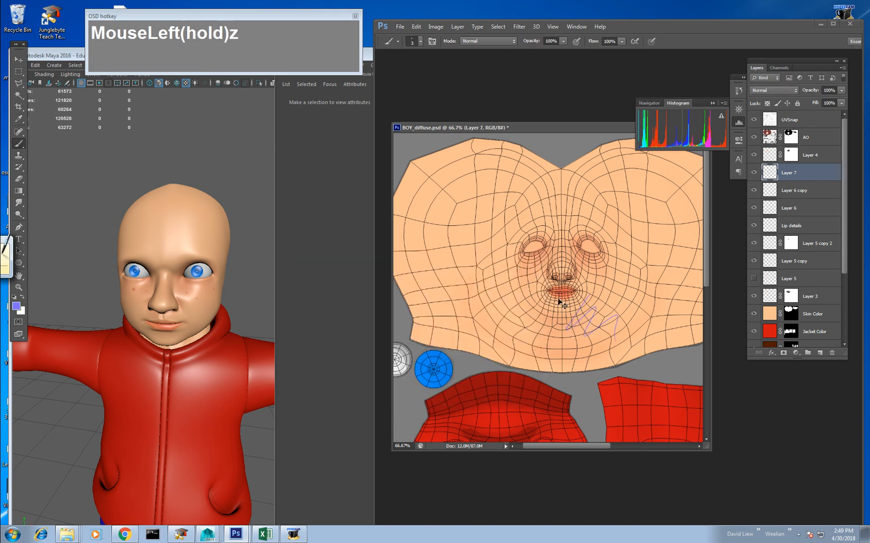
Try a 6 px brush with a different tip across the chin, and undo the test stroke.
key(bracketright)
key(bracketright)
right_click(573, 241)
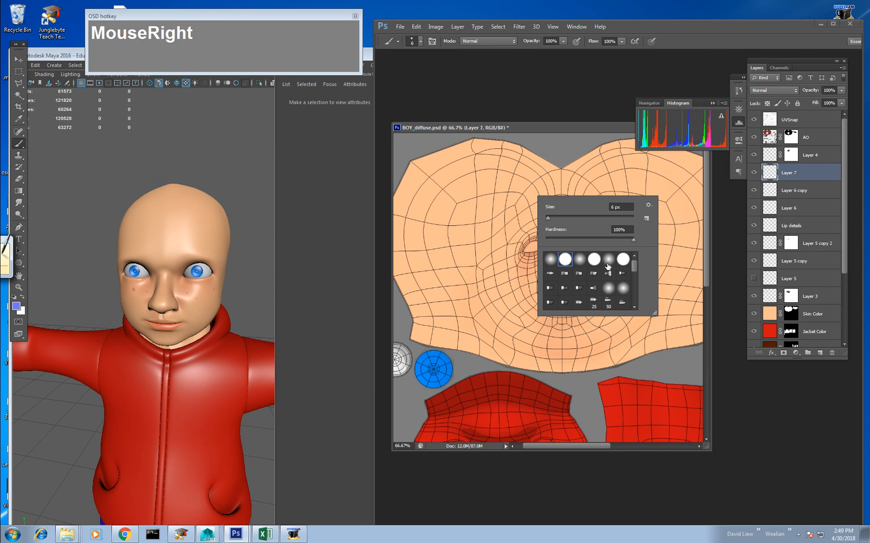
click(607, 261)
click(584, 261)
drag(511, 336, 577, 328)
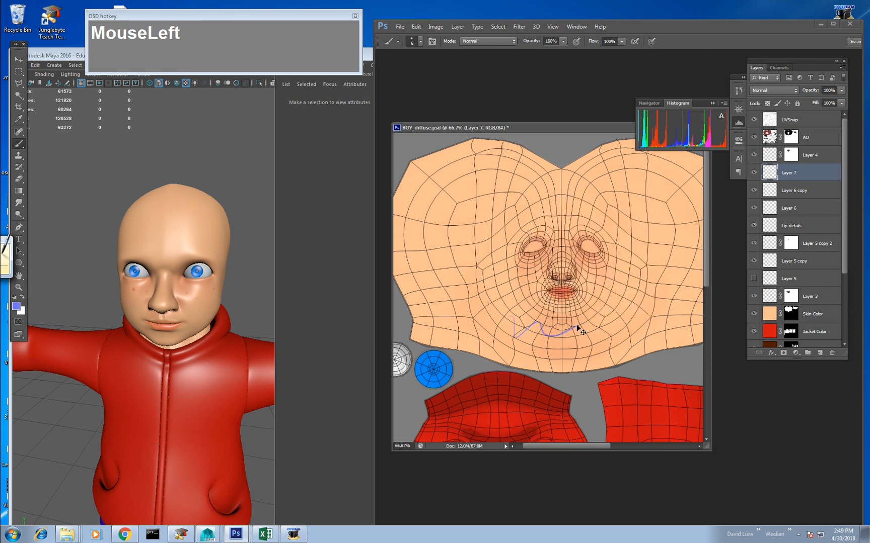
key(ctrl+z)
Paint a blue-violet beard along the jaw and a moustache around the lips with a soft round brush.
right_click(556, 308)
click(606, 330)
mouse_move(462, 295)
mouse_down()
mouse_move(551, 322)
mouse_move(594, 324)
mouse_move(566, 330)
mouse_move(457, 284)
mouse_move(452, 273)
mouse_move(472, 295)
mouse_move(450, 272)
mouse_move(520, 310)
mouse_move(508, 318)
mouse_move(556, 251)
mouse_move(526, 254)
mouse_move(501, 287)
mouse_move(550, 253)
mouse_move(626, 254)
mouse_move(649, 287)
mouse_move(637, 303)
mouse_up()
key(ctrl+z)
key(z)
click(582, 319)
key(b)
key(z)
click(532, 280)
key(b)
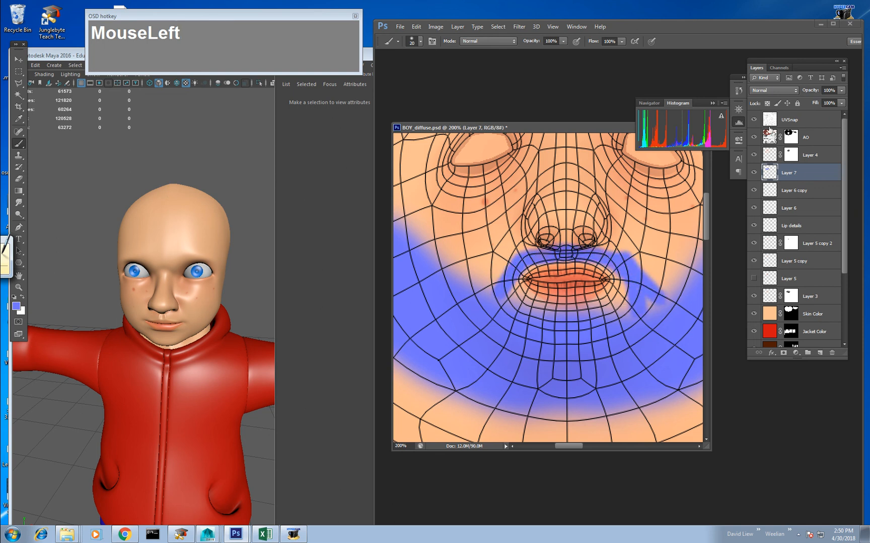
Hide the UVSnap guide and save the texture with the blue beard as a JPEG over BOY_diffuse.
click(753, 119)
key(ctrl+shift+s)
key(Tab)
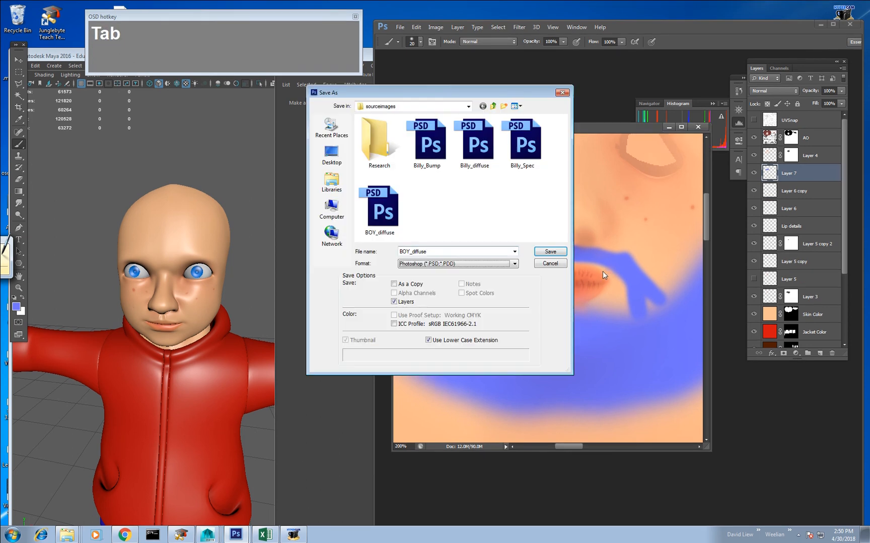
key(j)
key(Return)
key(Return)
key(Return)
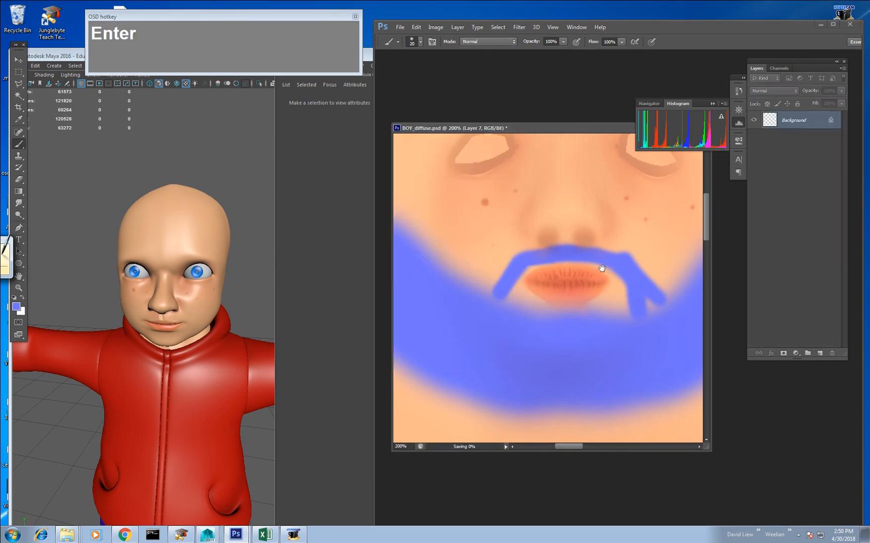
Reload BOY_diffuse.jpg on the head in Maya, inspect the beard from the side, and return to Photoshop.
click(205, 238)
click(457, 204)
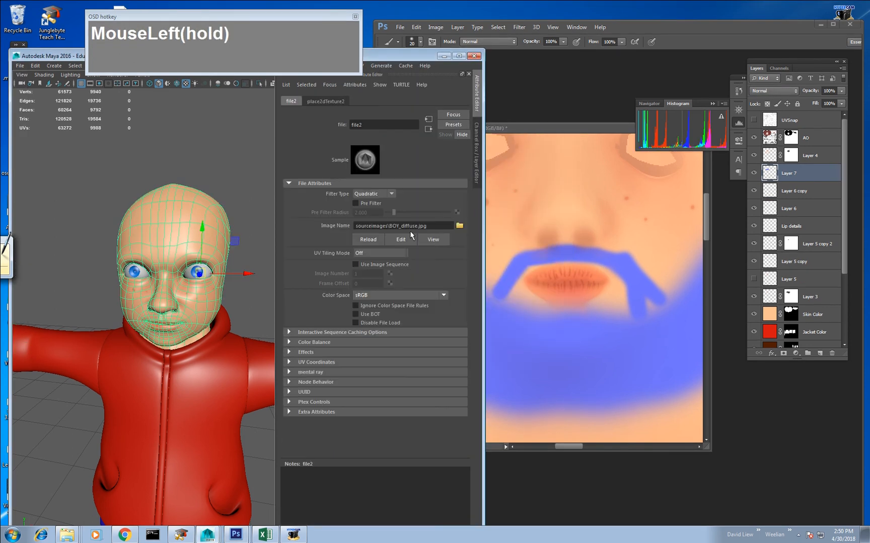
click(370, 240)
click(259, 306)
alt+drag(258, 306, 195, 285)
middle_click(598, 283)
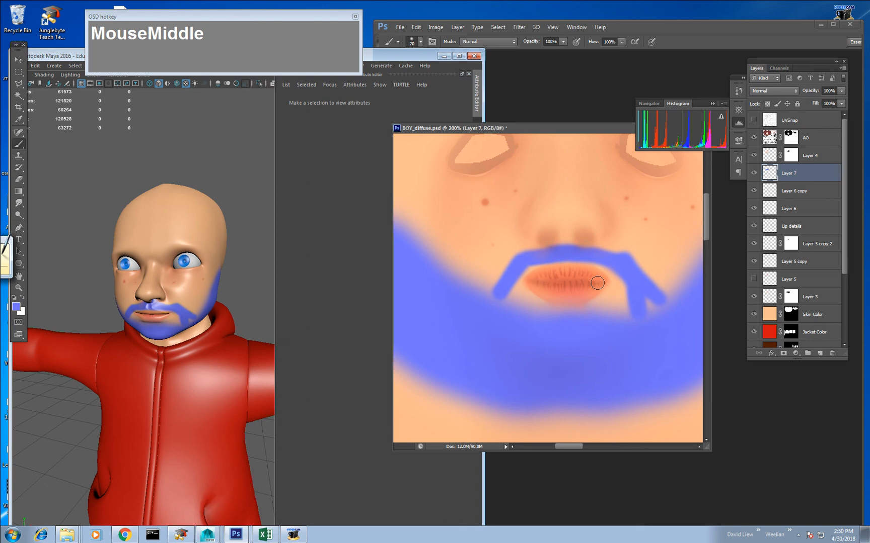
Paint the moustache down into the beard on both sides of the mouth and erase the excess blue below the nose.
key(b)
mouse_move(624, 272)
mouse_down()
mouse_move(625, 291)
mouse_move(659, 316)
mouse_up()
mouse_move(504, 282)
mouse_down()
mouse_move(501, 271)
mouse_move(534, 254)
mouse_up()
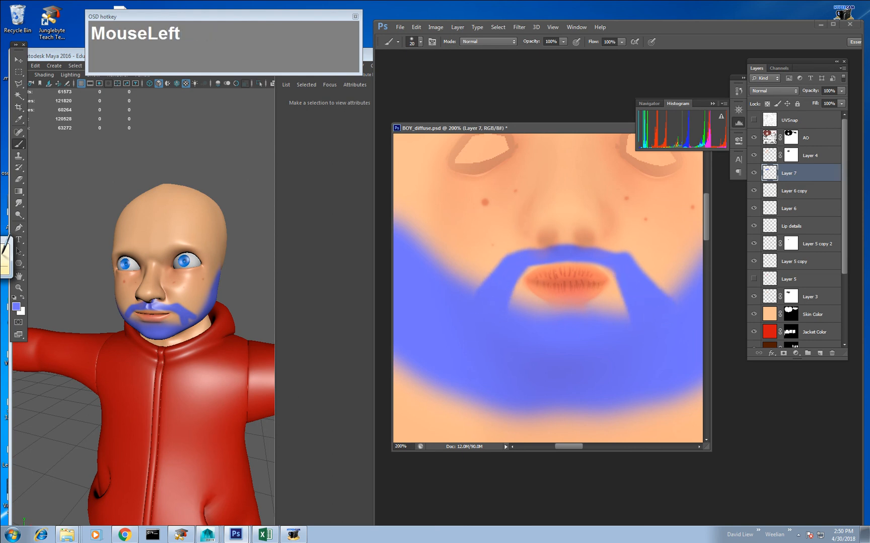
key(e)
click(550, 219)
click(539, 216)
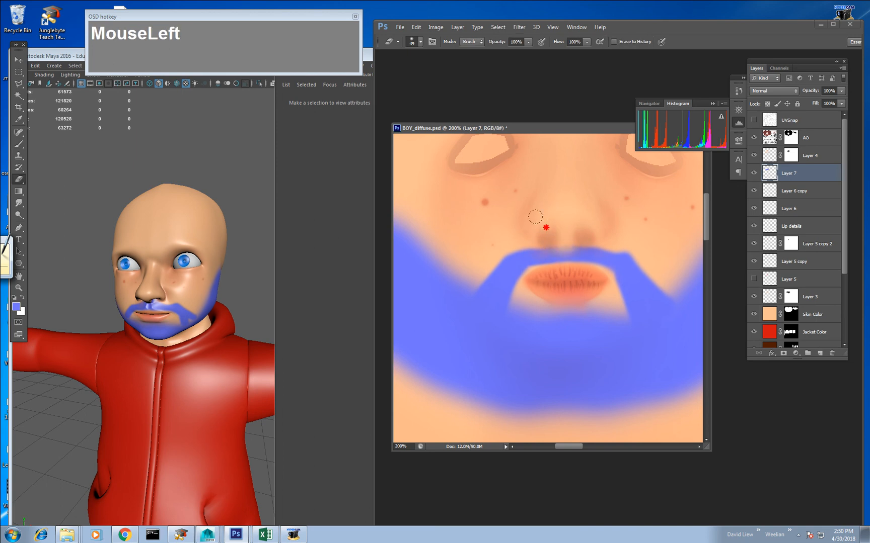
drag(567, 220, 583, 209)
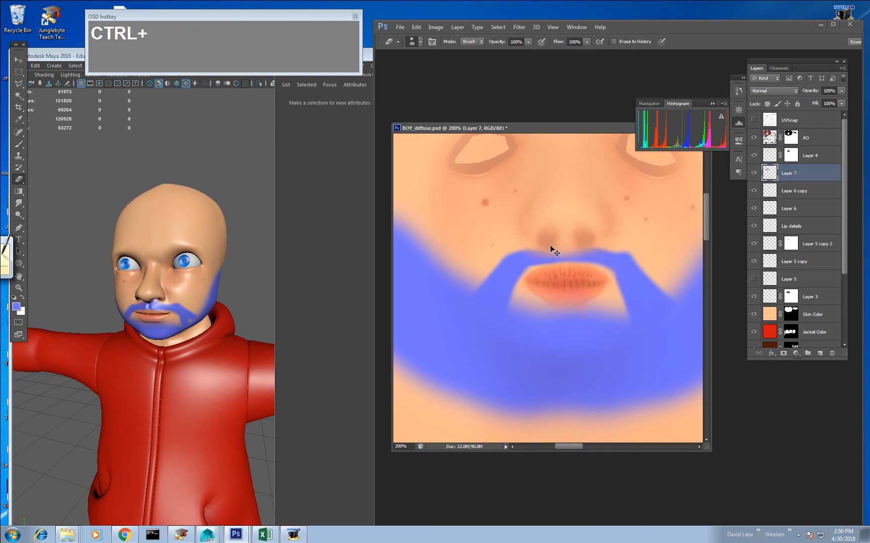
key(ctrl+g)
key(f)
key(f)
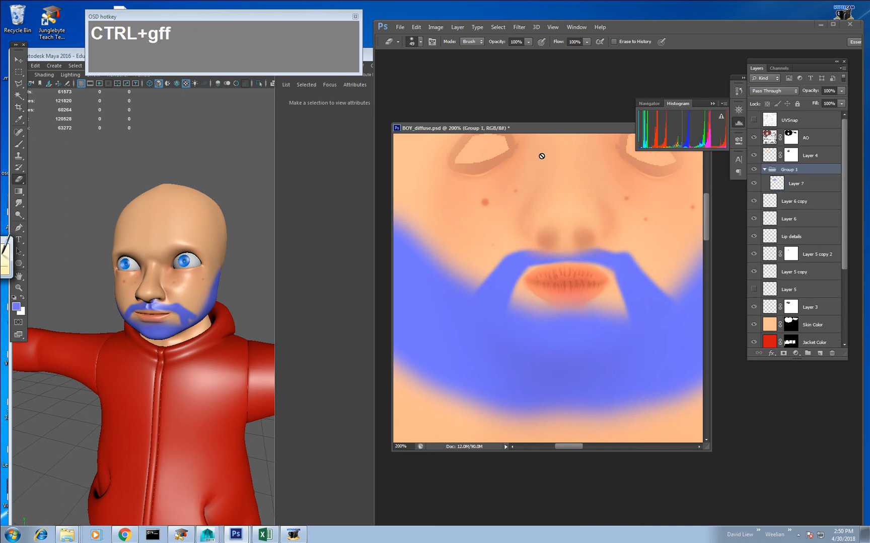
click(520, 27)
click(524, 28)
key(ctrl+z)
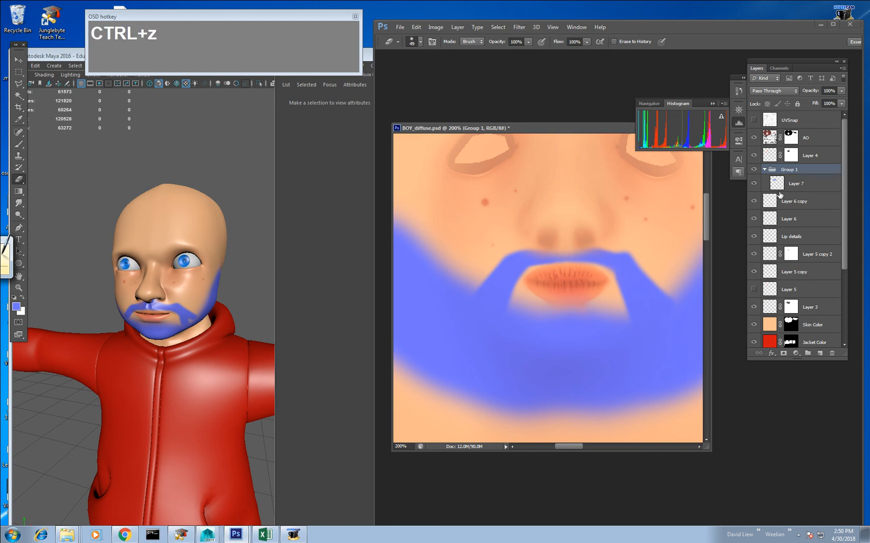
Soften the blue beard on Layer 7 with a Gaussian Blur.
click(520, 27)
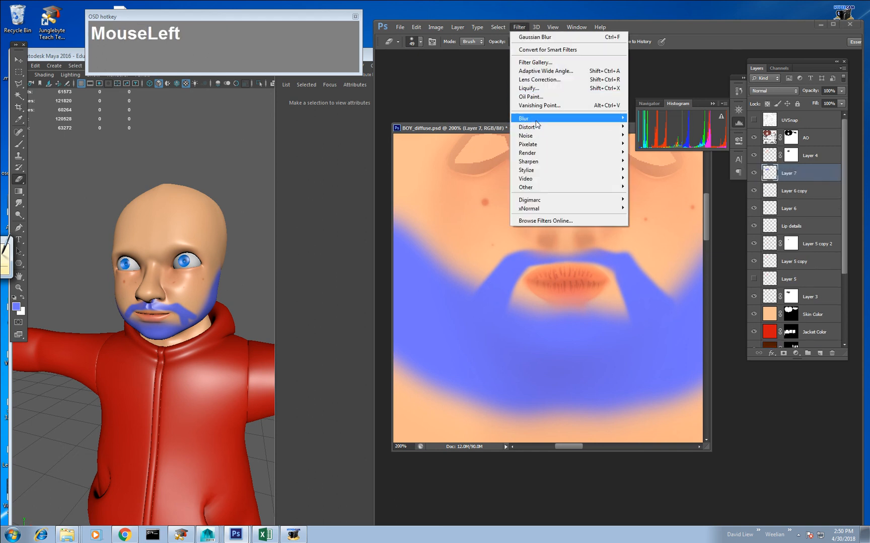
mouse_move(538, 120)
click(649, 179)
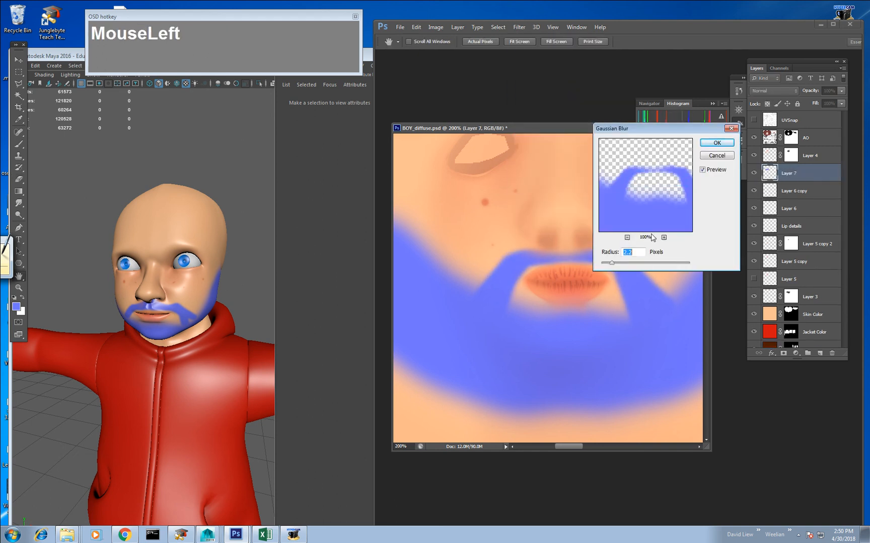
click(629, 265)
click(620, 264)
click(706, 145)
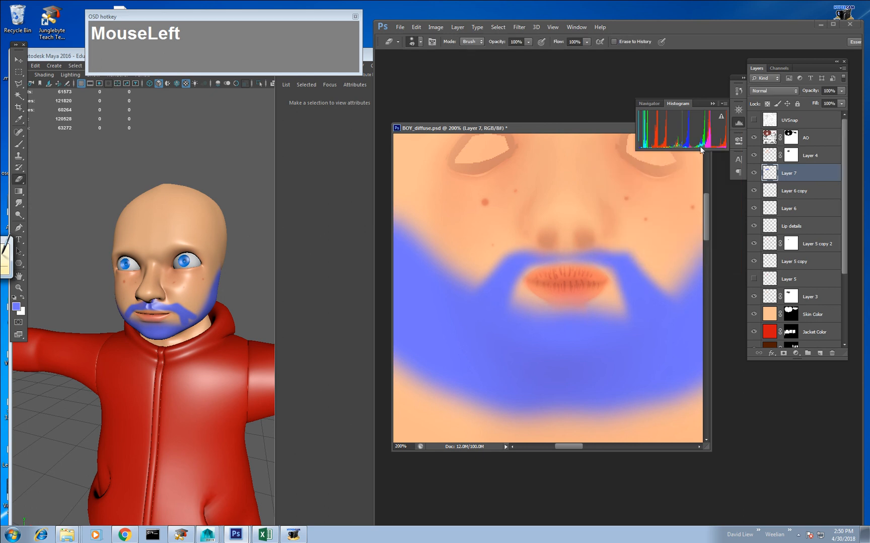
Compare several blend modes on the beard layer, including Linear Dodge, Lighten and Darken, and set it to Multiply.
click(774, 91)
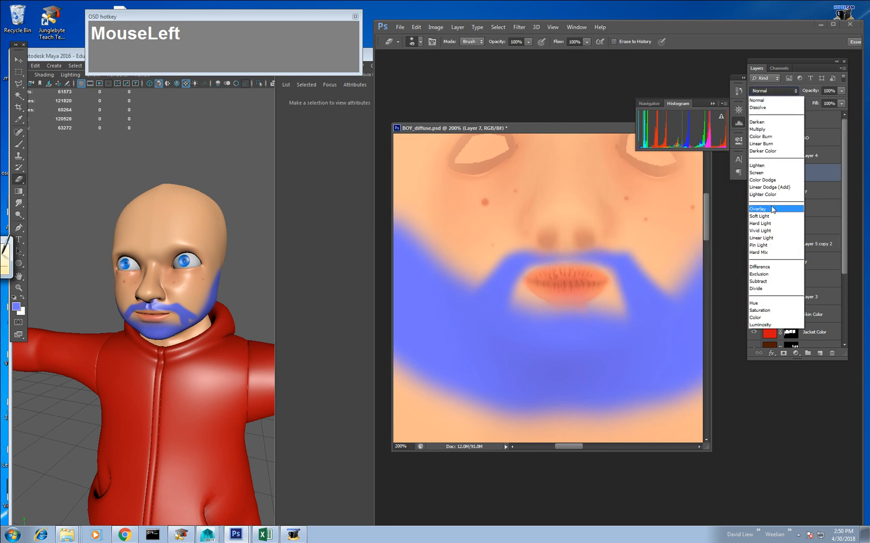
click(768, 207)
key(Up)
key(Up)
key(Up)
key(Up)
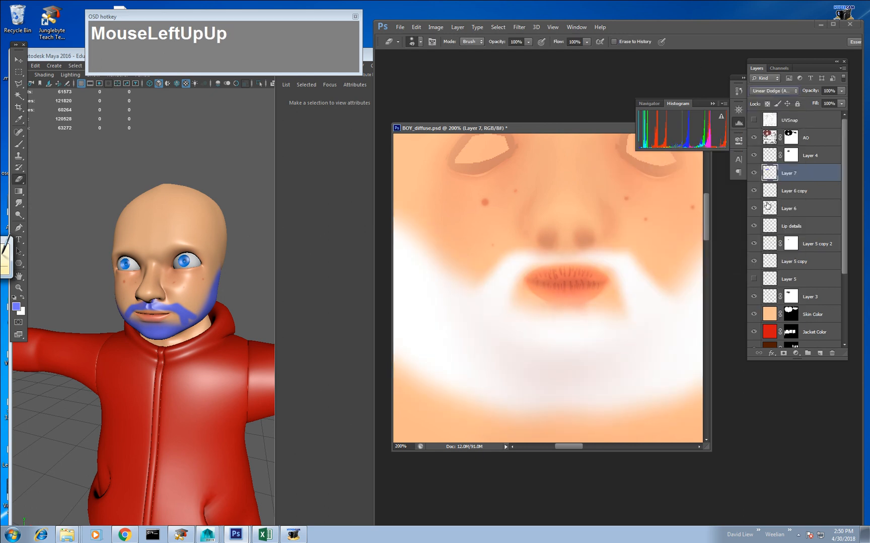
key(Up)
key(Down)
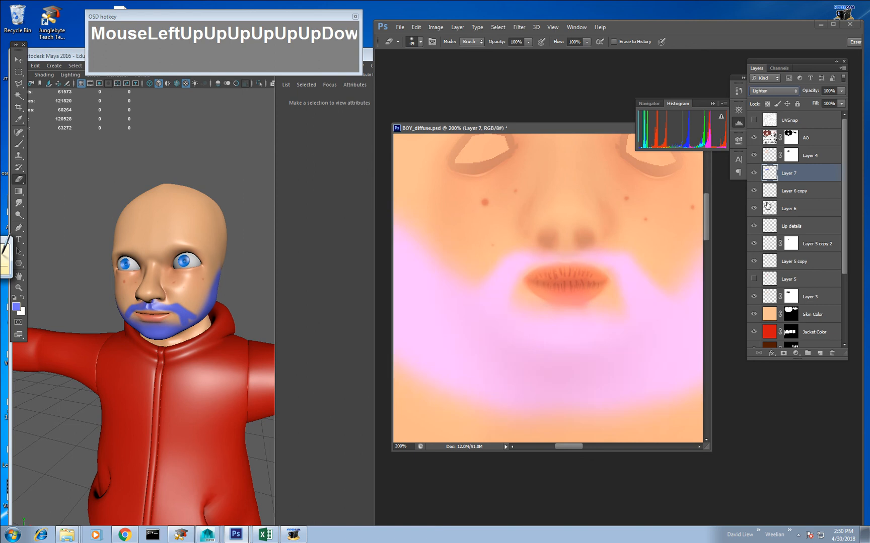
key(Up)
key(Up)
key(Up)
key(Up)
key(Up)
key(Up)
key(Down)
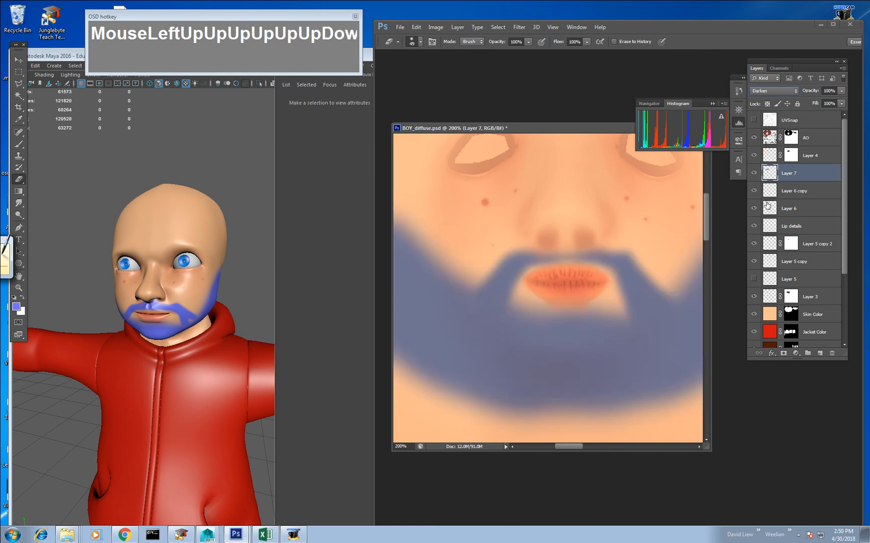
key(Up)
key(Up)
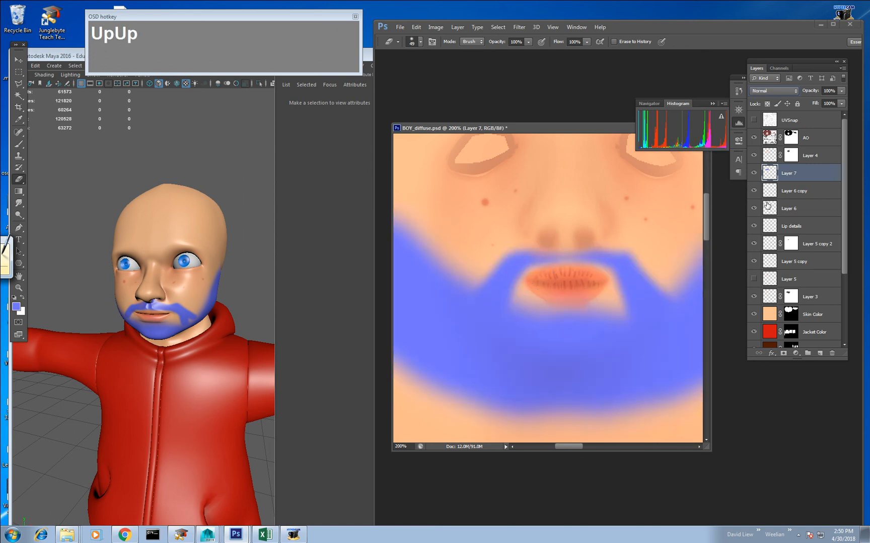
key(Down)
key(Down)
key(Down)
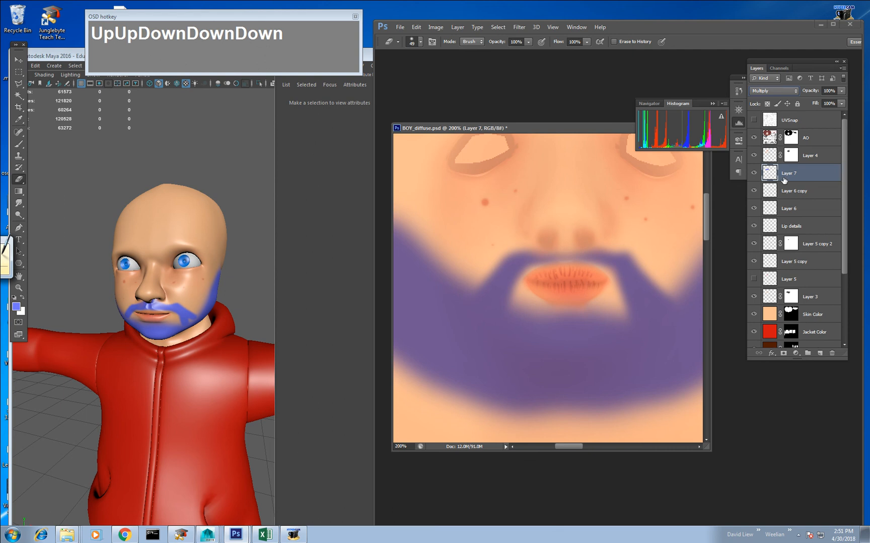
Shift the beard from violet to a lighter blue with Hue/Saturation and lower Layer 7's opacity to 29%.
click(784, 181)
key(ctrl+u)
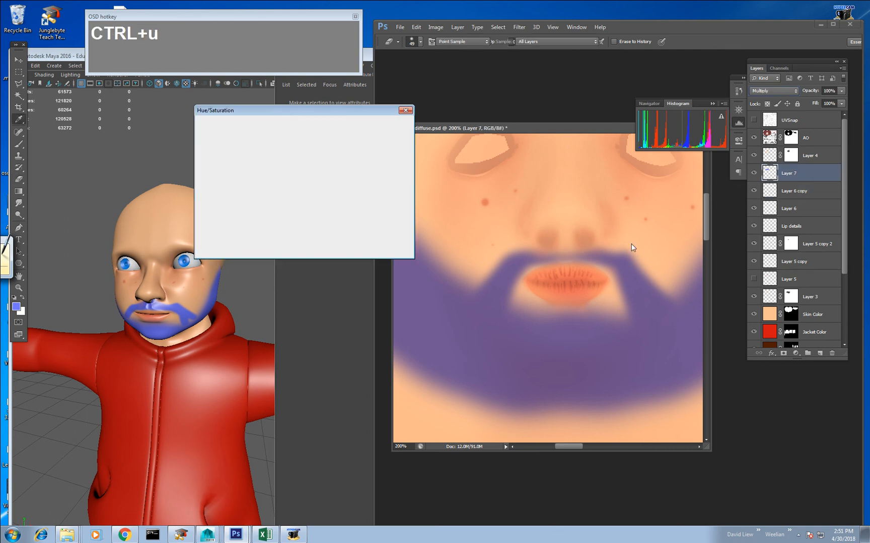
mouse_move(286, 171)
mouse_down()
mouse_move(297, 169)
mouse_move(280, 175)
mouse_up()
click(388, 130)
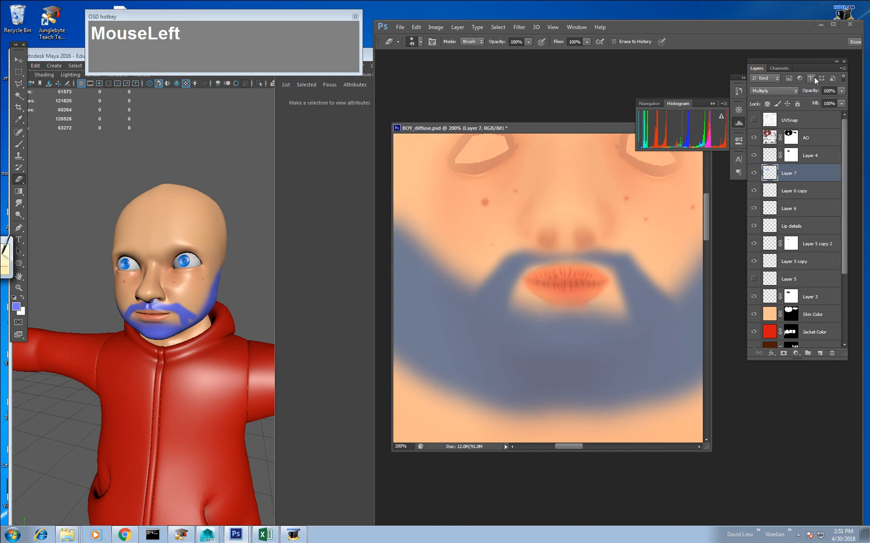
click(842, 91)
drag(803, 104, 808, 103)
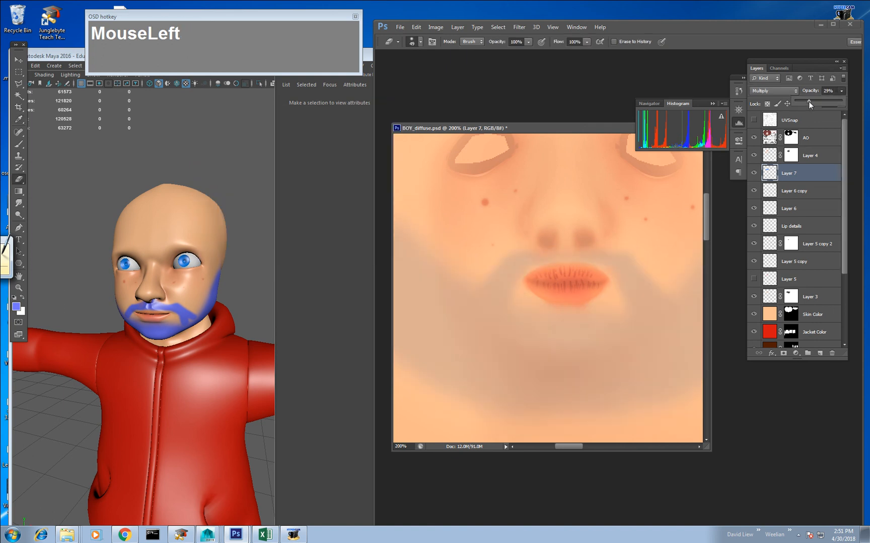
drag(631, 271, 625, 248)
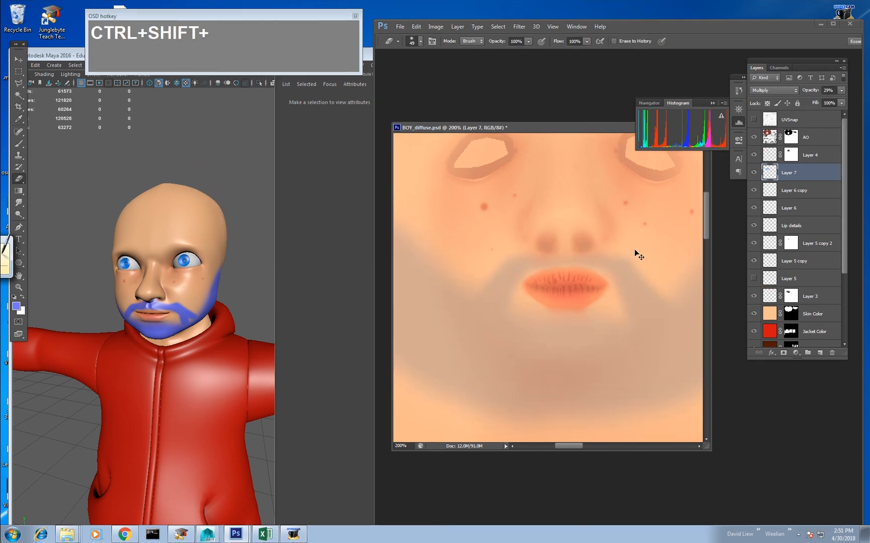
Save the texture with the translucent beard as a JPEG over BOY_diffuse.
key(ctrl+shift+s)
key(Tab)
key(Return)
key(Return)
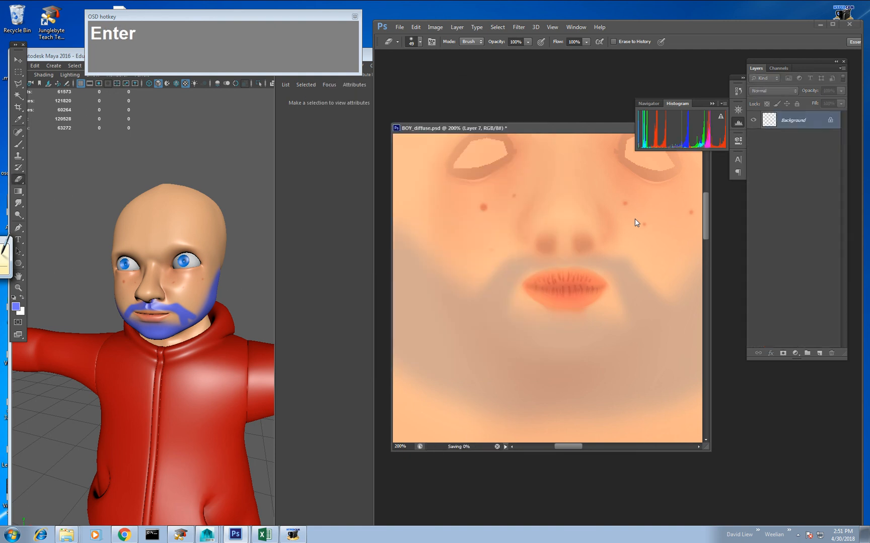
Reload the head's color texture in Maya and inspect the beard shading up close from several angles.
click(192, 229)
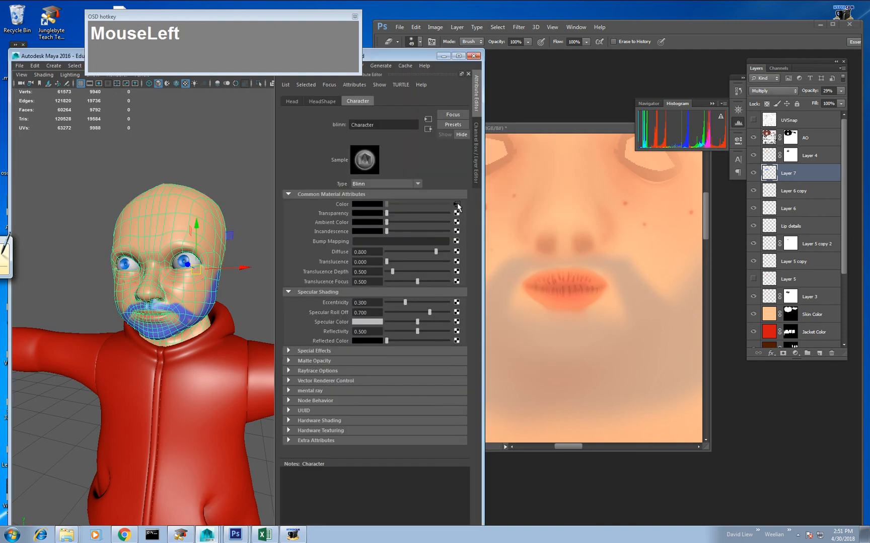
click(248, 291)
alt+drag(248, 291, 127, 296)
alt+right_drag(129, 296, 169, 308)
alt+drag(169, 308, 238, 311)
alt+right_drag(220, 312, 245, 325)
alt+middle_drag(246, 311, 189, 310)
alt+drag(189, 311, 209, 308)
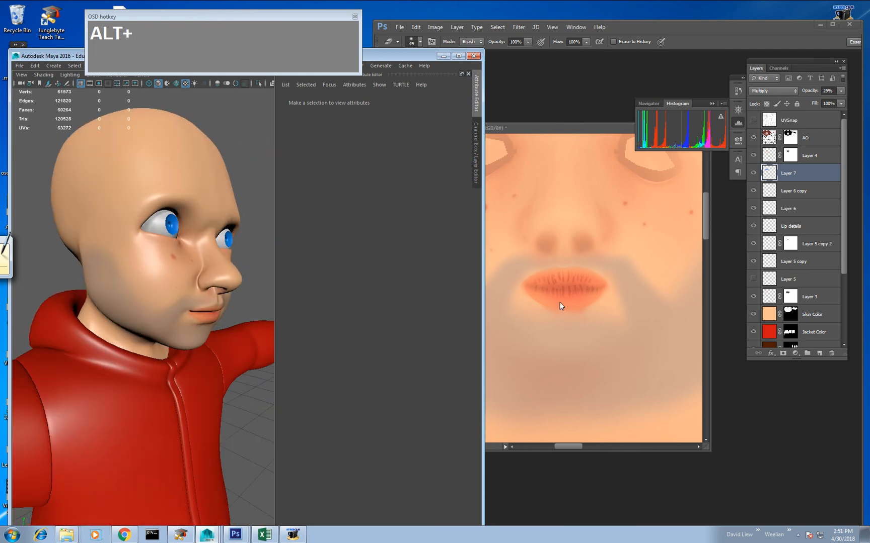
Return to Photoshop and set the beard layer back to 100% opacity and Normal blend mode.
middle_click(563, 287)
key(b)
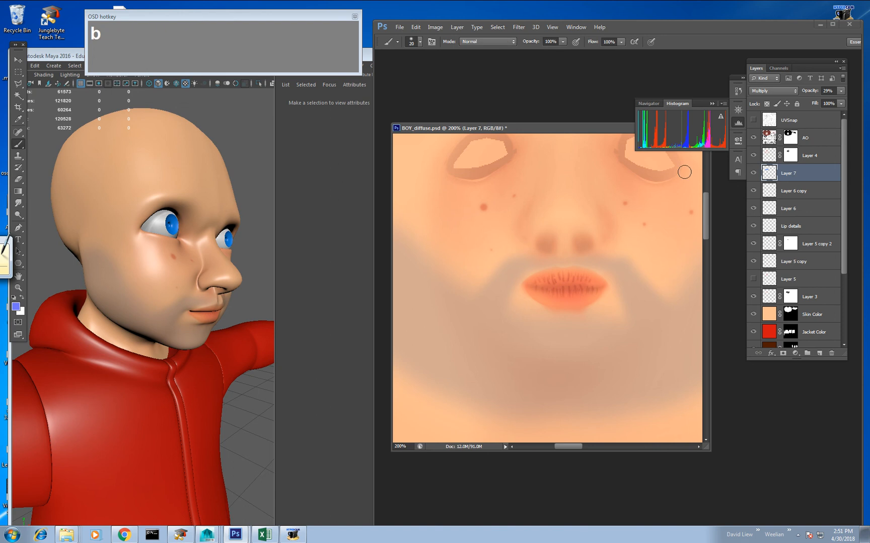
click(471, 289)
key(z)
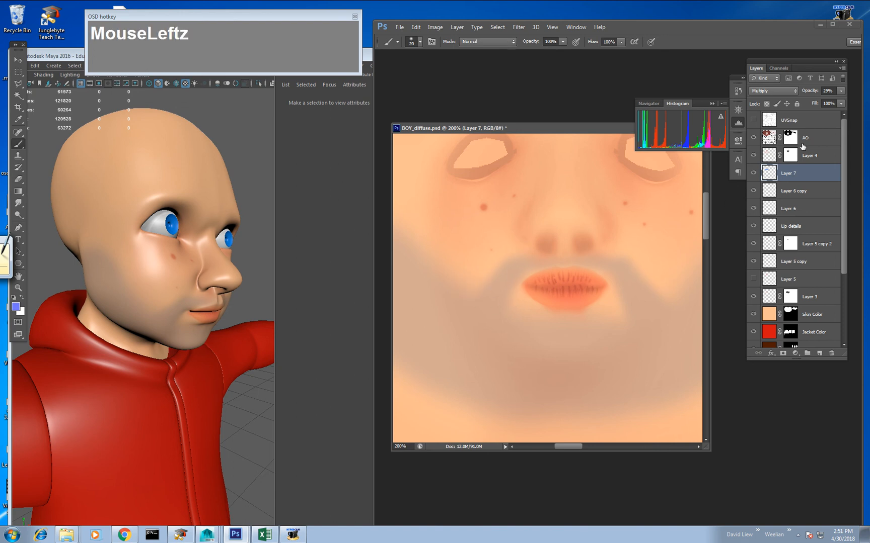
click(839, 91)
drag(837, 103, 849, 103)
click(780, 91)
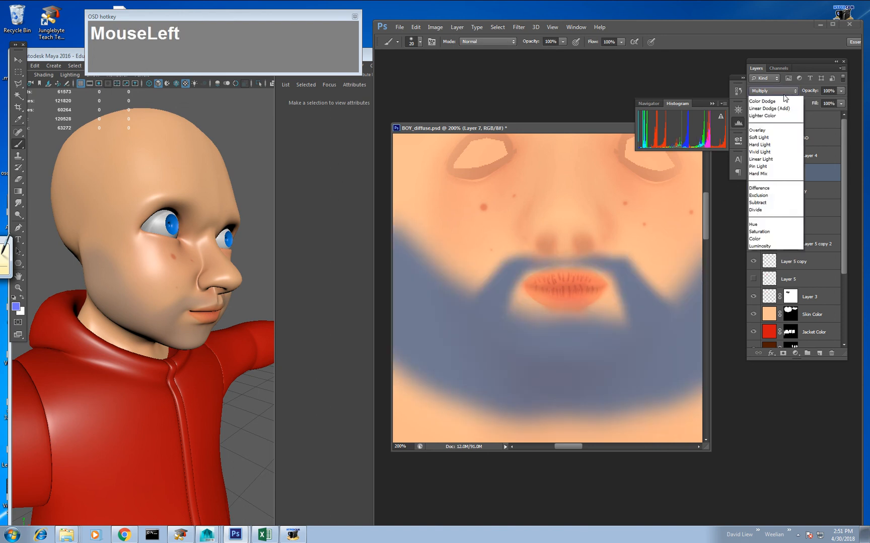
click(773, 100)
Sample the beard's blue, fill the gaps between moustache and cheeks on both sides, and clean up the upper edges with the Eraser.
alt+click(464, 322)
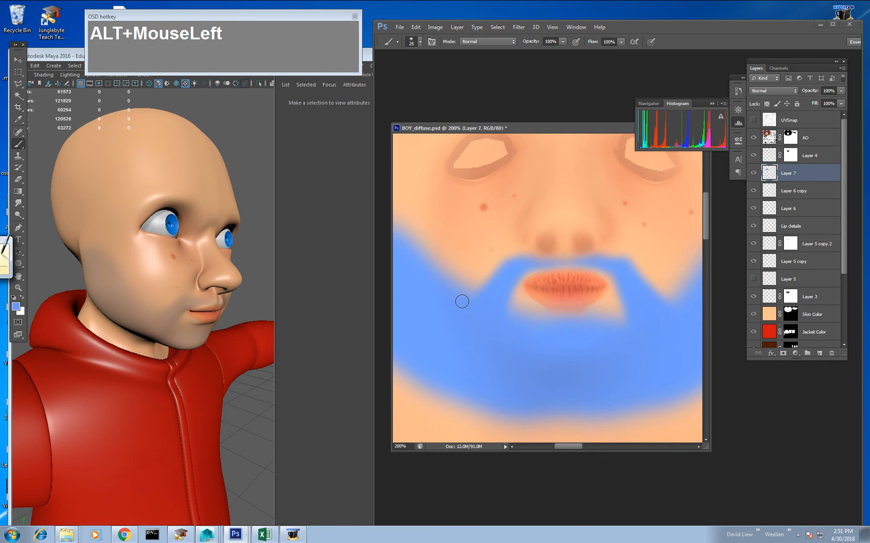
mouse_move(447, 268)
mouse_down()
mouse_move(466, 285)
mouse_move(431, 278)
mouse_move(486, 245)
mouse_move(489, 261)
mouse_up()
key(e)
drag(584, 287, 512, 291)
key(b)
mouse_move(604, 295)
mouse_down()
mouse_move(583, 266)
mouse_move(588, 278)
mouse_up()
key(e)
mouse_move(584, 234)
mouse_down()
mouse_move(599, 265)
mouse_move(561, 245)
mouse_up()
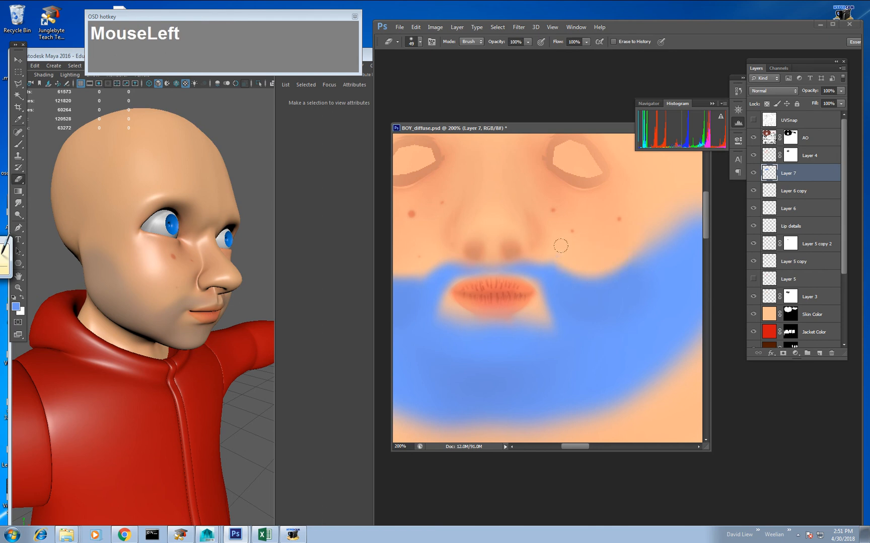
drag(584, 292, 616, 291)
Duplicate Layer 7 and add 49.5% uniform monochromatic noise to the copy.
key(ctrl+g)
key(ctrl+z)
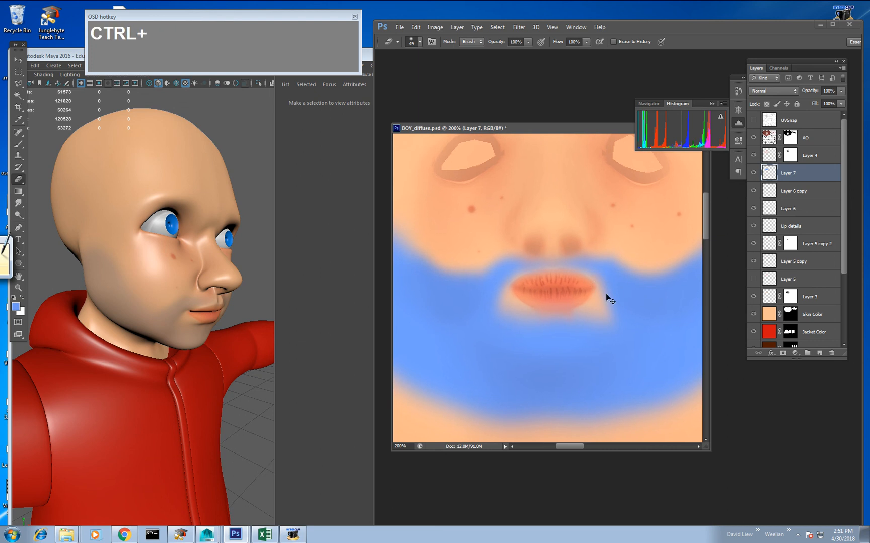
key(ctrl+j)
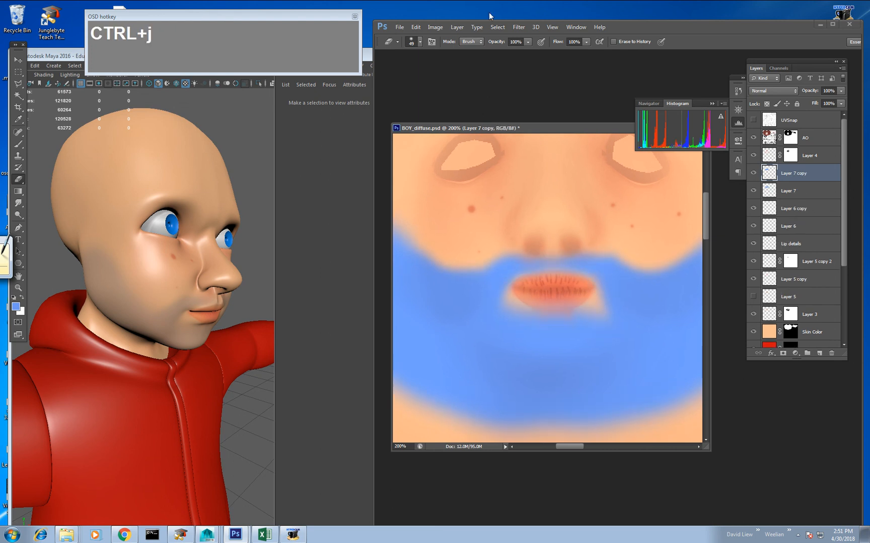
click(515, 26)
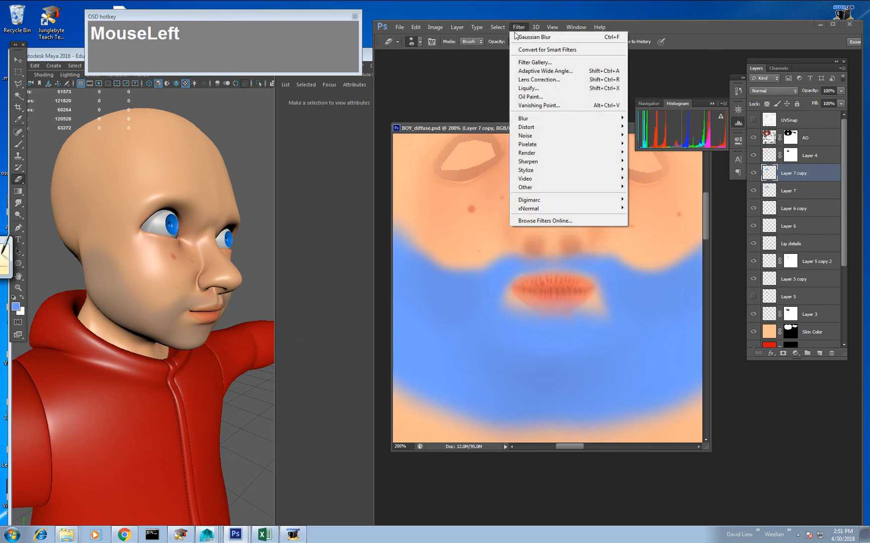
mouse_move(567, 130)
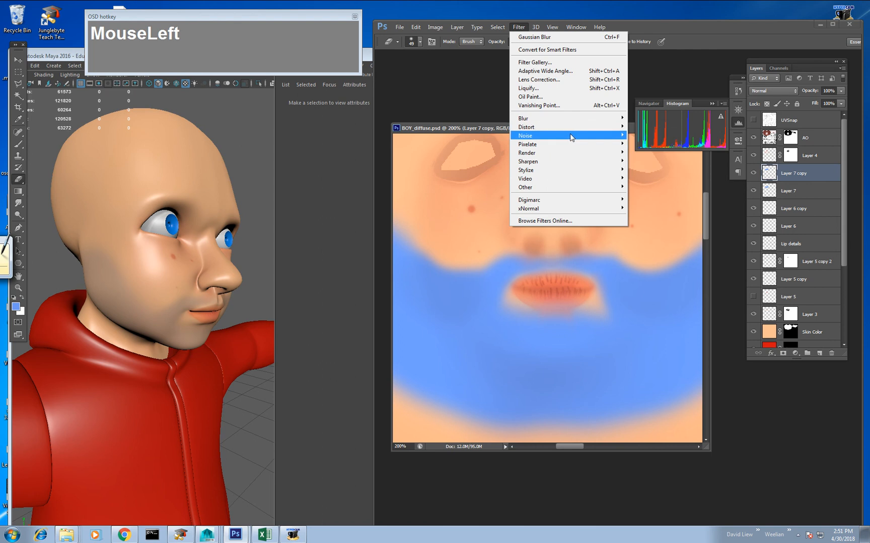
click(644, 136)
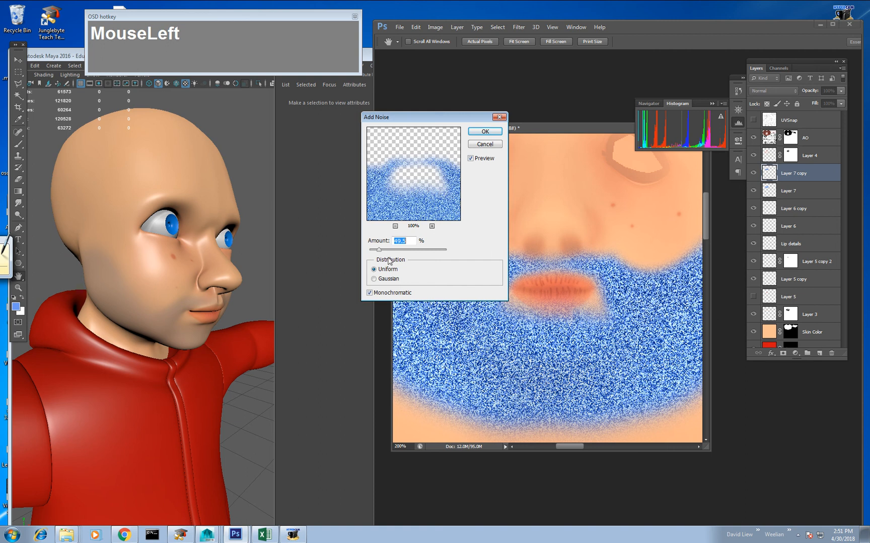
click(485, 131)
Set the noisy beard copy to Multiply at 14% opacity and hide the original Layer 7.
click(787, 91)
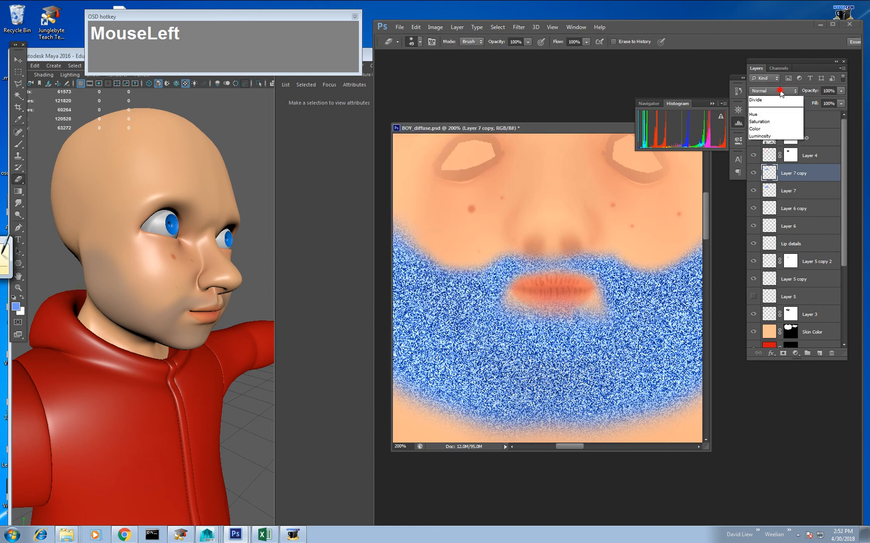
click(770, 130)
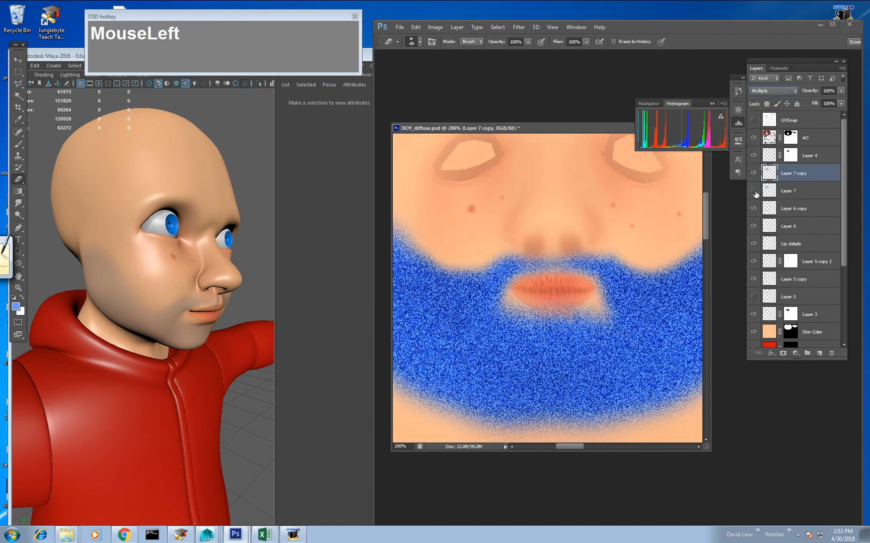
click(754, 192)
click(840, 90)
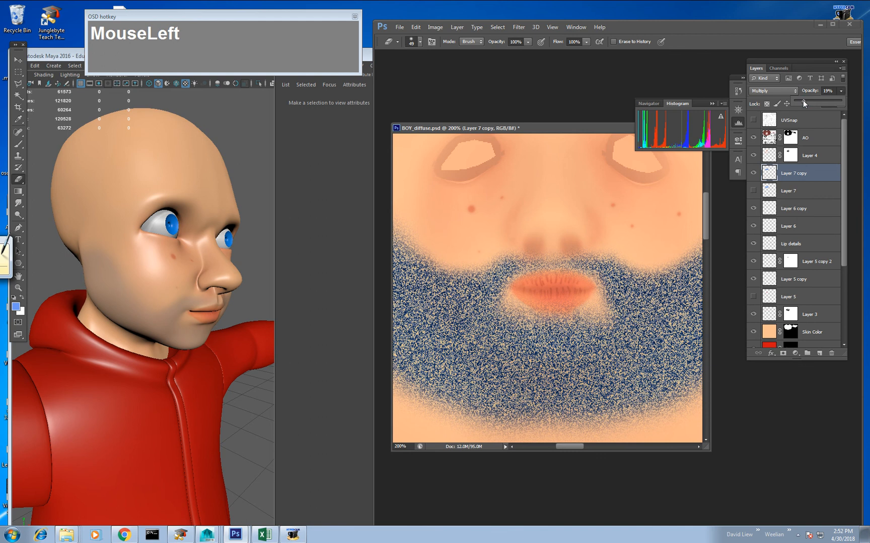
drag(802, 102, 799, 101)
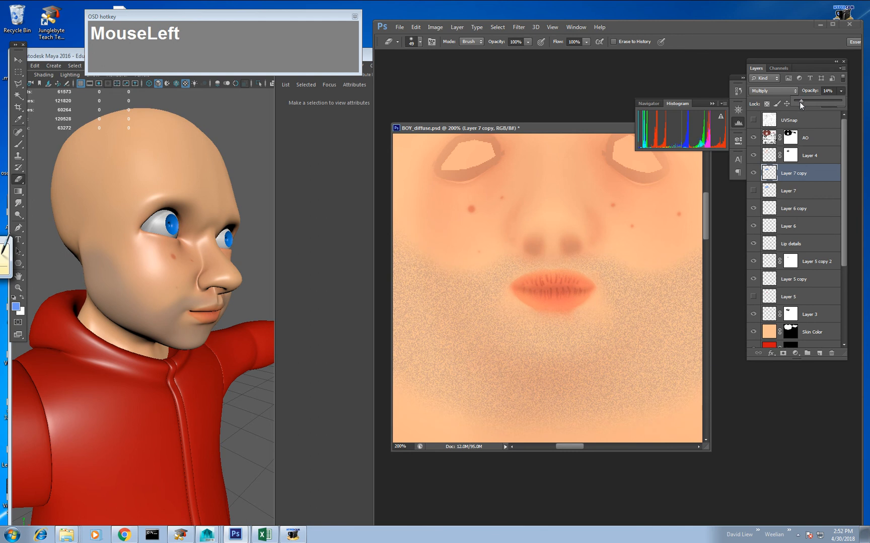
Add a layer mask to Layer 7 copy and set up a soft 135 px brush for painting on it.
drag(767, 191, 768, 208)
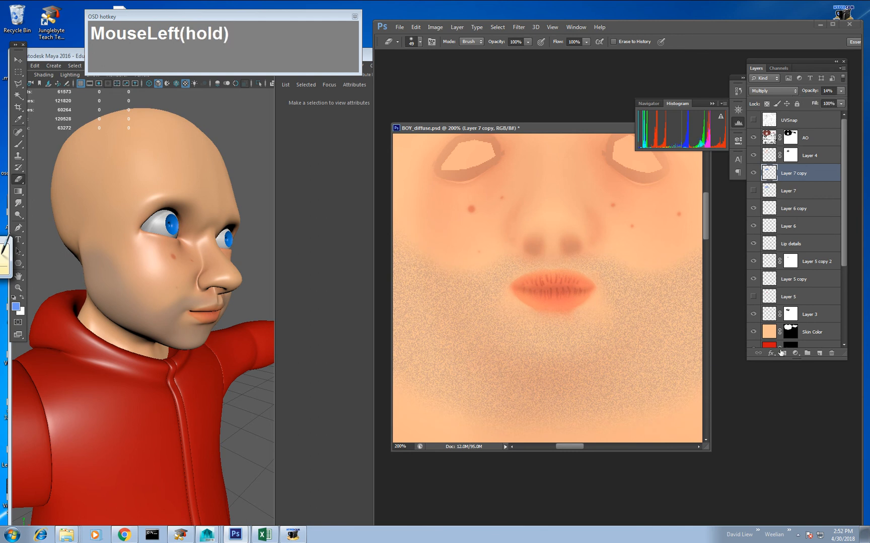
click(782, 354)
key(z)
alt+click(566, 309)
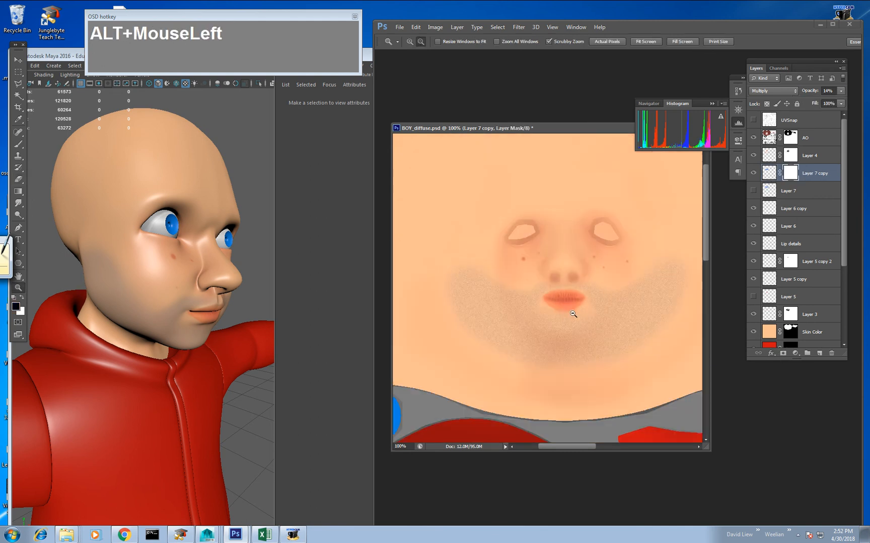
key(b)
right_click(498, 194)
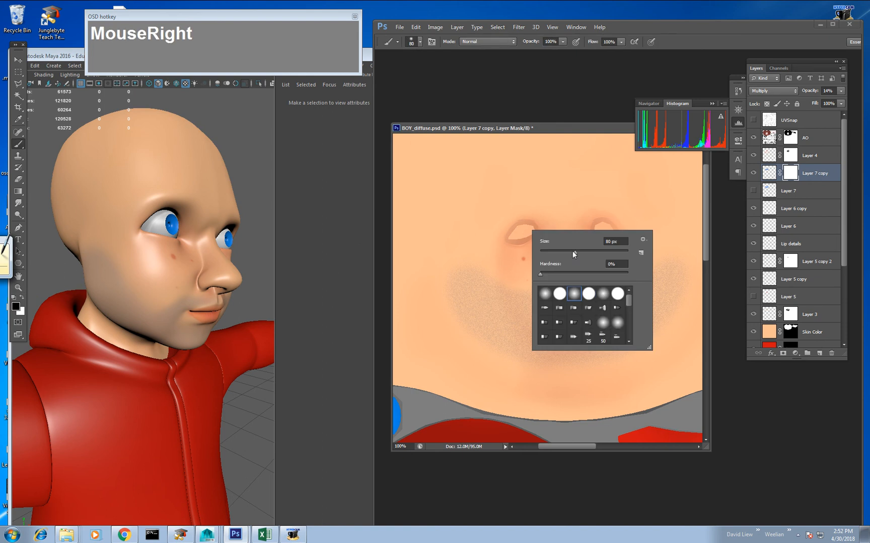
drag(573, 254, 584, 258)
key(ctrl+z)
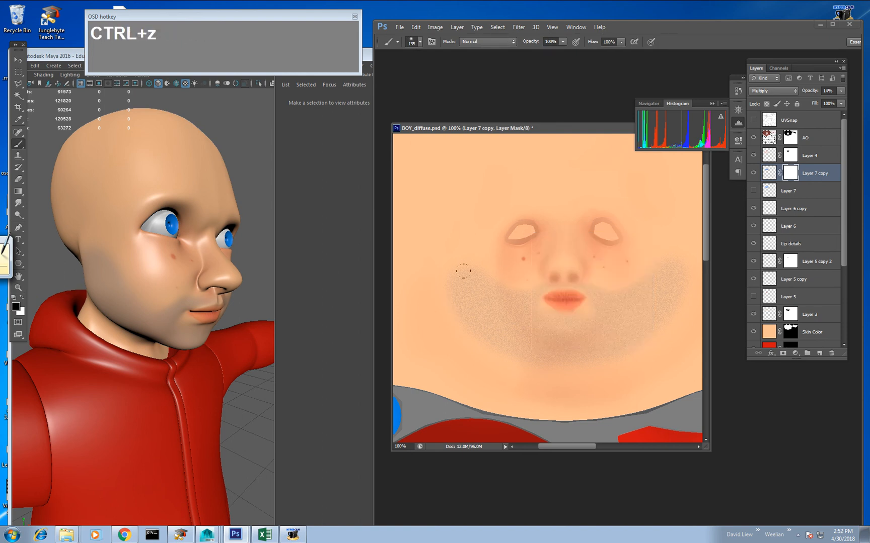
Lower the brush opacity to 9% and try a stroke over the beard on the mask.
click(562, 42)
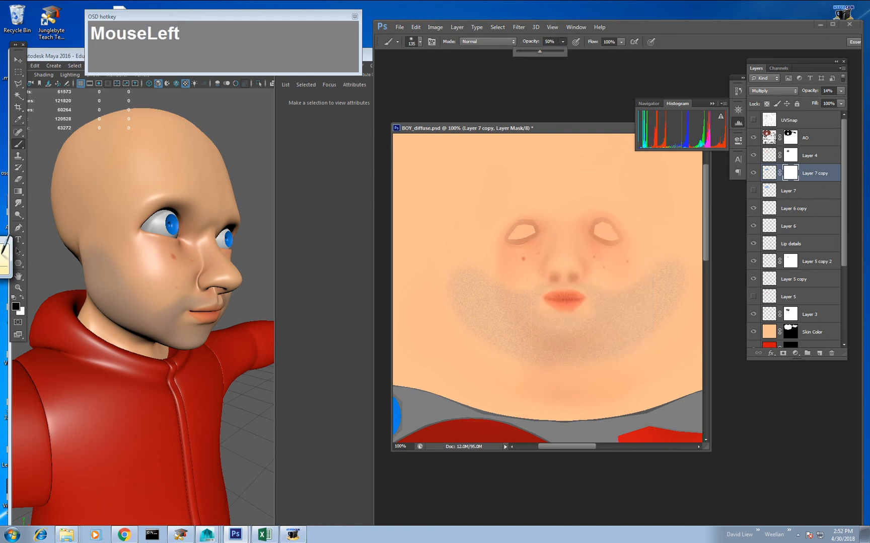
key(ctrl+z)
click(562, 42)
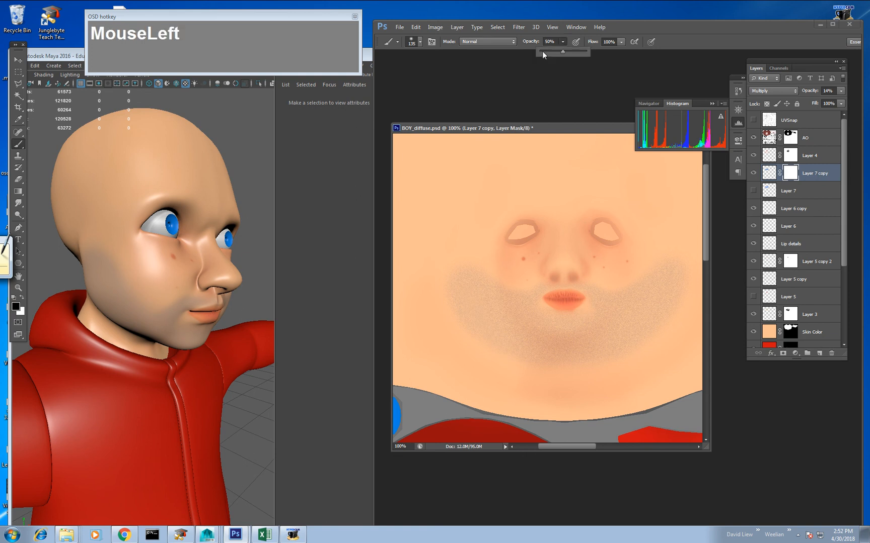
click(542, 53)
drag(451, 305, 504, 298)
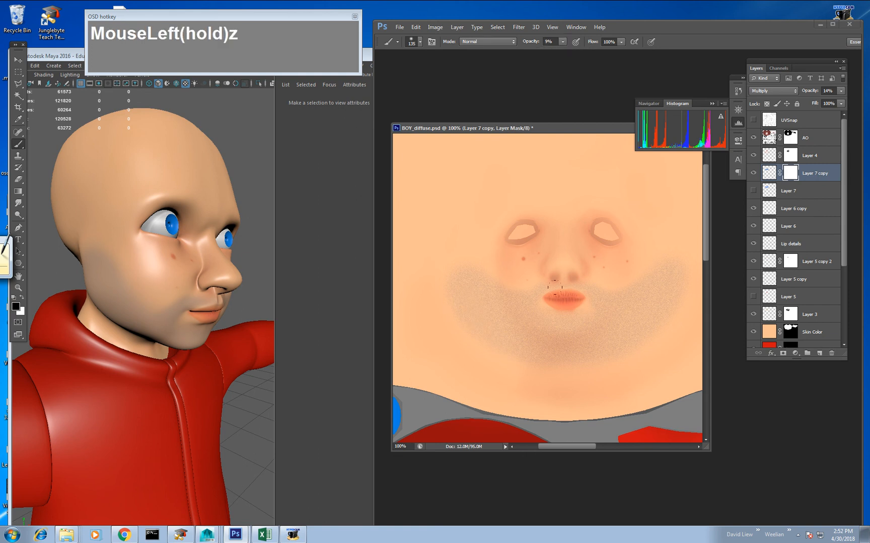
Show the original Layer 7, set its blend mode to Multiply and lower its layer opacity.
click(753, 191)
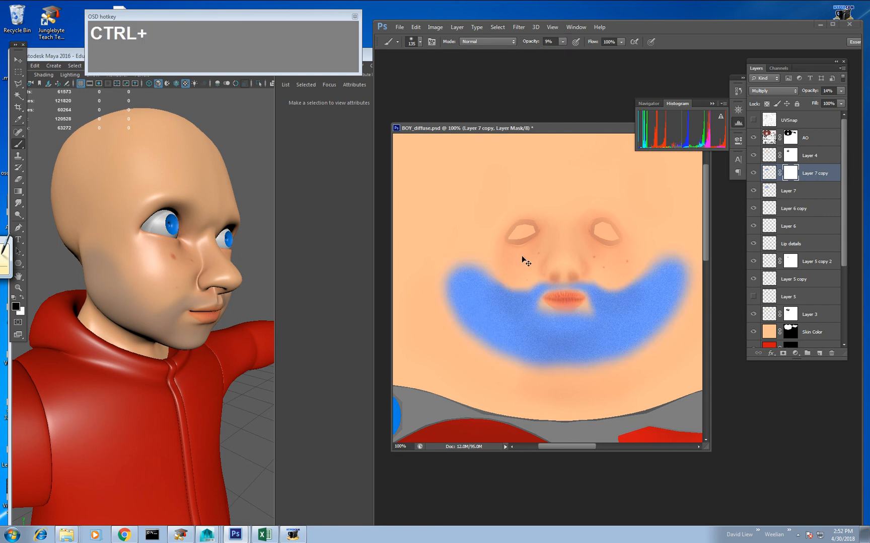
key(ctrl+z)
click(776, 191)
click(772, 91)
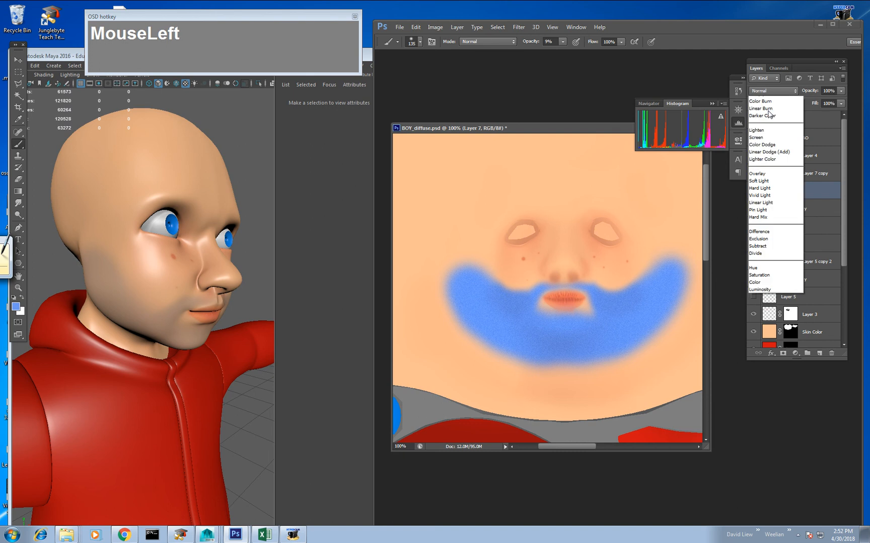
click(762, 102)
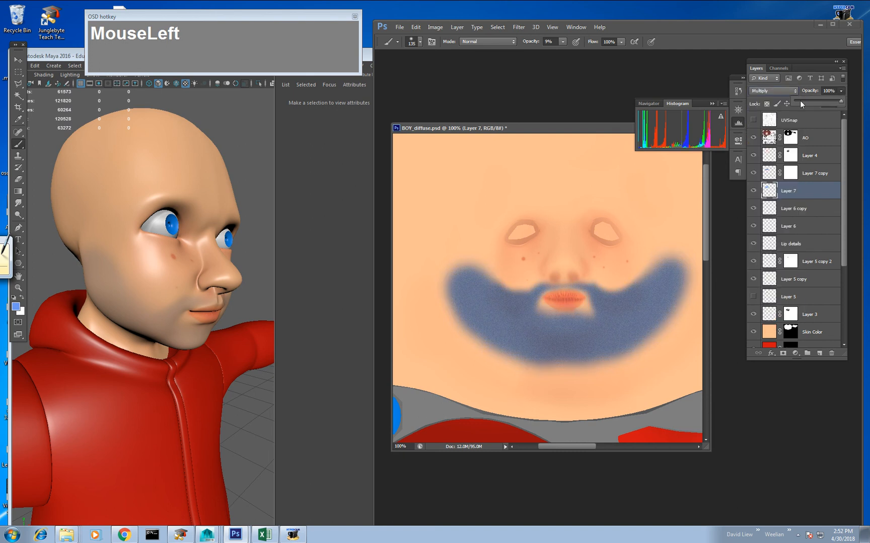
click(800, 101)
Paint on Layer 7 copy's mask to fade the noisy stubble along the cheeks and around the mouth.
click(791, 173)
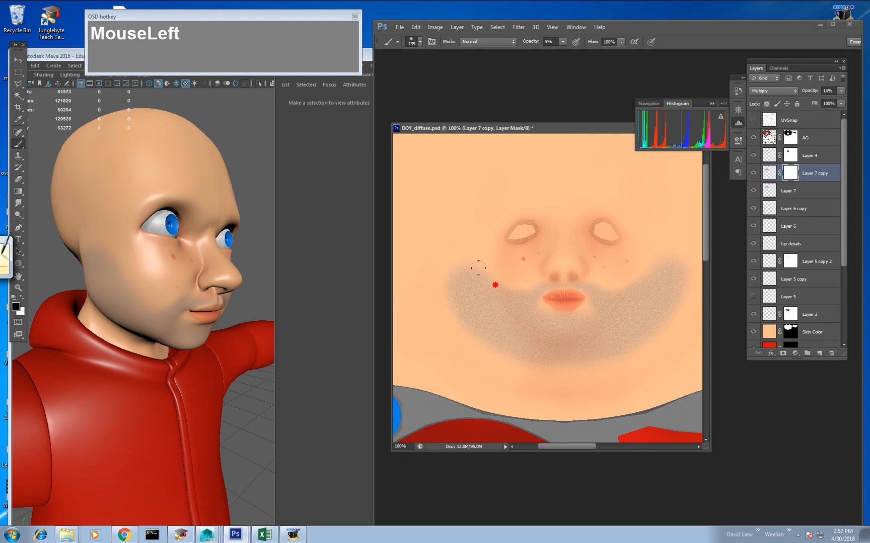
drag(519, 246, 495, 350)
drag(447, 287, 450, 305)
Compare the beard with Layer 7 hidden, then set Layer 7 to 6% opacity and Layer 7 copy to 7%.
click(754, 192)
click(775, 191)
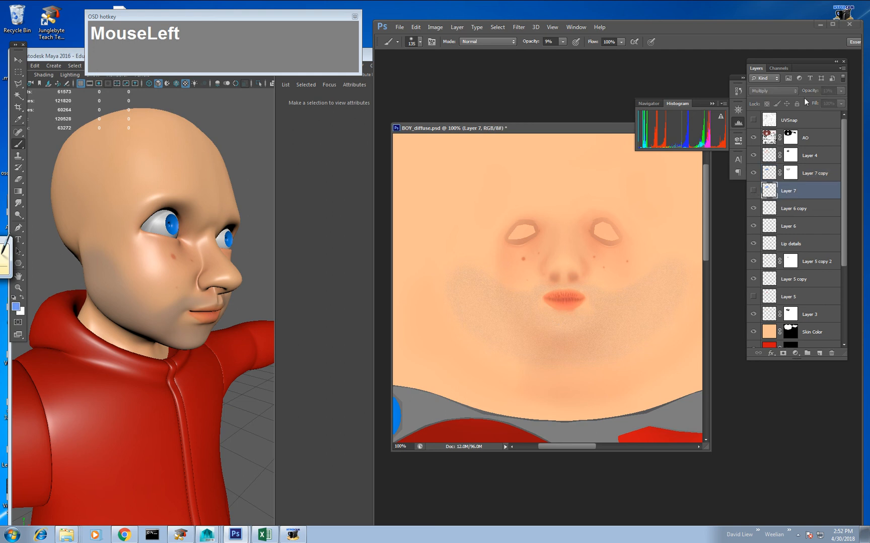
click(753, 191)
drag(840, 91, 798, 101)
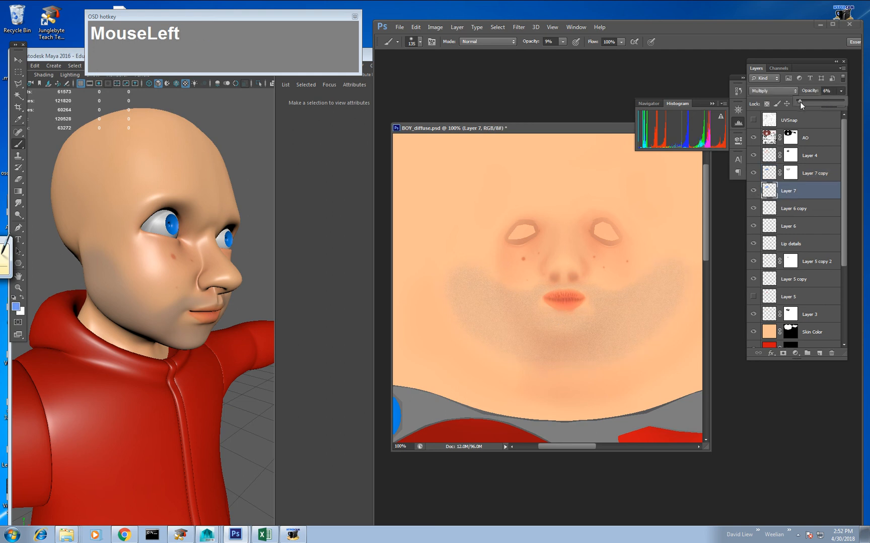
click(758, 179)
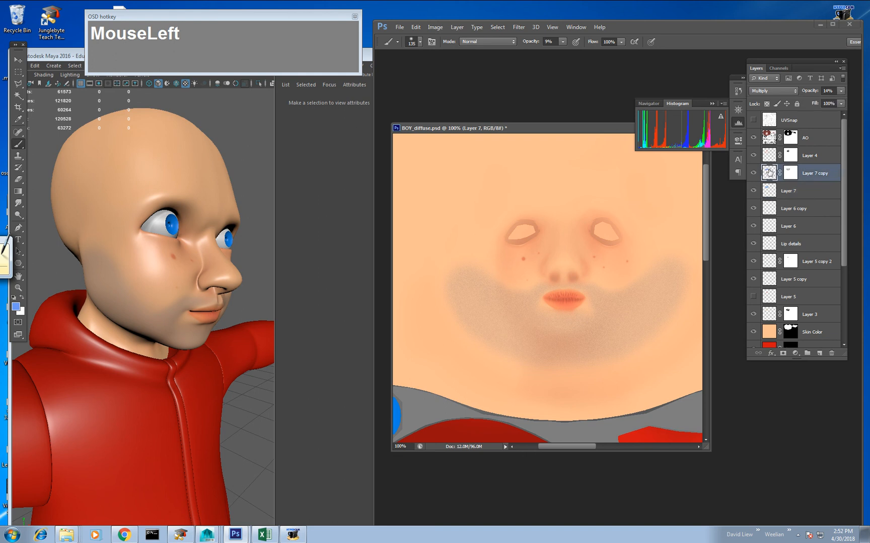
click(841, 92)
drag(801, 104, 800, 103)
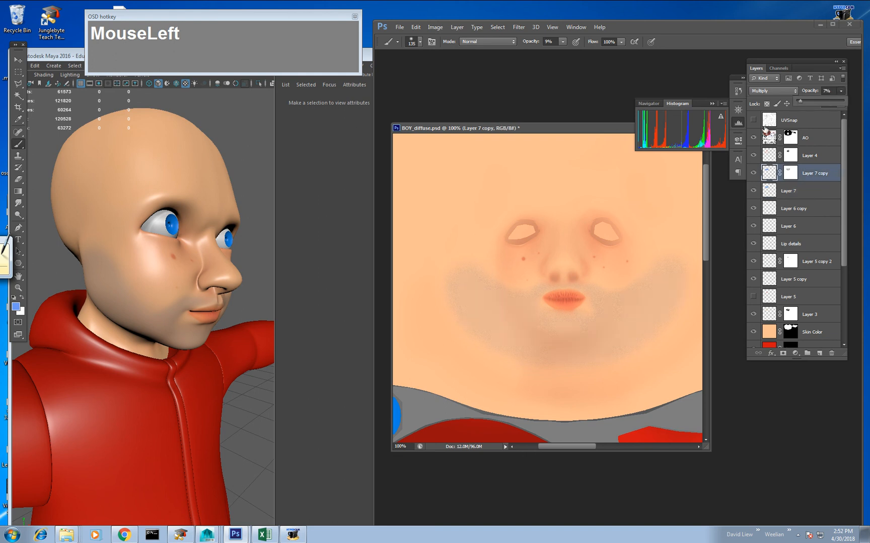
drag(562, 271, 570, 274)
Save the texture as a JPEG copy over BOY_diffuse.jpg at Maximum quality 12.
key(ctrl+shift+s)
key(Tab)
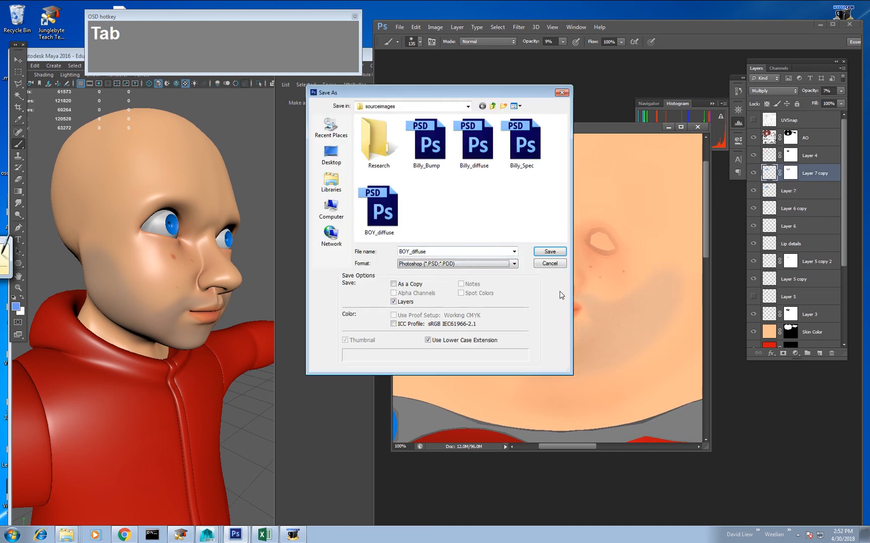
key(j)
key(Return)
key(Return)
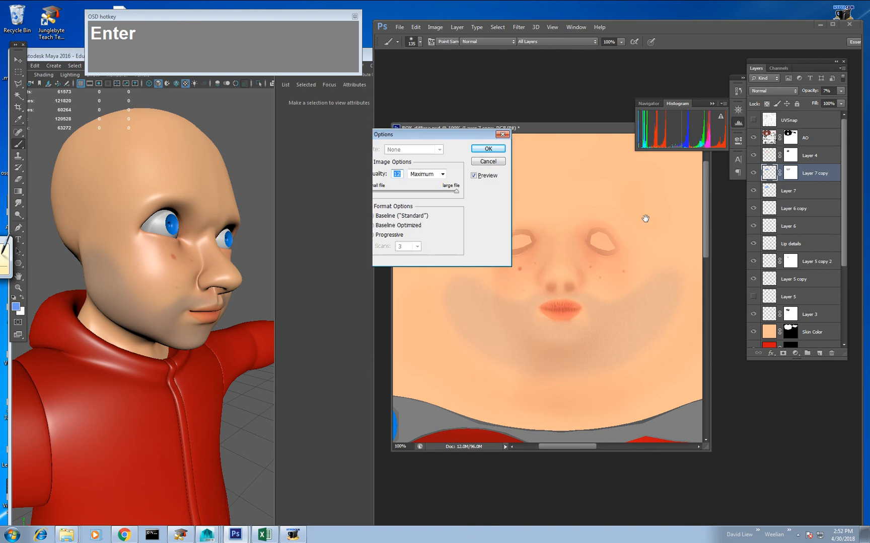
key(Return)
Switch to Maya, reload BOY_diffuse.jpg on the head's material and inspect the stubble from several angles.
click(272, 216)
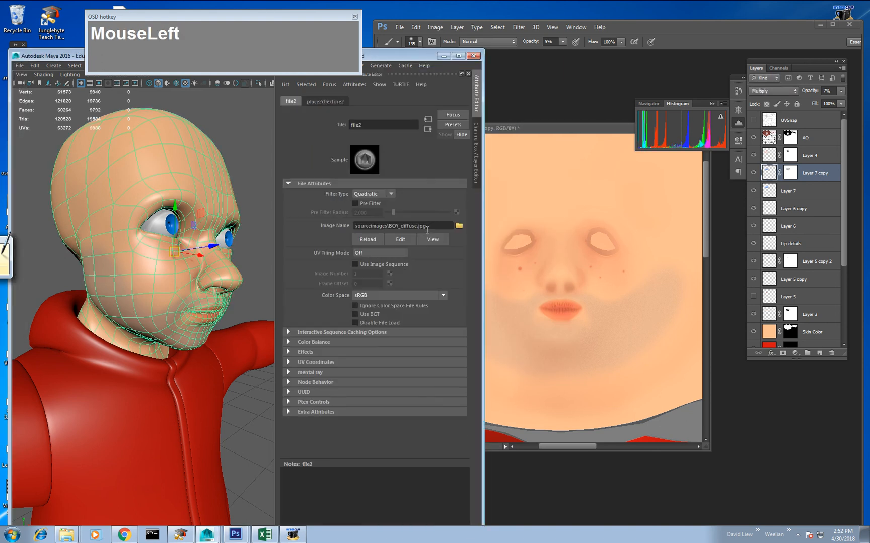
click(368, 239)
click(244, 300)
alt+drag(245, 299, 240, 272)
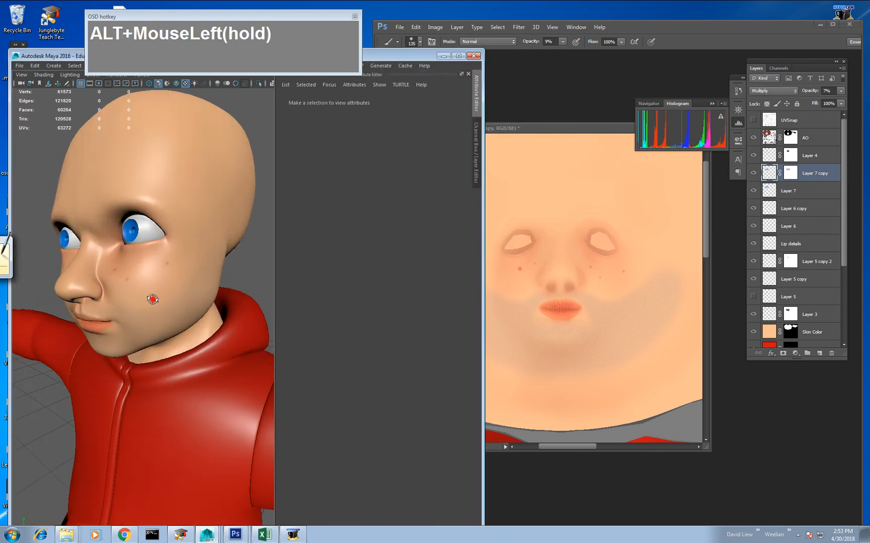
alt+right_drag(241, 272, 180, 317)
mouse_move(181, 316)
alt+mouse_down()
mouse_move(208, 310)
mouse_move(181, 317)
alt+mouse_up()
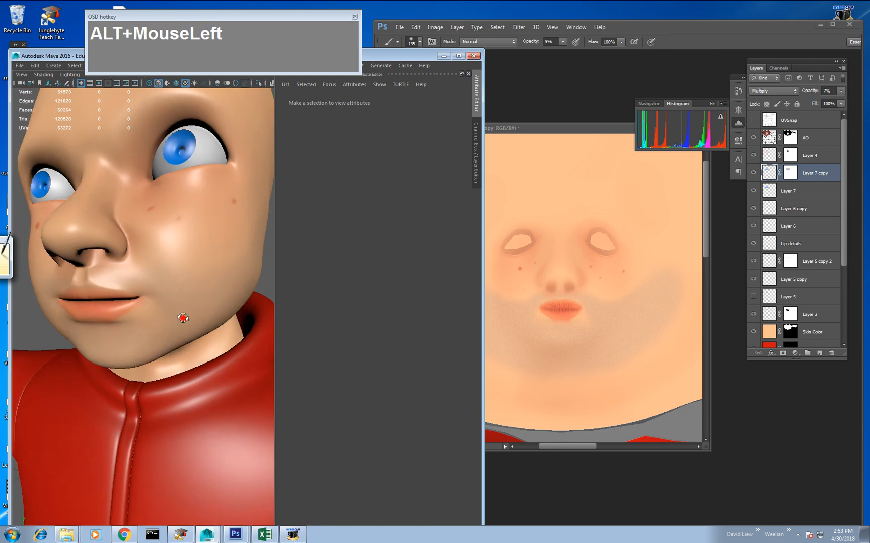
alt+right_drag(181, 317, 173, 296)
alt+drag(173, 296, 216, 302)
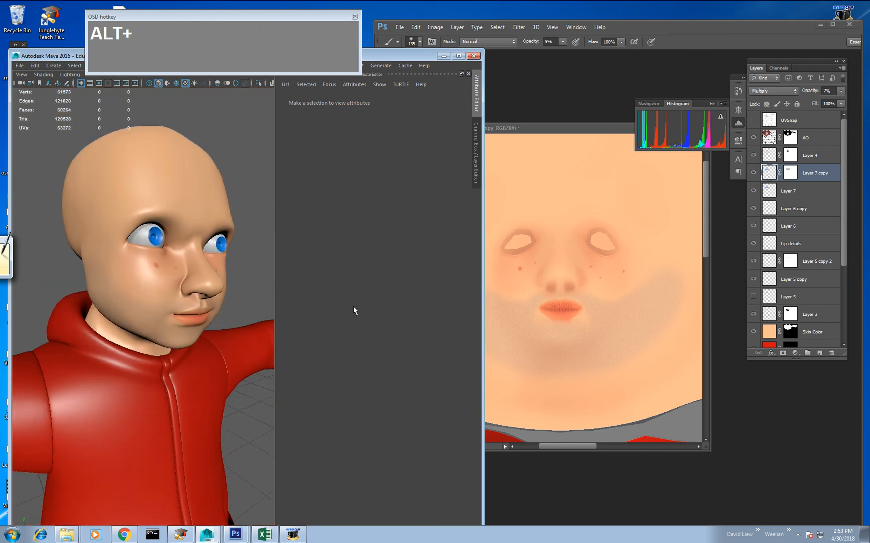
Return to Photoshop and raise Layer 7's opacity to 17%.
middle_click(532, 270)
click(795, 191)
click(841, 90)
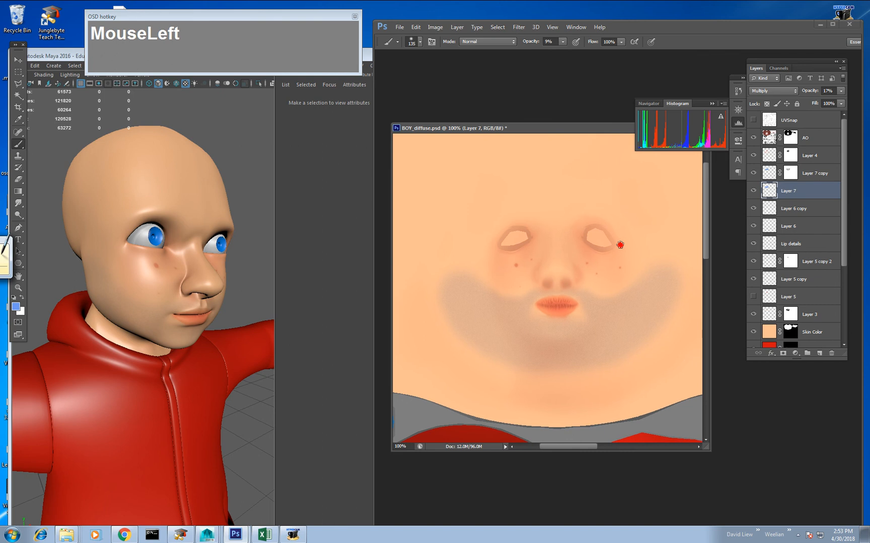
Overwrite BOY_diffuse.jpg with a JPEG copy of the texture with the stronger beard.
key(ctrl+shift+s)
key(Tab)
key(j)
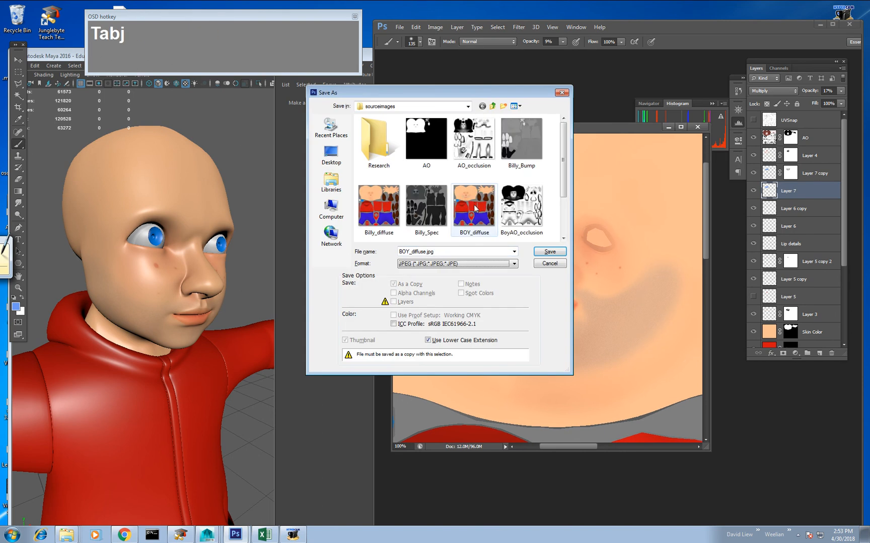
key(Return)
key(Return)
key(Return)
In Maya, open the head material's color file node, reload BOY_diffuse.jpg and deselect the head.
click(205, 197)
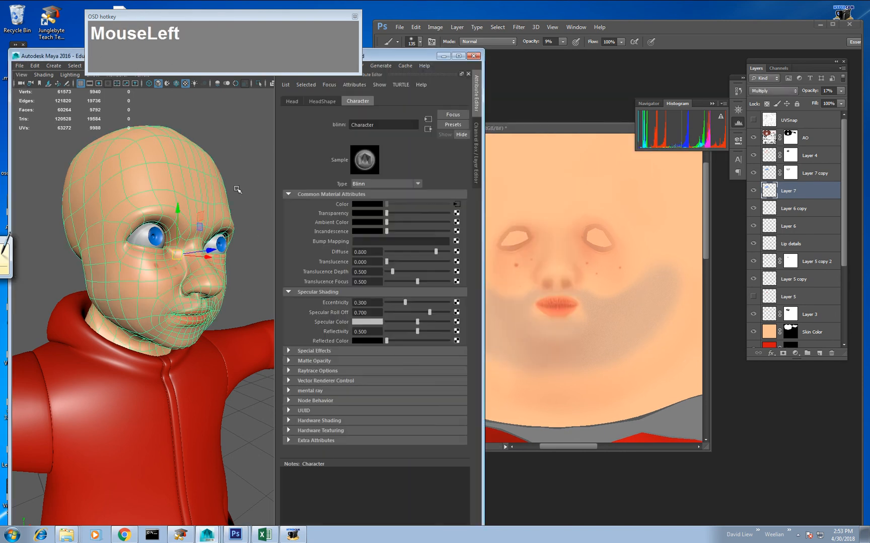
click(457, 206)
click(369, 242)
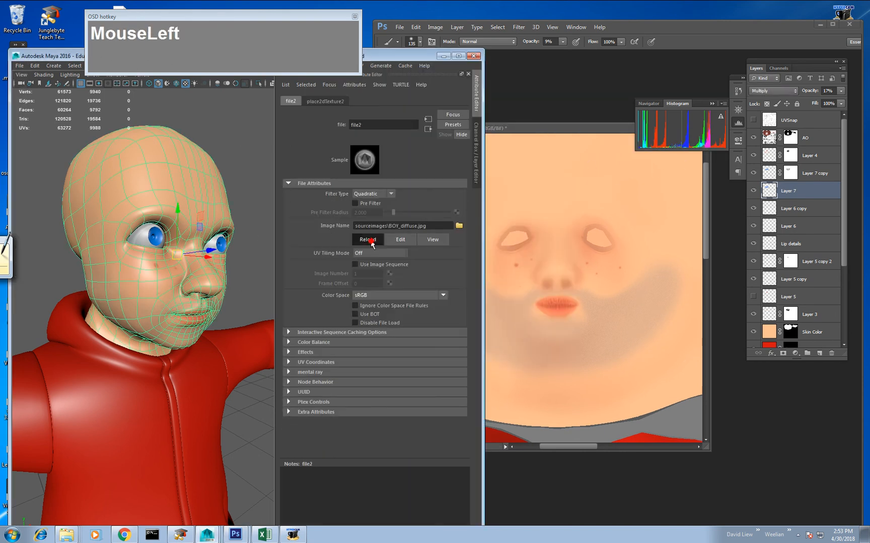
click(263, 269)
Examine the beard shading on the boy's face from the side and front, both close up and from a distance.
alt+drag(260, 268, 186, 268)
alt+right_drag(166, 234, 135, 248)
alt+drag(139, 255, 197, 291)
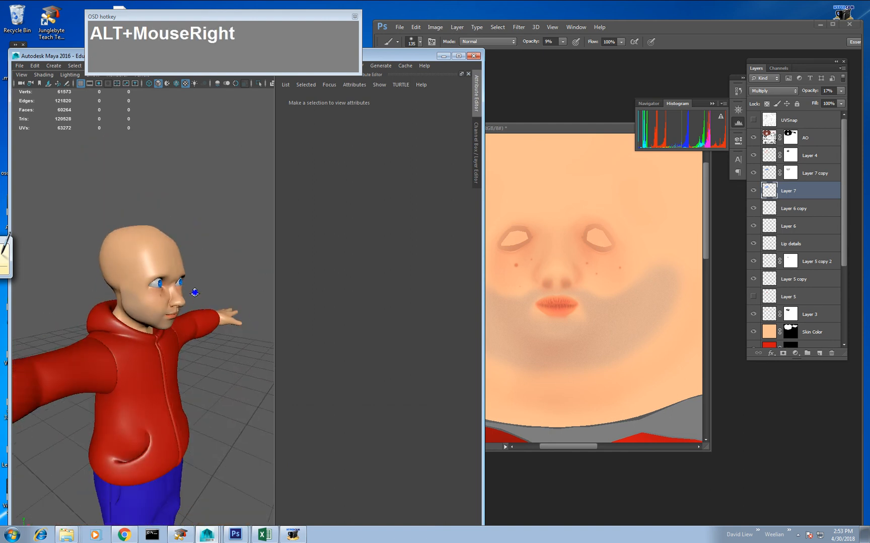
alt+right_drag(194, 292, 174, 285)
alt+drag(201, 282, 159, 283)
alt+right_drag(159, 284, 190, 320)
alt+drag(190, 320, 201, 320)
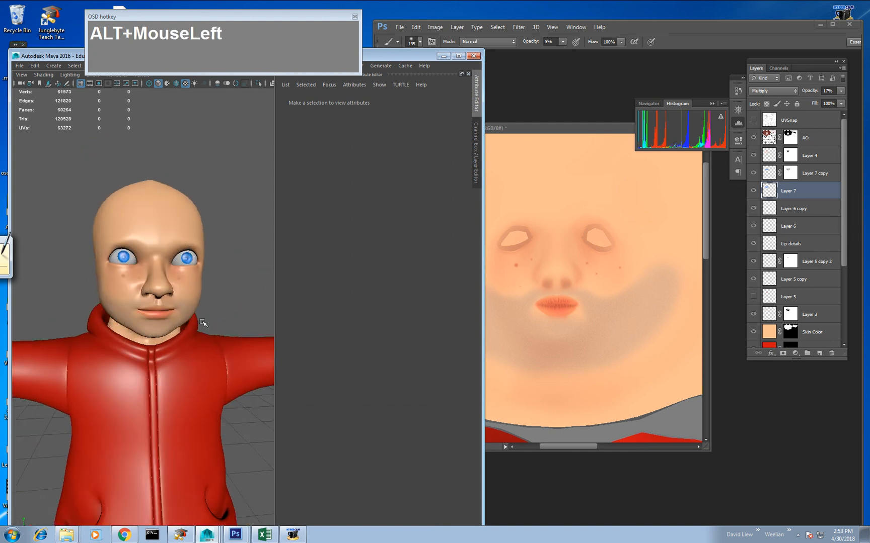
mouse_move(201, 320)
alt+right_down()
mouse_move(210, 329)
mouse_move(192, 304)
alt+right_up()
alt+drag(193, 304, 200, 302)
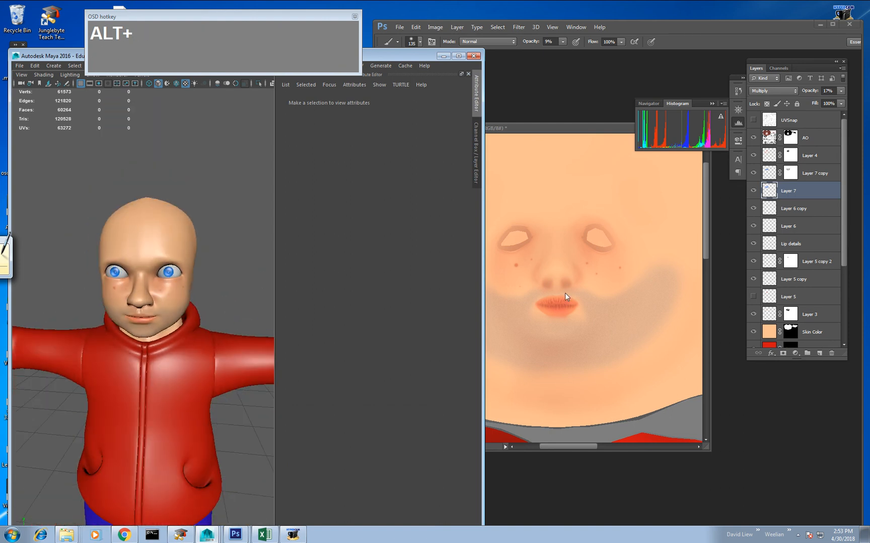
Return to Photoshop, inspect the mouth area at 200% and save BOY_diffuse.psd.
middle_click(553, 278)
key(z)
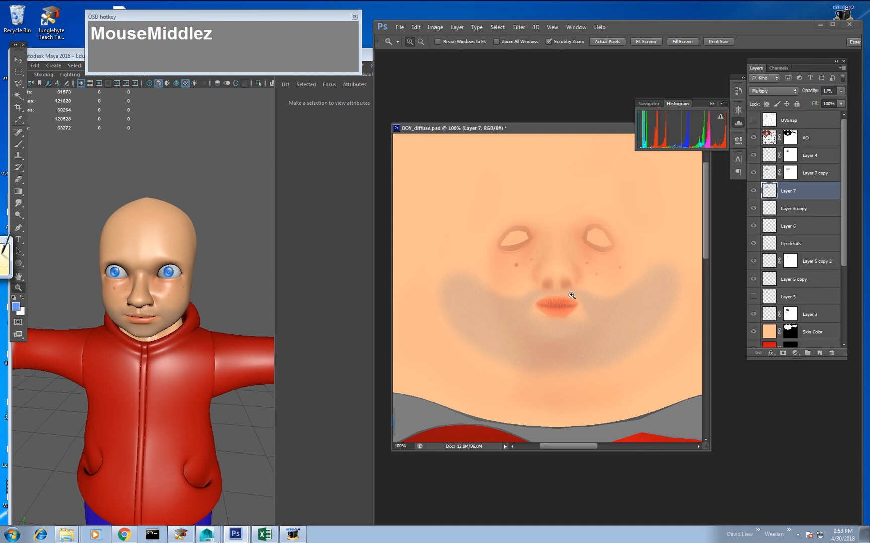
click(570, 294)
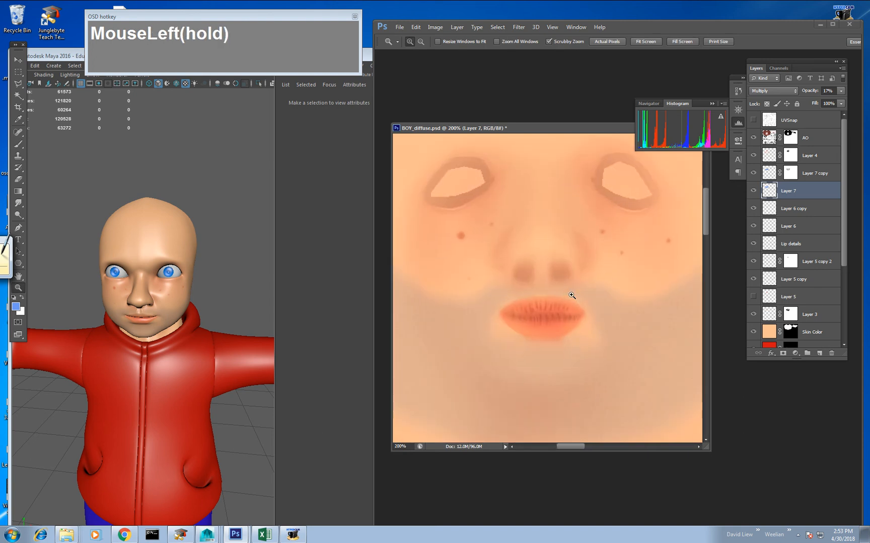
key(ctrl+s)
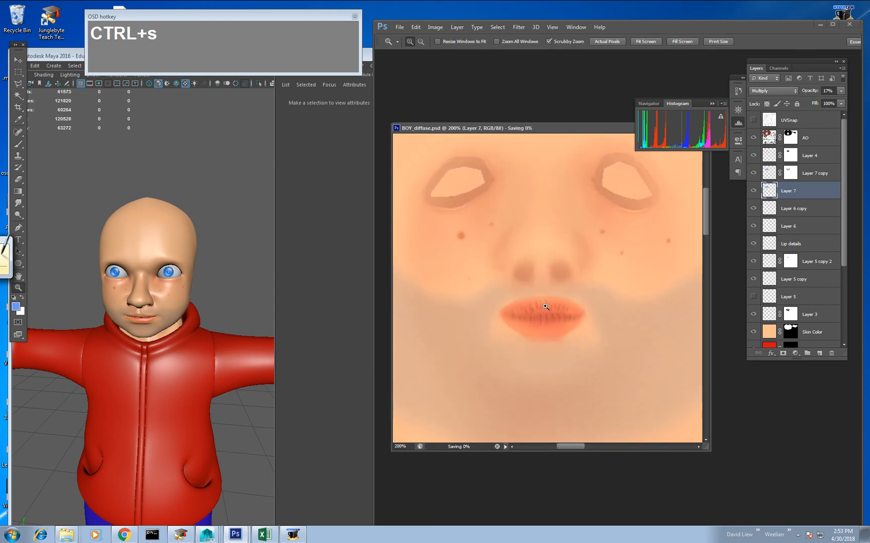